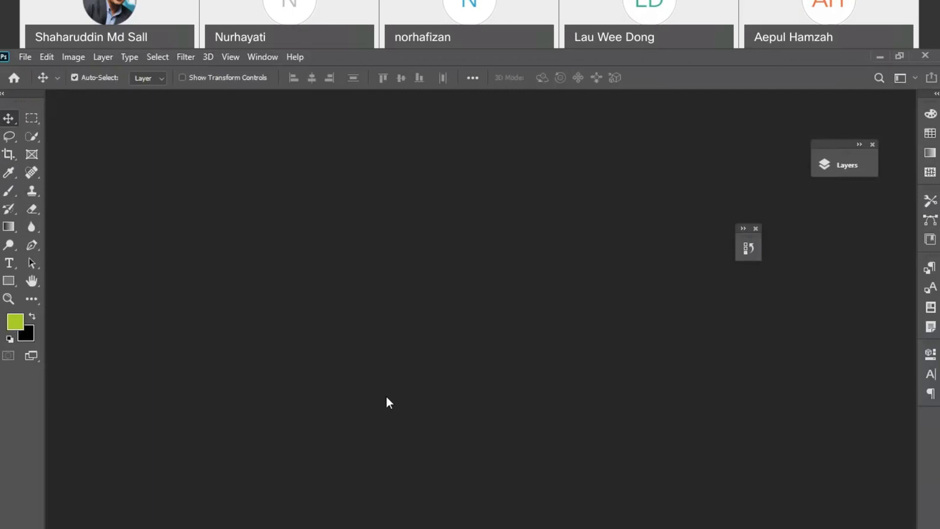
- Open the Activity1 image from the Photoshop folder and close the small floating History panel
key("ctrl")
key("ctrl+o")
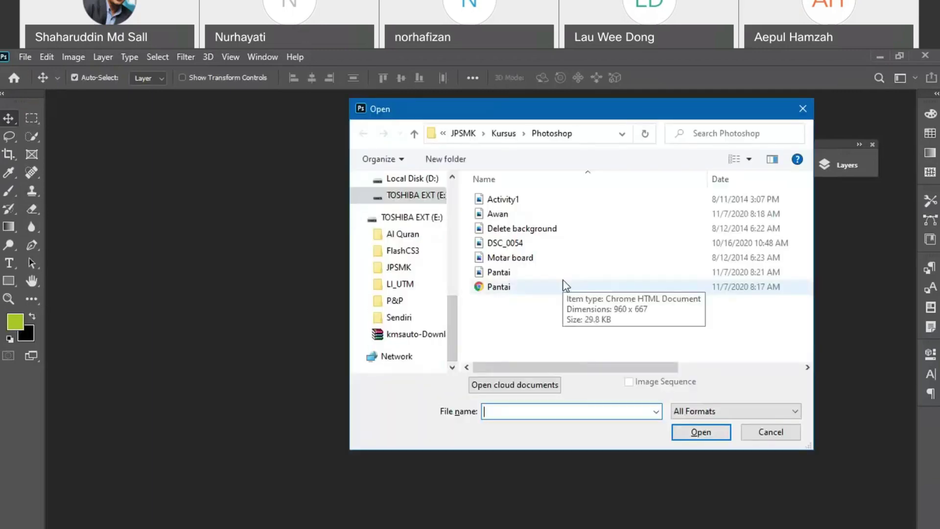
left_click(500, 199)
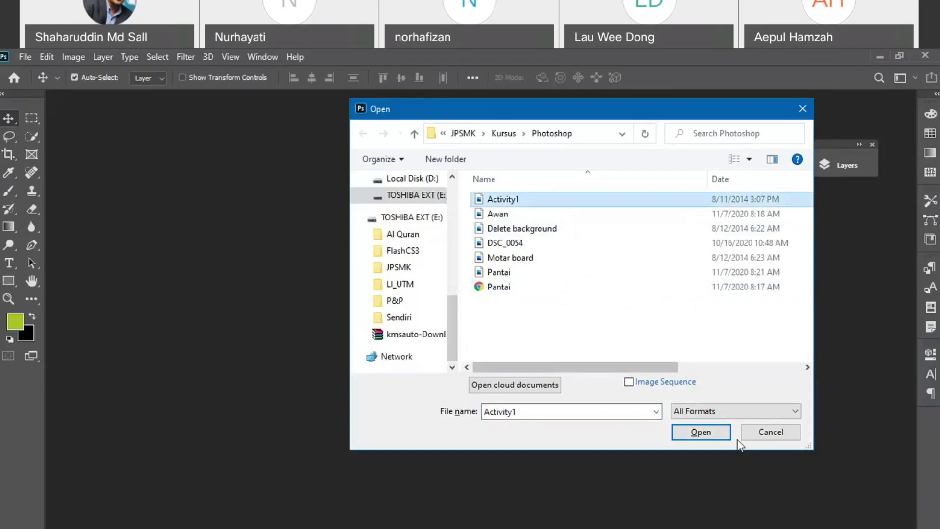
left_click(701, 433)
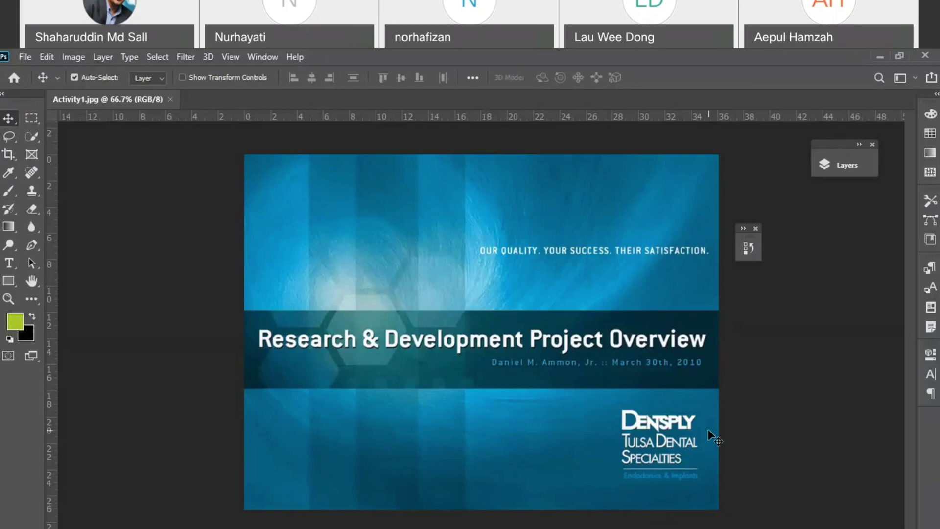
left_click(755, 228)
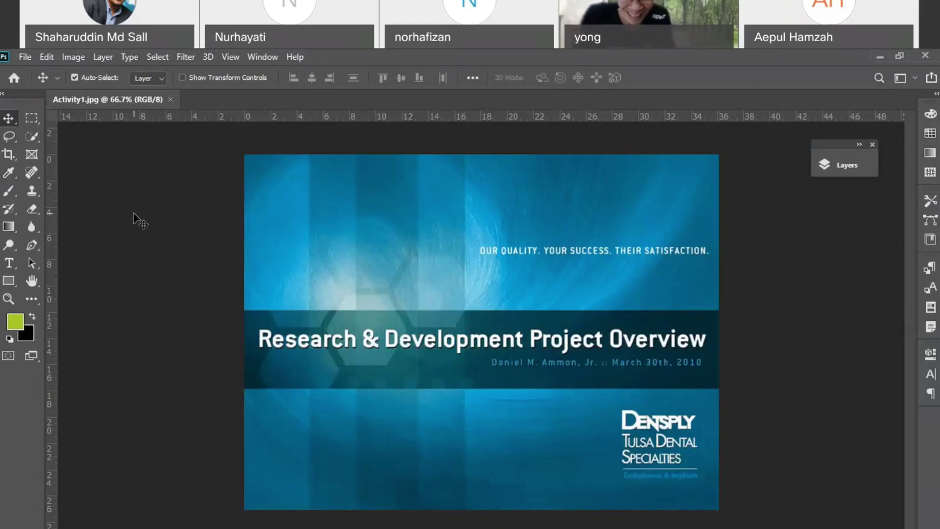
- Erase across the tagline "OUR QUALITY. YOUR SUCCESS. THEIR SATISFACTION." with the Eraser tool, raising its opacity to 100%
left_click(32, 208)
mouse_move(469, 237)
left_mouse_down()
mouse_move(569, 250)
mouse_move(649, 250)
mouse_move(496, 245)
mouse_move(684, 244)
mouse_move(570, 245)
left_mouse_up()
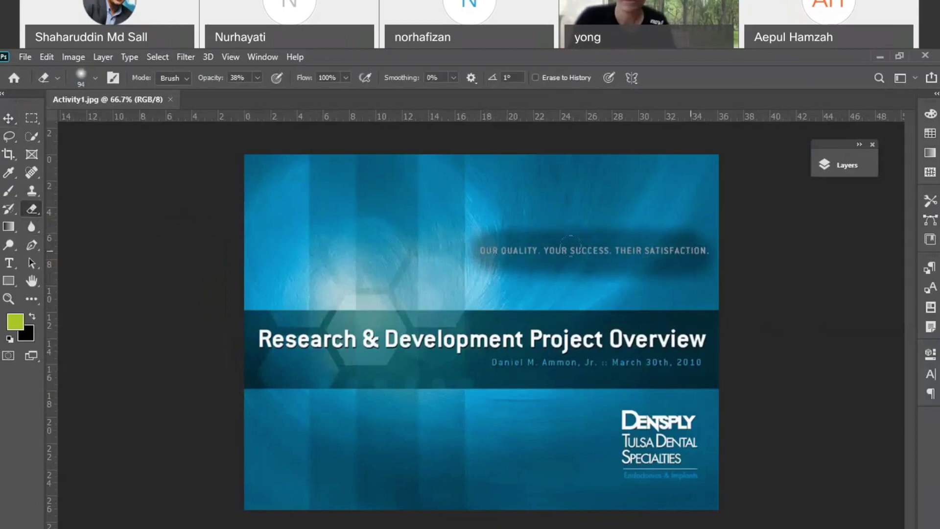
left_click(256, 78)
left_click_drag(257, 93, 278, 93)
key("0")
left_click_drag(473, 245, 702, 251)
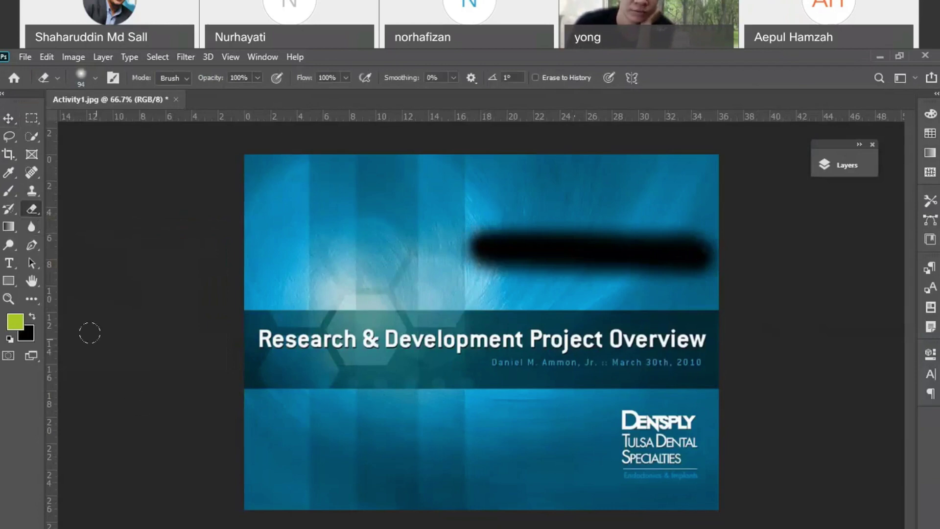
- Try to clear the black strip over the tagline with the Magic Eraser tool, and undo the erasing
left_click(857, 166)
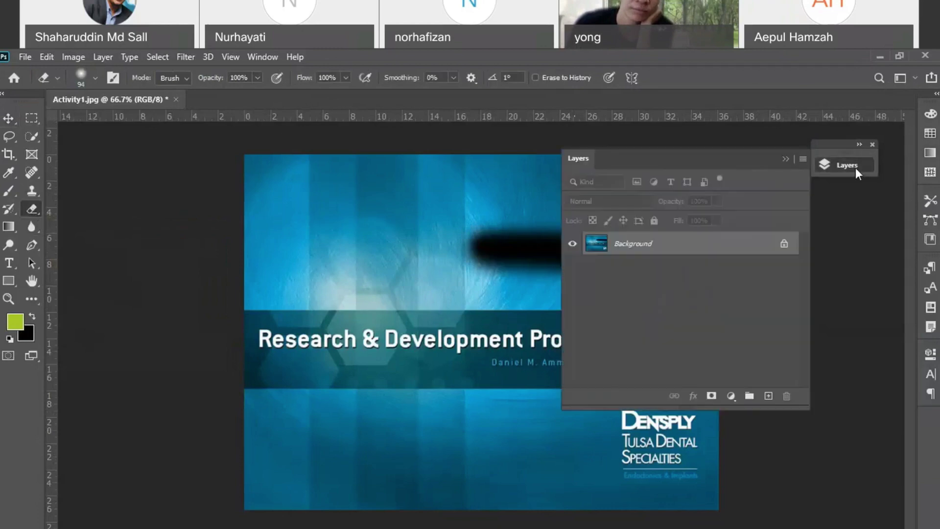
left_click(856, 167)
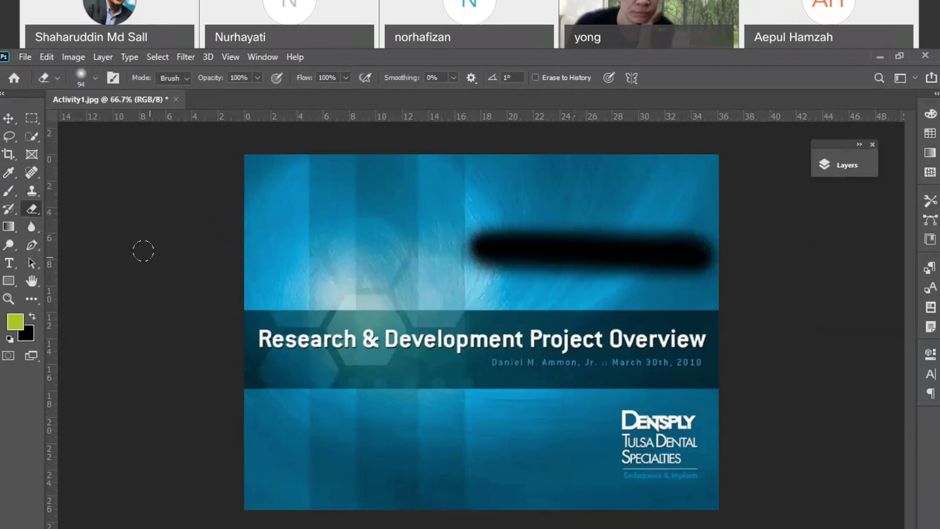
right_click(37, 212)
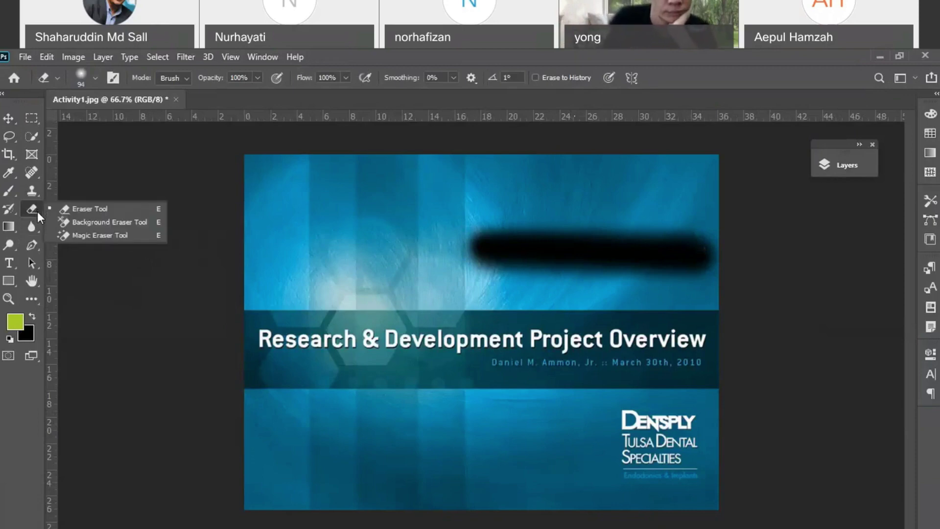
left_click(94, 234)
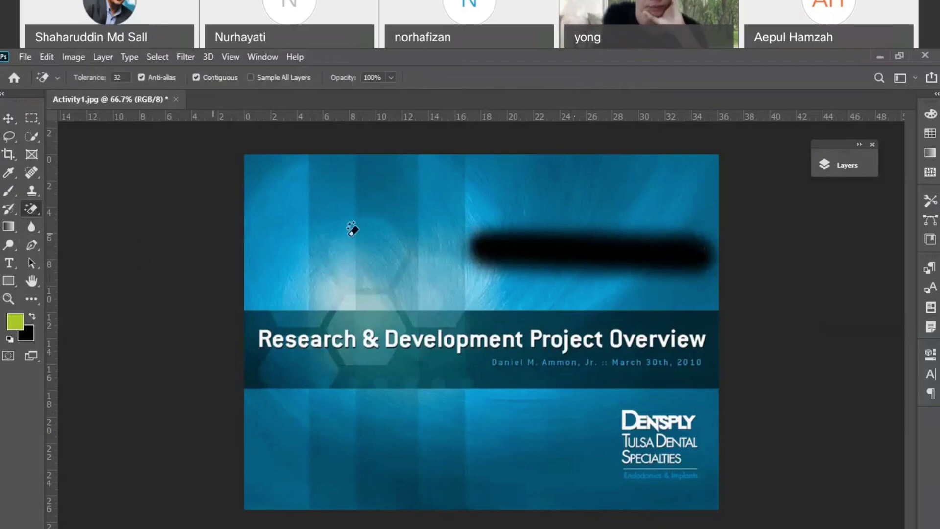
left_click(649, 252)
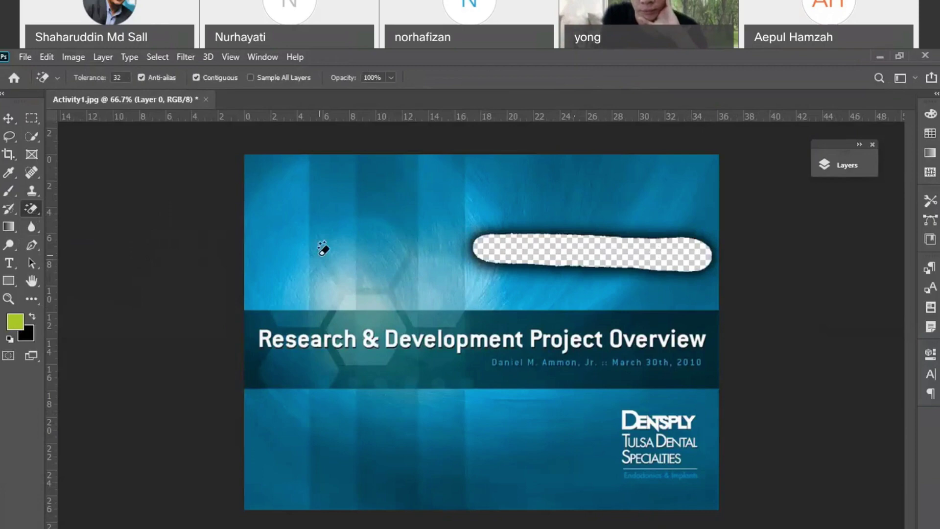
key("ctrl+z")
key("ctrl+z")
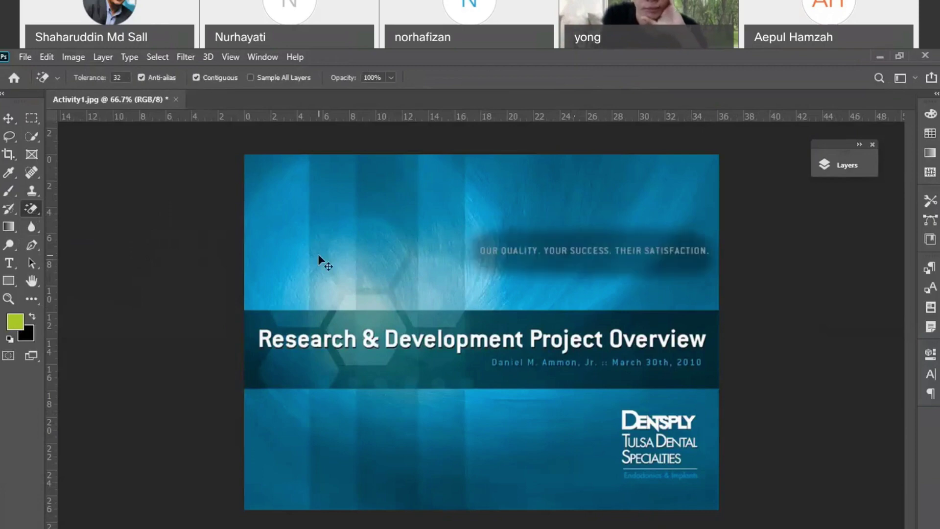
- Paint out the whole tagline with the Clone Stamp tool, sampling the blue background just above the word SATISFACTION
left_click(31, 190)
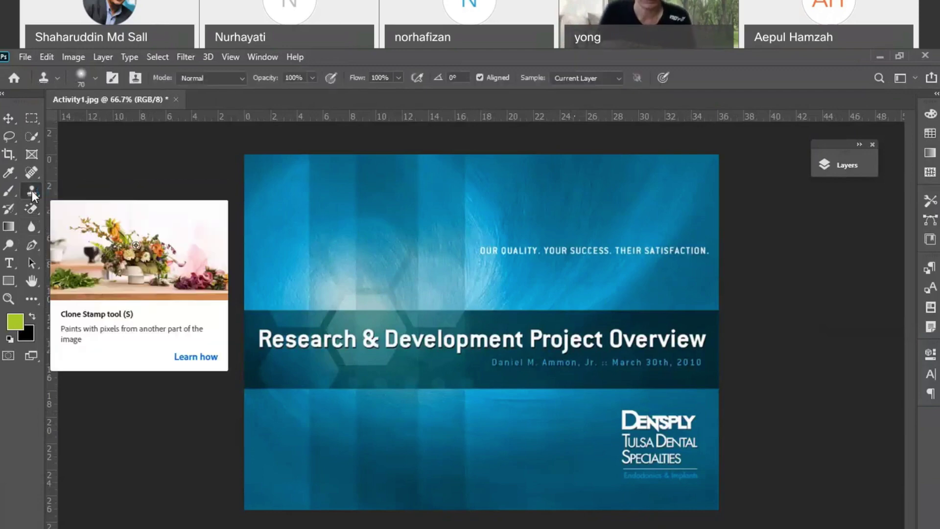
left_click(108, 165)
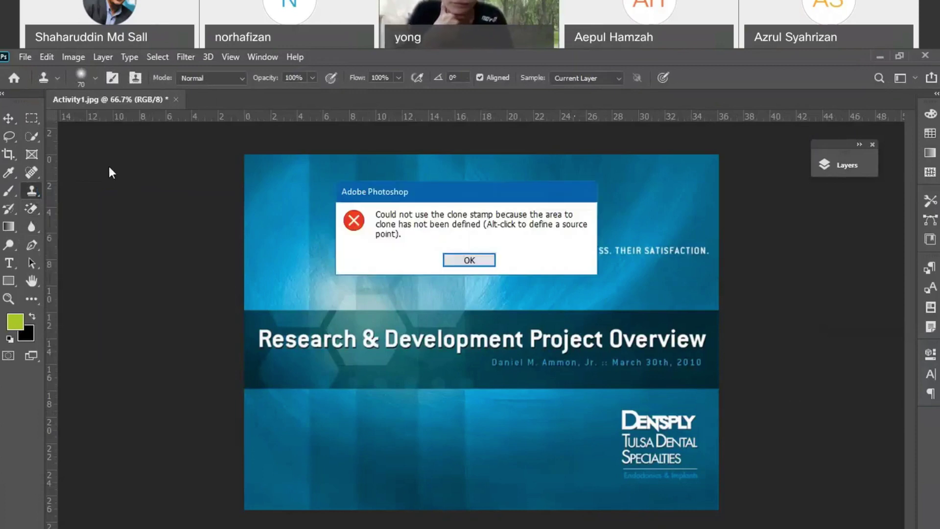
left_click(474, 259)
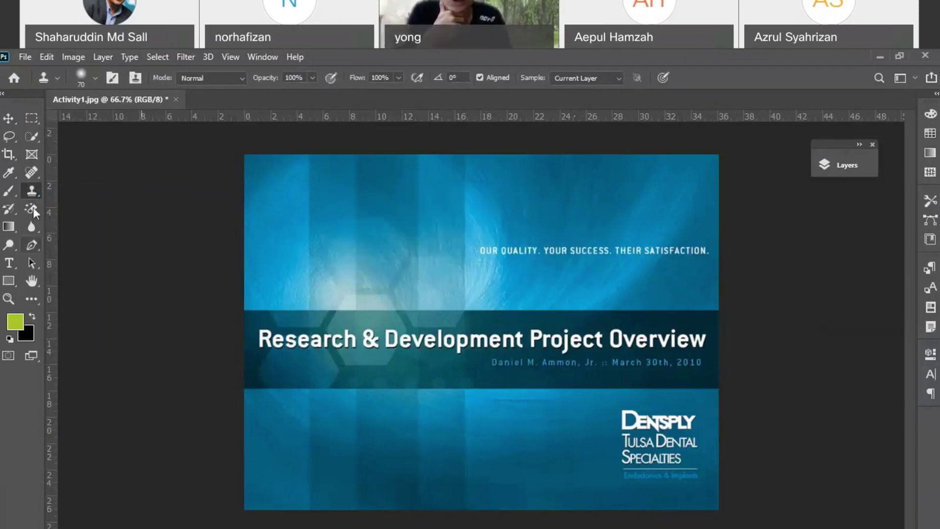
right_click(36, 193)
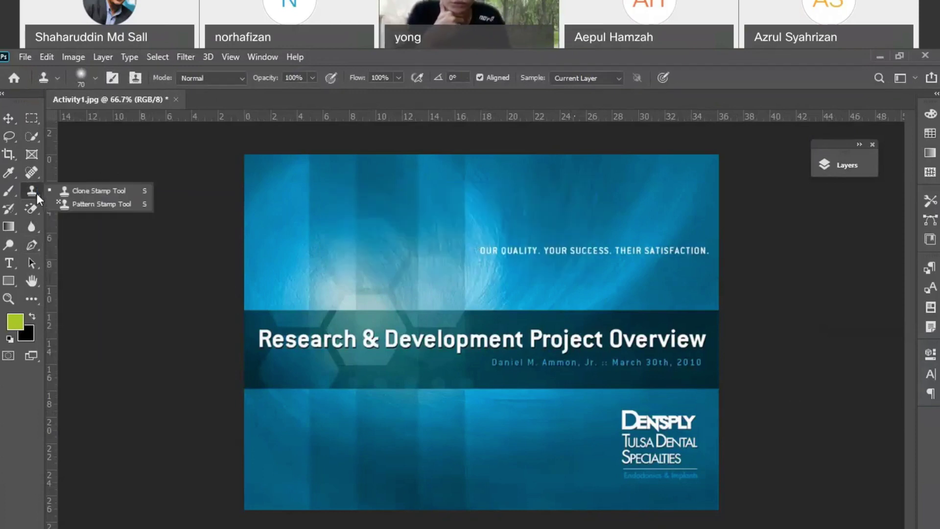
left_click(98, 190)
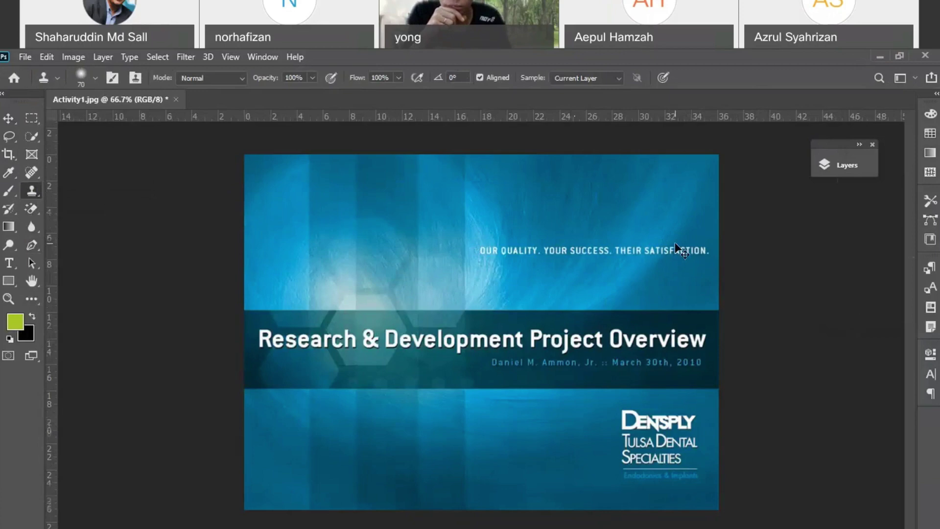
key("ctrl+plus")
key("ctrl+plus")
mouse_move(674, 243)
left_mouse_down()
mouse_move(348, 410)
mouse_move(281, 454)
left_mouse_up()
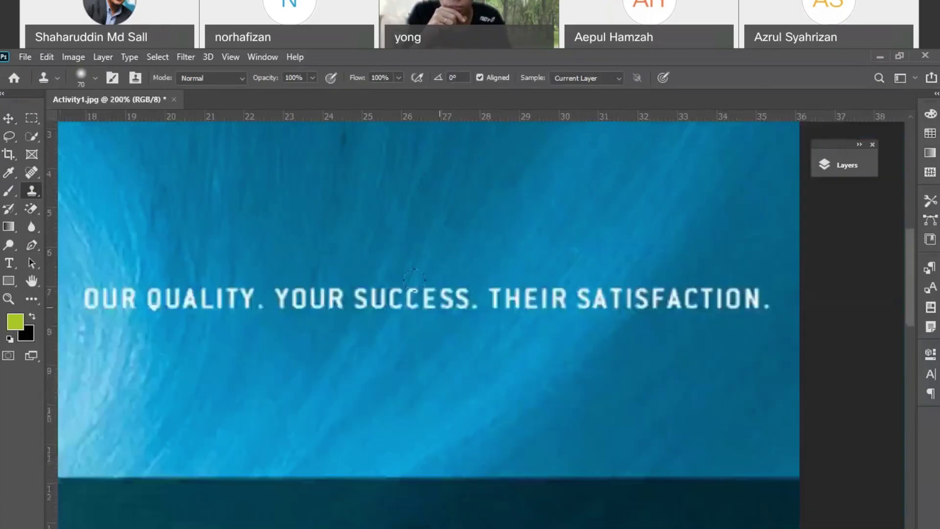
left_click(731, 233, "alt")
mouse_move(730, 257)
left_mouse_down()
mouse_move(750, 299)
mouse_move(727, 265)
mouse_move(693, 275)
mouse_move(678, 266)
mouse_move(673, 299)
mouse_move(632, 294)
mouse_move(669, 260)
mouse_move(561, 282)
mouse_move(470, 279)
mouse_move(439, 250)
mouse_move(387, 279)
mouse_move(338, 264)
mouse_move(426, 294)
mouse_move(196, 259)
mouse_move(61, 263)
mouse_move(76, 262)
left_mouse_up()
mouse_move(213, 267)
left_mouse_down()
mouse_move(485, 264)
mouse_move(730, 325)
left_mouse_up()
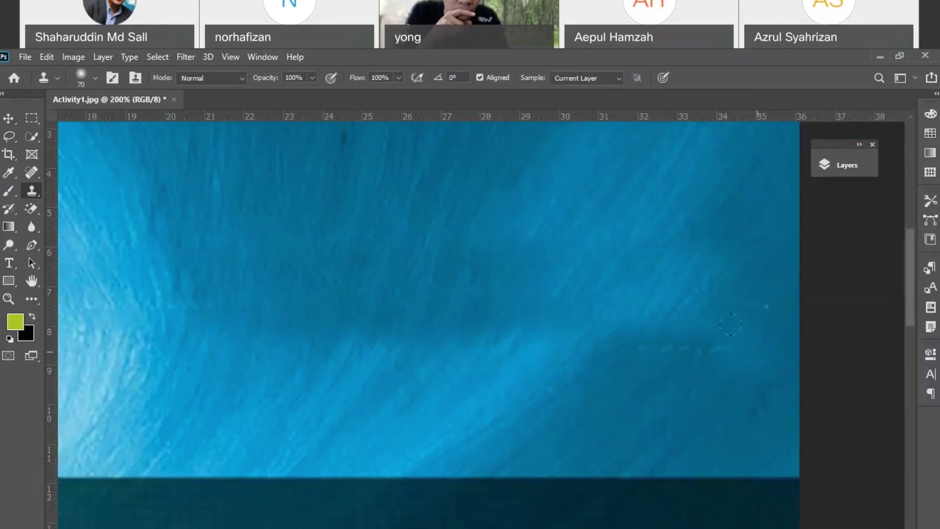
- Undo the last clone stroke and cover the remaining traces near the tagline's end from a new source point beside them
key("ctrl+z")
left_click(749, 271, "alt")
left_click_drag(731, 305, 642, 357)
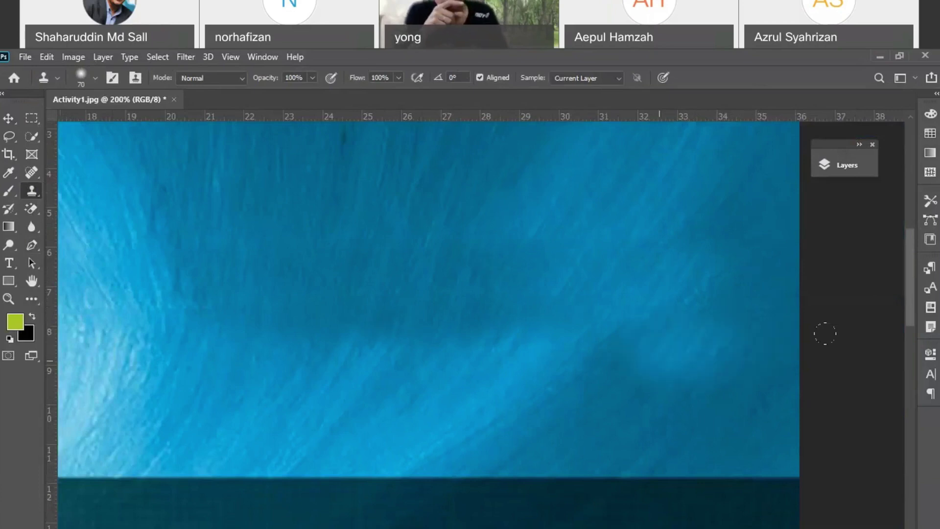
key("ctrl+minus")
key("ctrl+minus")
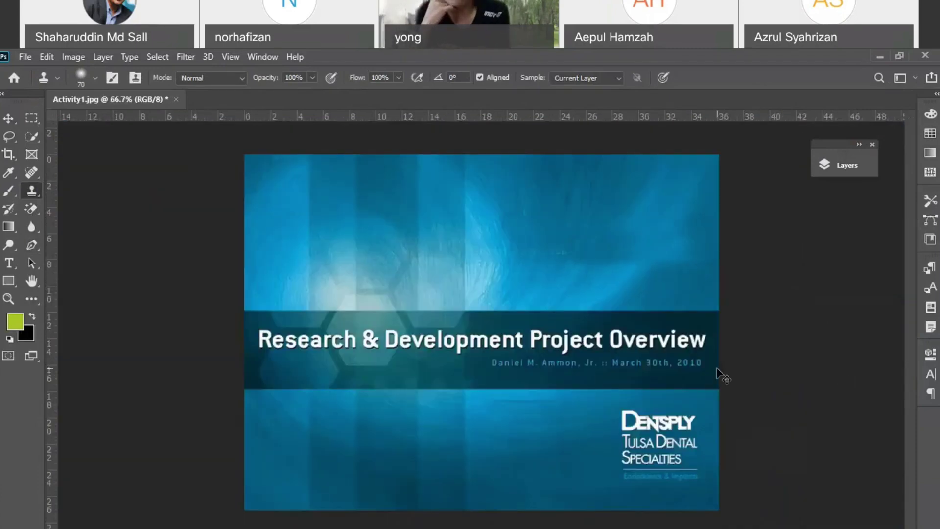
- Undo all the Clone Stamp strokes over the tagline
key("ctrl+z")
key("ctrl+z")
key("ctrl+z")
key("ctrl+z")
key("ctrl+z")
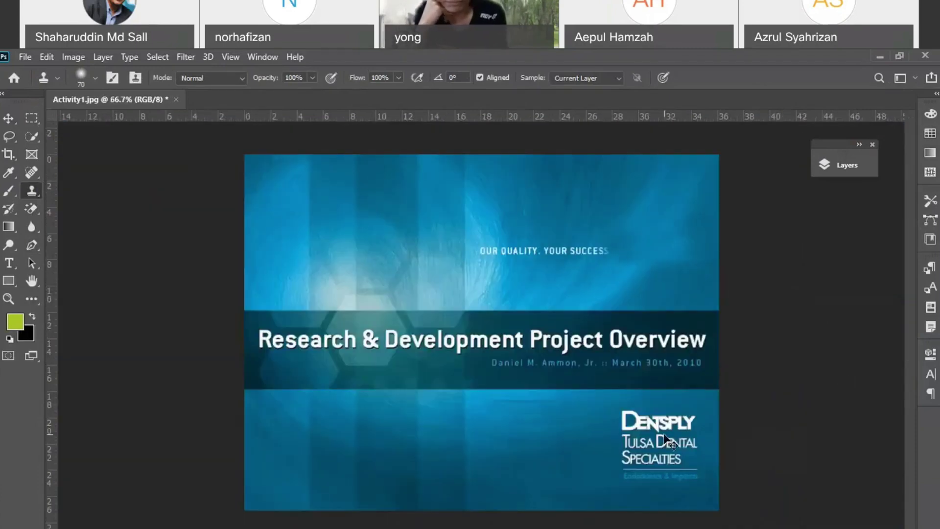
key("ctrl+z")
key("ctrl+z")
key("ctrl+z")
key("ctrl+z")
key("ctrl+z")
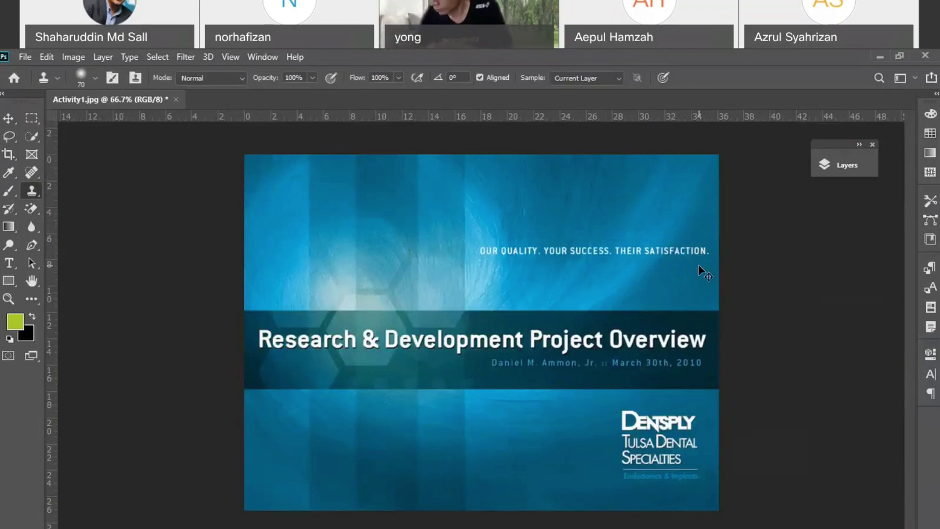
- Try cloning background over the word SATISFACTION from a source point well above its end, and undo the stroke
key("ctrl+plus")
key("ctrl+plus")
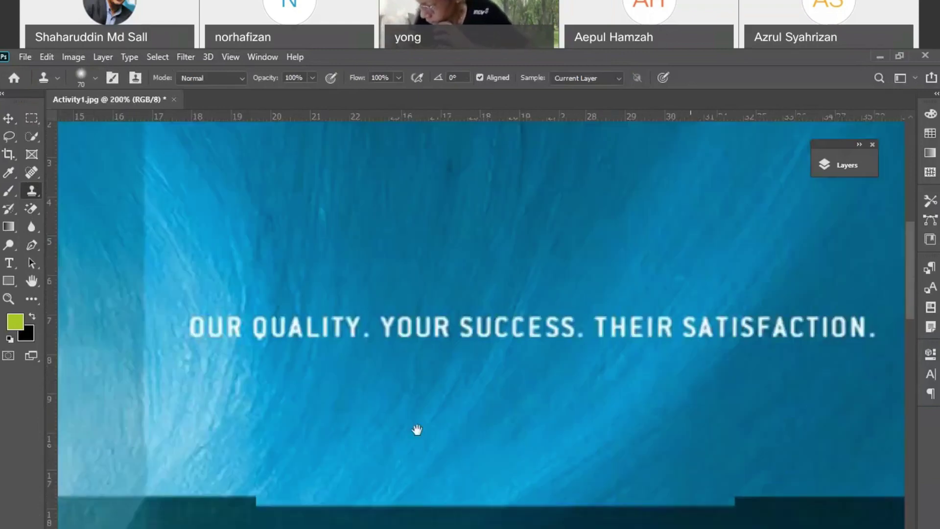
left_click_drag(417, 429, 620, 300)
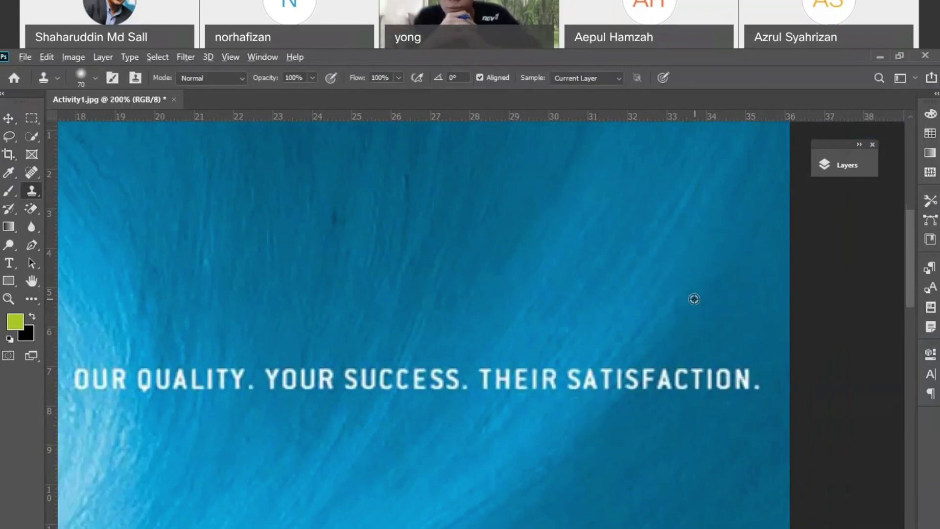
left_click(719, 254, "alt")
left_click_drag(578, 378, 628, 377)
key("ctrl+z")
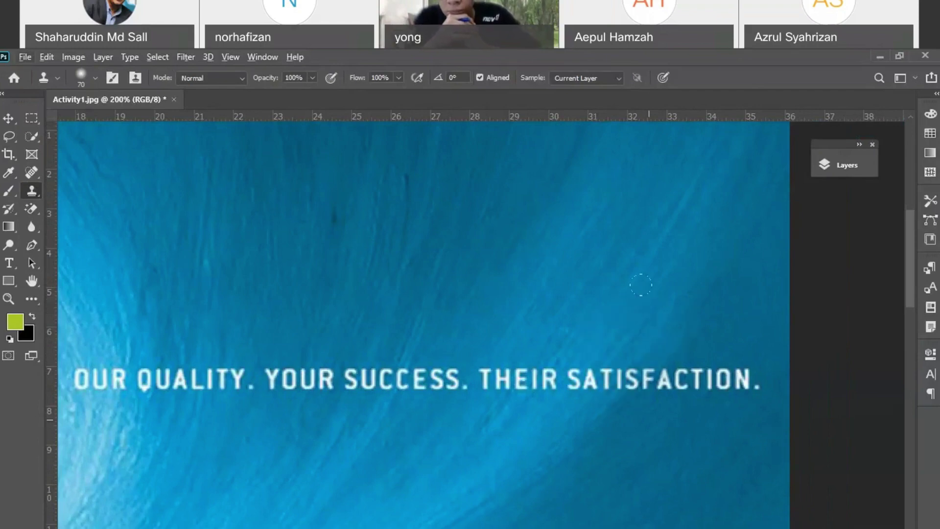
- Clone background over THEIR and the first letters of SATISFACTION from a source point nearer the text, undoing unsuitable strokes
left_click(703, 283, "alt")
mouse_move(626, 377)
left_mouse_down()
mouse_move(645, 378)
mouse_move(619, 380)
left_mouse_up()
mouse_move(591, 353)
left_mouse_down()
mouse_move(584, 378)
mouse_move(504, 387)
left_mouse_up()
key("ctrl+z")
key("ctrl+z")
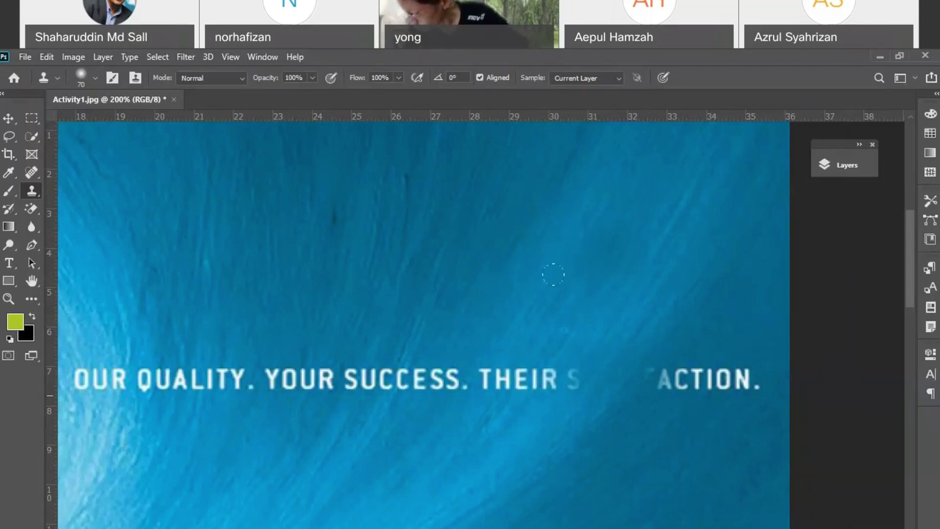
mouse_move(536, 381)
left_mouse_down()
mouse_move(478, 380)
mouse_move(551, 380)
left_mouse_up()
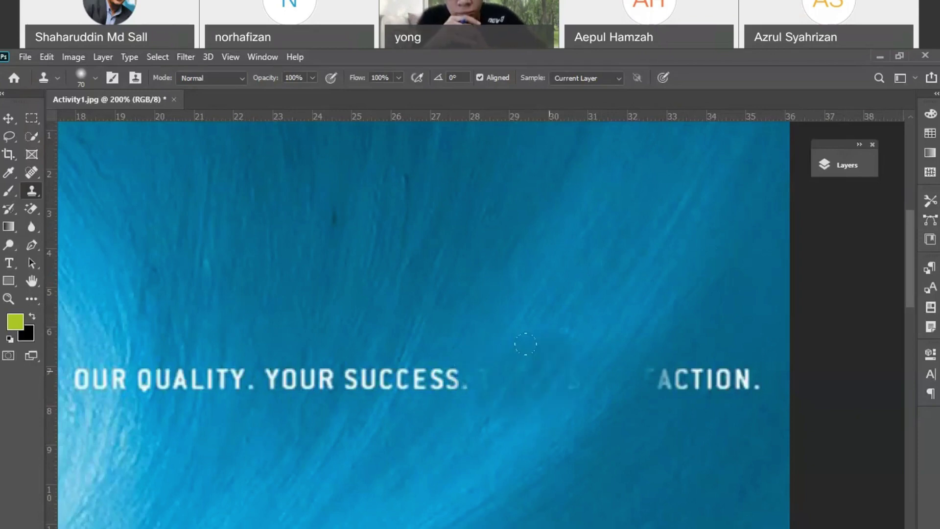
left_click_drag(684, 379, 663, 378)
key("ctrl+z")
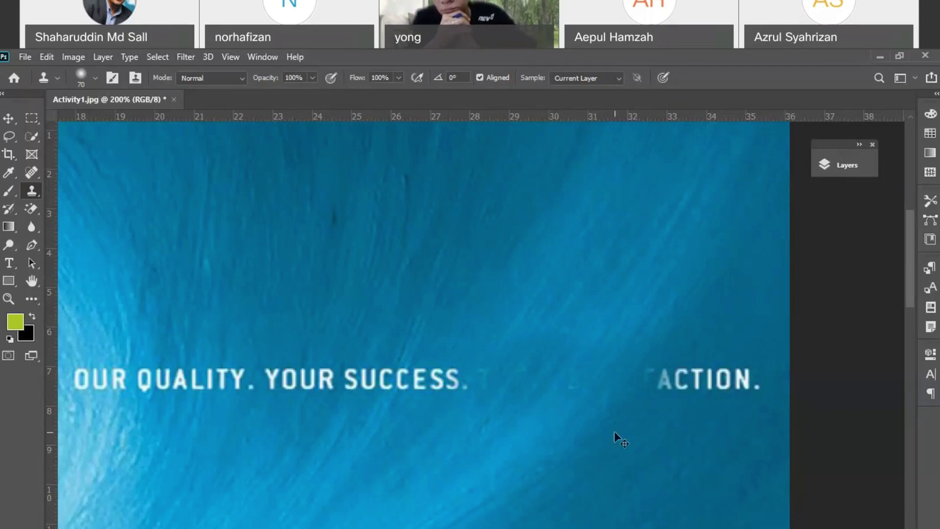
- Undo the remaining Clone Stamp strokes to restore the full tagline
key("ctrl+minus")
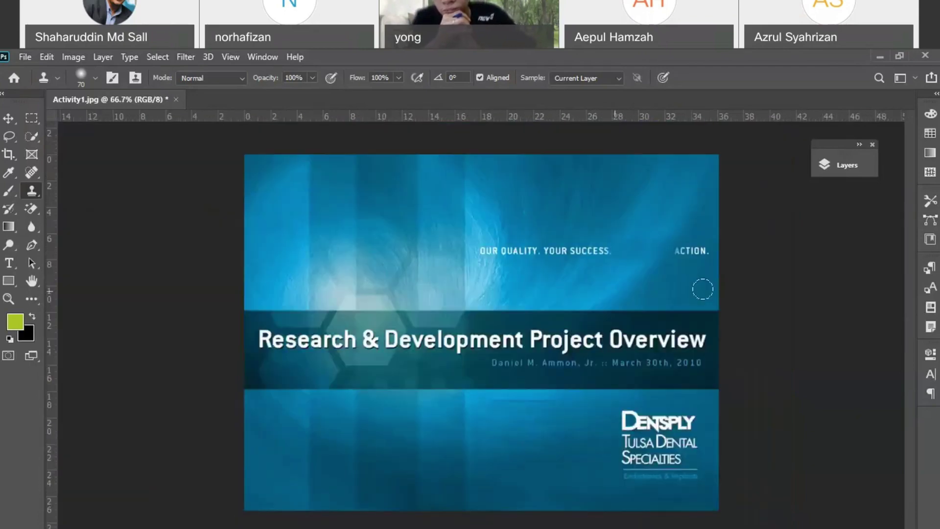
key("ctrl+z")
key("ctrl+z")
key("ctrl+z")
key("ctrl+z")
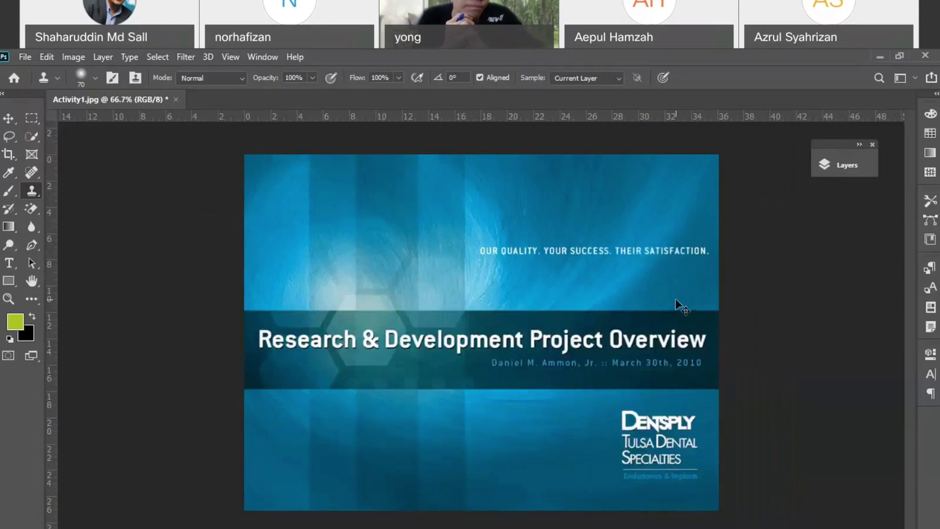
- Select the whole tagline "OUR QUALITY. YOUR SUCCESS. THEIR SATISFACTION." with a tight rectangular marquee
key("ctrl+minus")
key("ctrl+plus")
key("ctrl+plus")
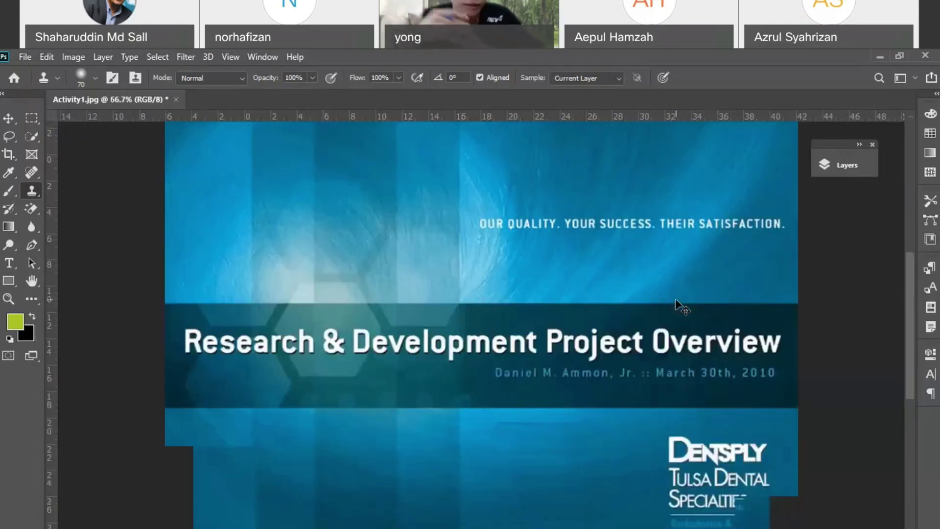
key("ctrl+plus")
left_click(32, 119)
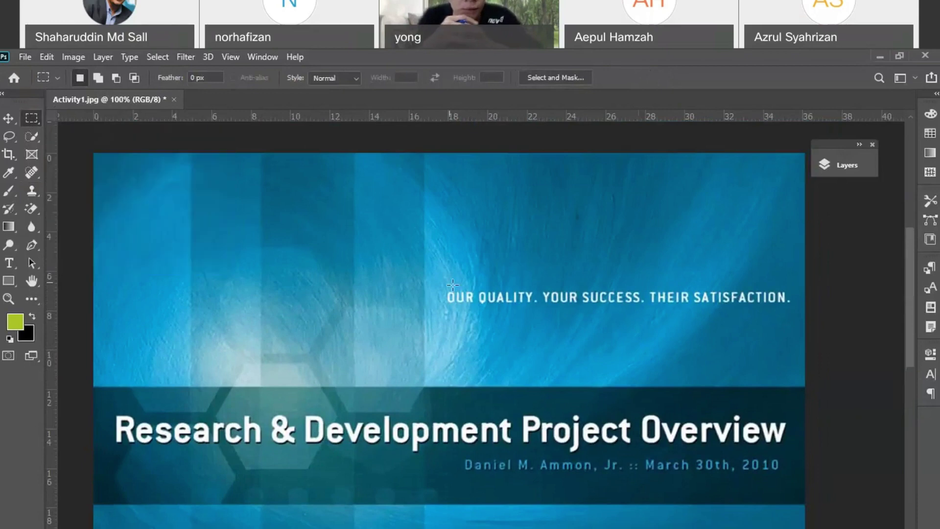
left_click_drag(444, 286, 796, 307)
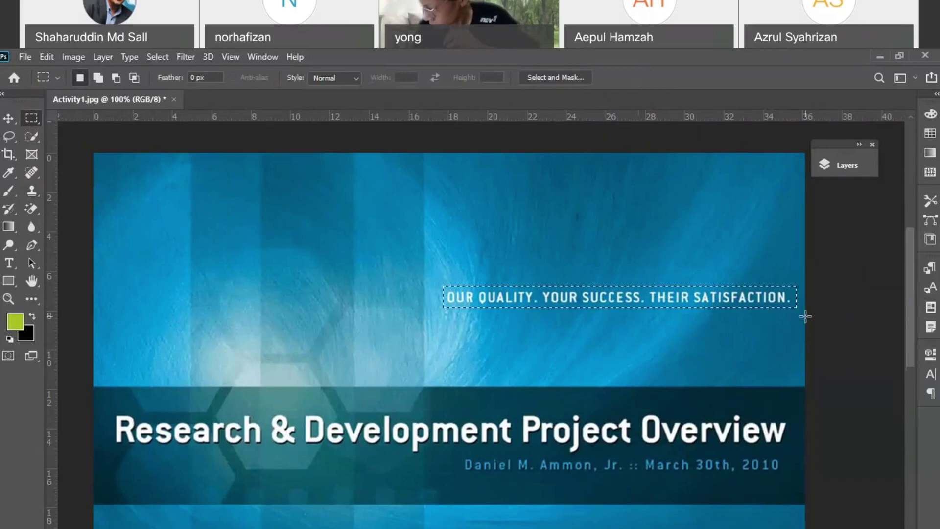
- Patch the selected tagline with the plain background just above it using the Patch tool, and clear the selection
left_click(36, 229)
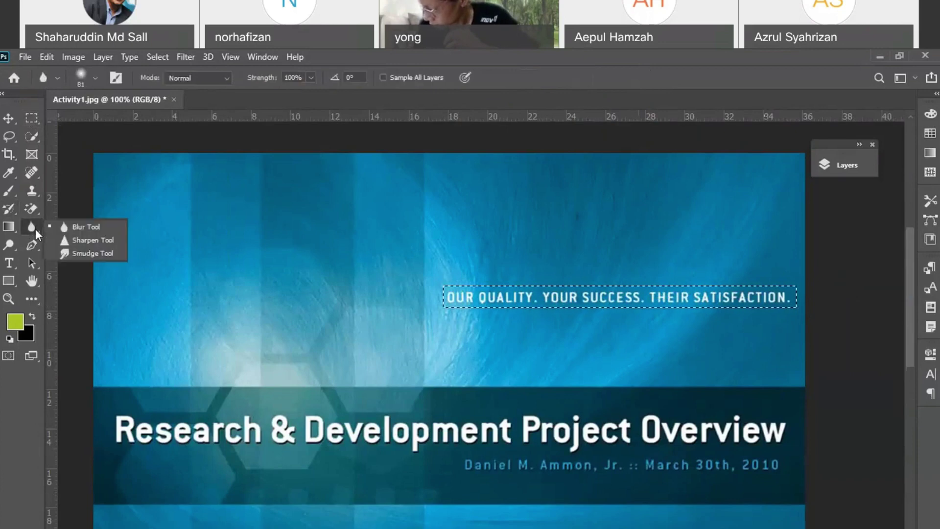
left_click(37, 197)
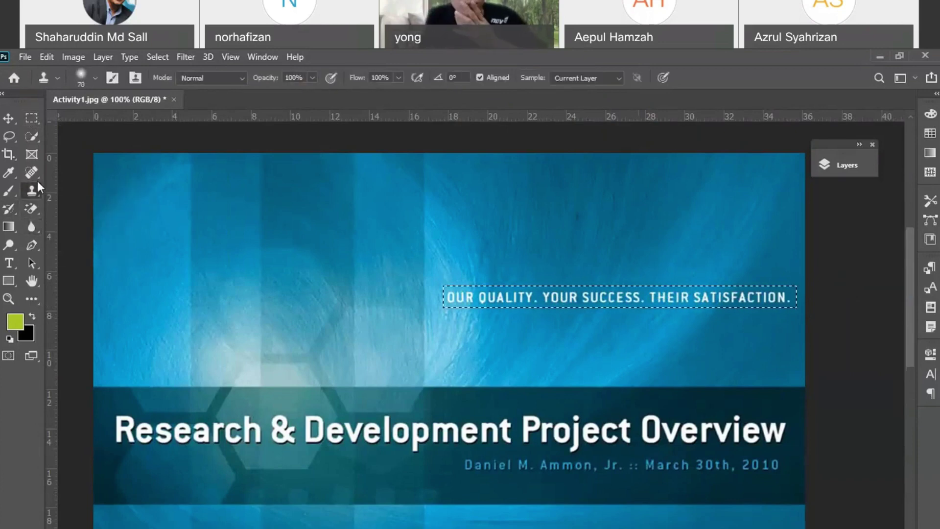
left_click(39, 177)
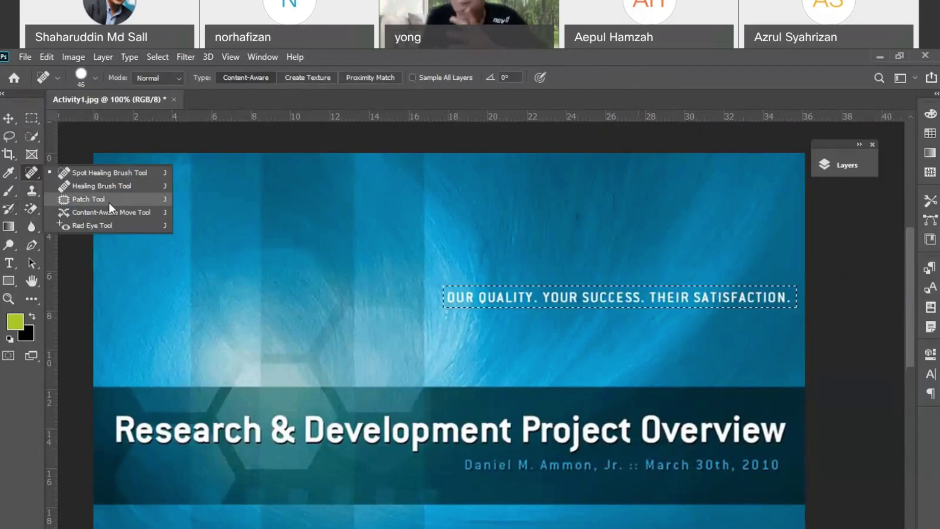
left_click(66, 199)
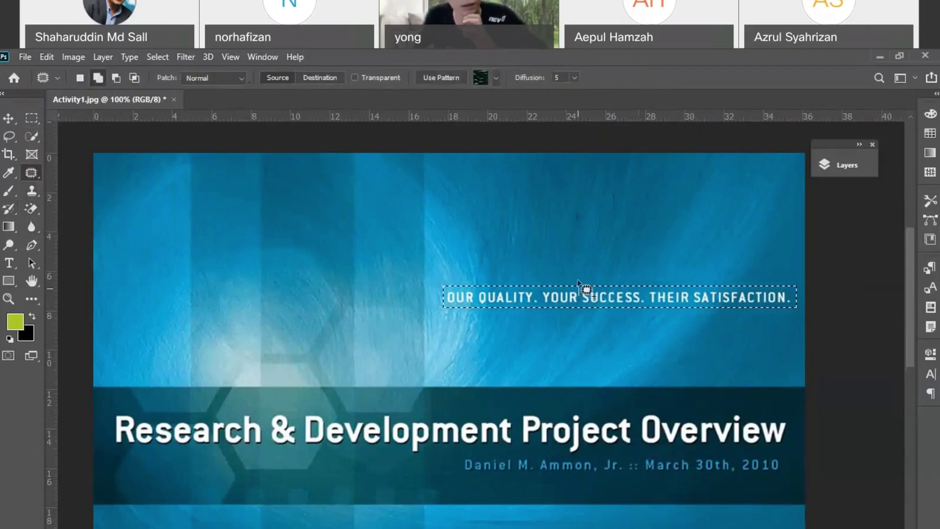
left_click_drag(580, 290, 581, 273)
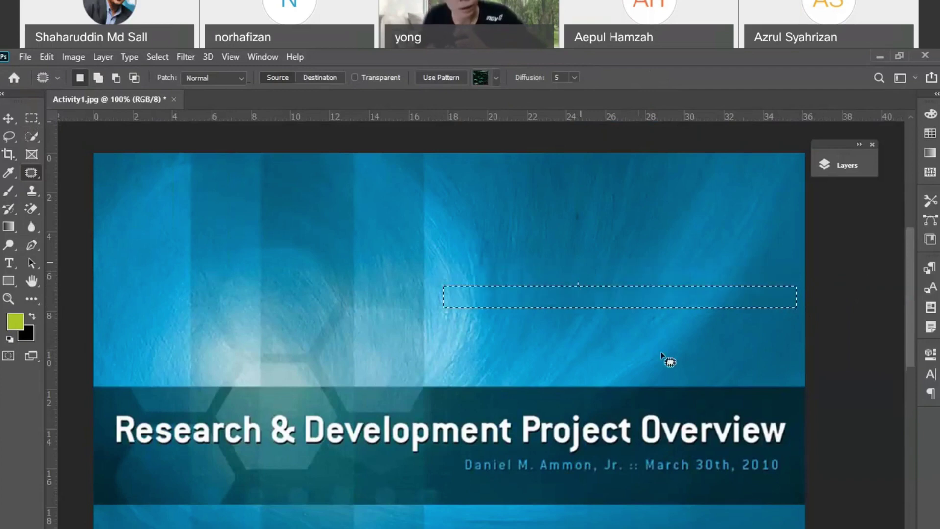
left_click(31, 118)
left_click(374, 227)
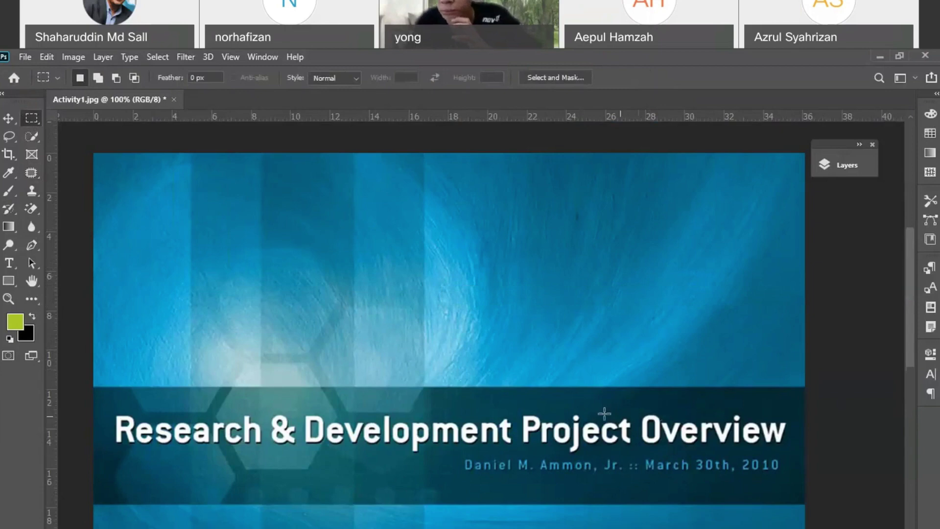
- Select the Dentsply Tulsa Dental Specialties logo with a rectangular marquee, patch it with the background to its left, and deselect
scroll(600, 411, "down", 3)
scroll(597, 400, "down", 4)
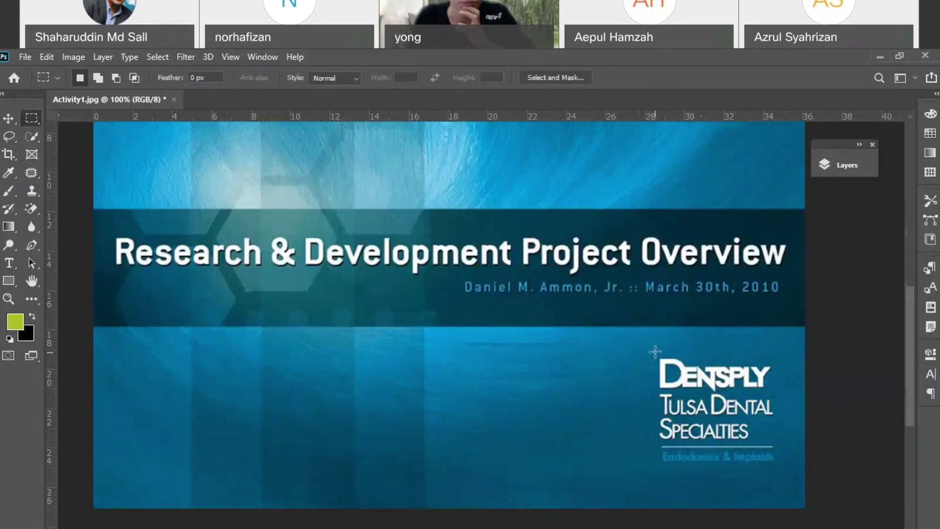
left_click_drag(657, 352, 779, 465)
key("j")
left_click_drag(683, 424, 560, 423)
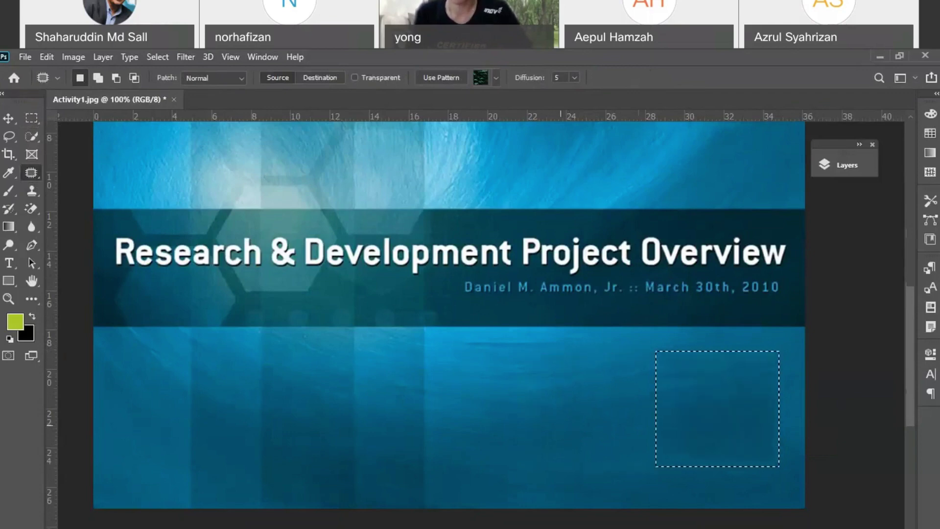
key("m")
left_click(446, 407)
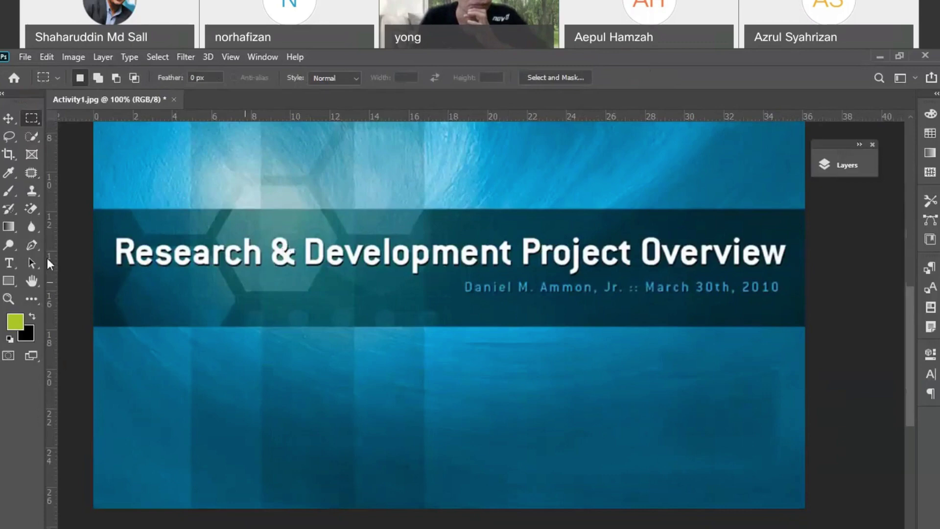
- Clone the dark band background from below the date over the last digits of 2010 with a 45 px soft brush
left_click(32, 191)
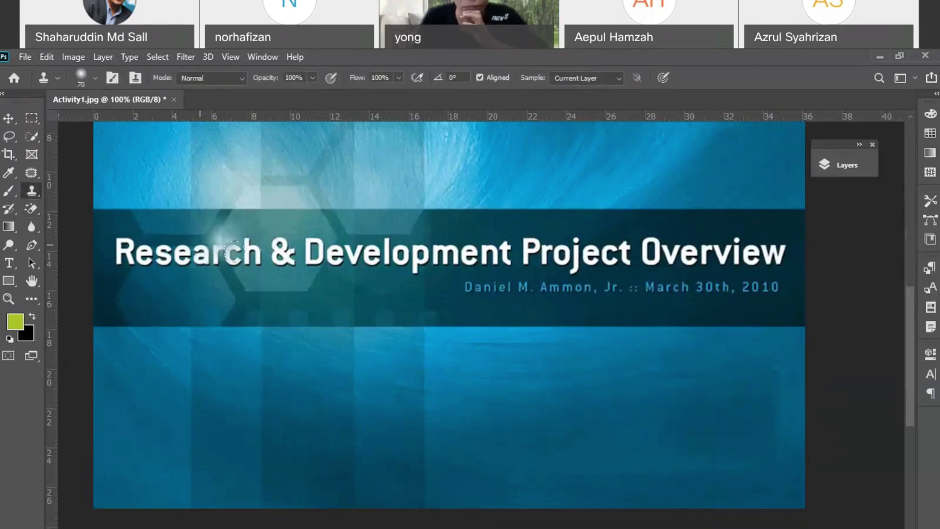
left_click(96, 77)
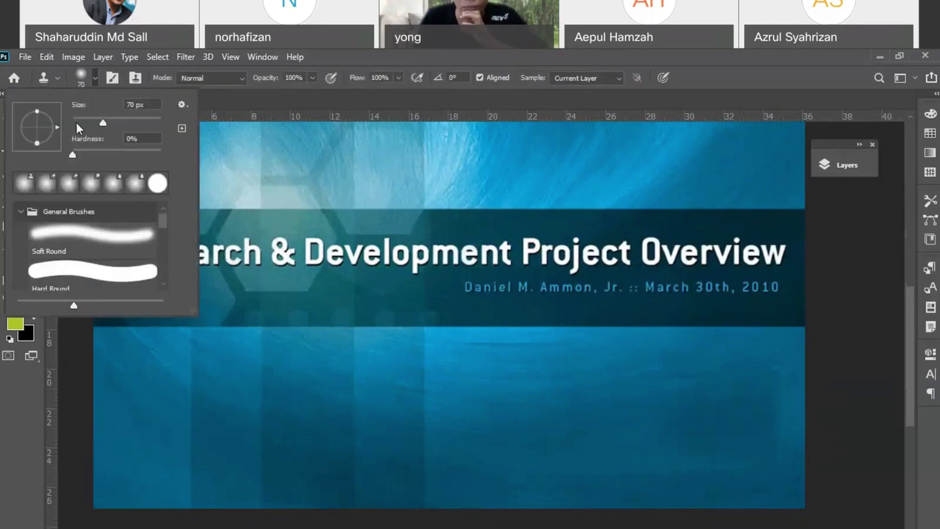
left_click_drag(100, 125, 90, 124)
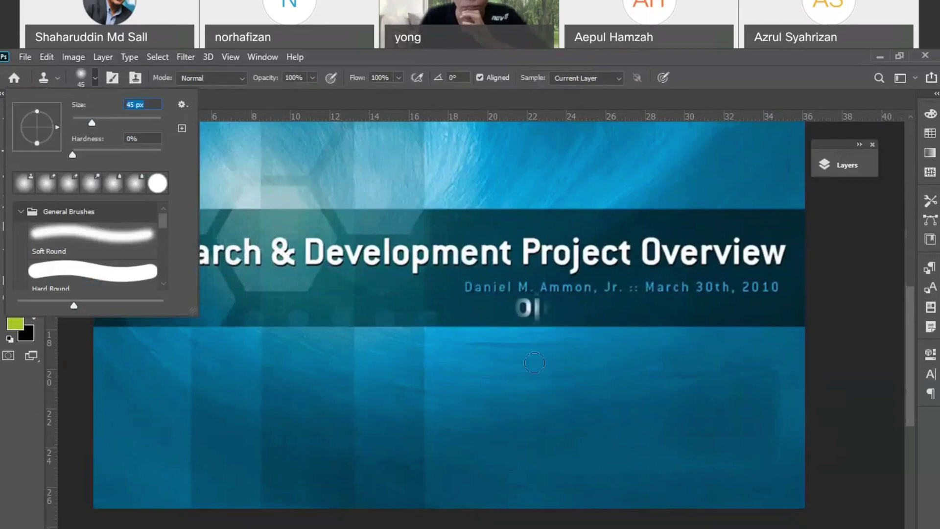
key("Escape")
key("ctrl+plus")
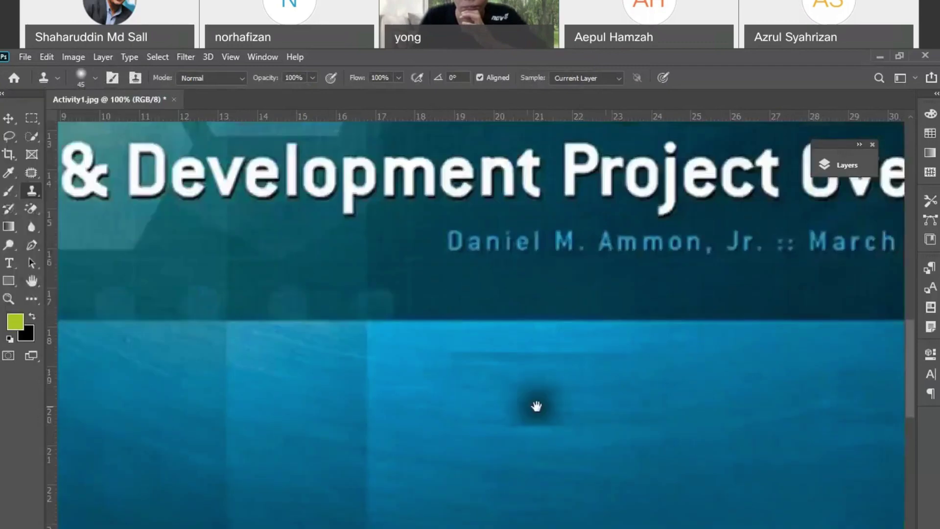
left_click_drag(694, 271, 479, 325)
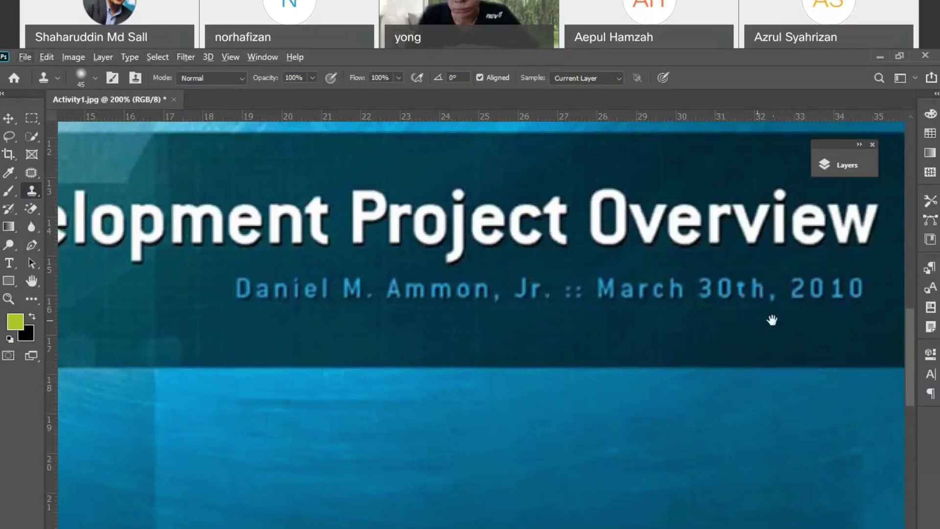
left_click_drag(773, 319, 624, 326)
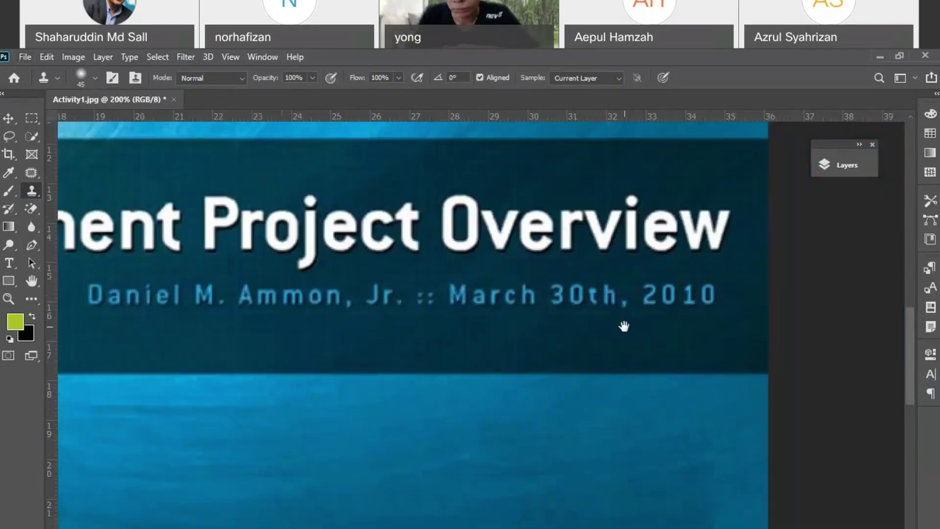
left_click(709, 338, "alt")
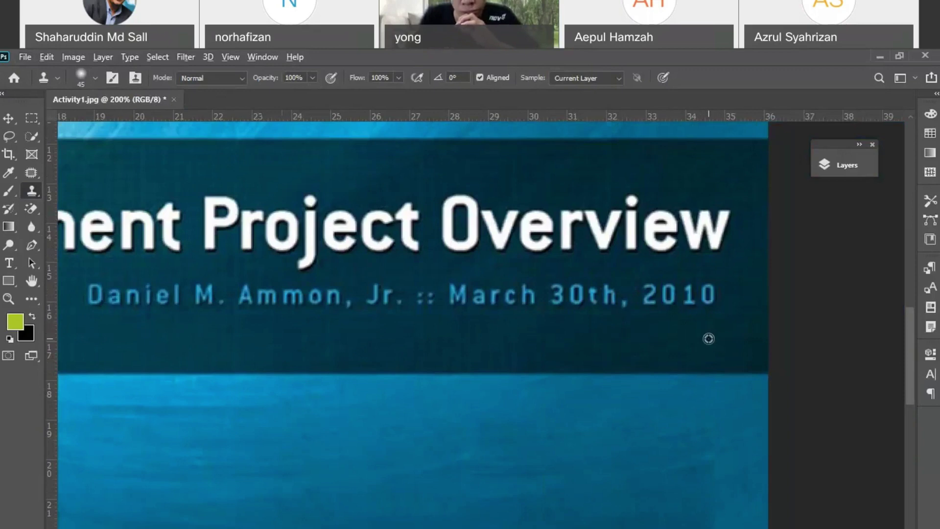
left_click_drag(708, 298, 695, 284)
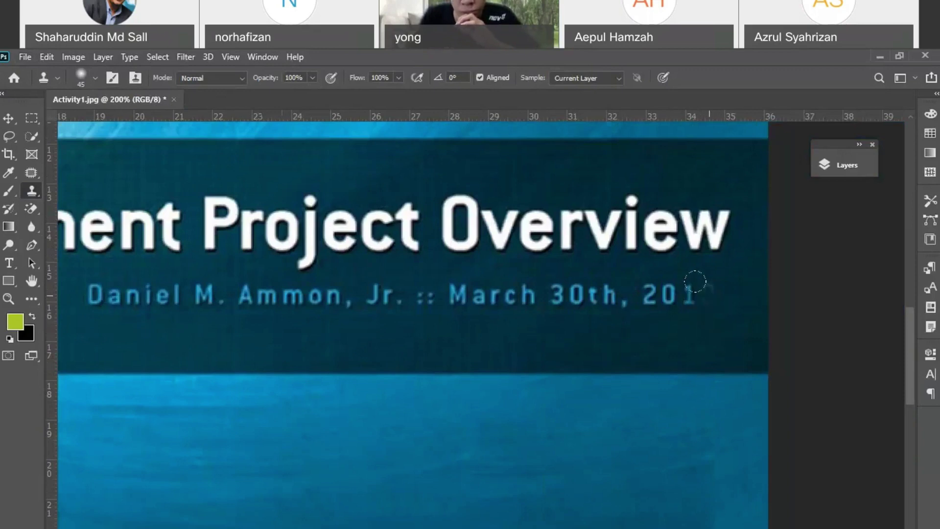
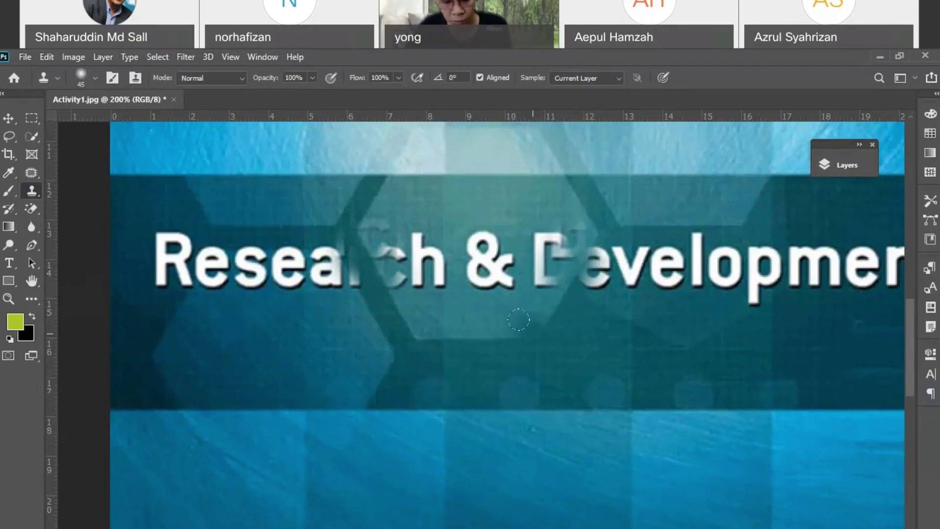
- Try cloning over the end of the word Development in the title, and undo the stroke
key("ctrl+minus")
key("ctrl+minus")
key("ctrl+minus")
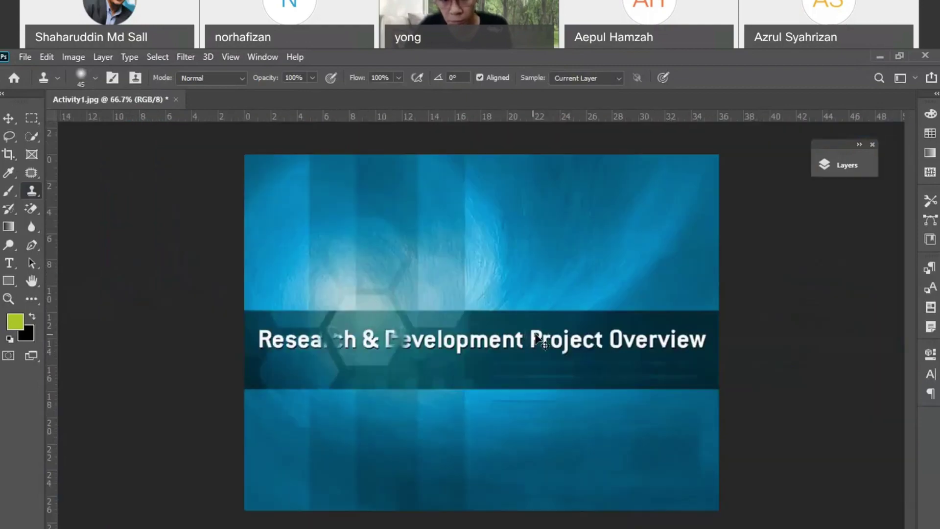
key("ctrl+plus")
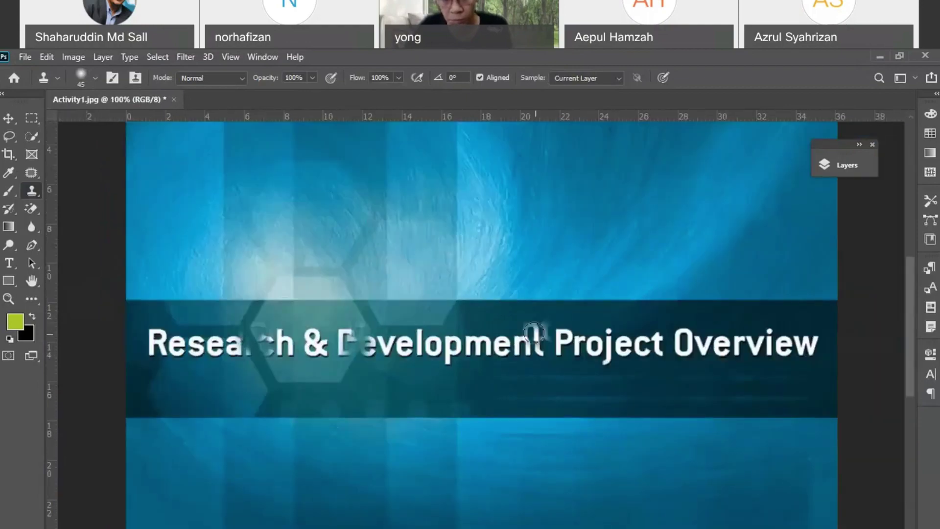
left_click_drag(539, 327, 507, 327)
key("ctrl+z")
- Select the entire dark title band across the full image width with a rectangular marquee
left_click(27, 119)
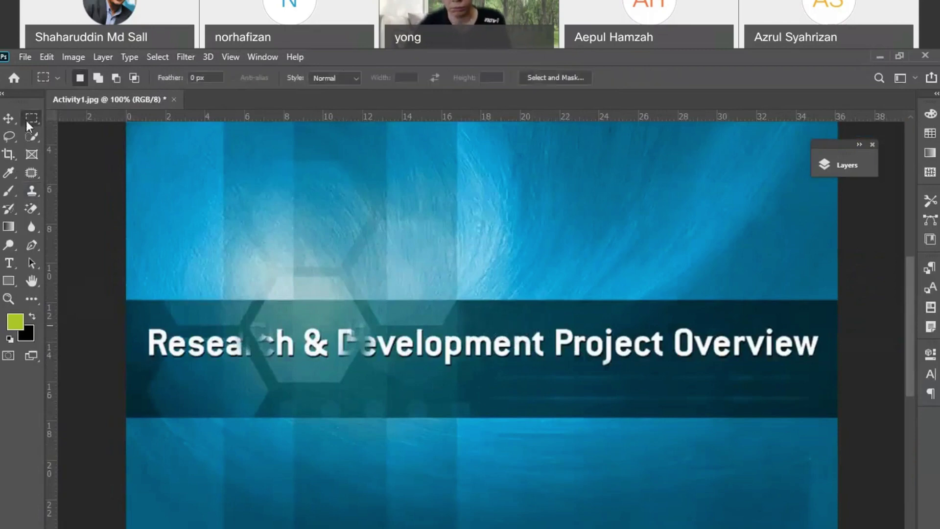
left_click_drag(122, 301, 653, 404)
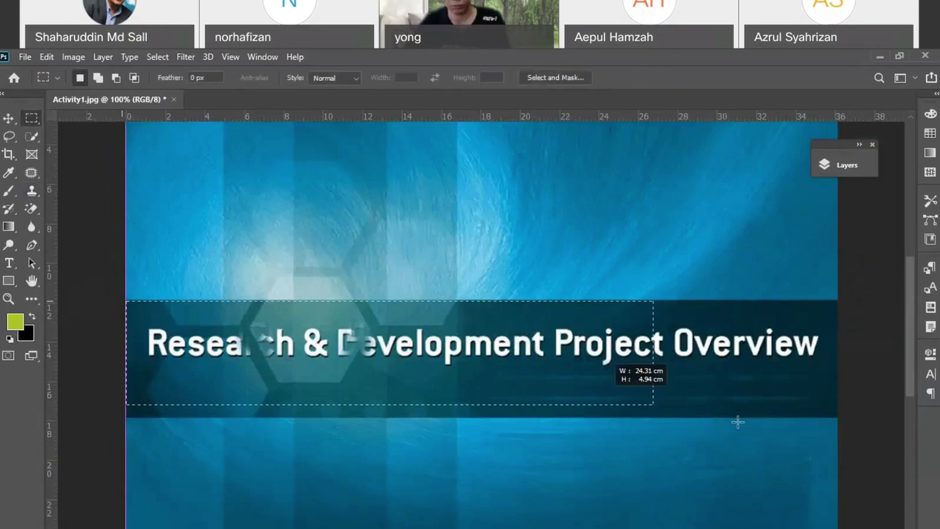
left_click_drag(834, 424, 838, 417)
left_click(21, 323)
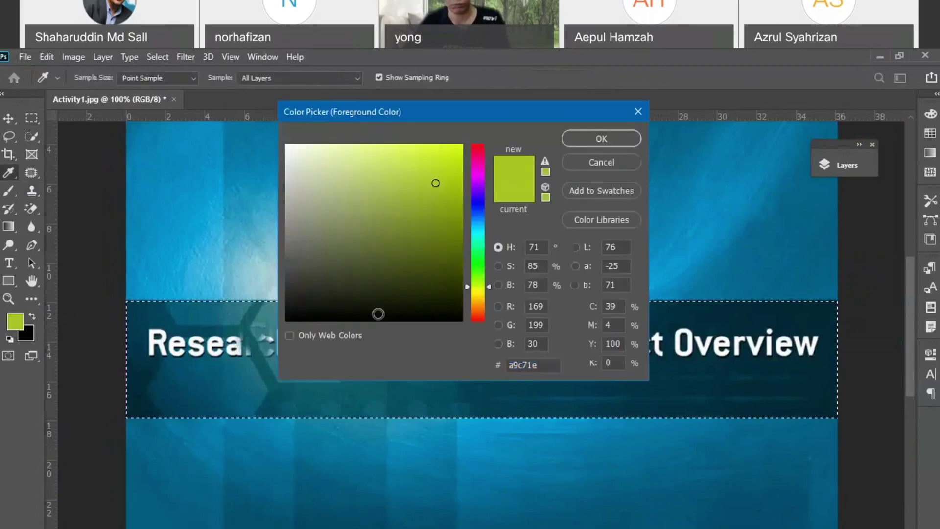
left_click_drag(481, 297, 489, 207)
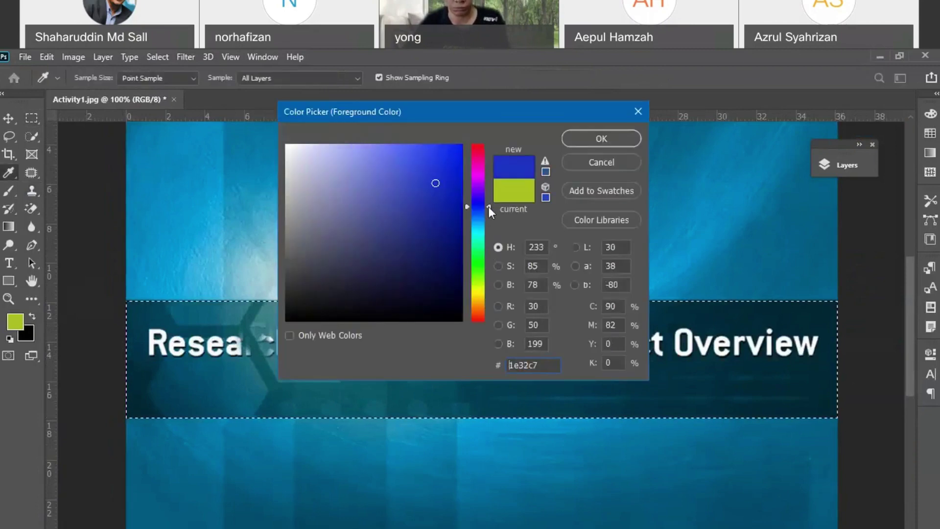
left_click(454, 211)
left_click(420, 278)
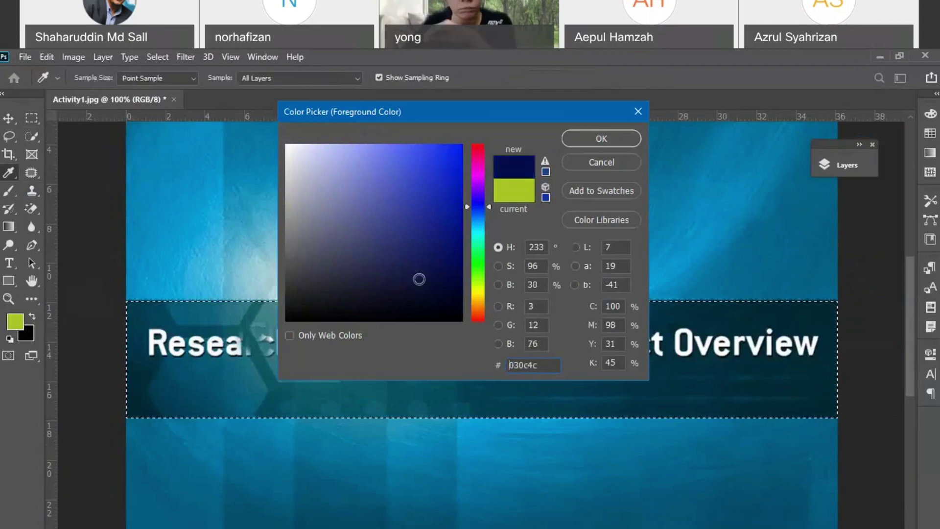
left_click(434, 256)
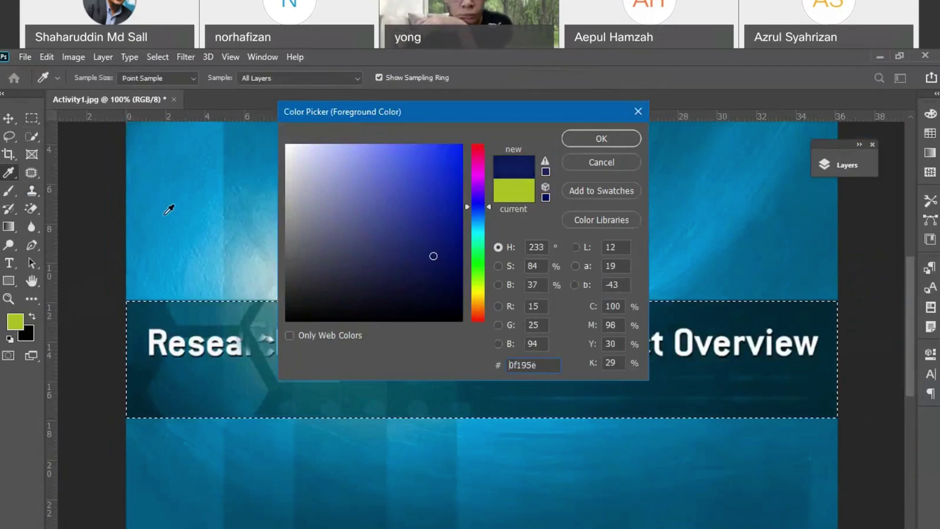
left_click(602, 161)
key("m")
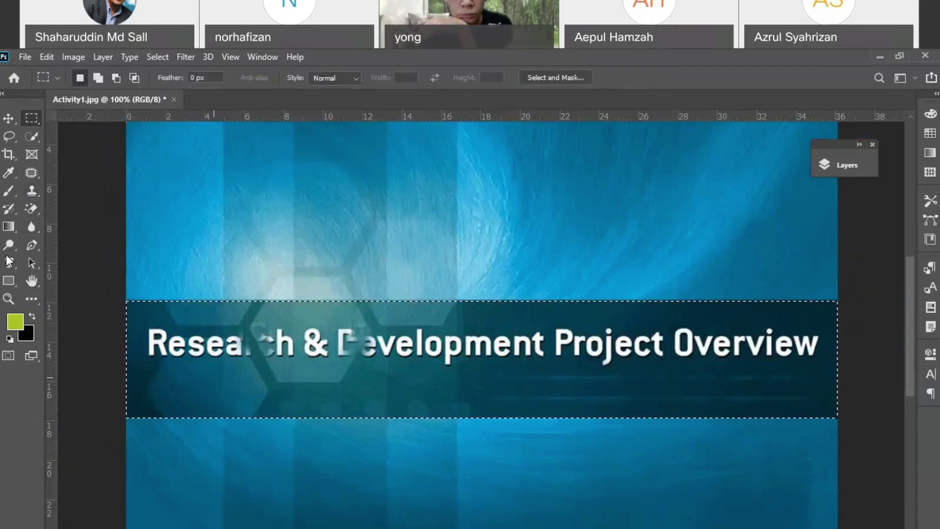
- Sample the band's dark teal as the foreground colour and fill the selected band with it, undoing a mistaken black fill
left_click(10, 174)
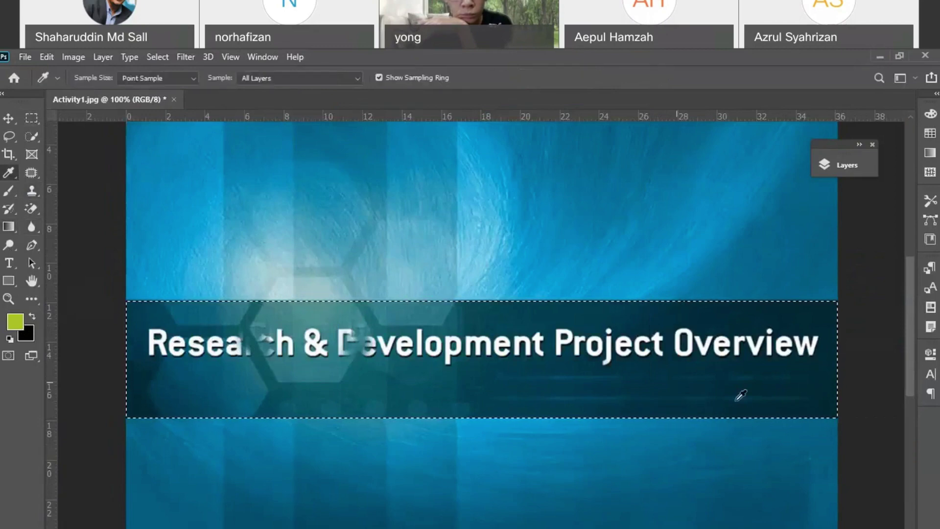
left_click(826, 359)
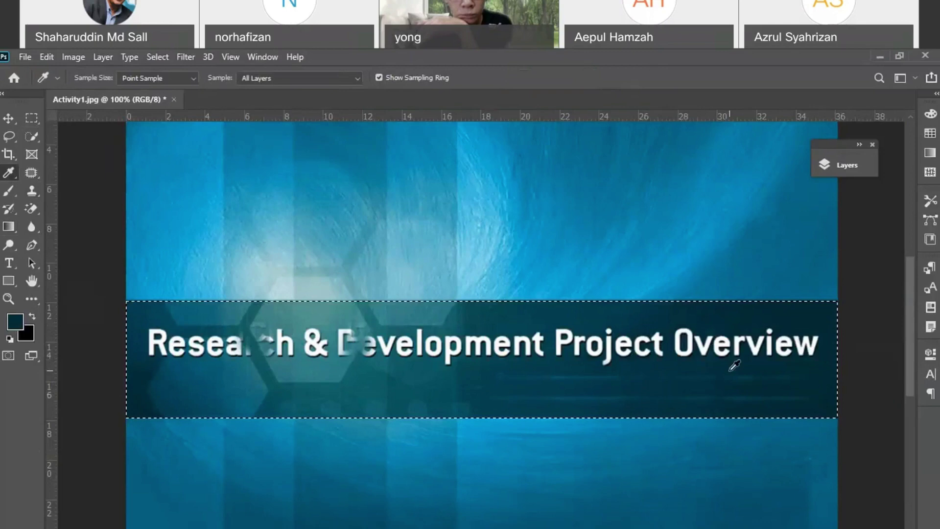
key("alt+BackSpace")
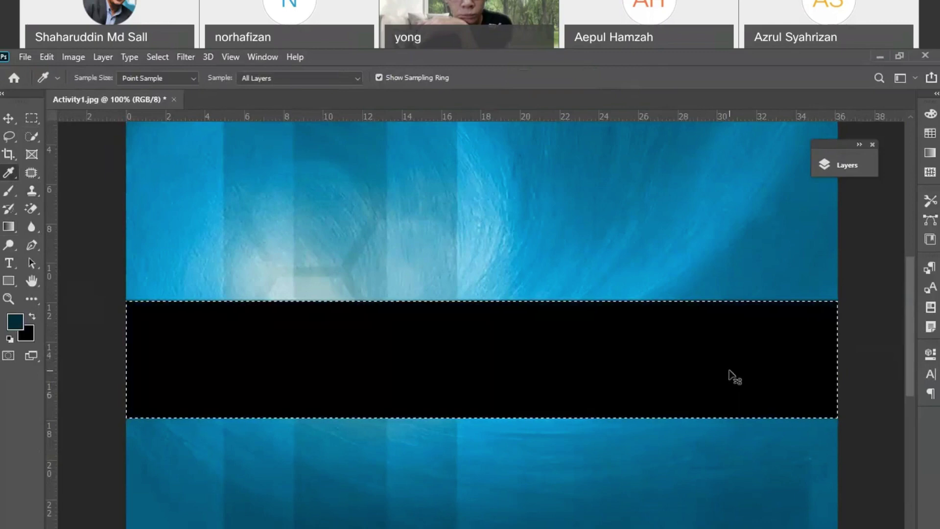
key("ctrl+z")
key("alt+BackSpace")
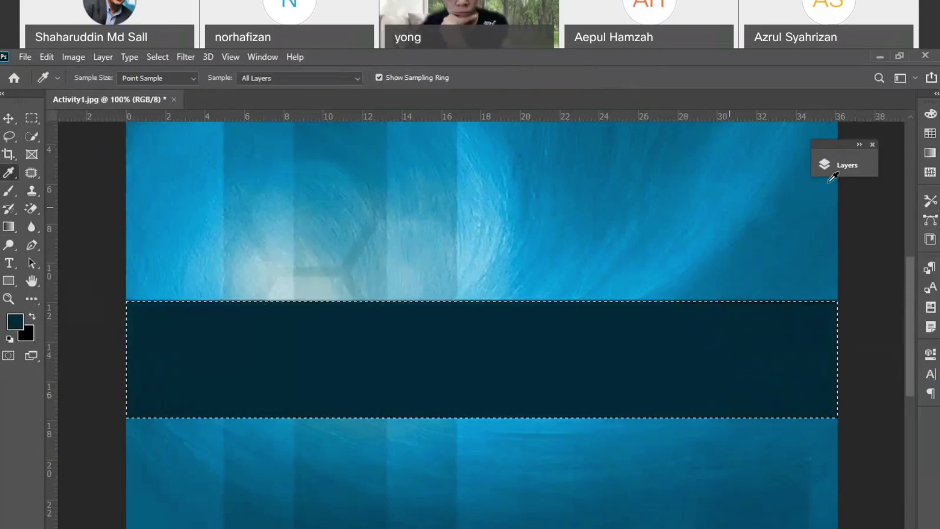
- Check the image's layers and clear the selection around the filled band
left_click(840, 168)
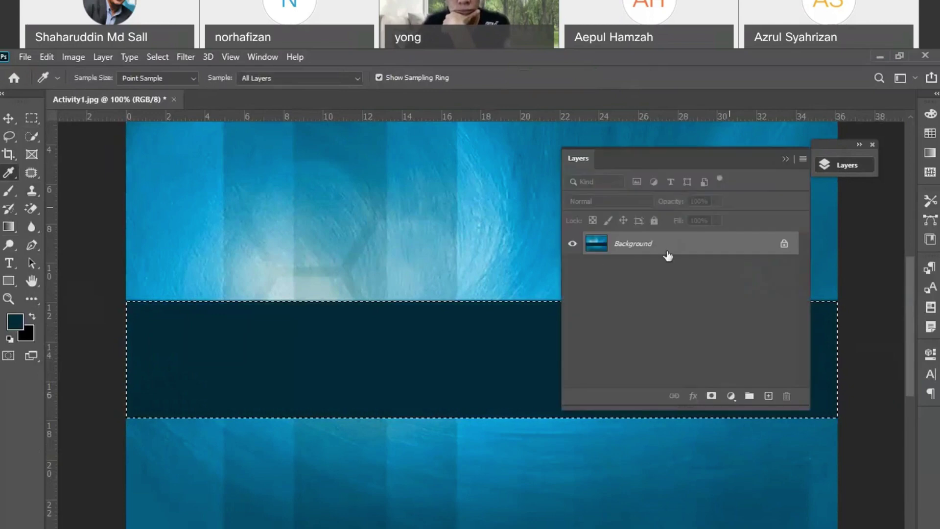
left_click(30, 118)
left_click(90, 212)
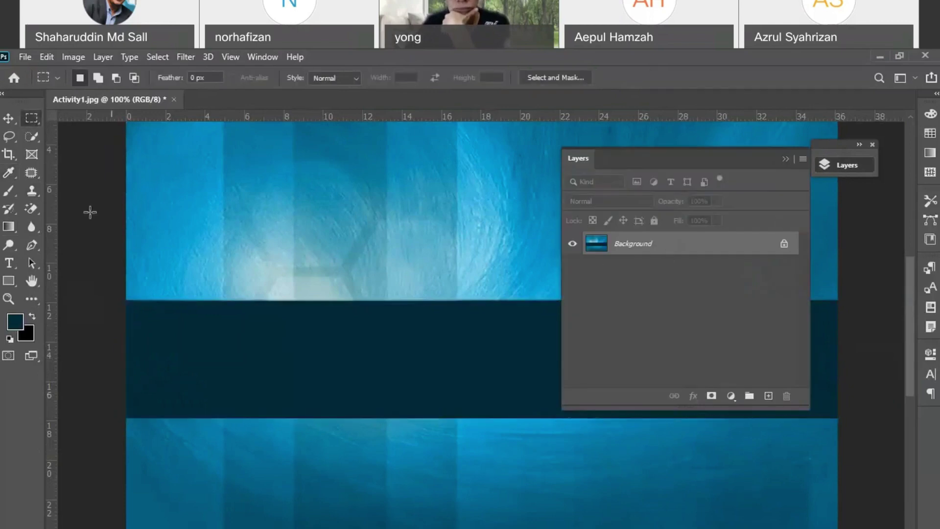
left_click(784, 162)
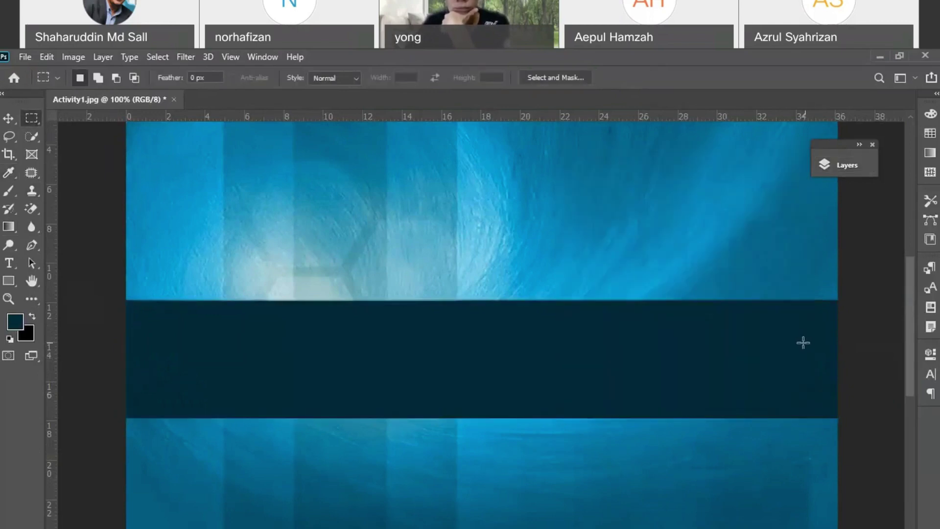
key("ctrl+minus")
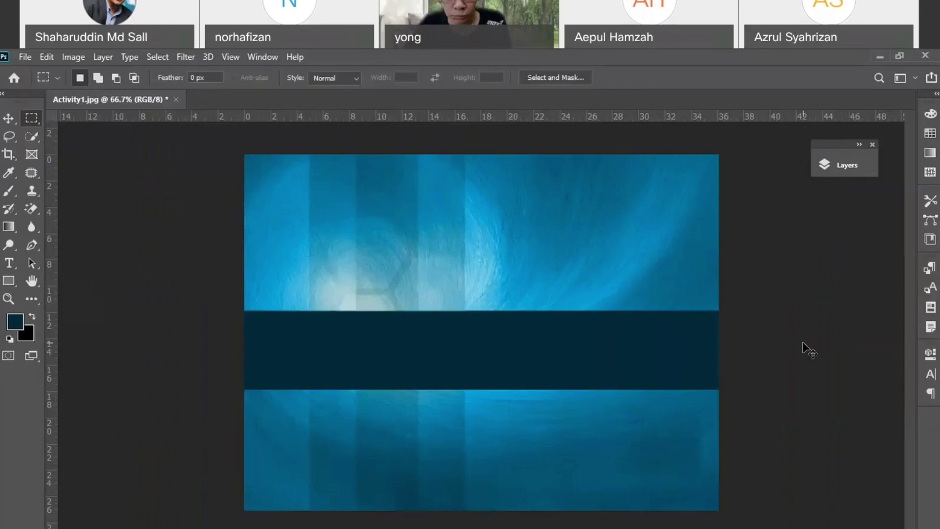
- Fit the cover image to the window and open the Motar board image from the Photoshop folder
key("ctrl+0")
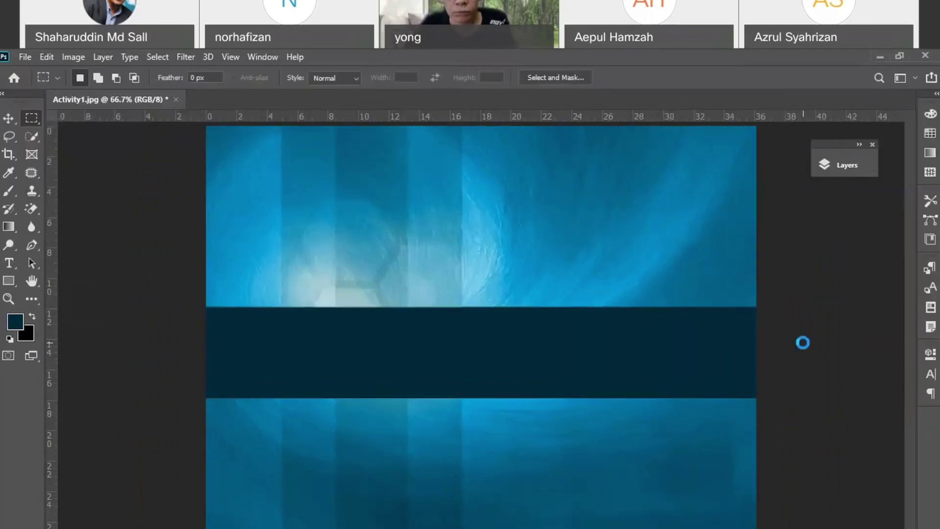
key("ctrl+o")
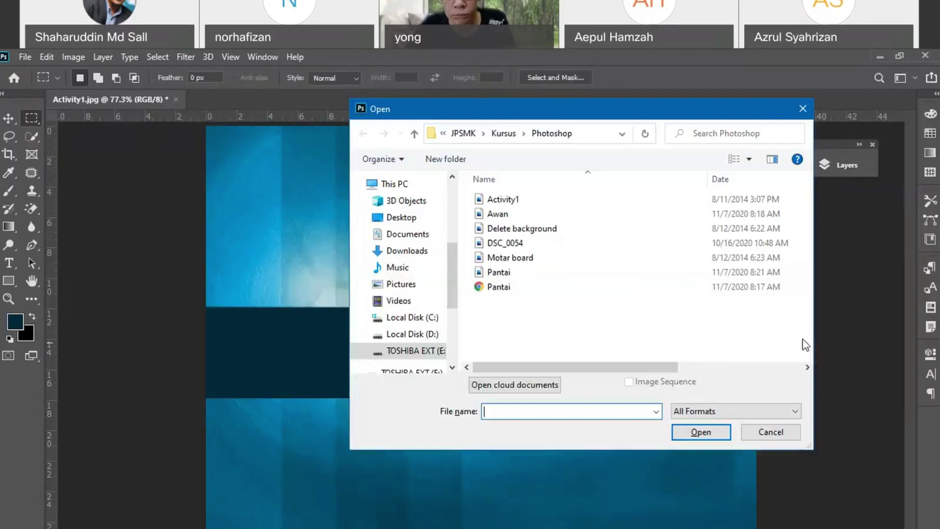
double_click(533, 258)
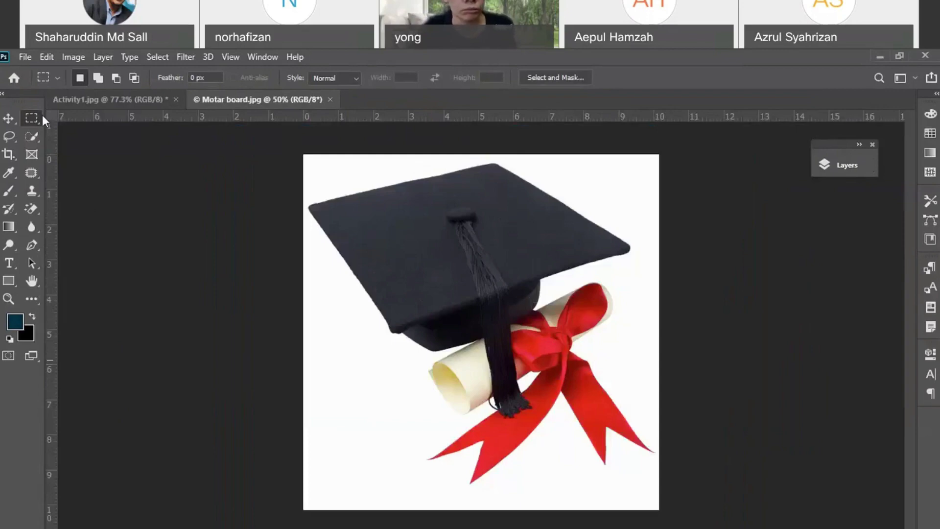
- Try to bring the whole Motar board image, white background included, into the Activity1 image, and undo the transfer
left_click(141, 99)
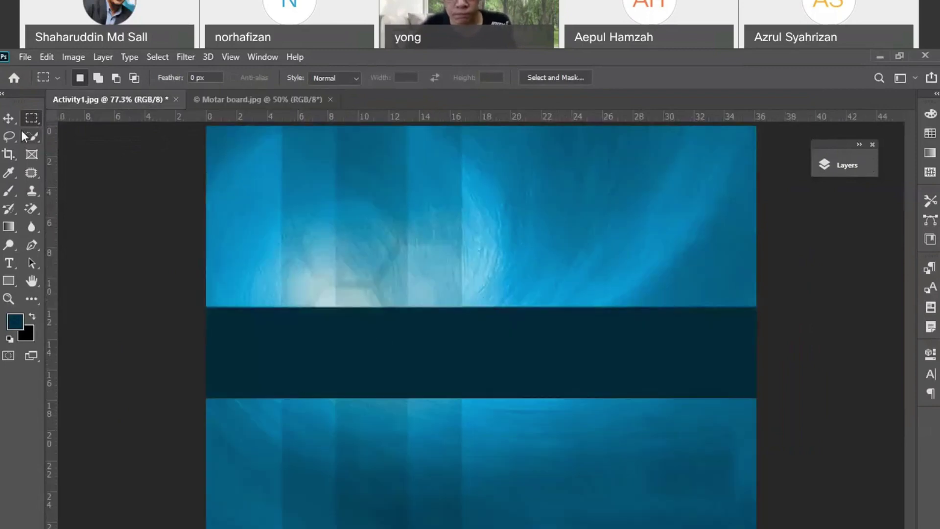
left_click(10, 118)
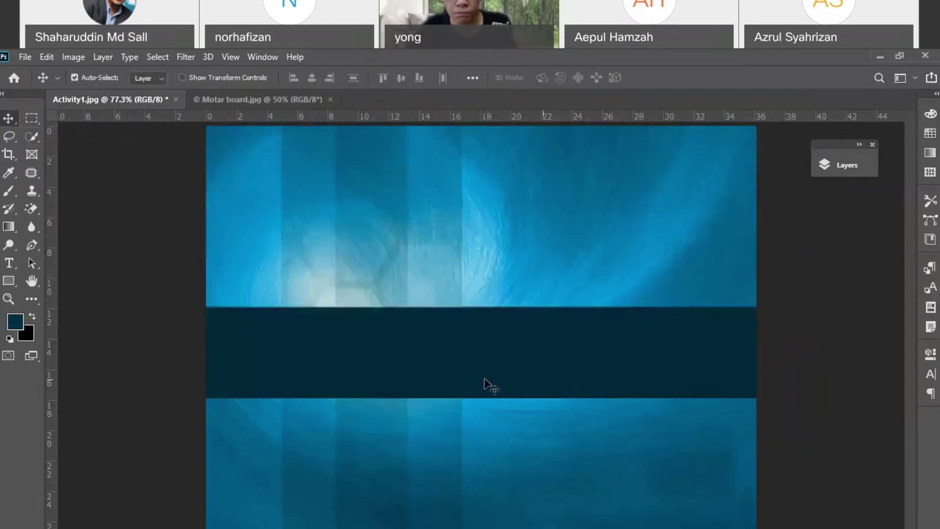
key("ctrl+v")
key("ctrl+z")
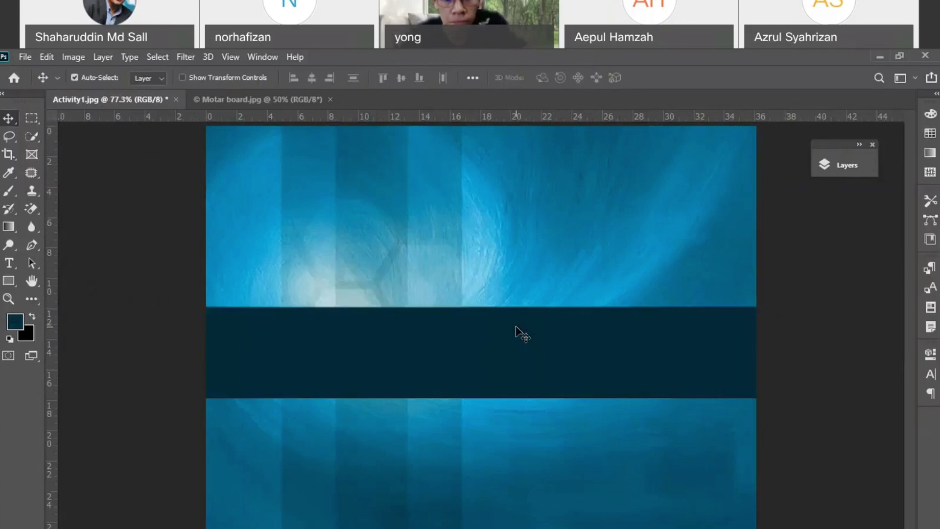
left_click(288, 97)
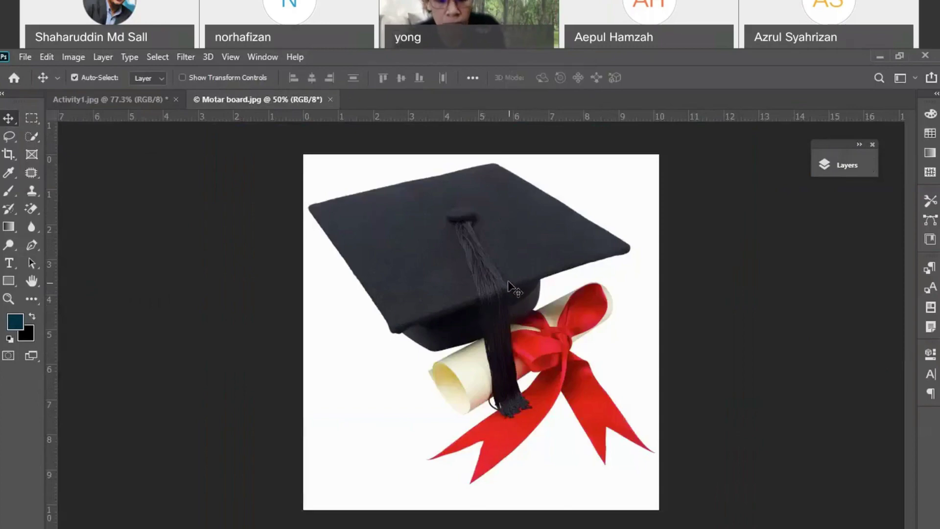
left_click_drag(485, 255, 416, 266)
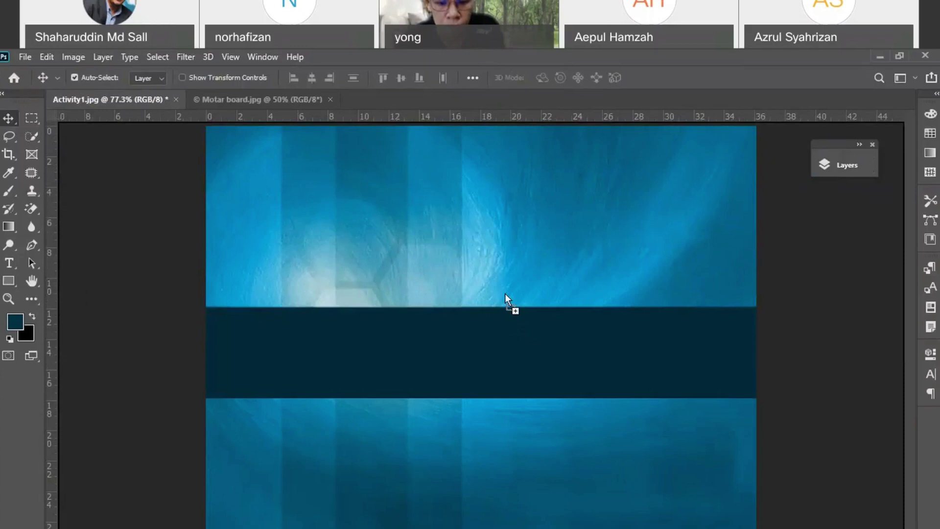
left_click_drag(504, 293, 505, 293)
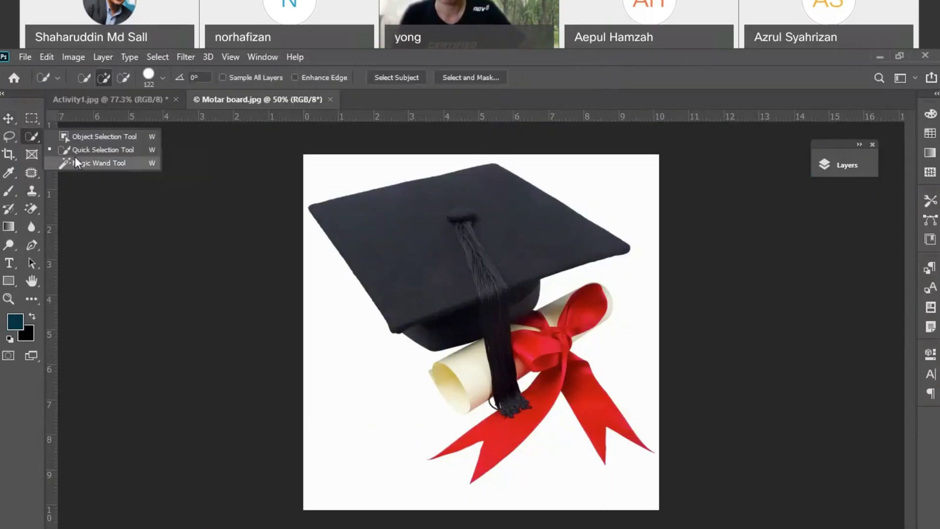
- Select the white background of the Motar board image with the Magic Wand and invert the selection to the cap and diploma
left_click(76, 161)
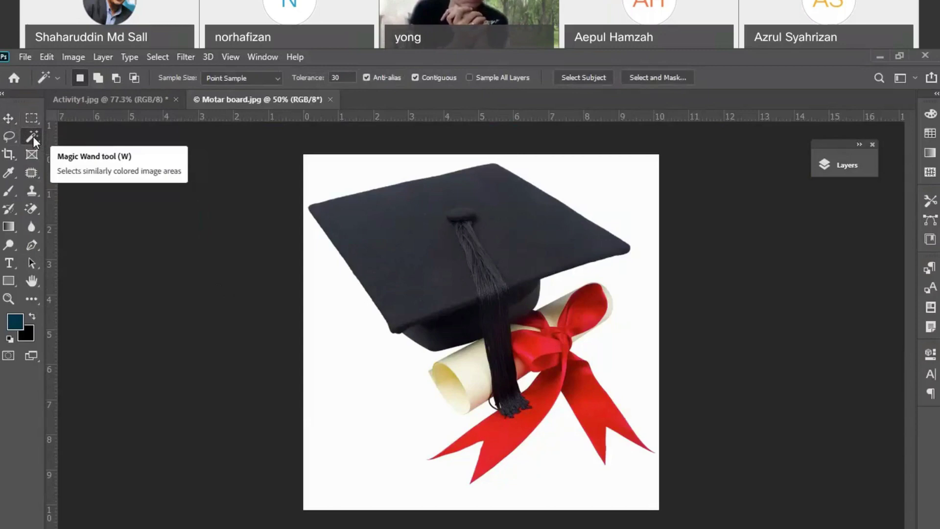
left_click(605, 197)
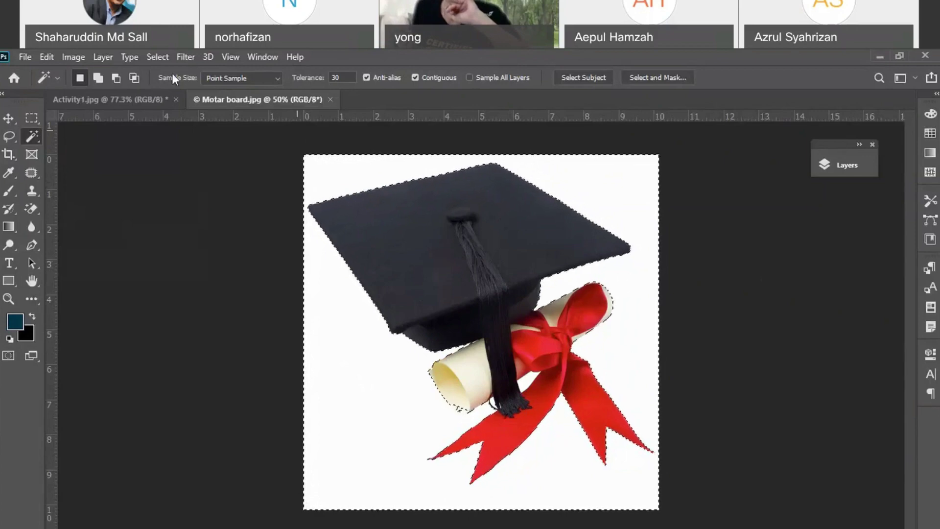
left_click(158, 57)
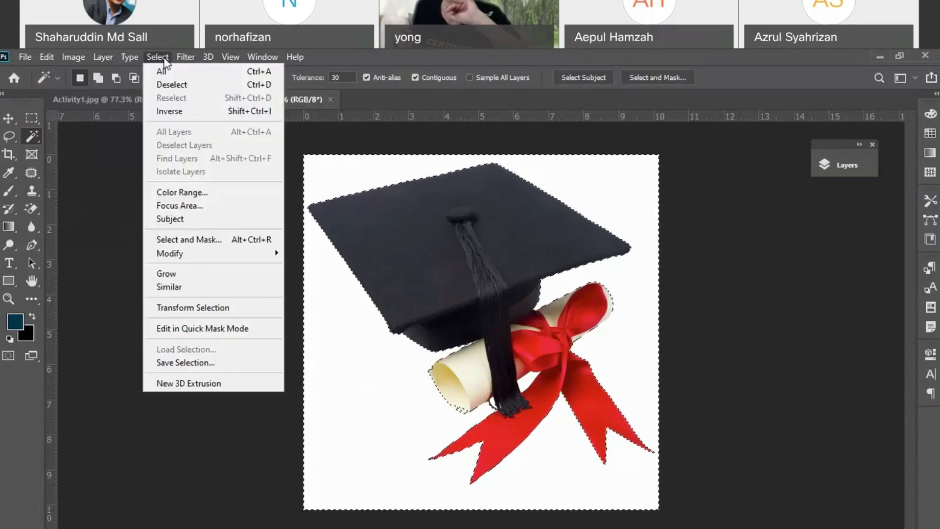
left_click(177, 113)
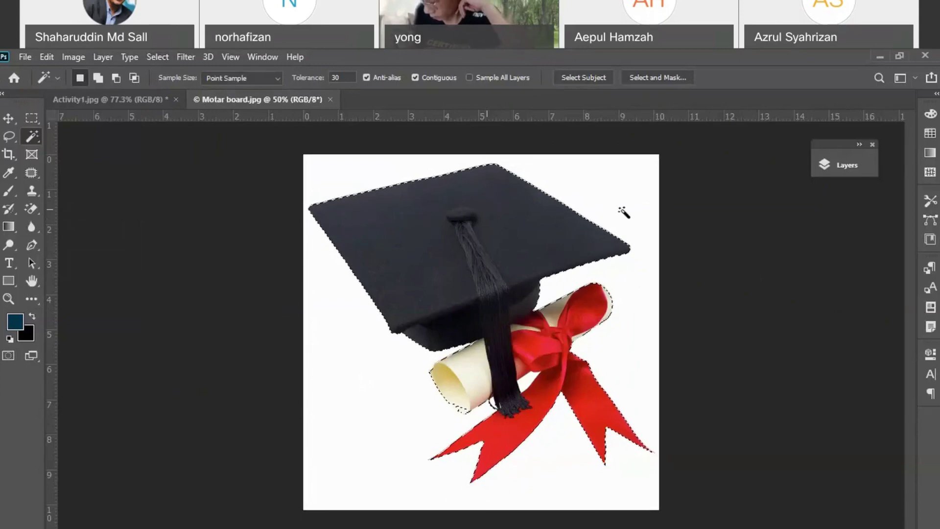
- Copy the selected cap and diploma into the Activity1 image and delete the white gap between the tassel and the red ribbon
left_click(47, 55)
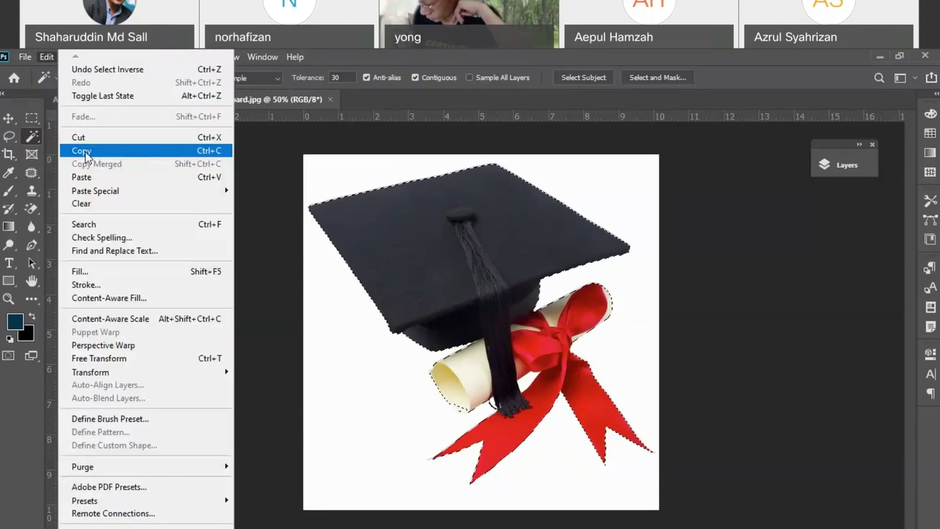
left_click(113, 150)
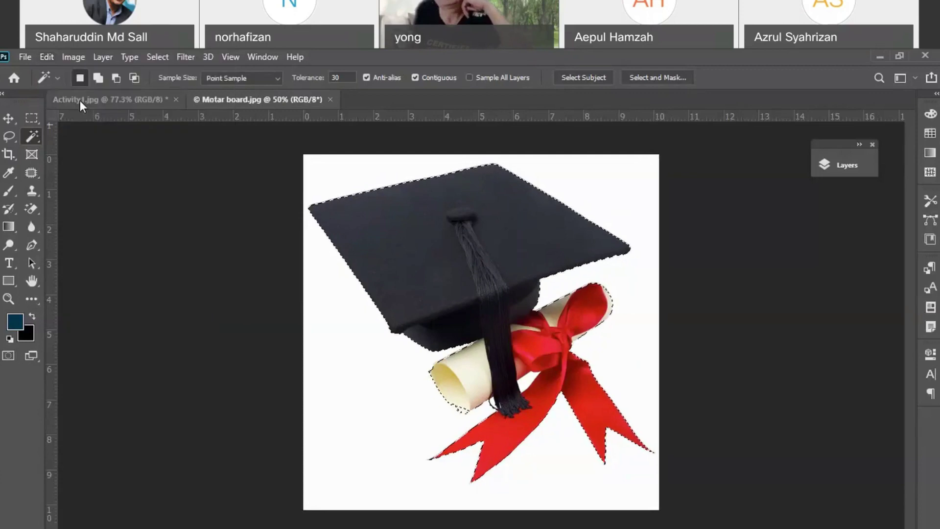
left_click(81, 100)
left_click(46, 58)
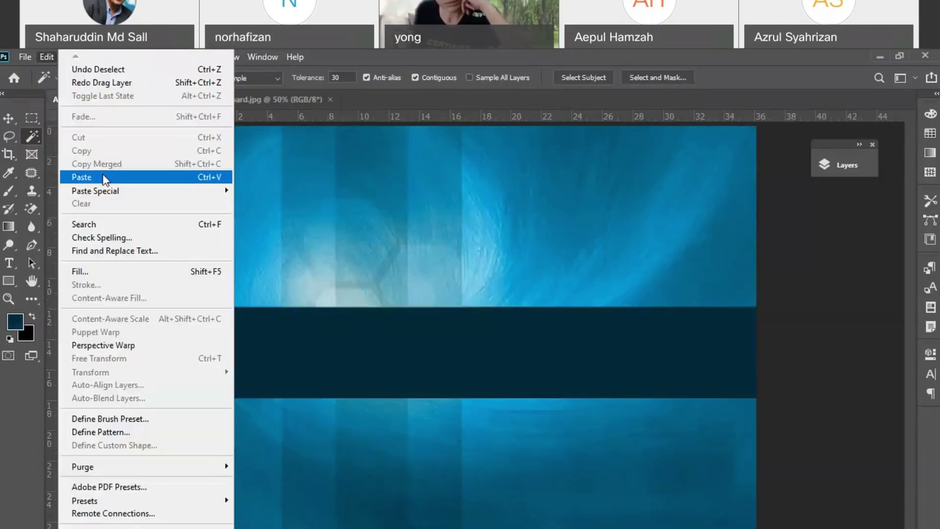
left_click(104, 178)
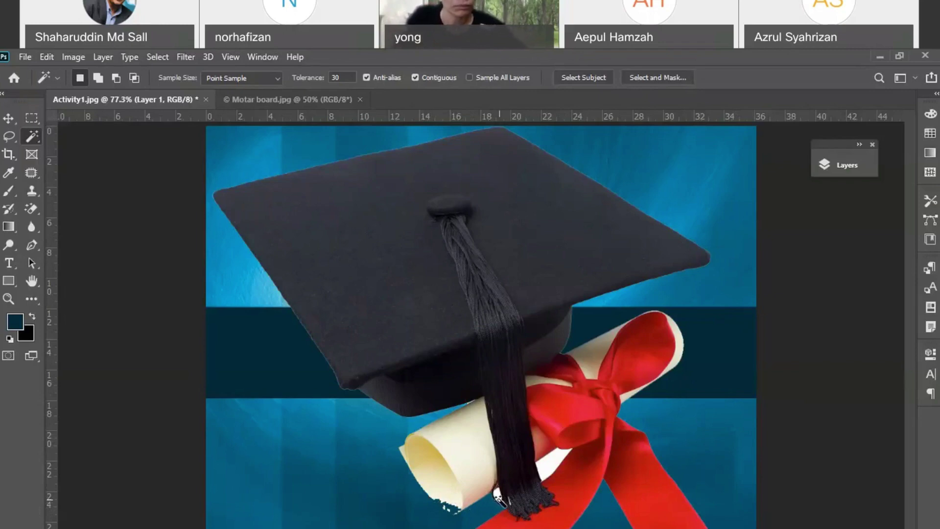
left_click(551, 466)
key("Delete")
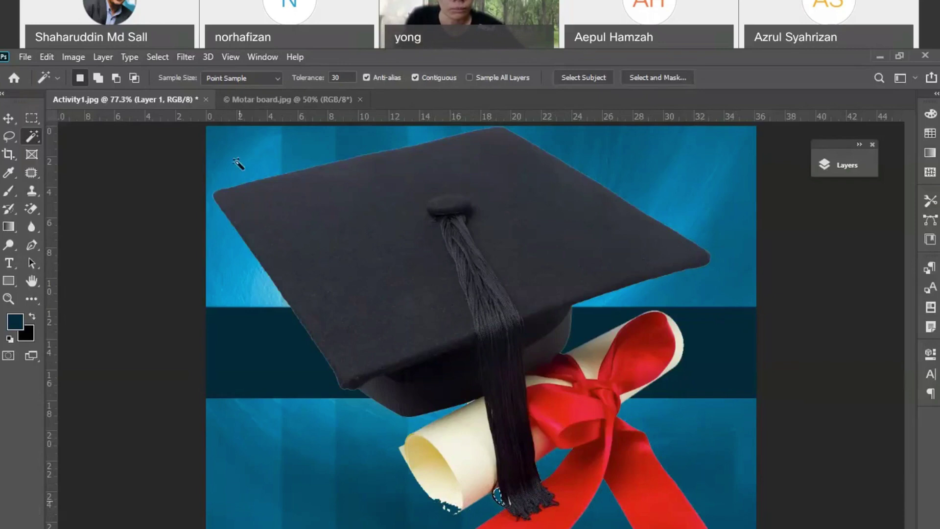
- Add the white gap between tassel and ribbon to the Motar board background selection, and invert it to the cap and diploma
left_click(254, 100)
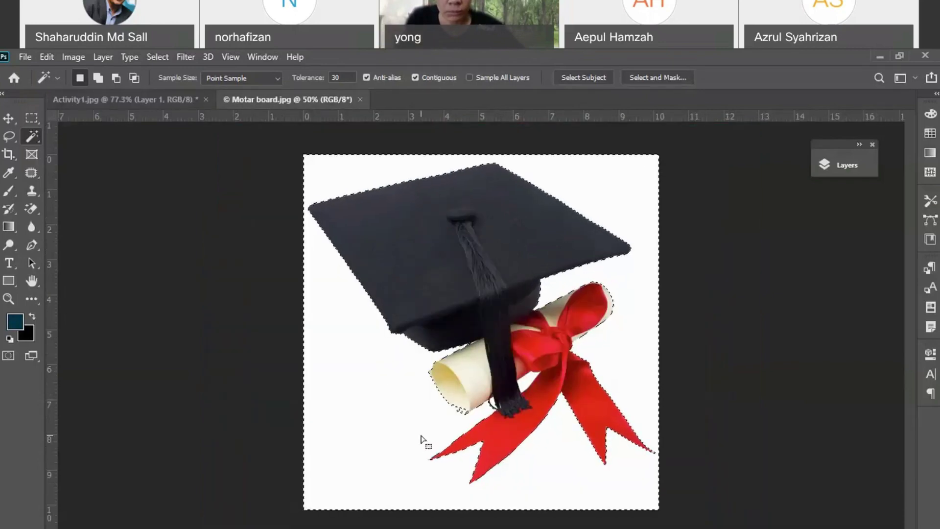
scroll(421, 439, "up", 1)
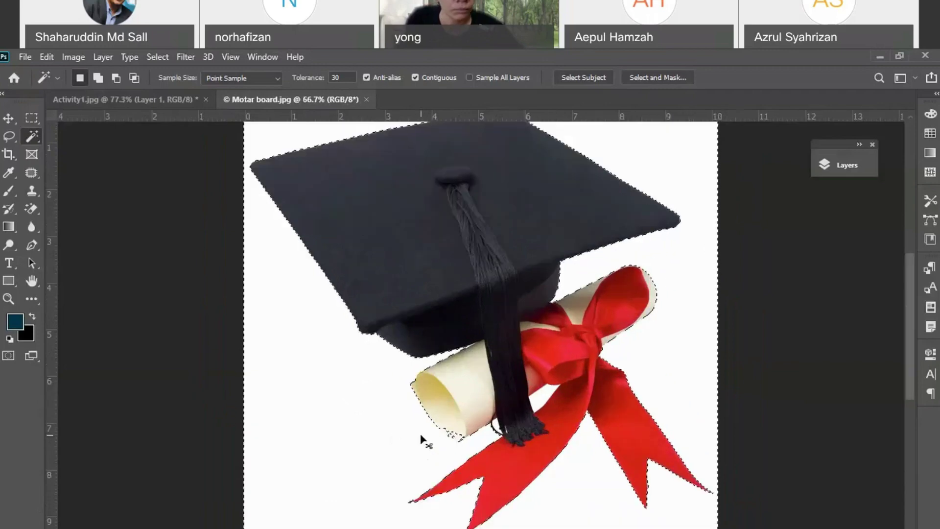
scroll(421, 439, "up", 1)
scroll(421, 440, "up", 1)
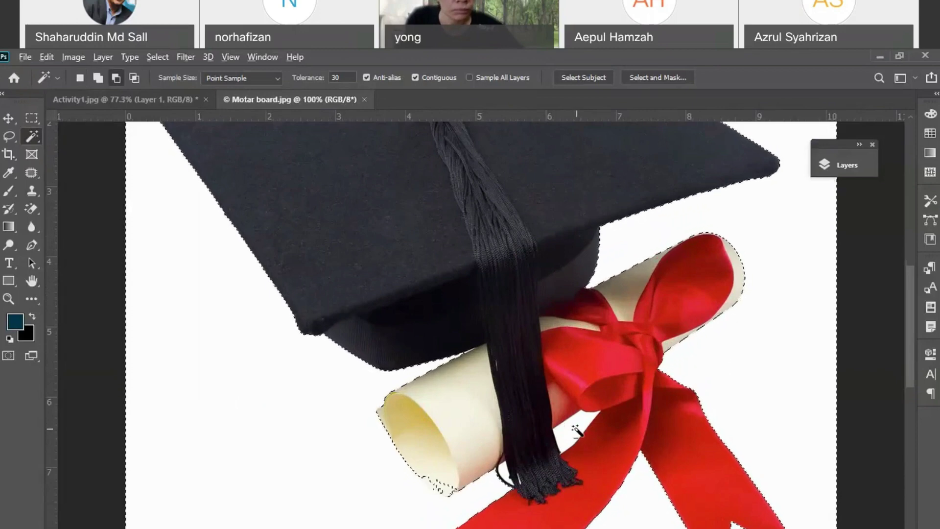
key("alt")
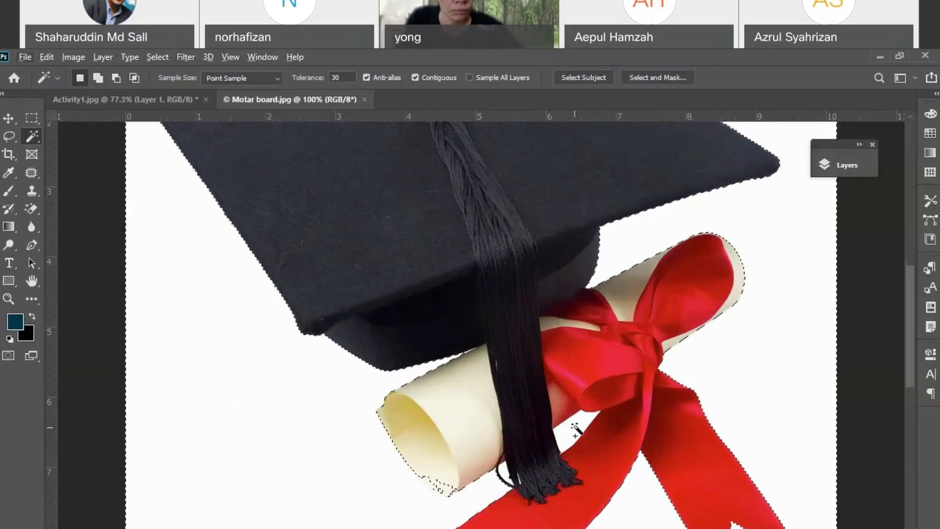
key("shift")
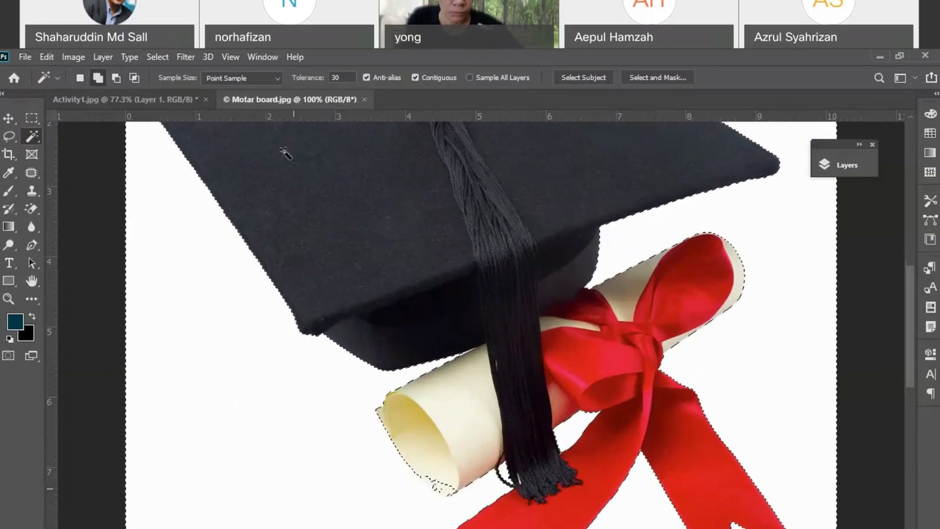
left_click(161, 56)
left_click(177, 111)
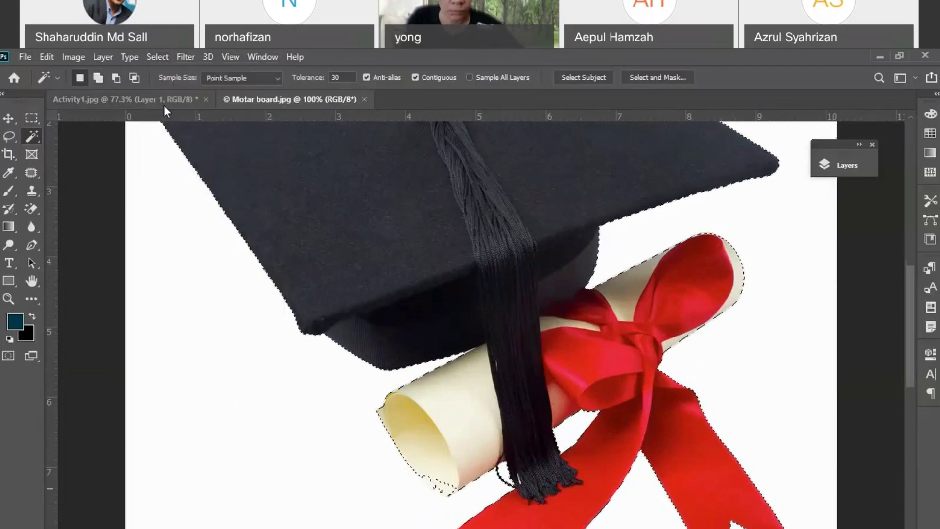
- Copy the refined cap and diploma selection into the Activity1 image as a second layer
left_click(111, 100)
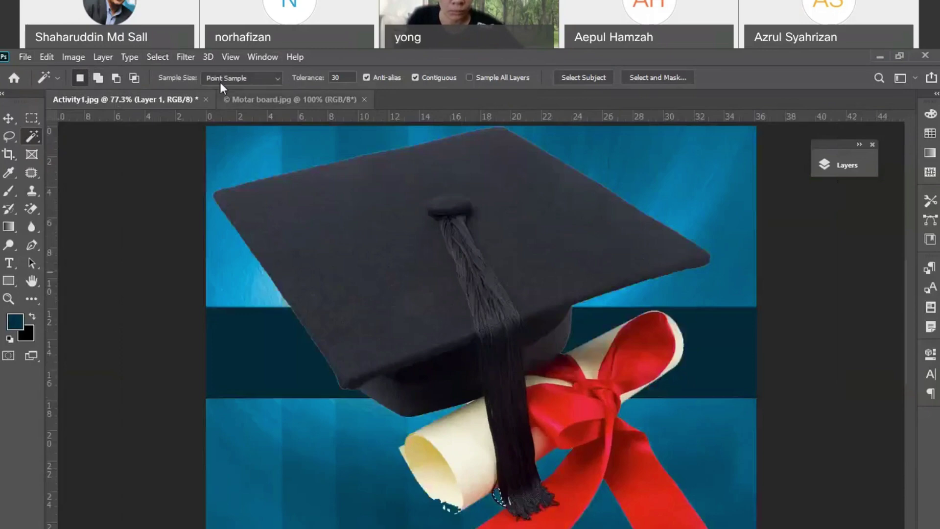
left_click(255, 100)
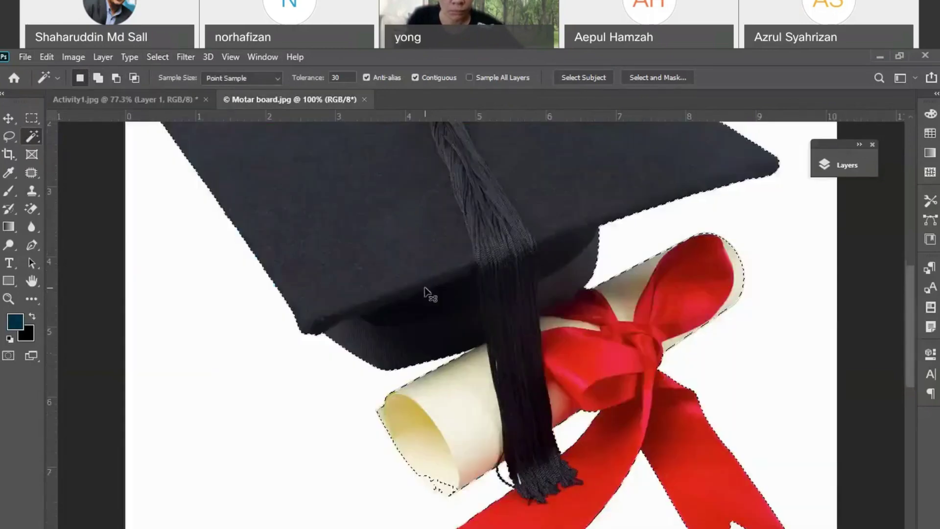
left_click_drag(326, 242, 552, 397)
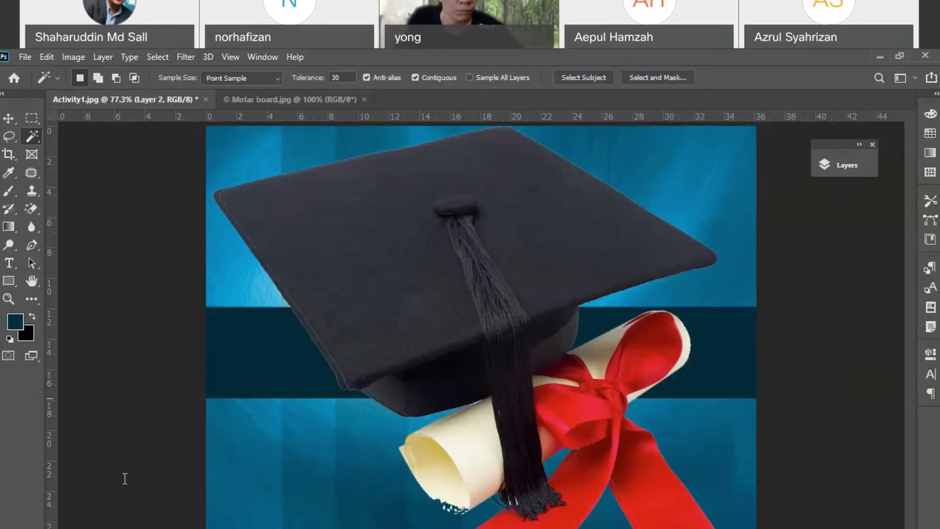
- Delete Layer 1, the earlier cap and diploma copy, from the Activity1 image
left_click(835, 169)
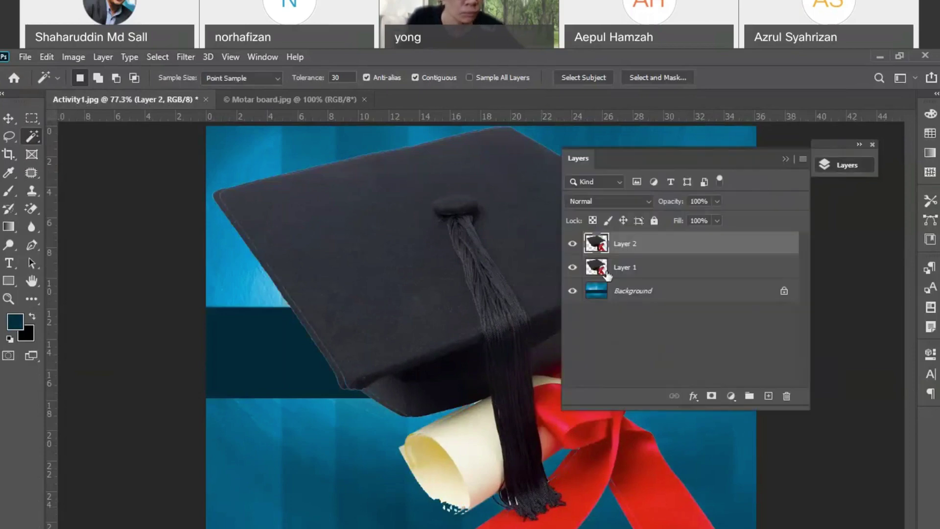
left_click_drag(711, 268, 787, 396)
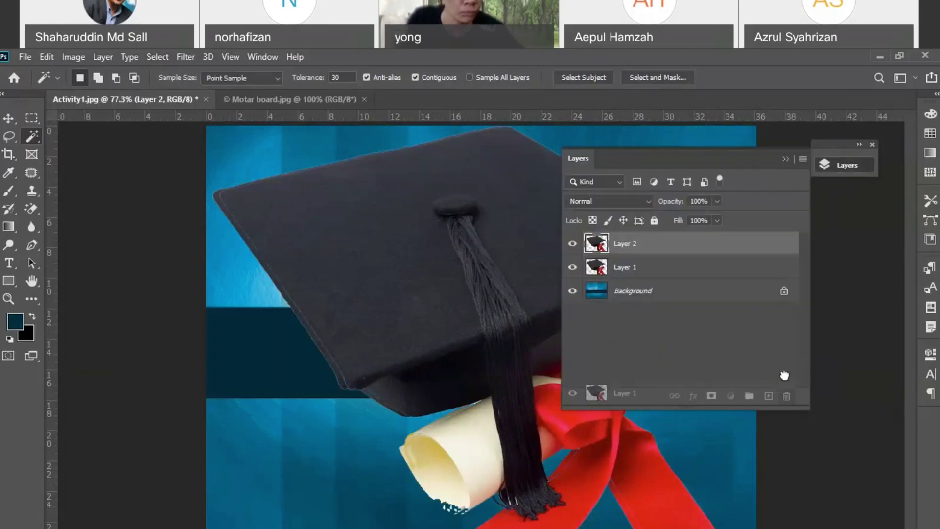
left_click(785, 158)
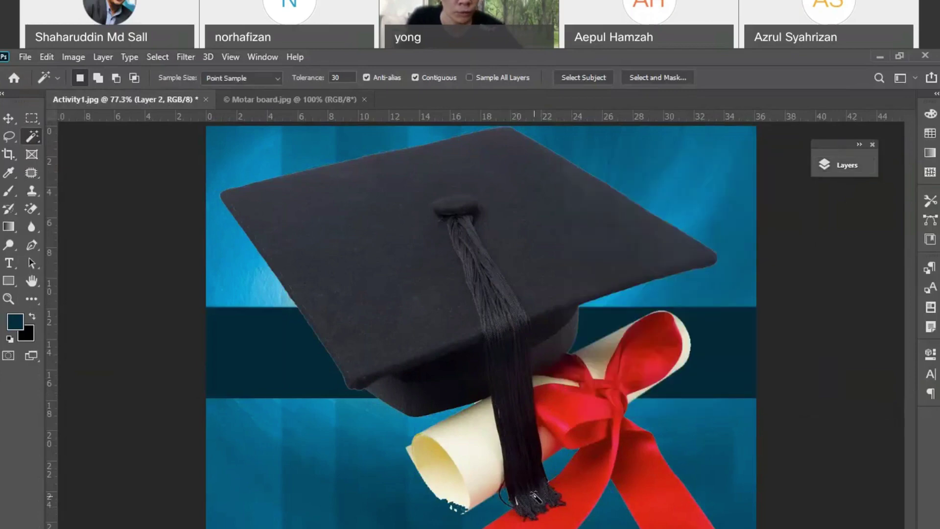
- Erase the ragged specks along the lower edge of the rolled diploma using the Eraser with a 32 px Hard Round brush
left_click(35, 210)
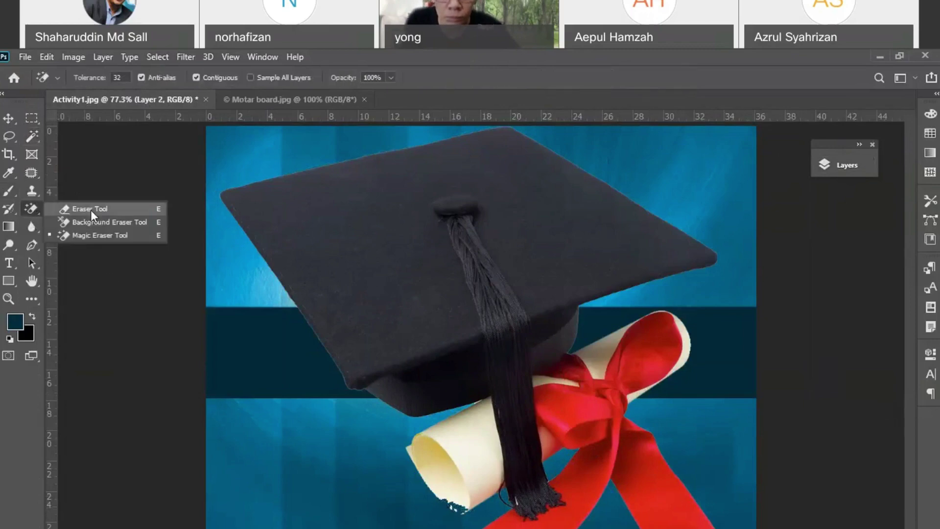
left_click(90, 209)
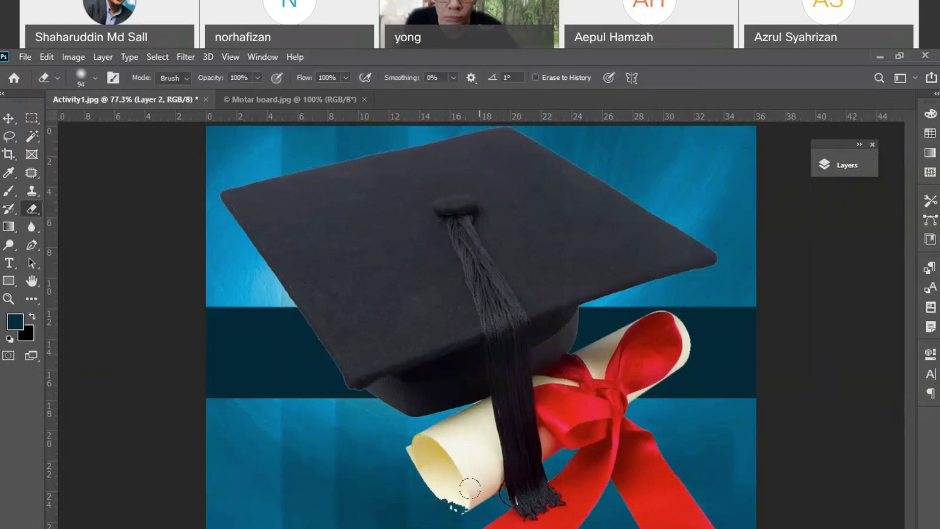
left_click(95, 78)
left_click(80, 272)
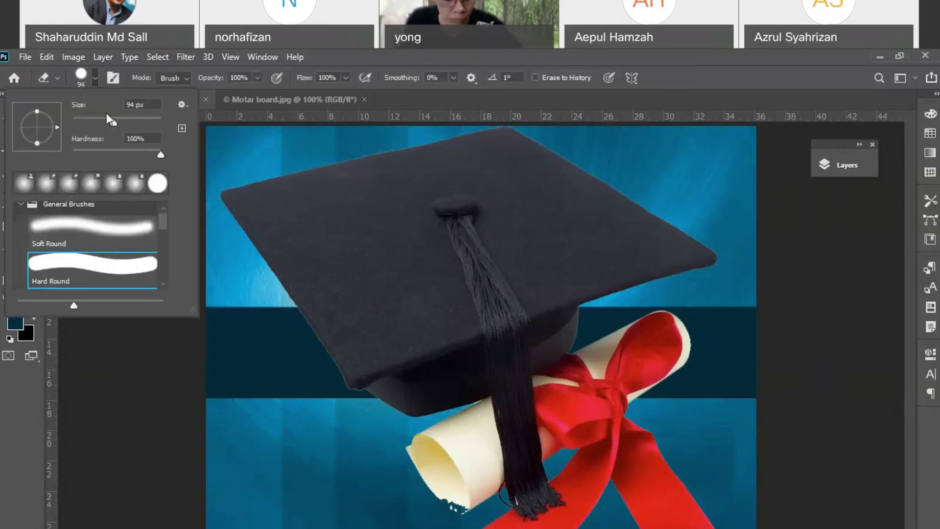
left_click_drag(110, 124, 86, 128)
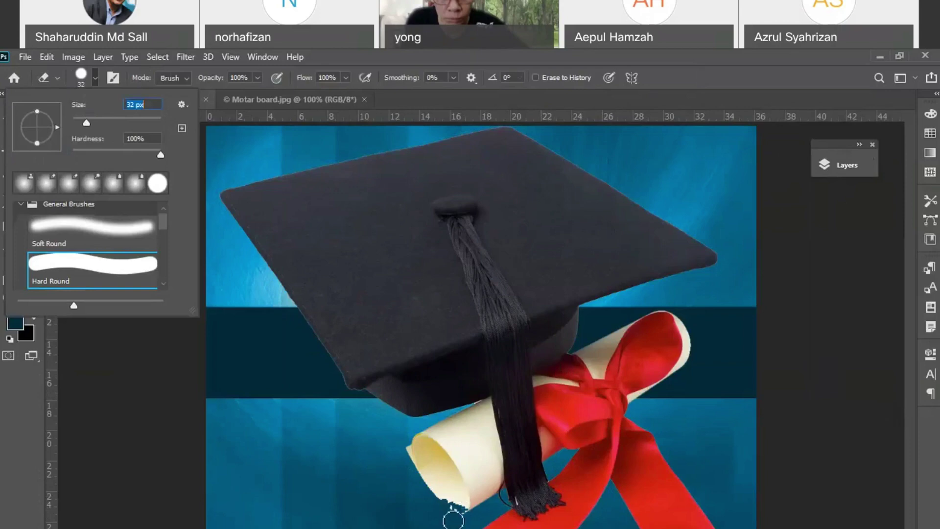
mouse_move(453, 521)
left_mouse_down()
mouse_move(473, 519)
mouse_move(421, 495)
mouse_move(429, 501)
left_mouse_up()
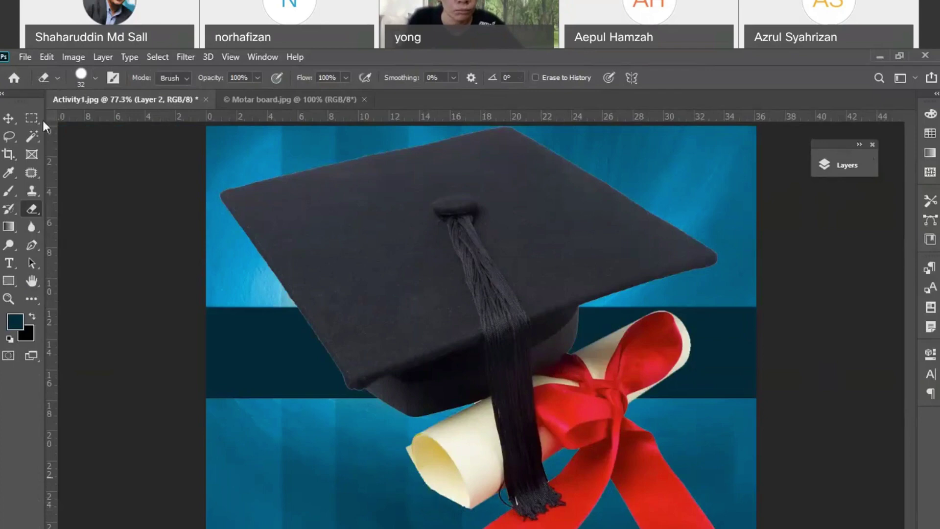
- Scale the cap and diploma layer to 46.15%, rotate it -7.68°, and place it in the upper-right area of the blue cover
key("m")
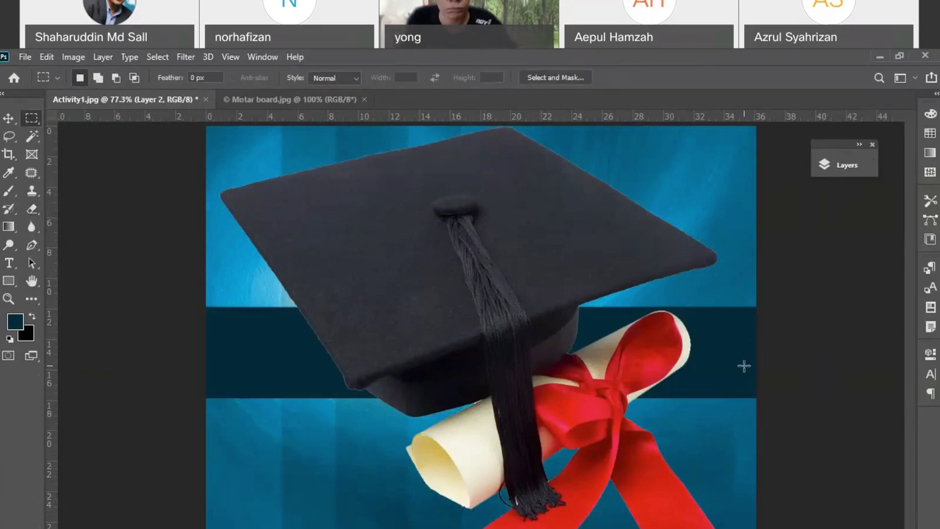
key("ctrl+t")
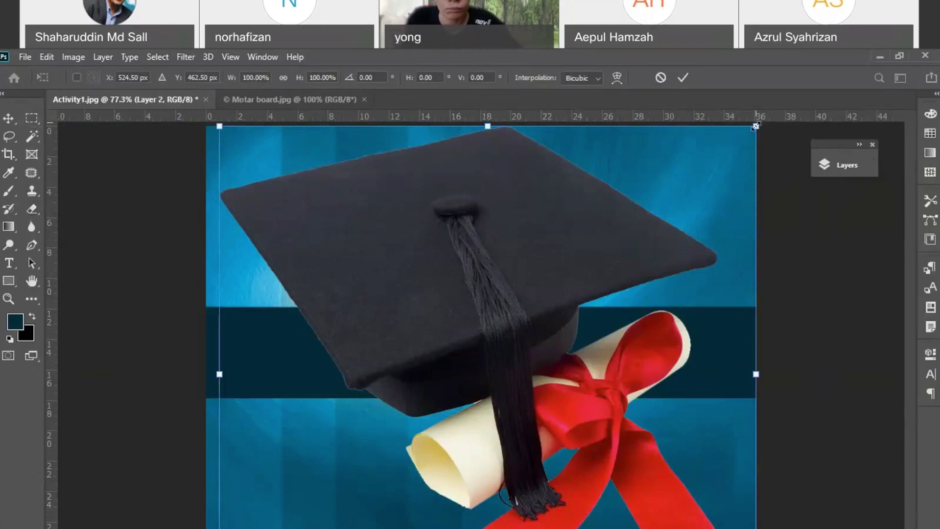
left_click_drag(764, 122, 439, 406)
left_click_drag(383, 431, 618, 186)
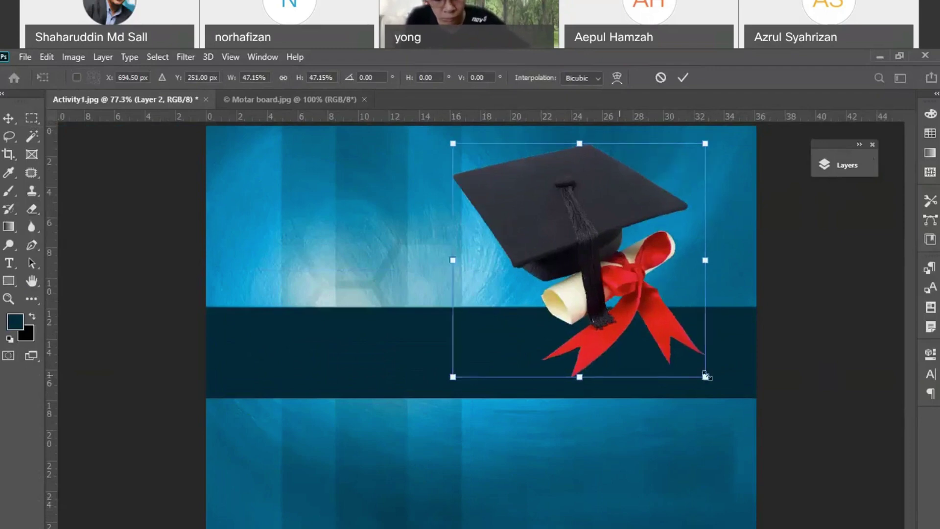
left_click_drag(701, 377, 735, 380)
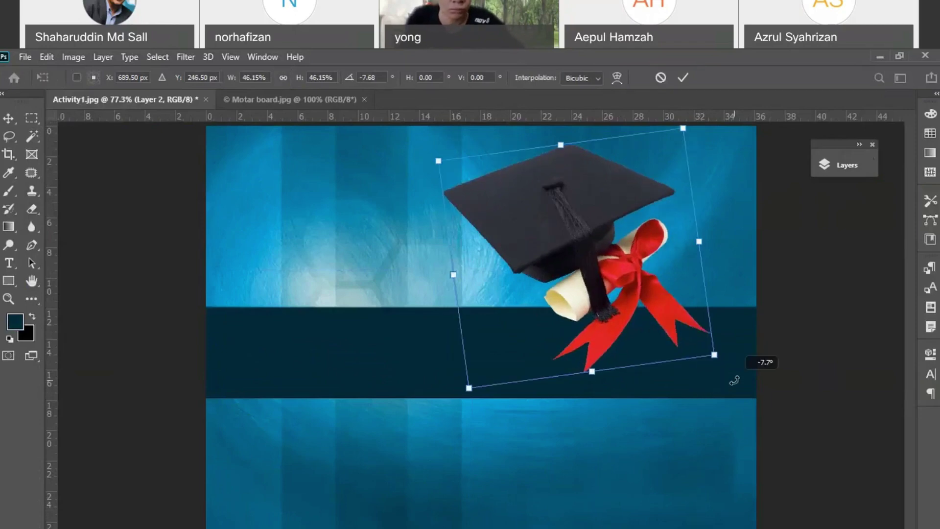
left_click_drag(525, 234, 565, 235)
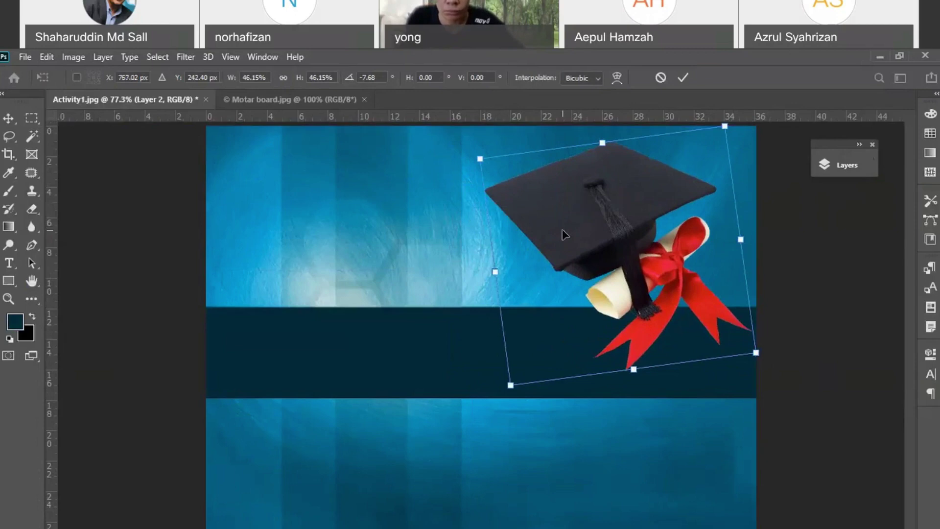
key("Return")
key("m")
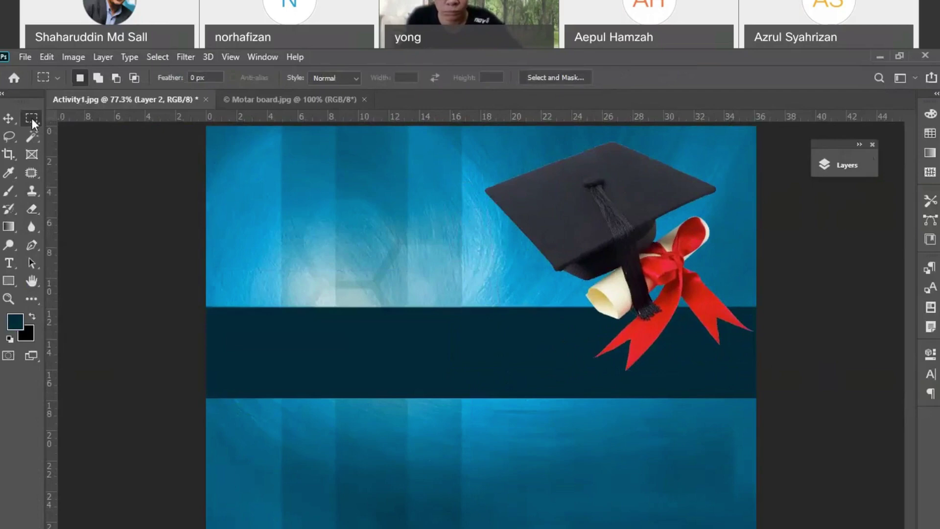
left_click(10, 118)
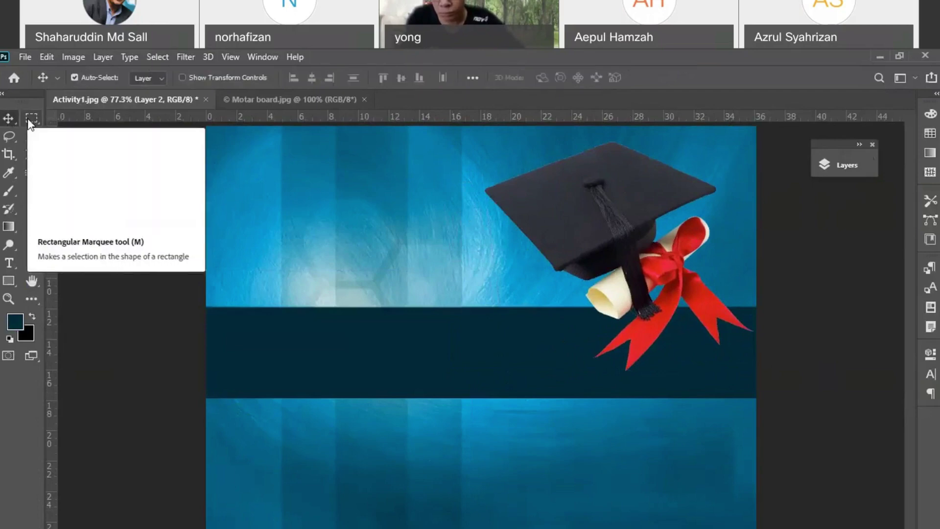
left_click(29, 119)
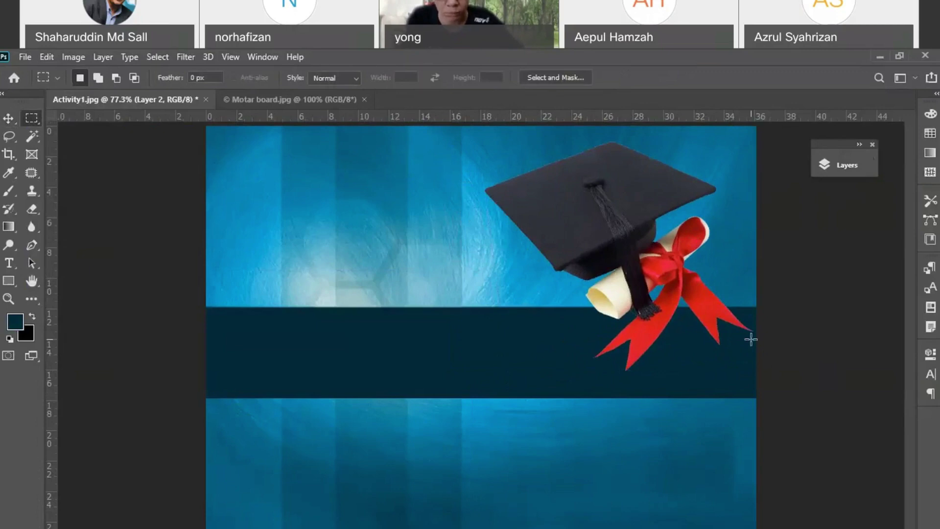
- Replace the existing selection in Motar board with a Magnetic Lasso outline around the cap, diploma and ribbon
left_click(279, 101)
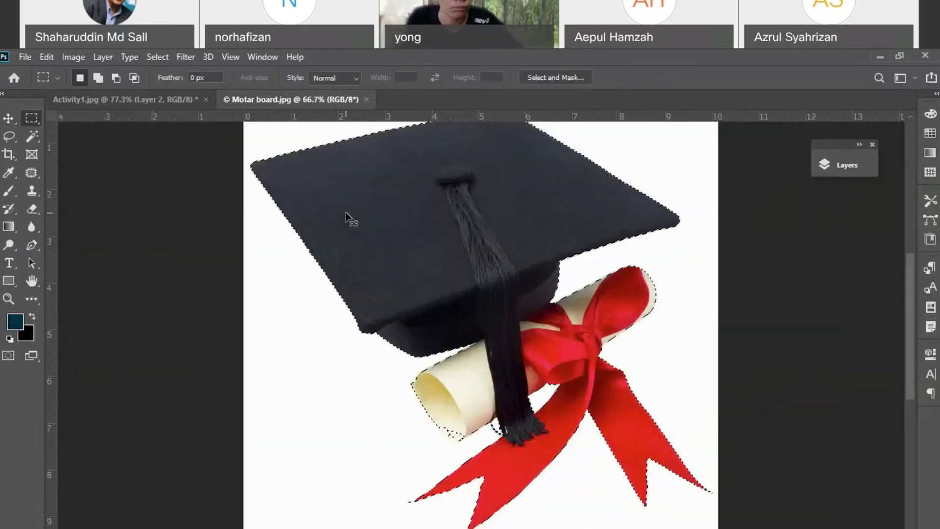
key("ctrl+minus")
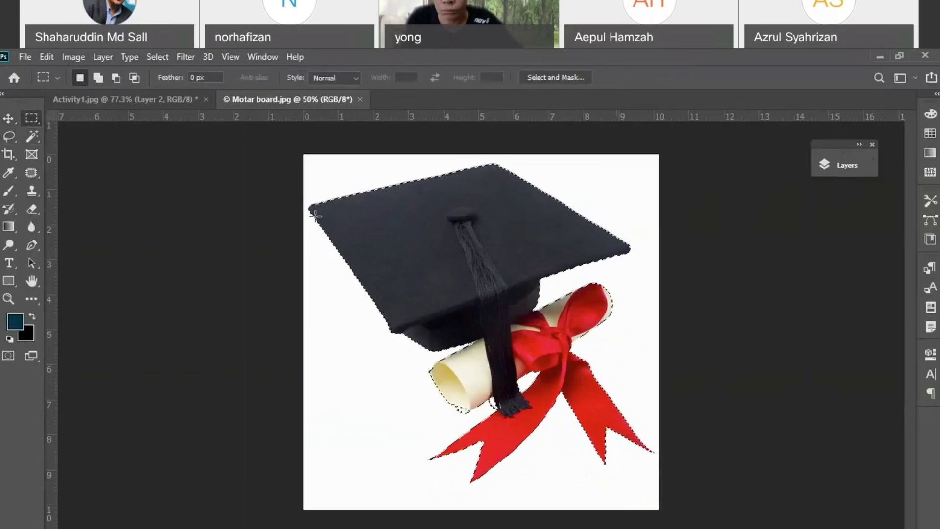
left_click(275, 221)
left_click(9, 137)
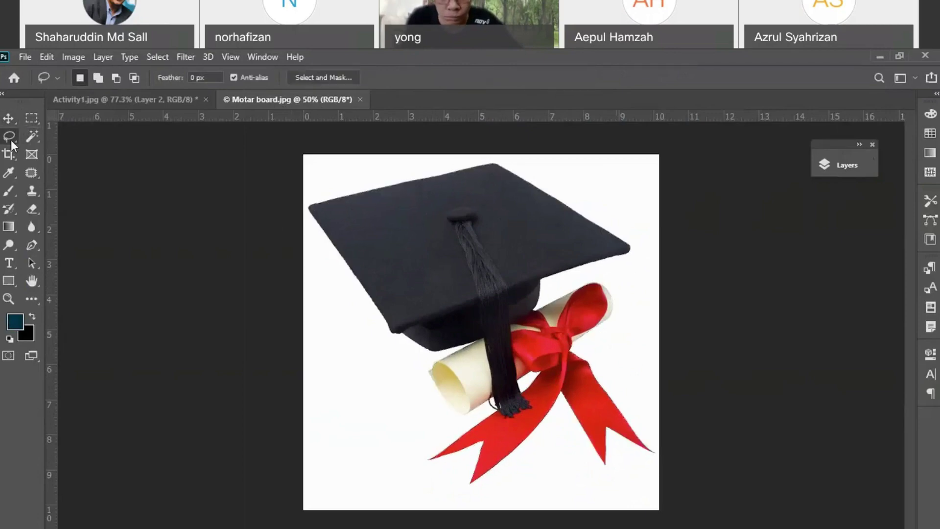
right_click(11, 139)
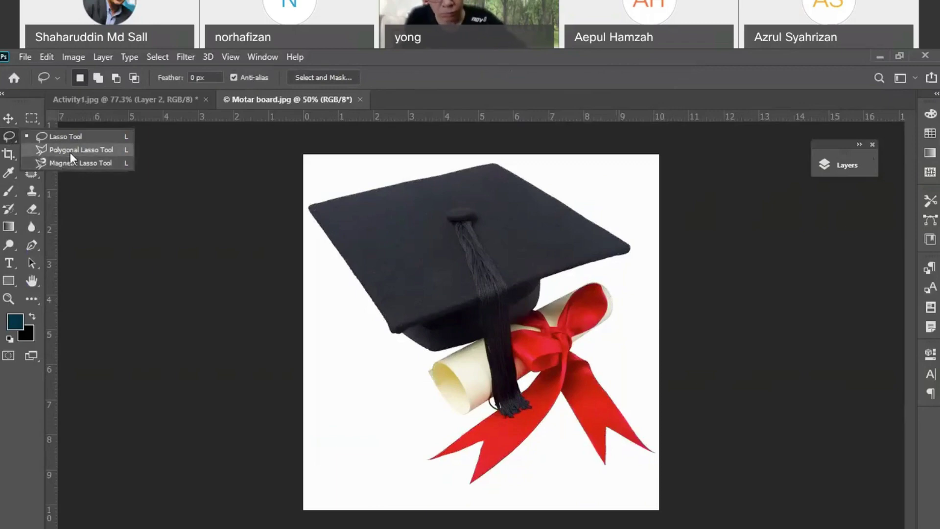
left_click(69, 164)
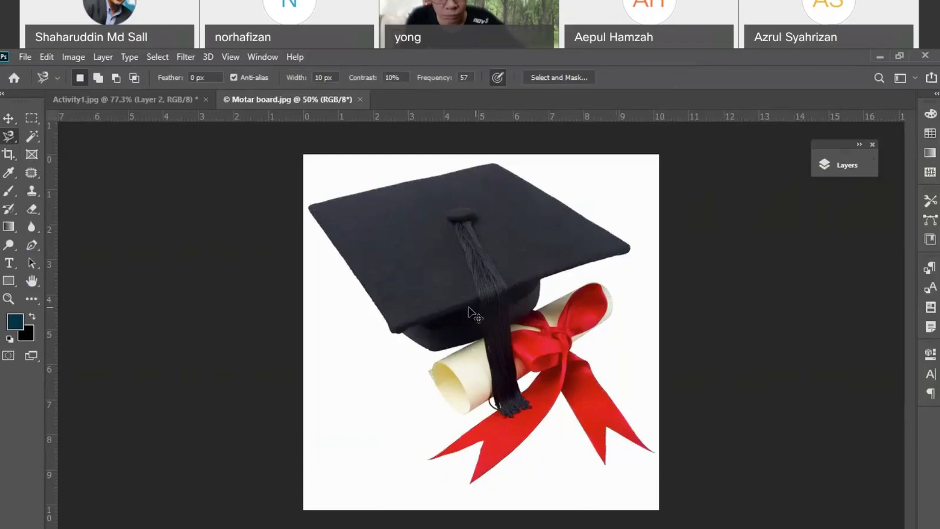
key("ctrl+plus")
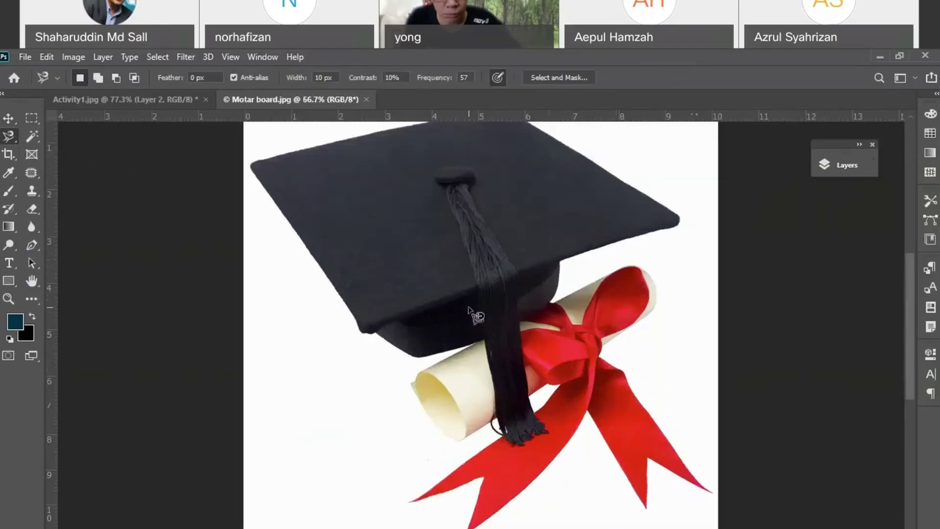
left_click(255, 164)
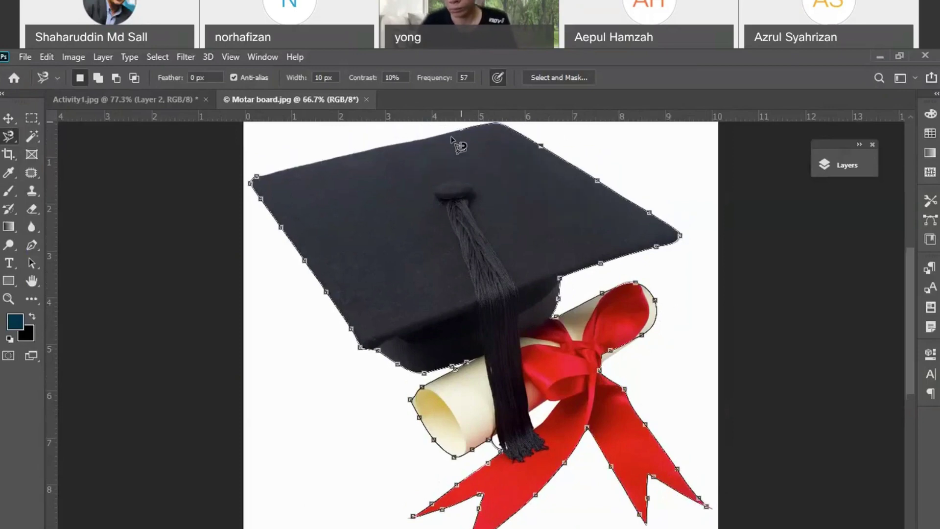
left_click(258, 182)
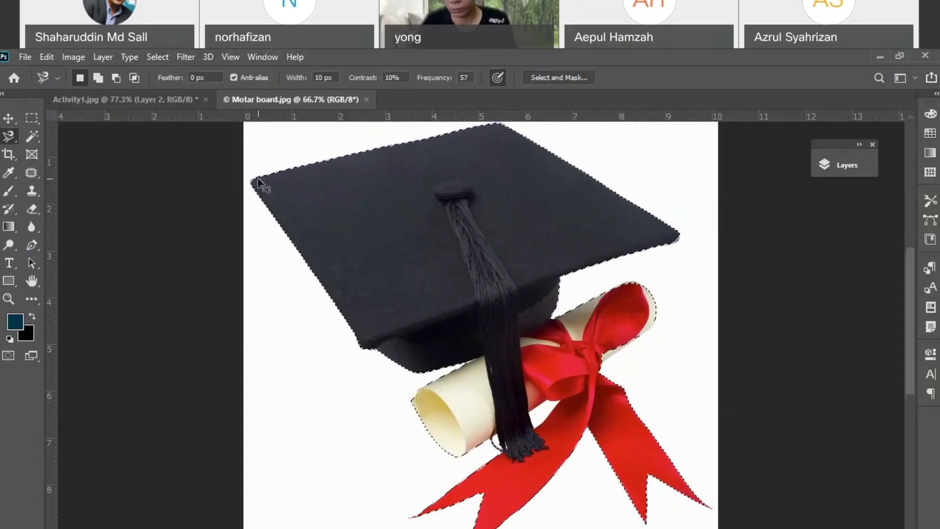
- Copy the lassoed cap and diploma into the Activity1 image as a new layer and shift it slightly up and left
left_click(145, 98)
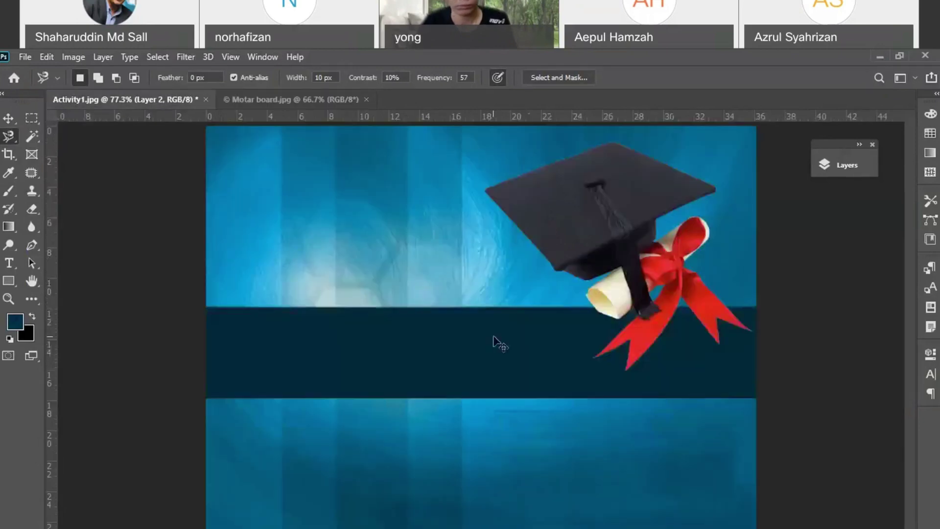
key("ctrl+v")
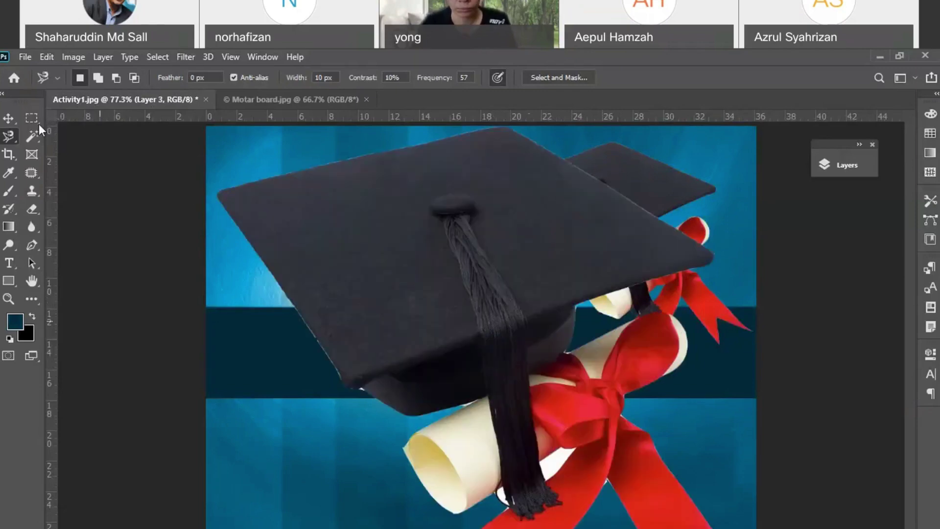
left_click(8, 118)
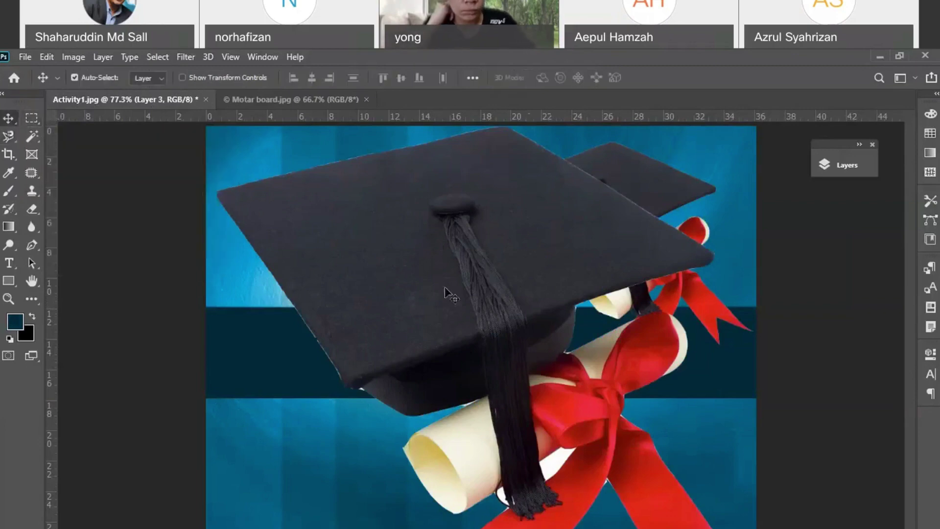
left_click_drag(431, 274, 421, 255)
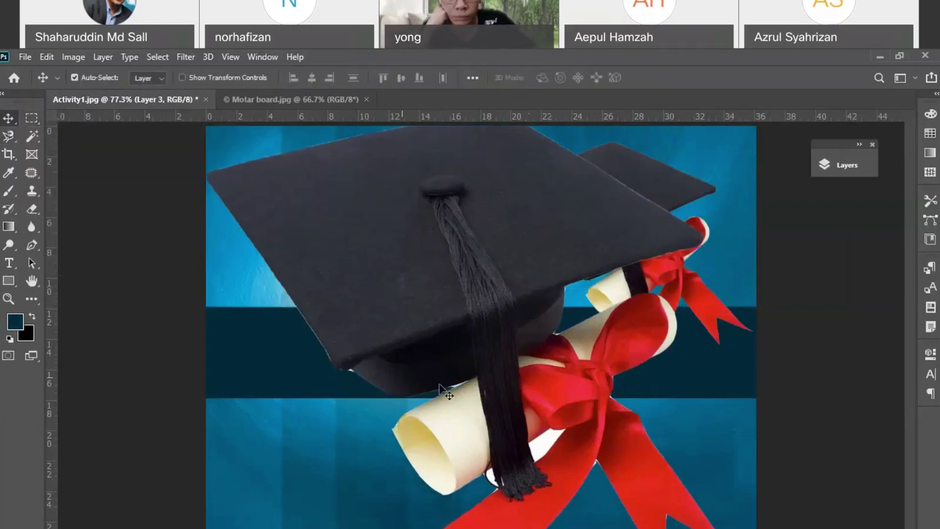
- Clear the leftover white gaps around the tassel and ribbon of the large cap copy using the Magic Wand with tolerance 30
left_click(31, 140)
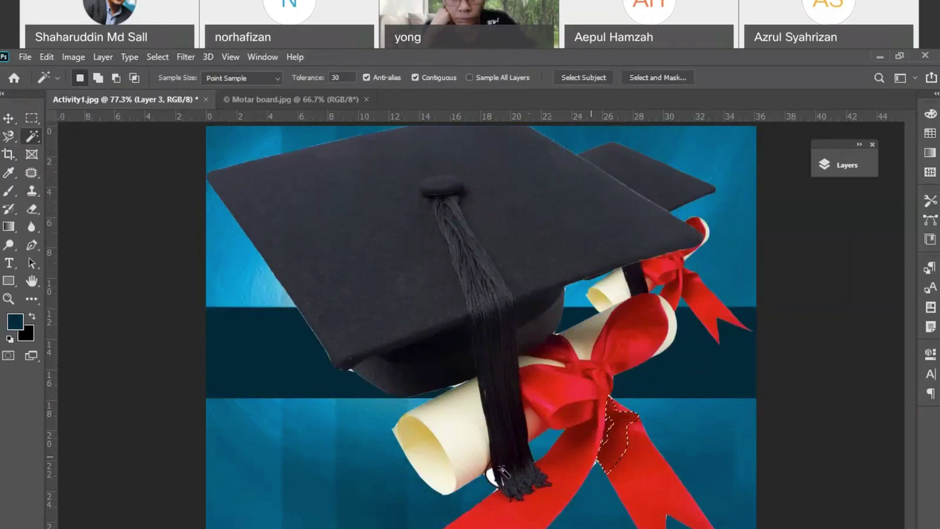
left_click(621, 431)
left_click(490, 476)
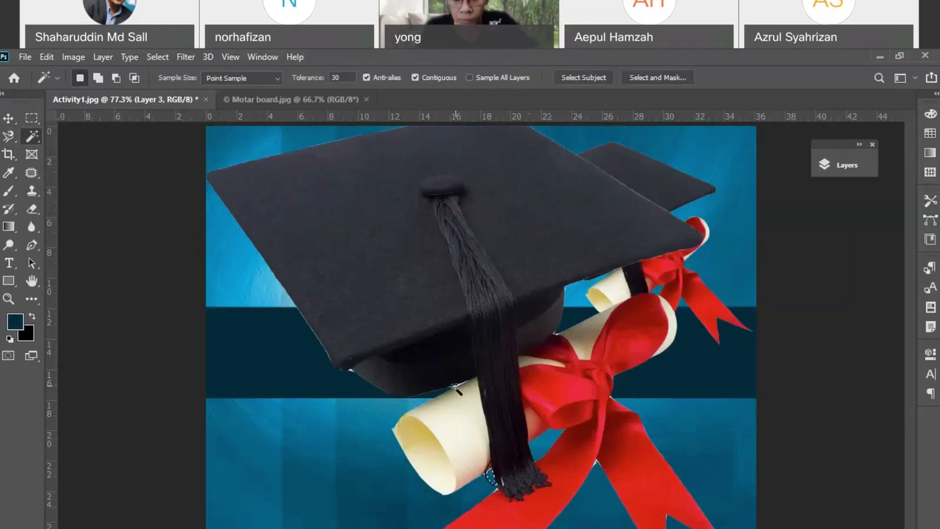
left_click(457, 388)
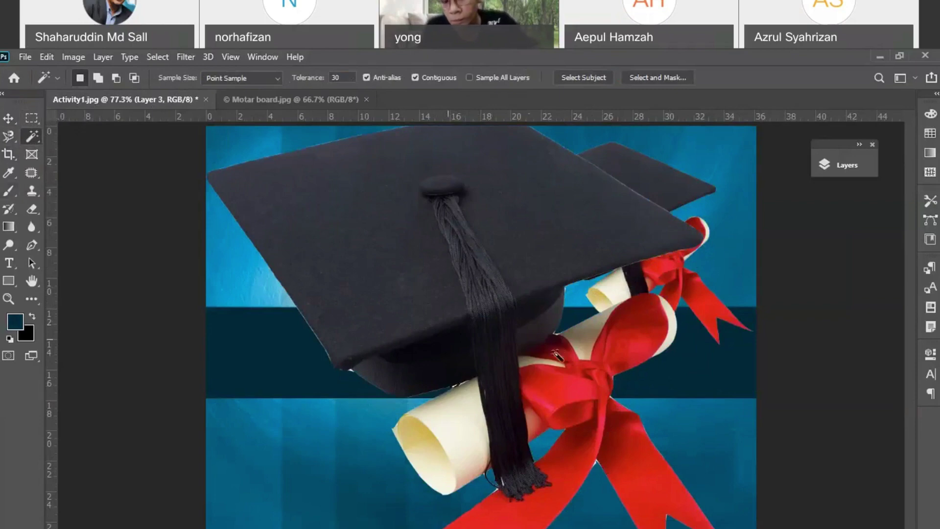
left_click(598, 465)
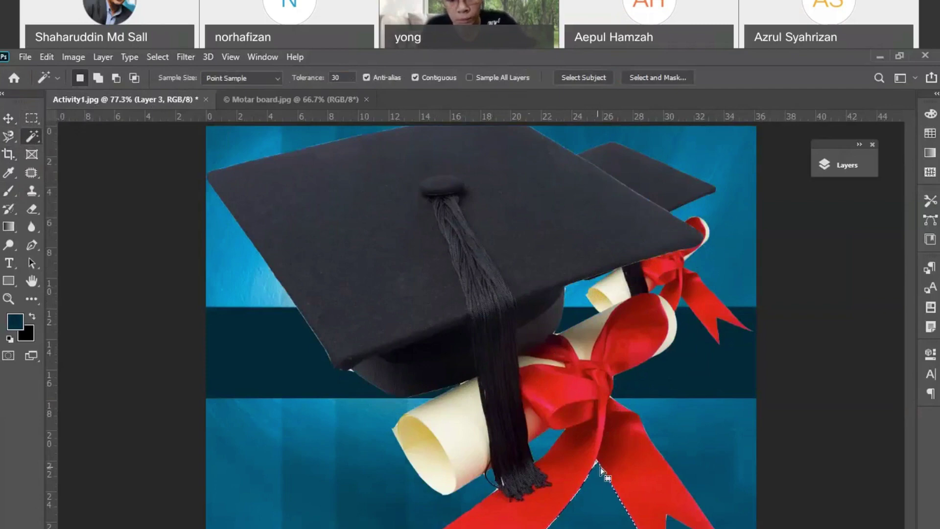
key("ctrl+d")
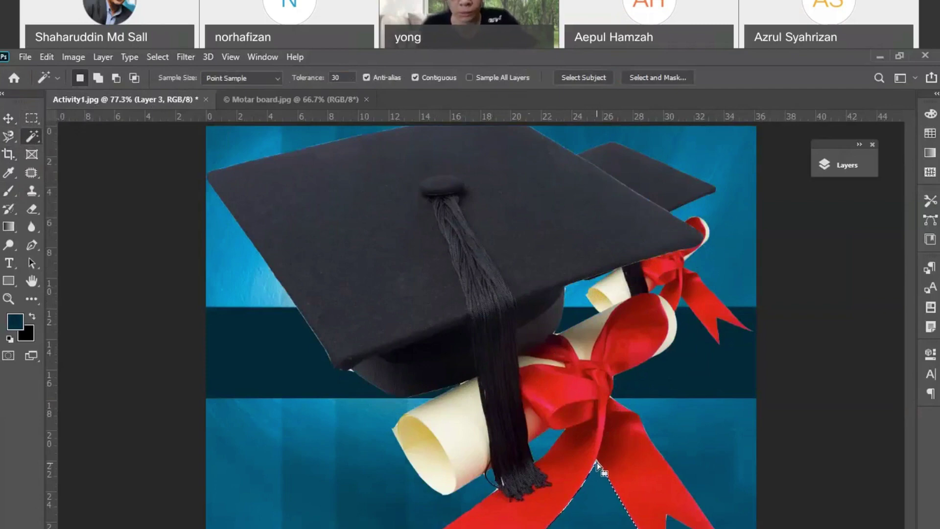
key("Delete")
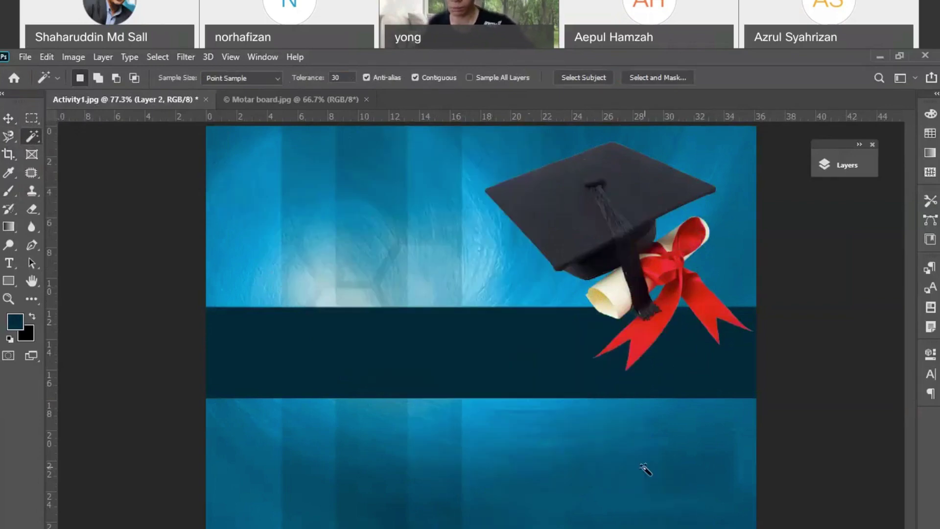
key("ctrl+z")
- Hide Layer 3, the large lassoed cap and diploma copy, in the Activity1 image
left_click(7, 118)
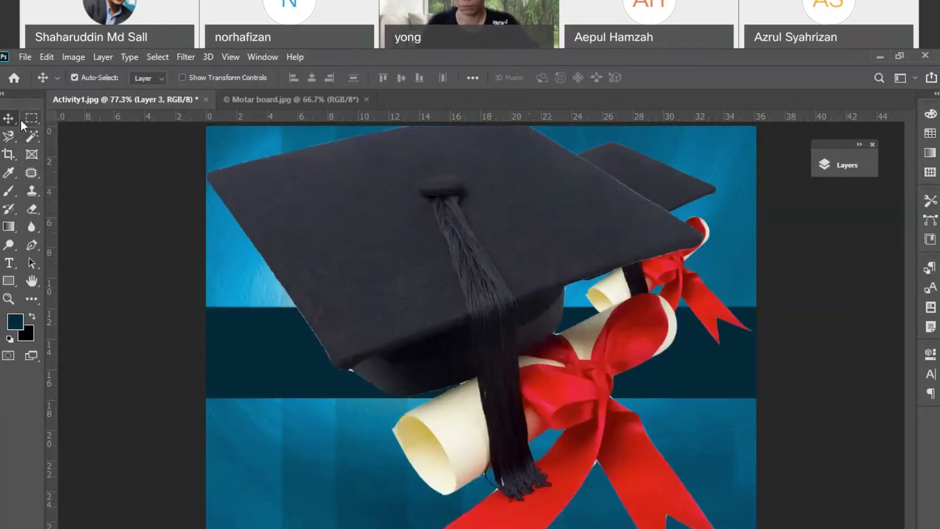
left_click(31, 117)
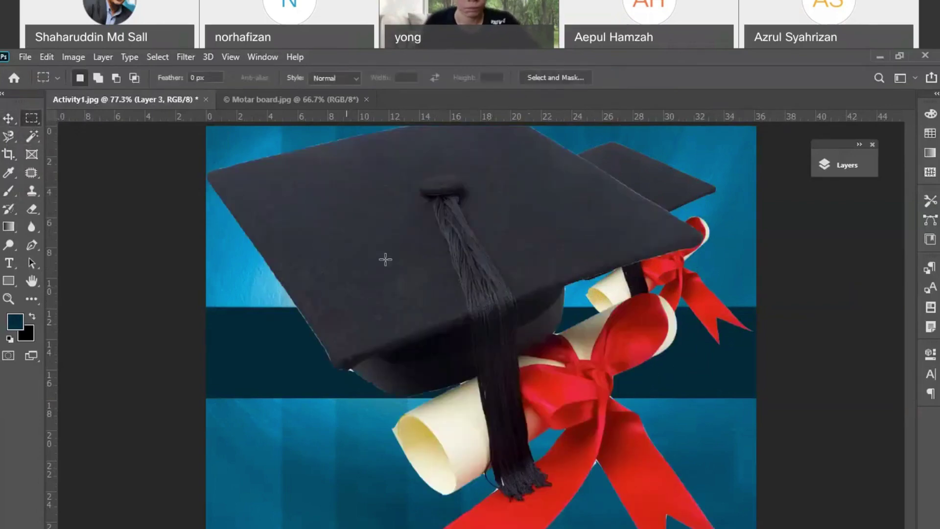
left_click(857, 167)
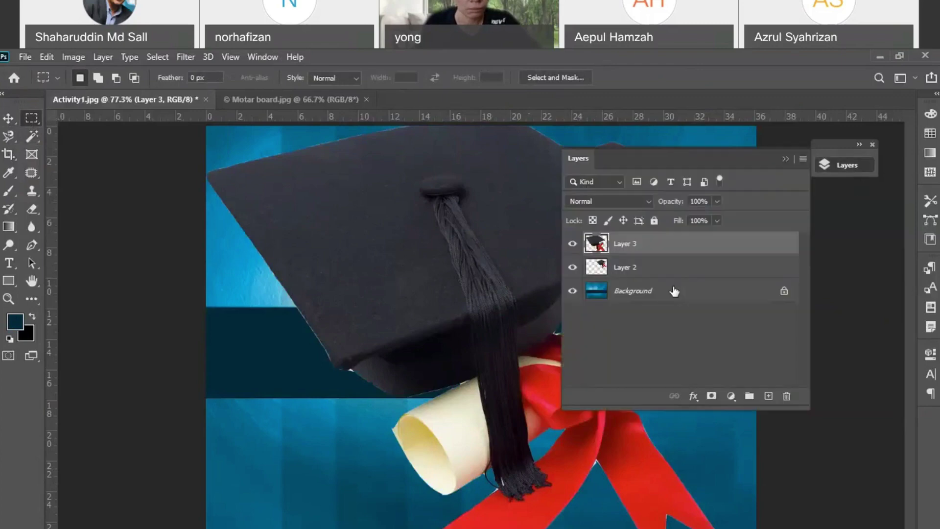
left_click(572, 244)
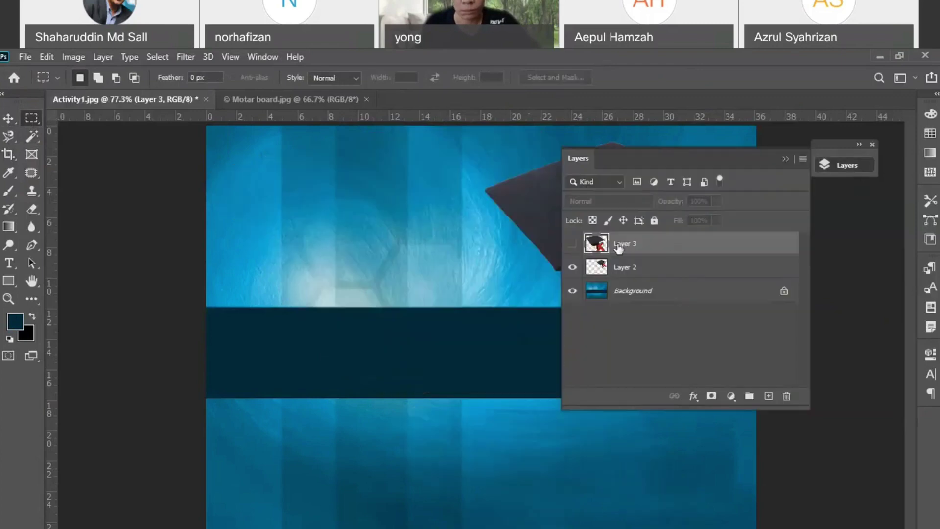
left_click(289, 100)
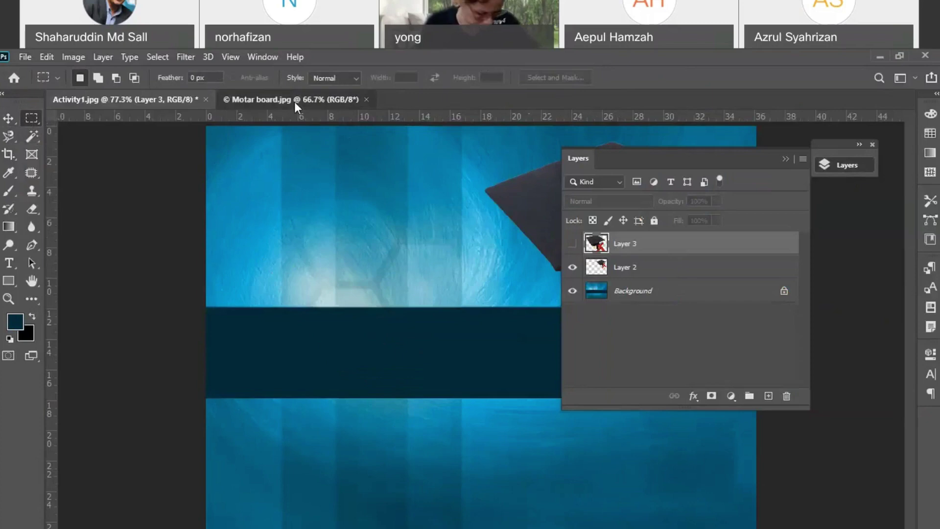
left_click(786, 159)
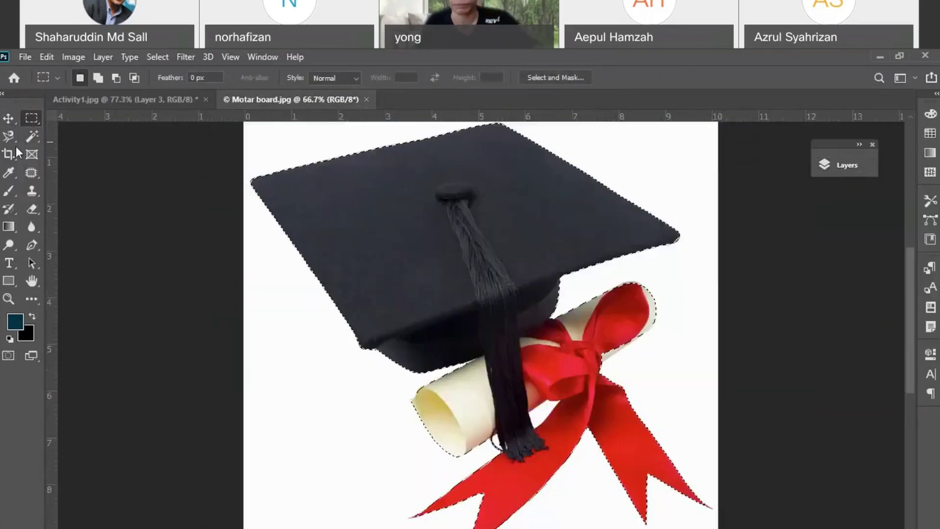
left_click(32, 136)
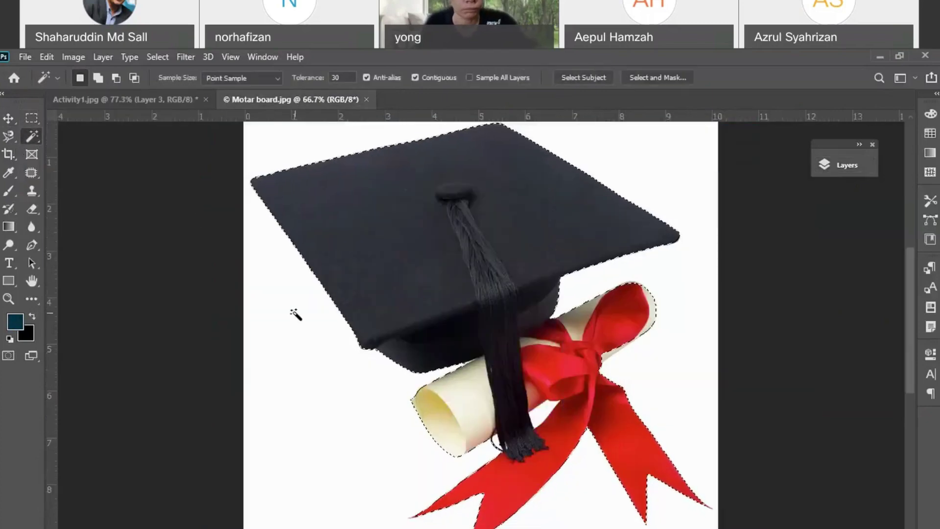
left_click(12, 137)
right_click(14, 136)
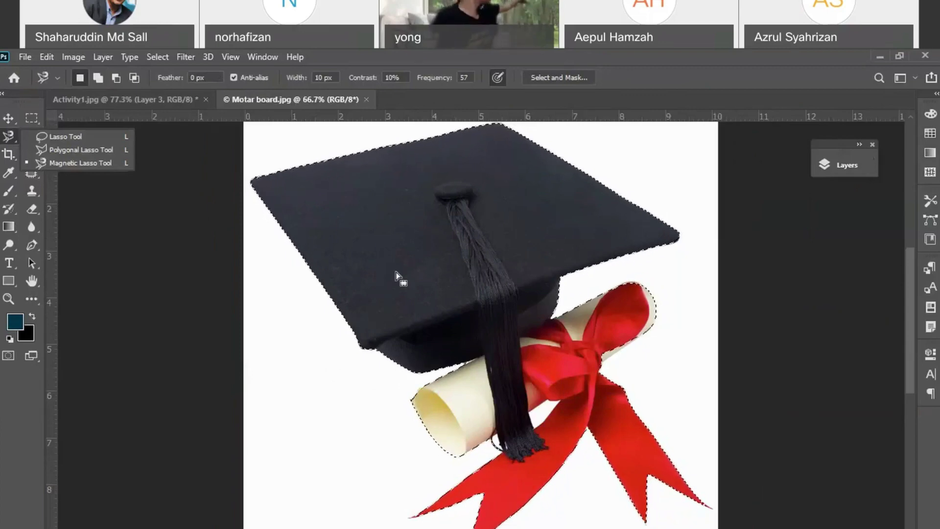
left_click(125, 99)
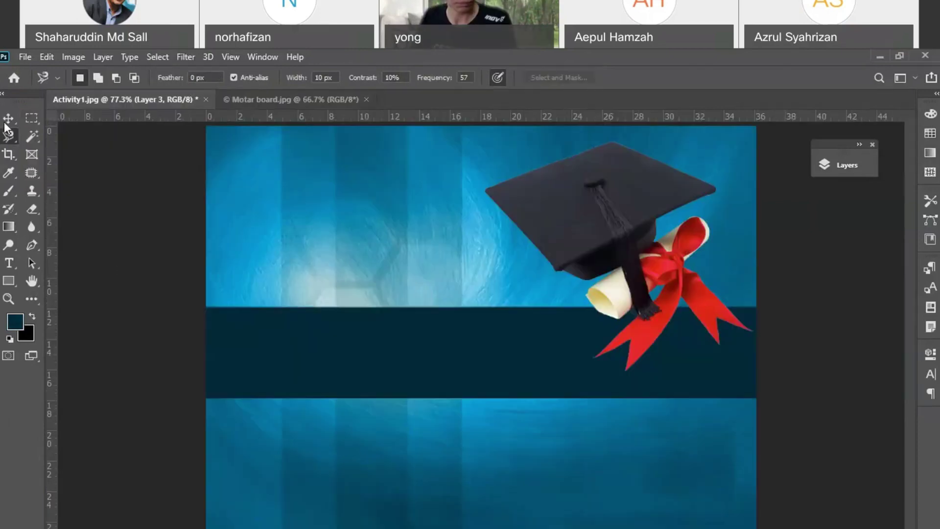
- Close the Motar board image and open the Delete background image
left_click(33, 119)
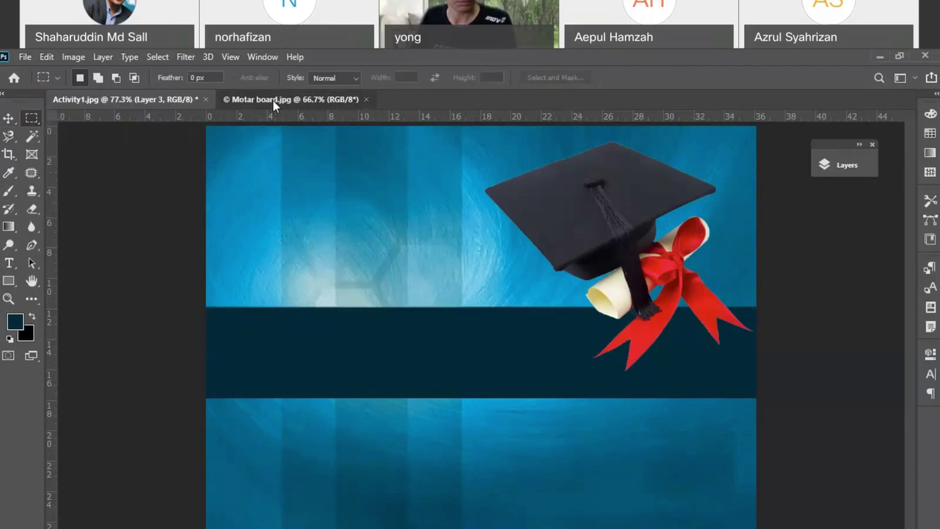
left_click(367, 99)
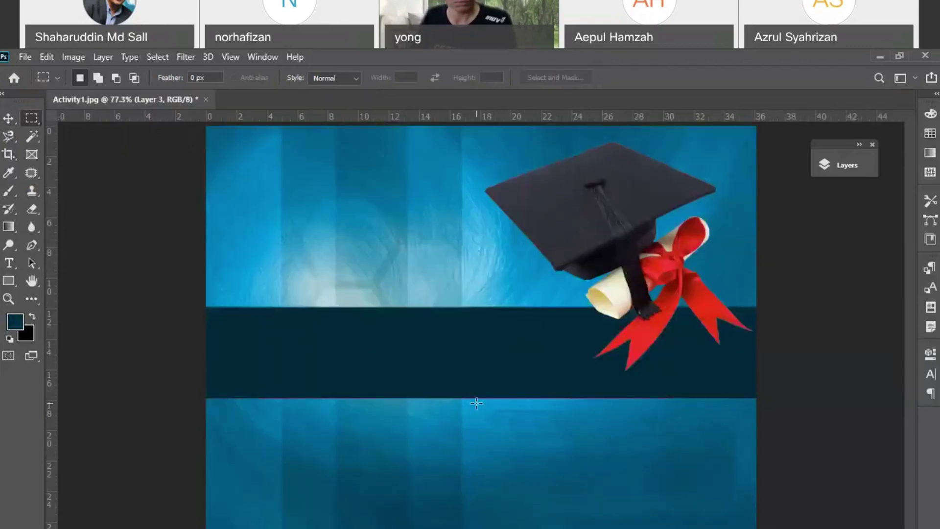
key("ctrl+o")
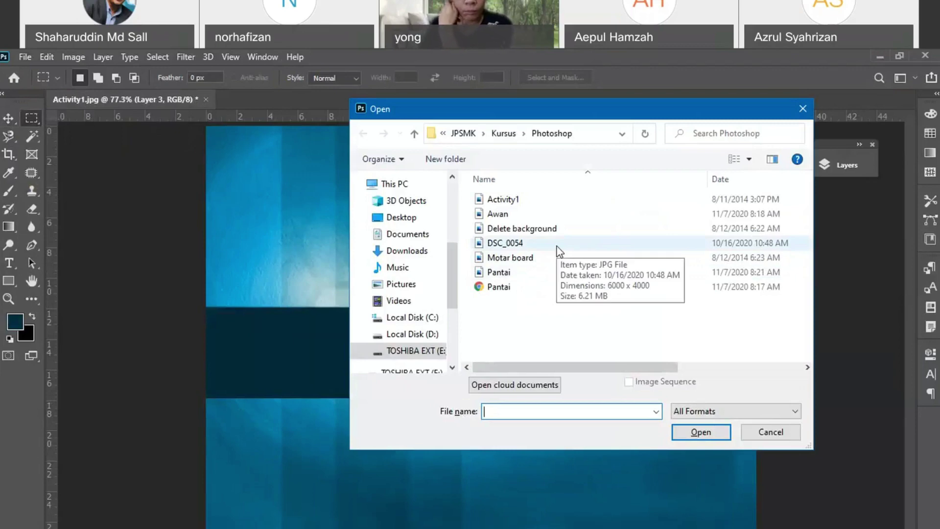
left_click(542, 229)
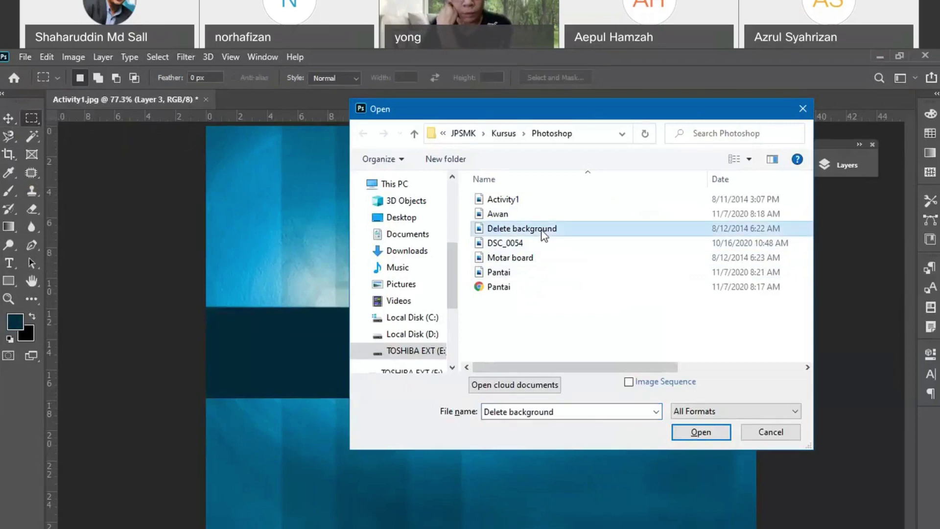
left_click(701, 433)
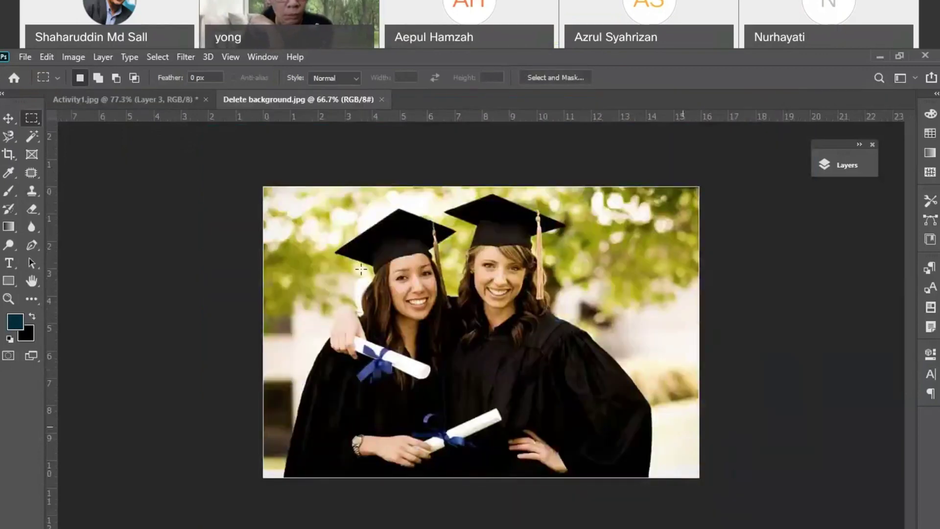
- Examine the small cap's tassel, diploma and ribbon edges up close in the Activity1 image
left_click(162, 99)
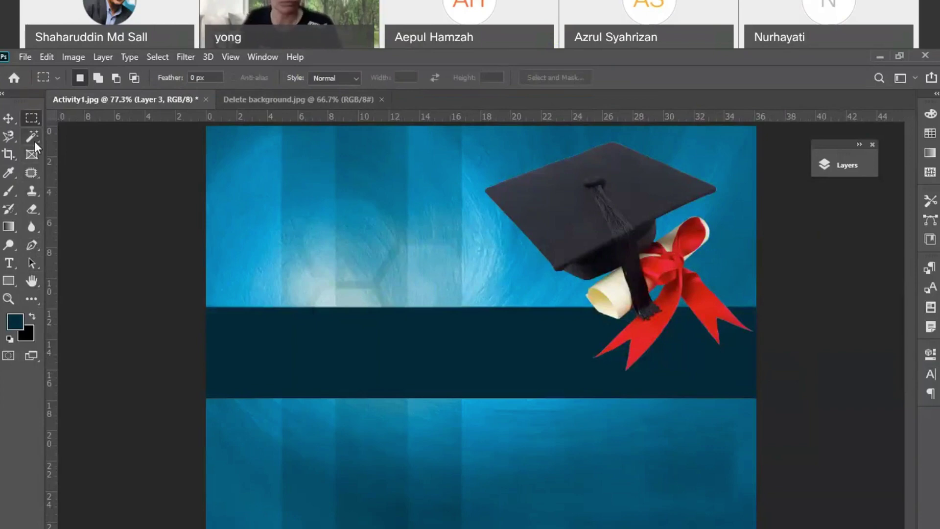
left_click(305, 98)
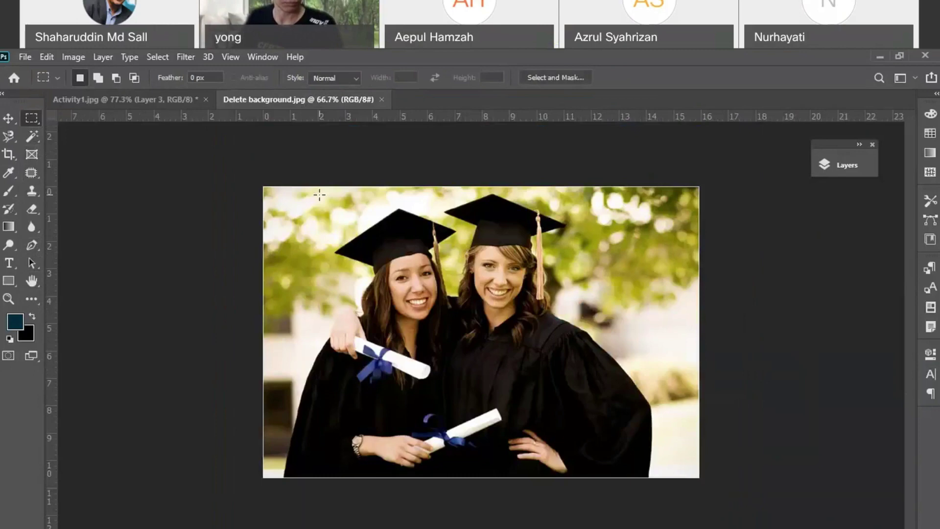
left_click(166, 99)
key("ctrl+plus")
key("ctrl+plus")
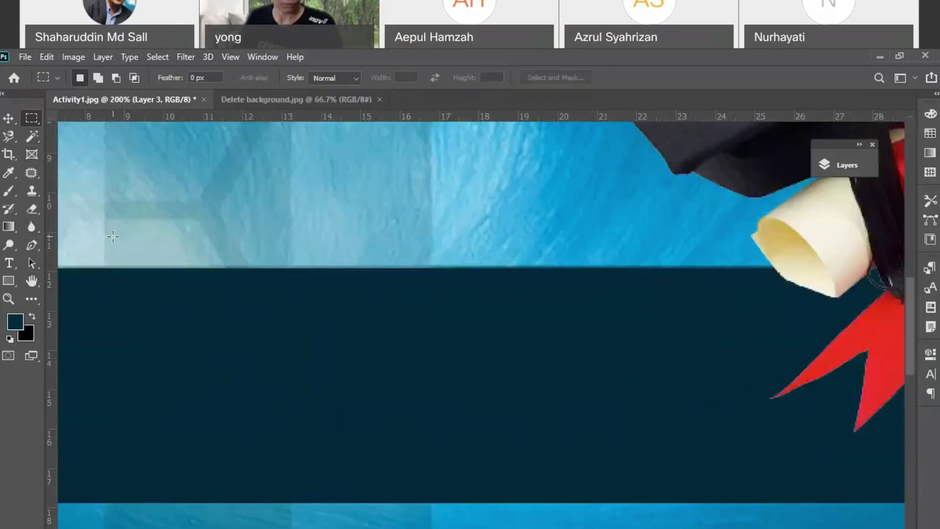
key("space")
left_click_drag(223, 243, 112, 254)
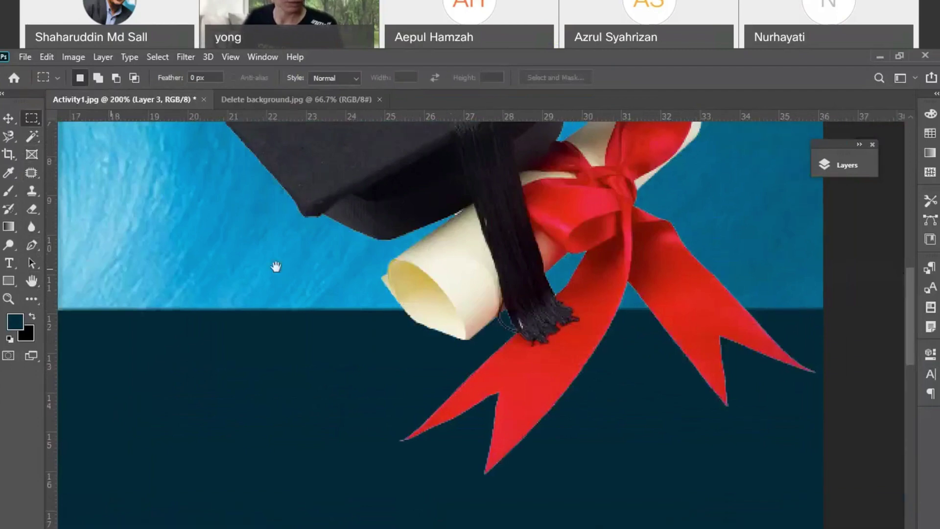
left_click_drag(276, 267, 145, 363)
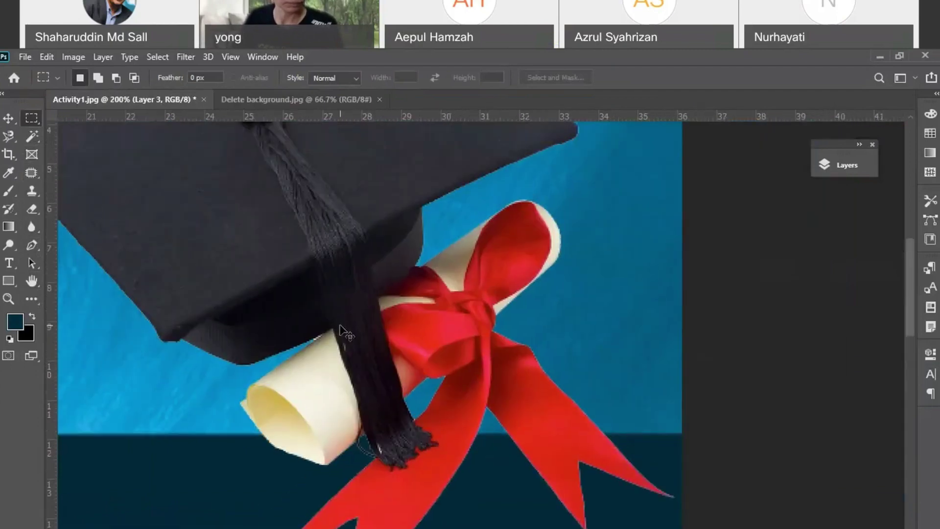
key("ctrl+plus")
key("space")
left_click_drag(329, 351, 462, 332)
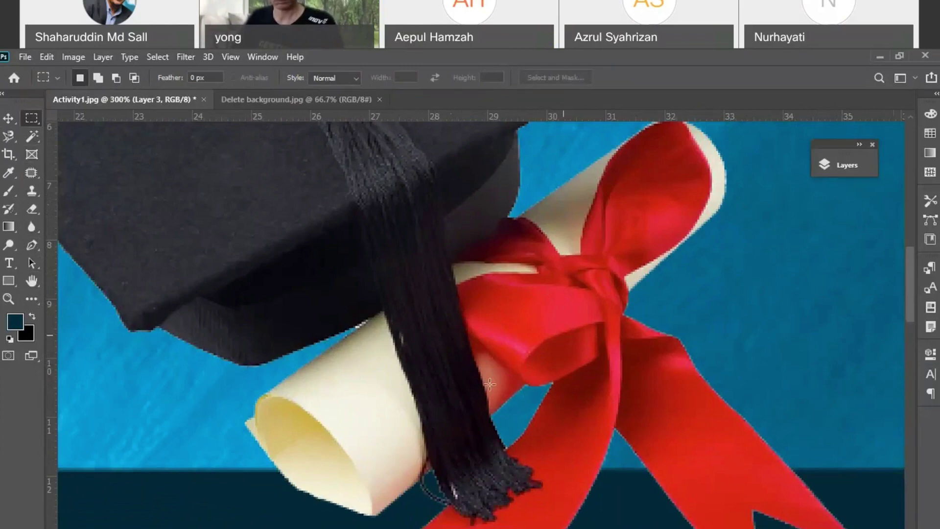
mouse_move(493, 430)
left_mouse_down()
mouse_move(517, 441)
mouse_move(546, 406)
left_mouse_up()
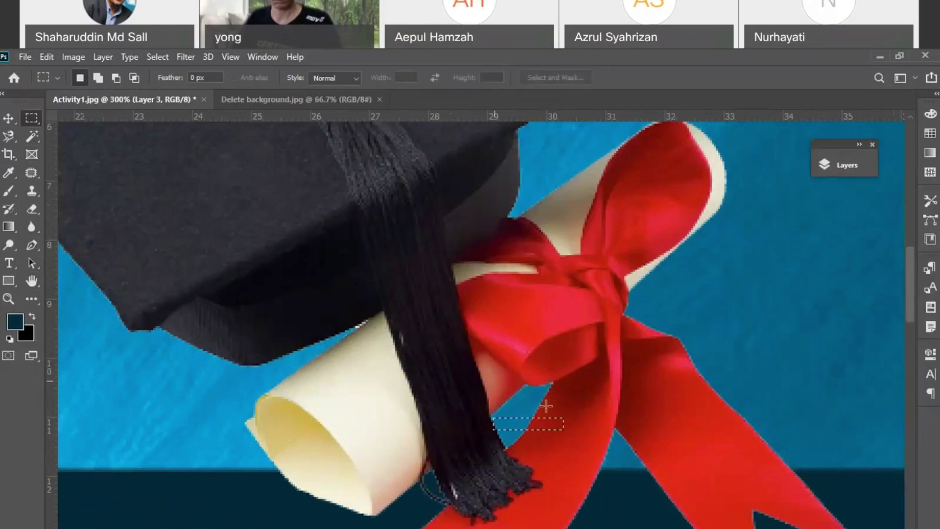
left_click(528, 400)
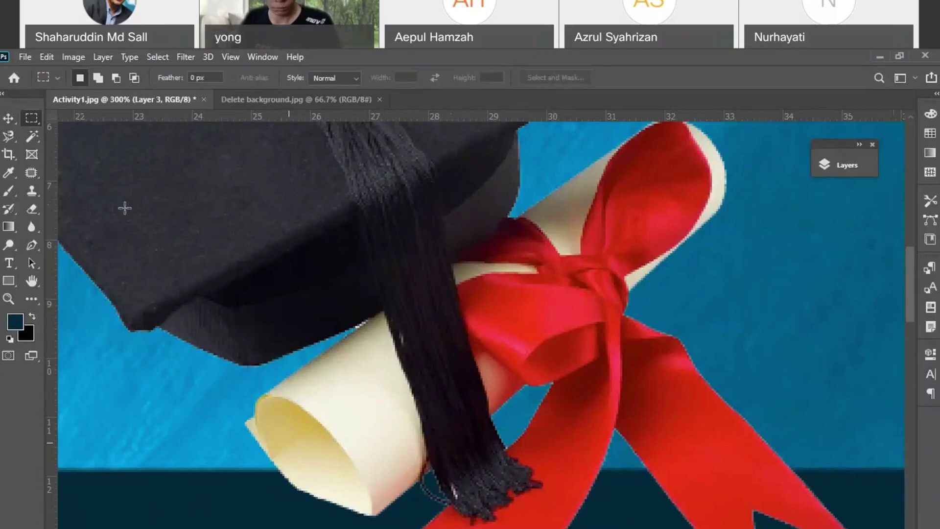
- Try a Magic Wand selection in the ribbon gap, and show Layer 3 in place of Layer 2 around the tassel end
left_click(33, 136)
left_click(522, 421)
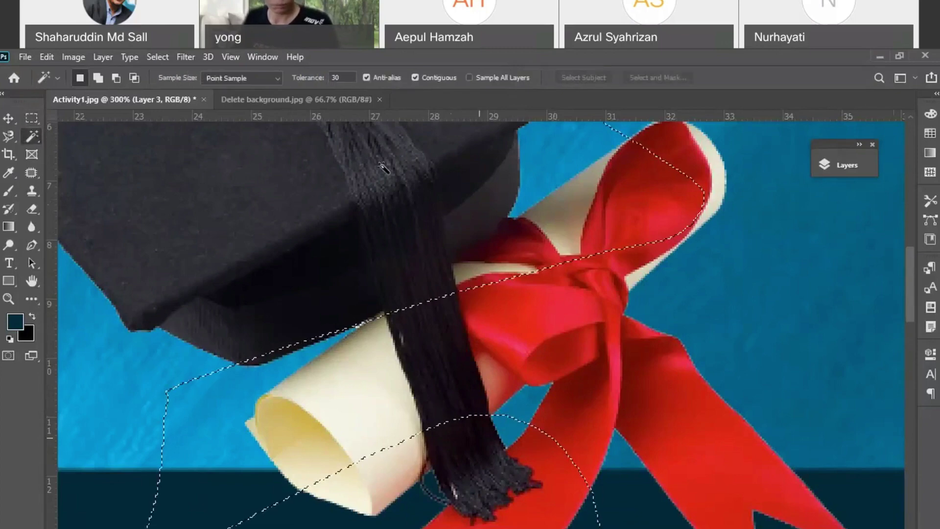
left_click(856, 166)
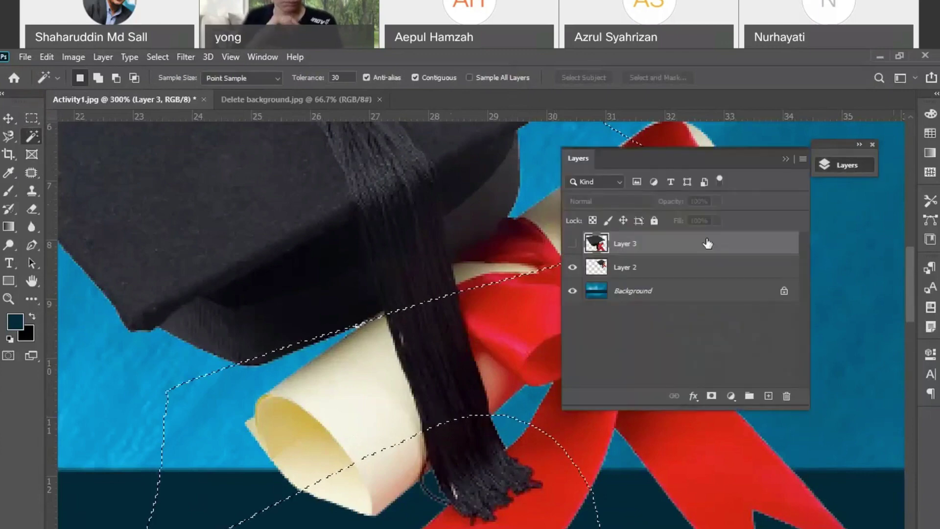
left_click(686, 267)
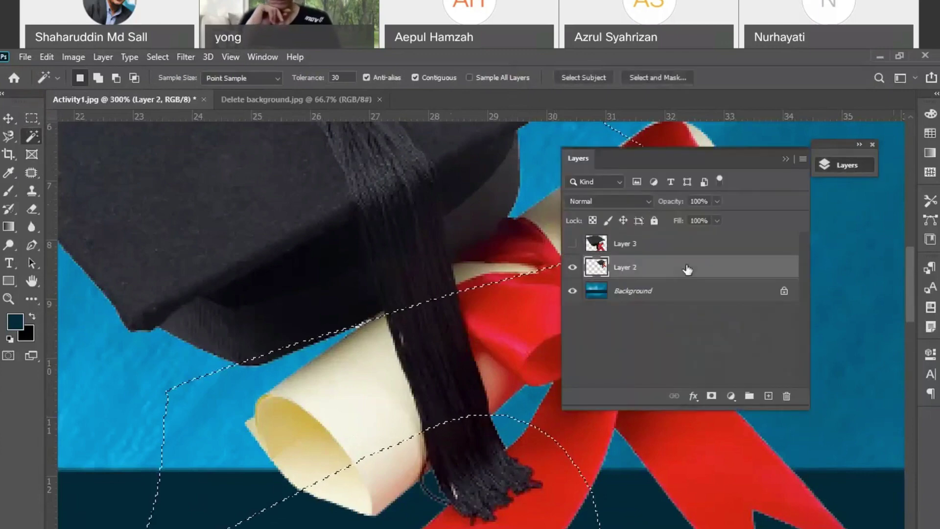
left_click(569, 267)
left_click_drag(416, 384, 508, 140)
left_click_drag(274, 448, 405, 203)
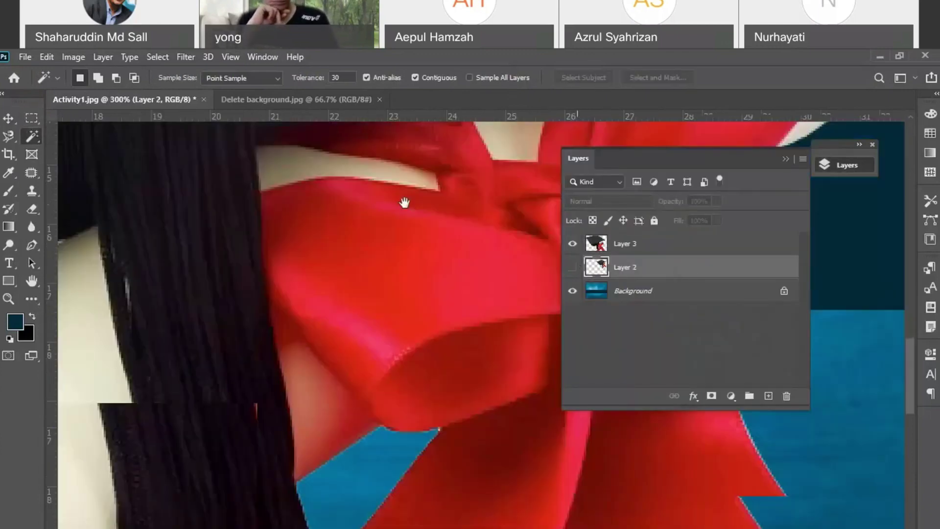
left_click_drag(255, 431, 450, 208)
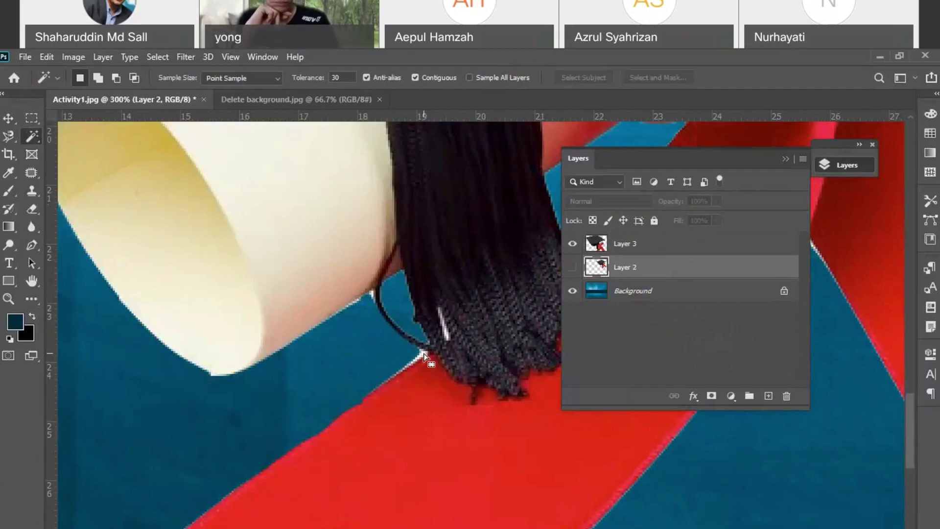
- Select the leftover white sliver between the tassel tip and the red ribbon on Layer 3 using the Magic Wand with tolerance 30
left_click(596, 251)
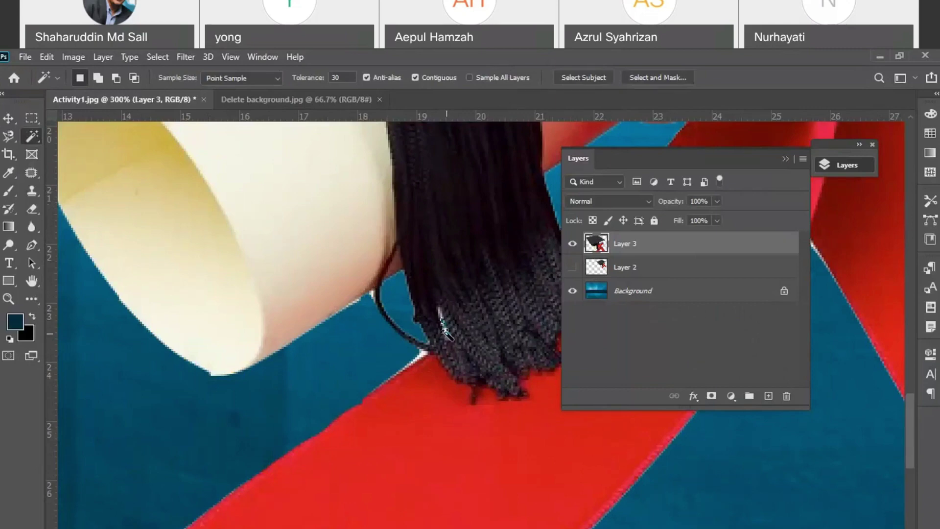
left_click(421, 351)
left_click(408, 371)
- Open the Motar board image again alongside the Delete background image
left_click(310, 100)
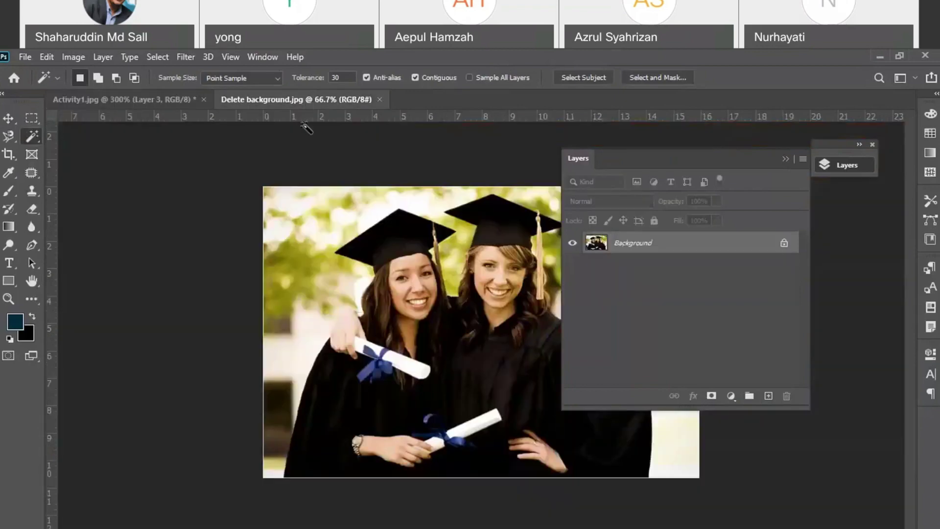
key("ctrl+o")
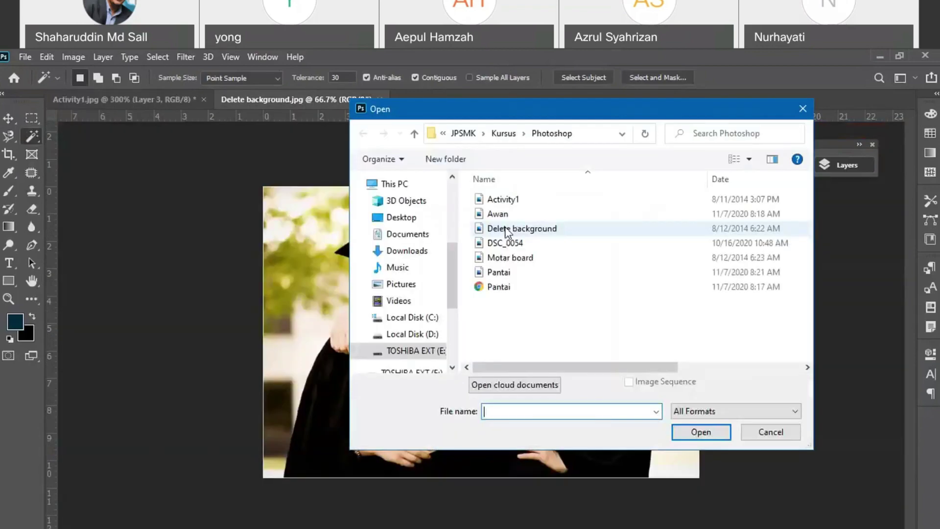
left_click(514, 258)
double_click(512, 255)
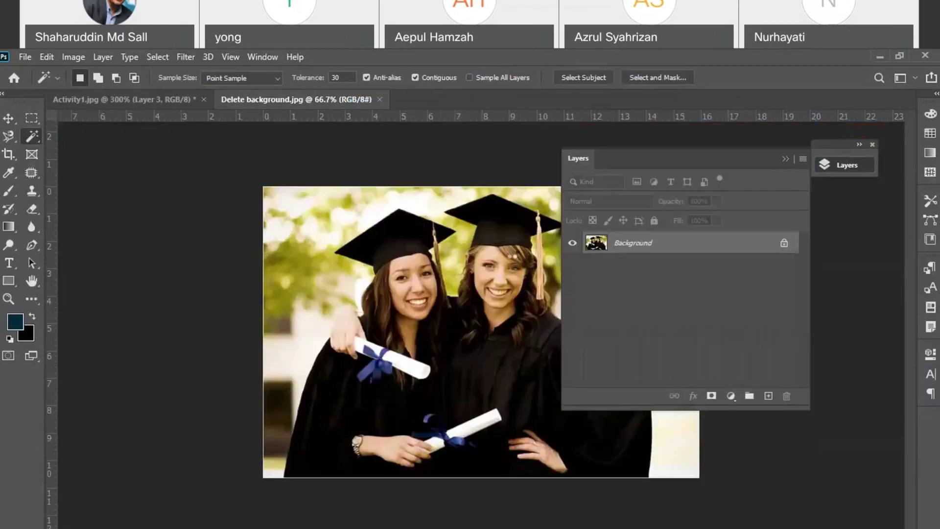
- Copy the whole Motar board picture, white background included, into the Activity1 image as a new layer
left_click(36, 118)
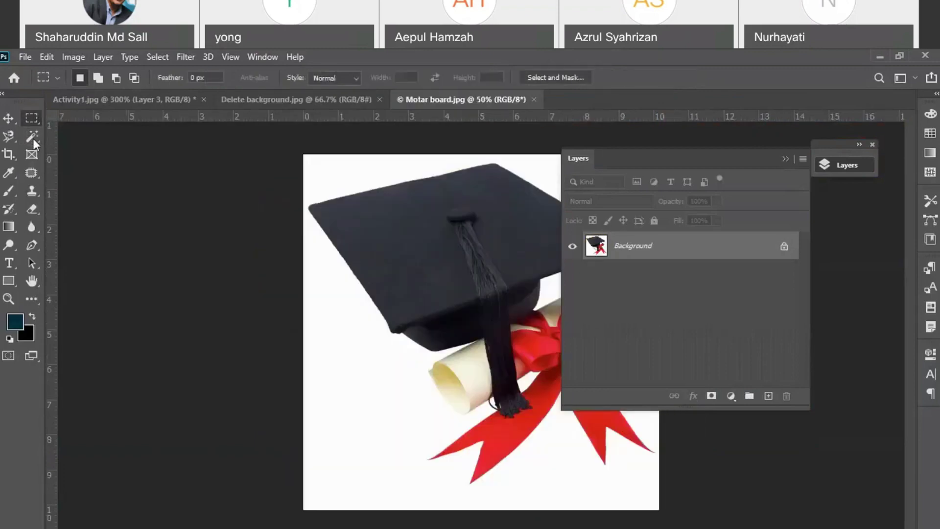
left_click(9, 119)
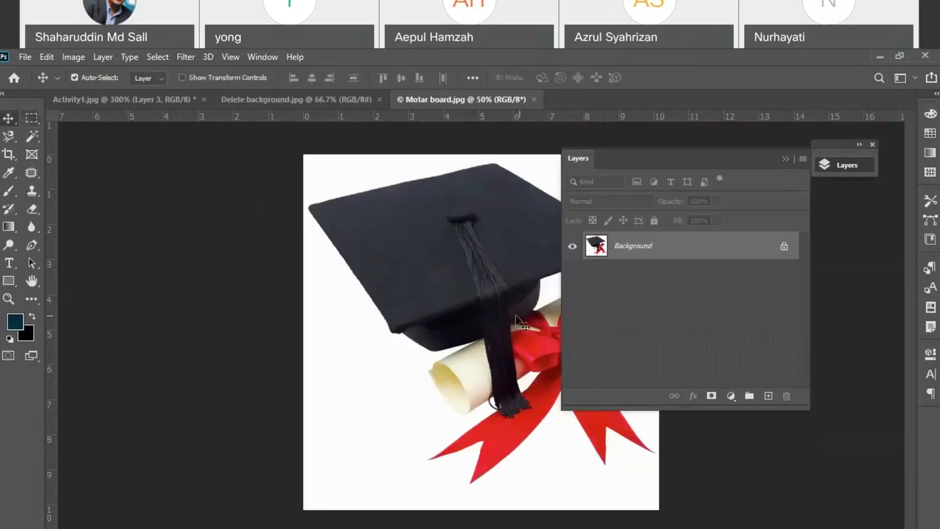
left_click_drag(356, 243, 415, 281)
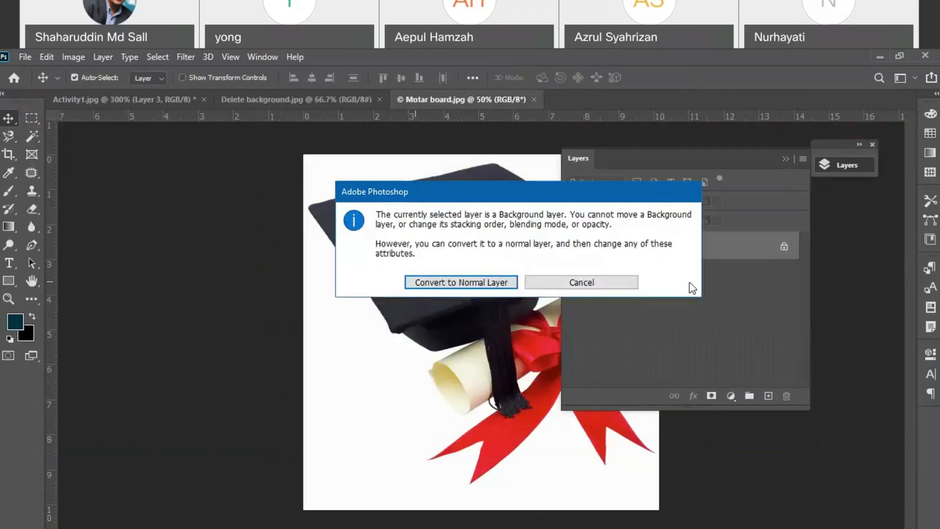
left_click(599, 284)
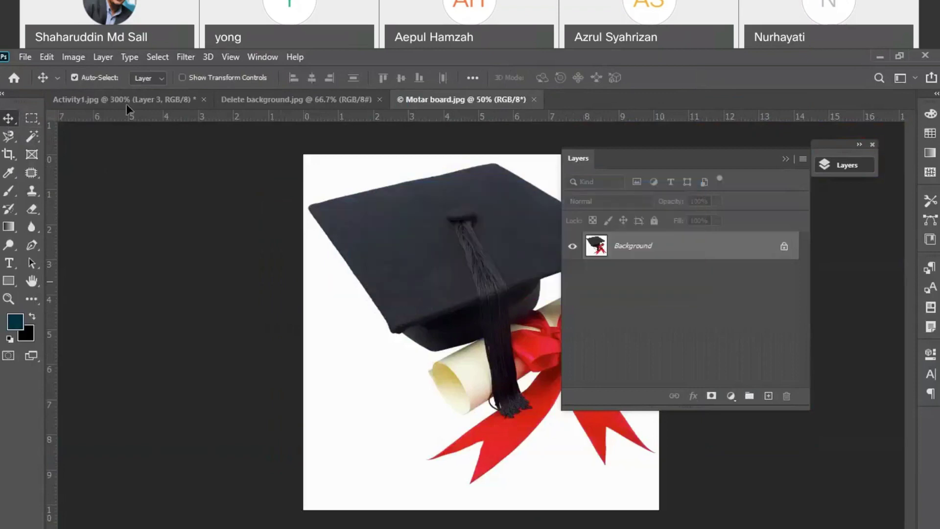
left_click(126, 102)
left_click_drag(321, 275, 419, 363)
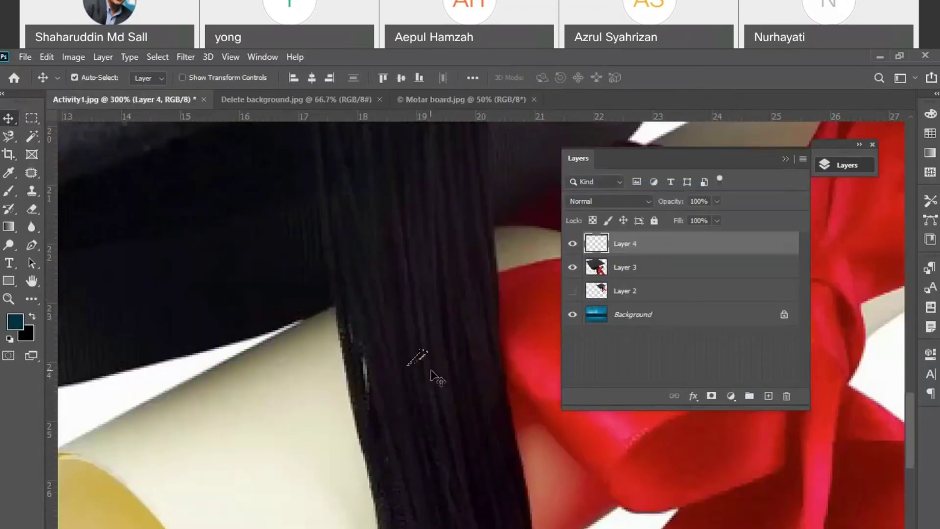
- Hide Layer 3 and move the new Motar board layer up and slightly right over the cover
key("ctrl+minus")
key("ctrl+minus")
key("ctrl+minus")
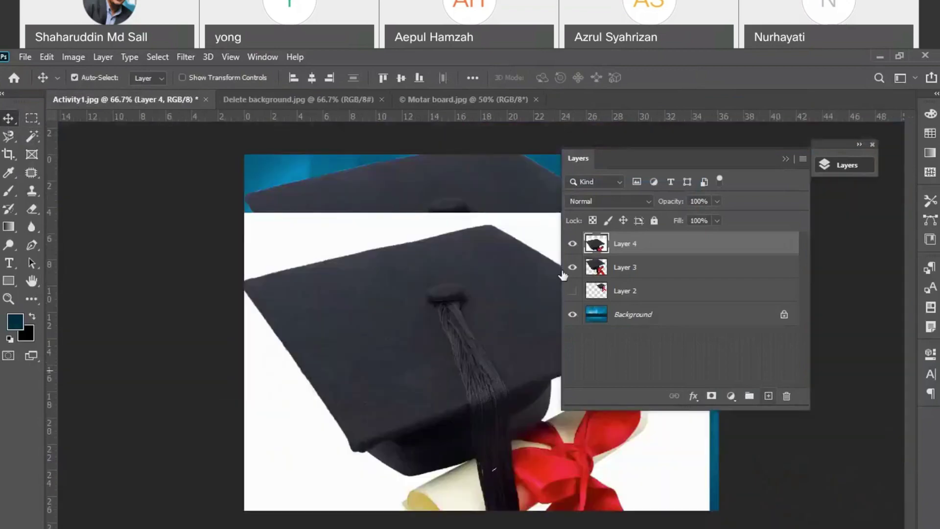
left_click(572, 269)
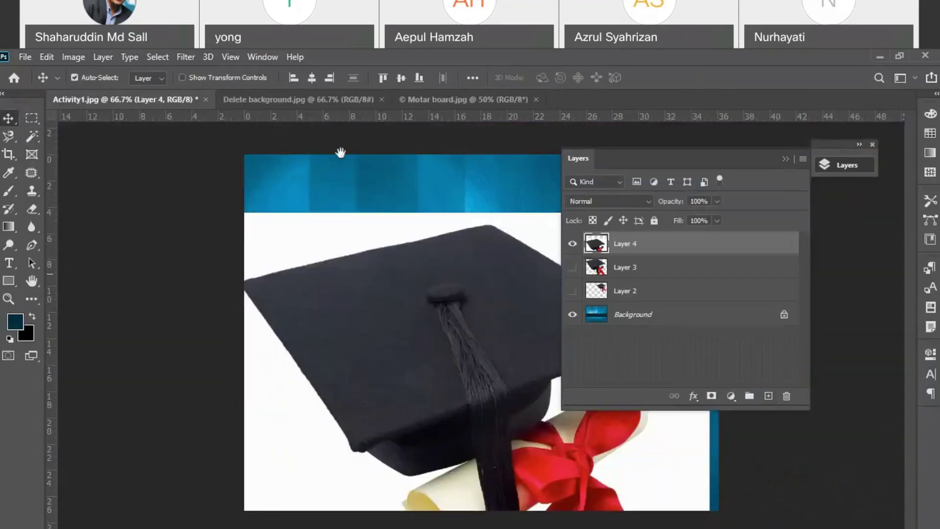
left_click(786, 159)
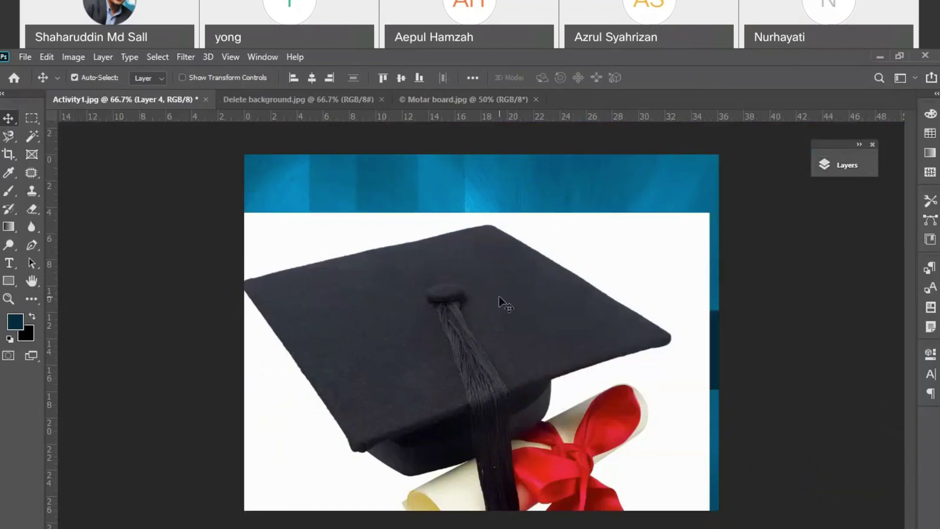
left_click_drag(500, 297, 509, 245)
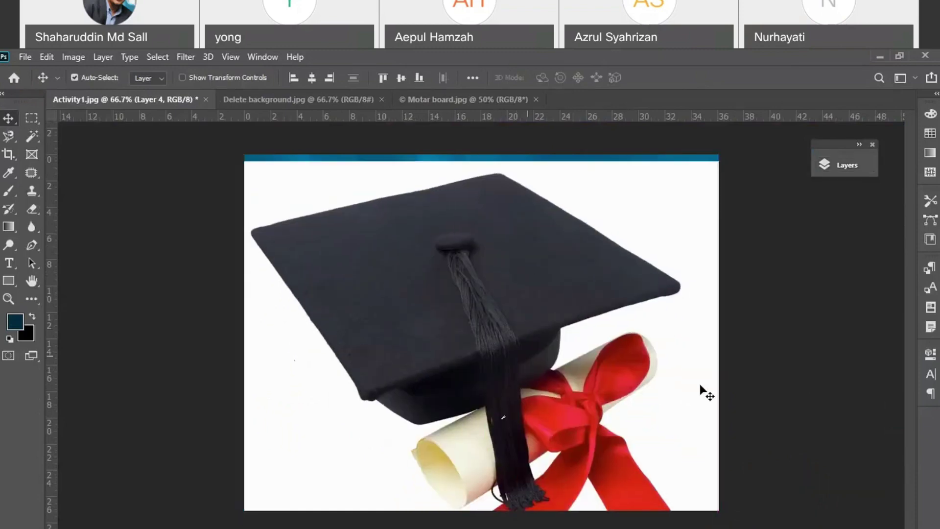
- Delete the white background around the cap and diploma on Layer 4 using the Magic Wand with tolerance 30
left_click(29, 117)
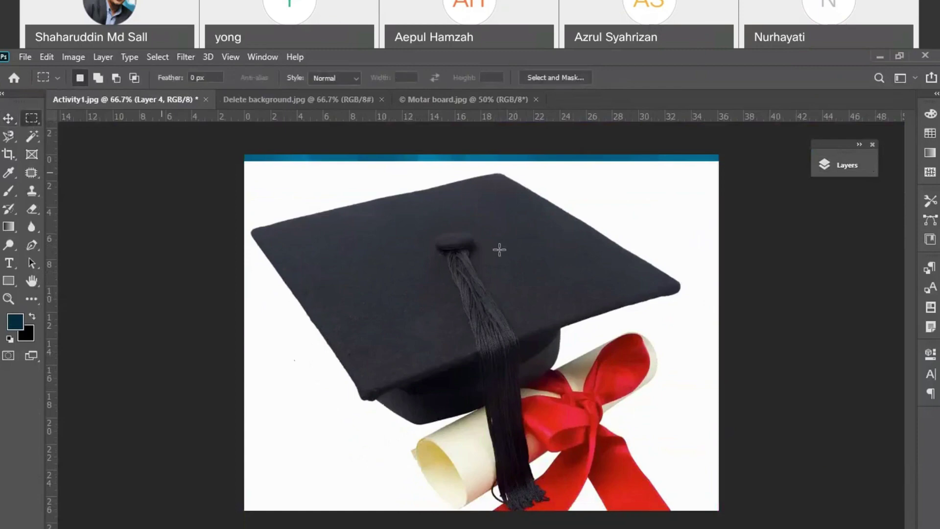
left_click(30, 138)
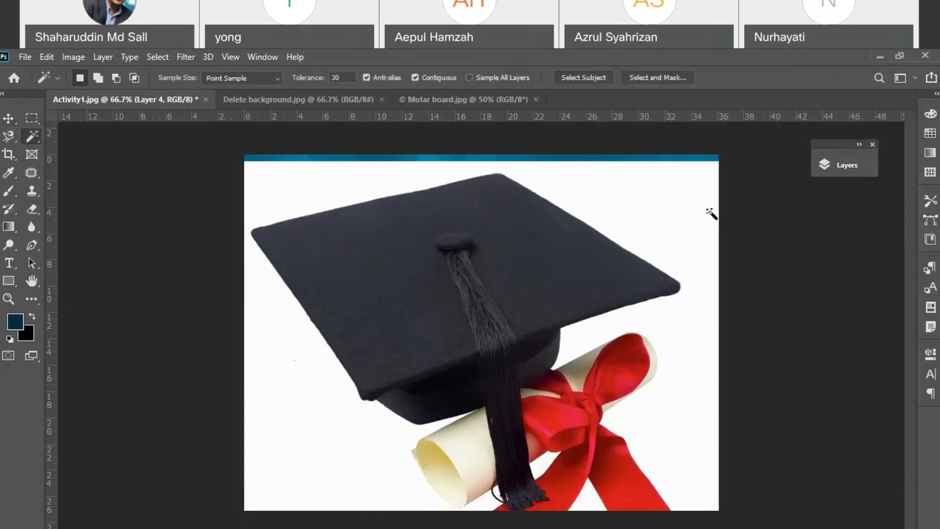
left_click(660, 229)
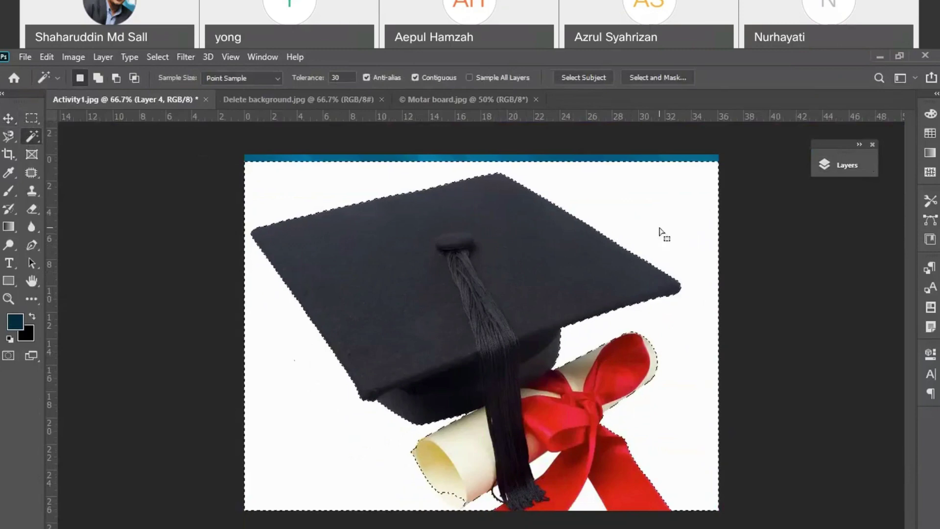
key("Delete")
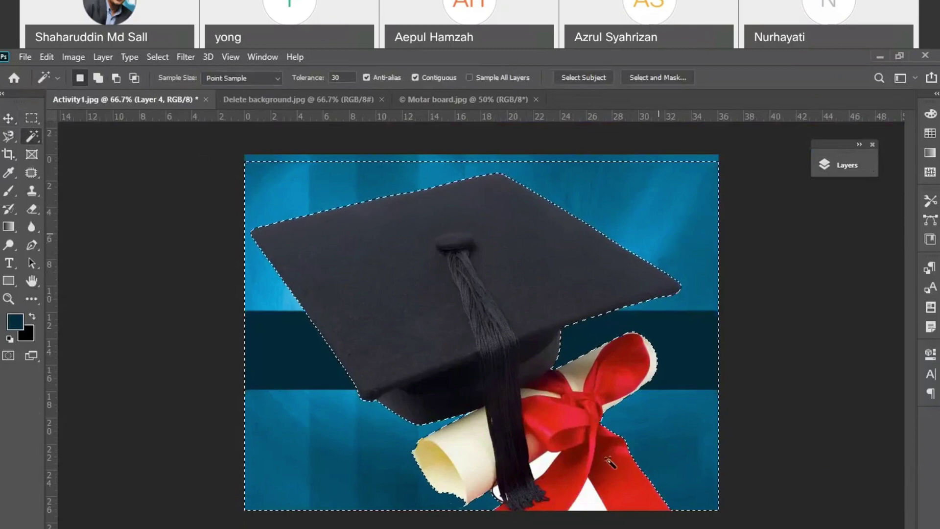
- Deselect and delete the remaining white patches between the tassel, diploma and ribbon tails on Layer 4 with the Magic Wand
key("ctrl+d")
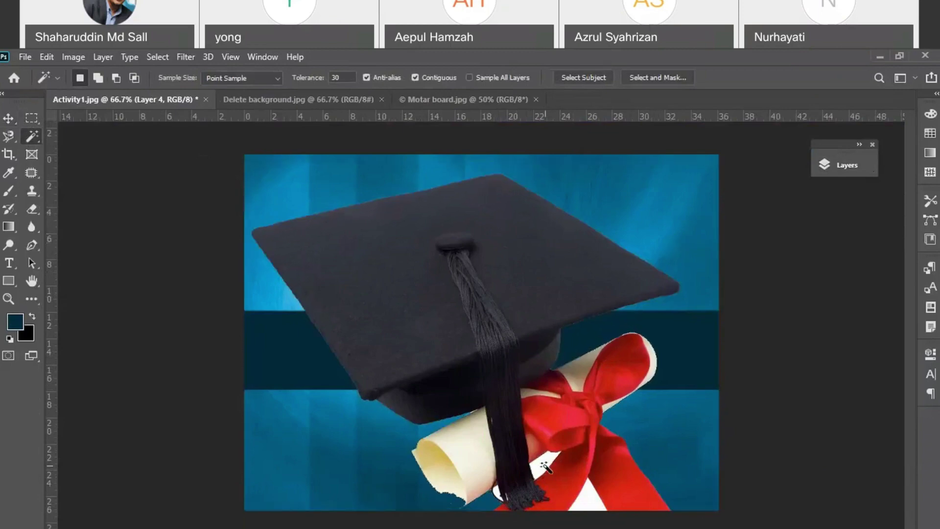
key("Delete")
key("ctrl+z")
left_click(597, 504)
key("Delete")
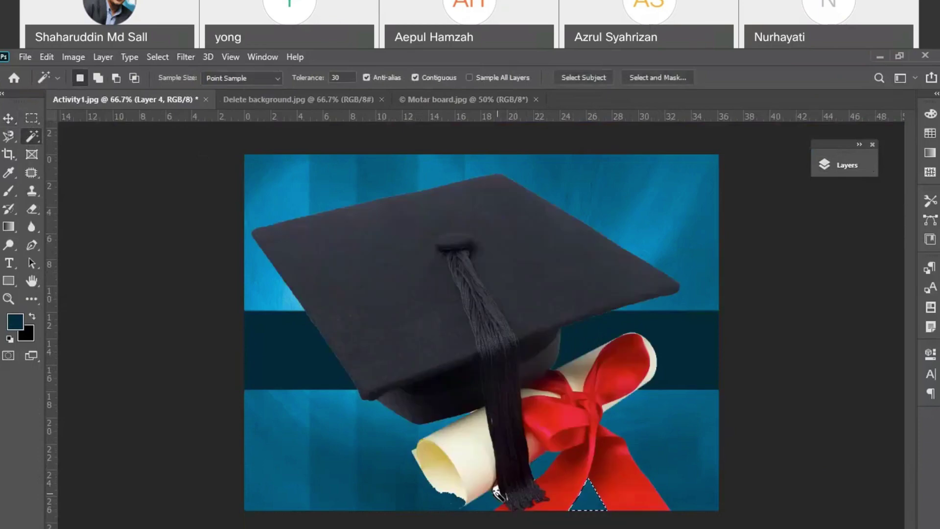
left_click(498, 490)
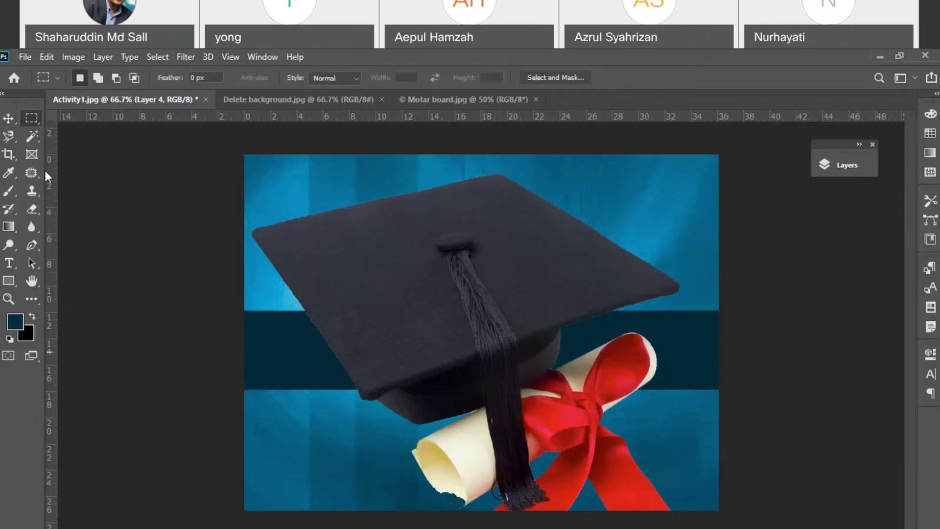
- Scale the cap and diploma on Layer 4 down proportionally to 71% with Free Transform
left_click(9, 118)
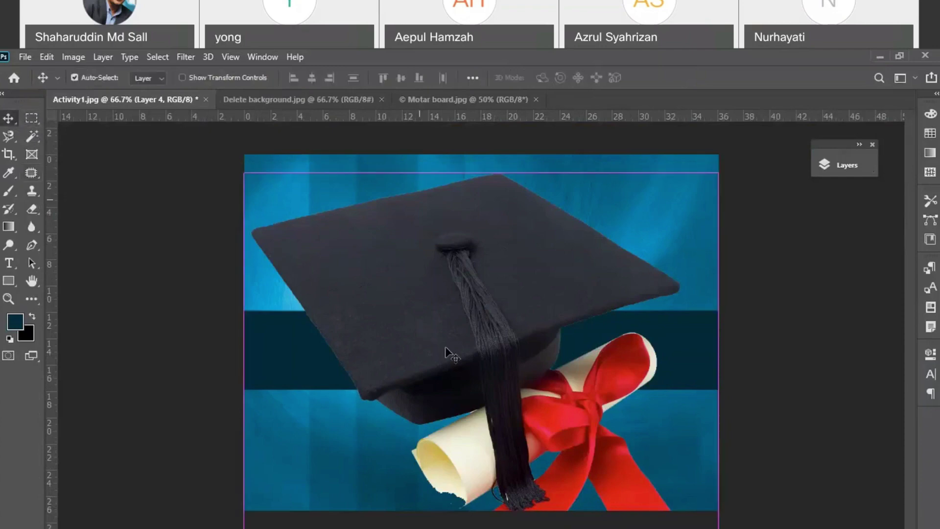
key("ctrl+t")
left_click_drag(719, 172, 635, 204)
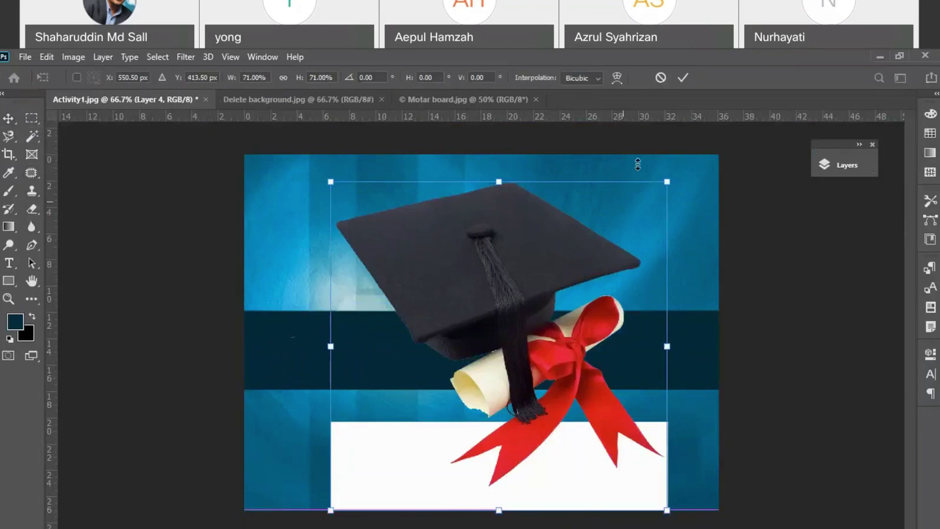
- Delete the leftover white strip behind the ribbon tails, and place the cap and diploma, made smaller, in the cover's upper-right corner
left_click(30, 136)
left_click(580, 475)
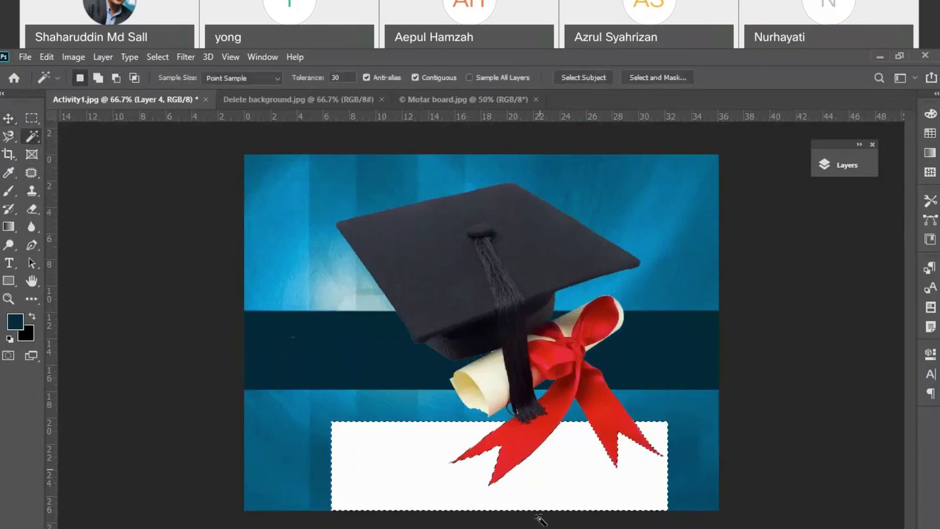
key("Delete")
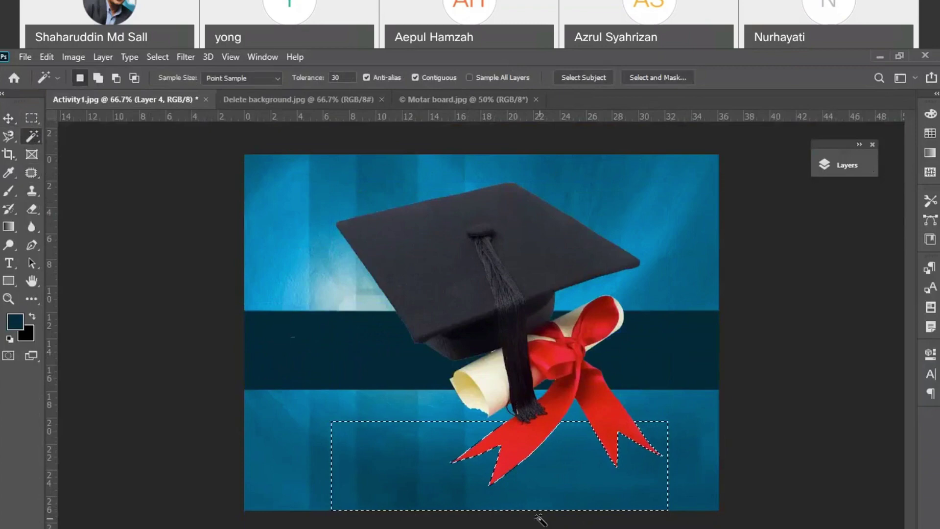
left_click(9, 118)
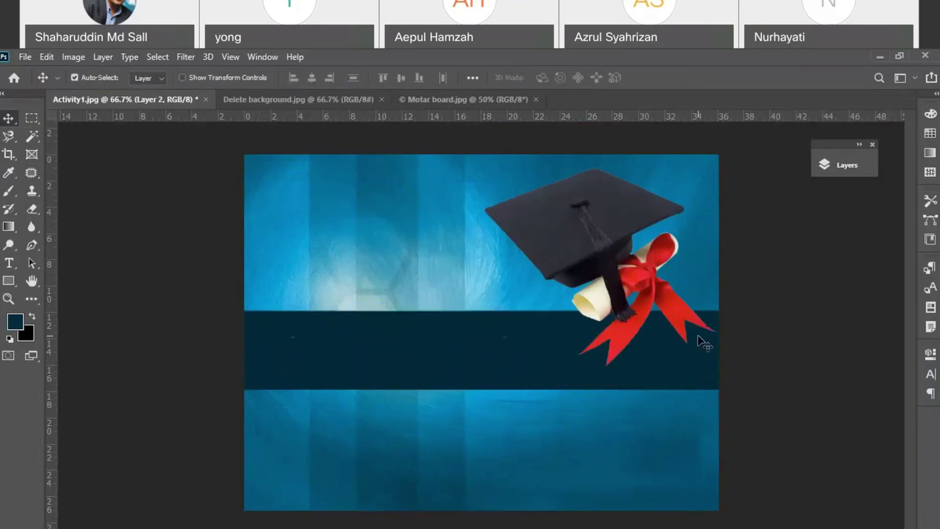
- Close the Motar board image and bring up the Delete background image of the two graduates
left_click(508, 102)
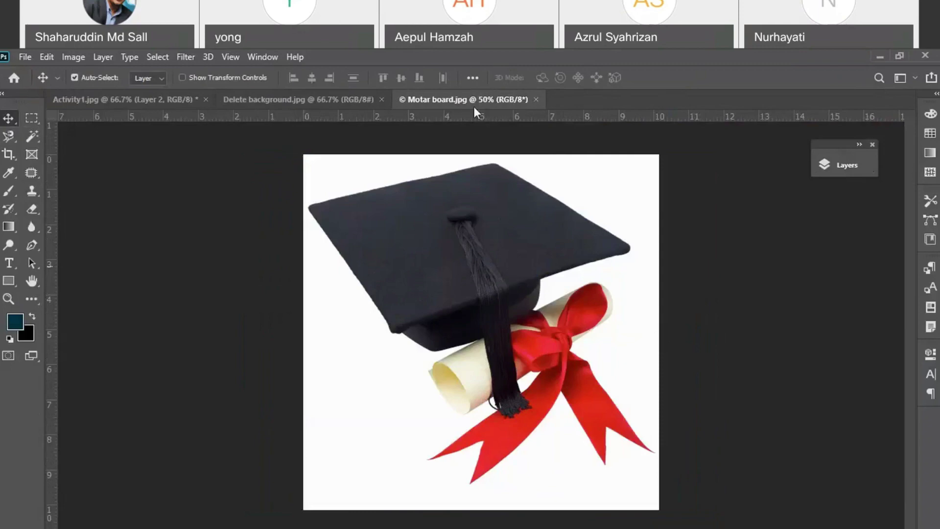
left_click(539, 100)
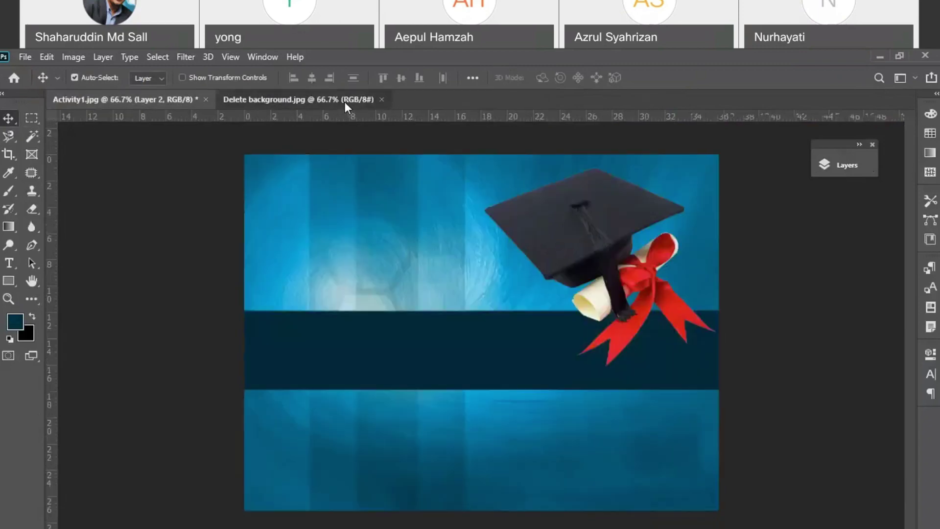
left_click(346, 102)
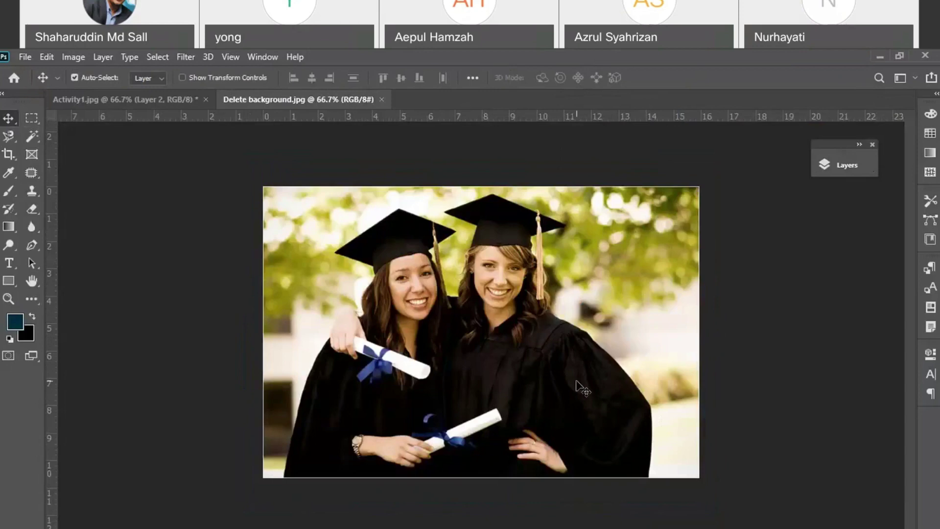
- Try a Quick Selection of both graduates, reducing the brush size to 29 px partway, and discard the selection
left_click(135, 100)
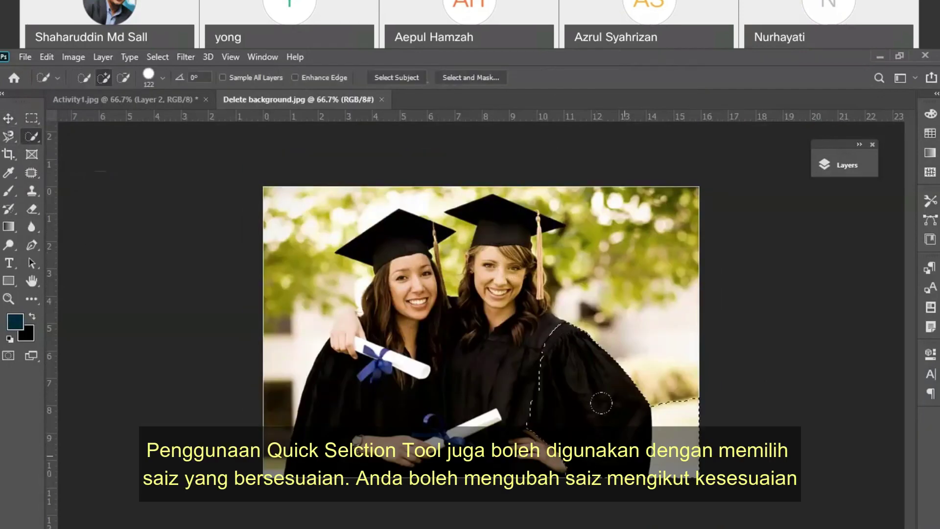
mouse_move(587, 380)
left_mouse_down()
mouse_move(537, 319)
mouse_move(522, 321)
mouse_move(524, 357)
left_mouse_up()
left_click_drag(498, 228, 505, 211)
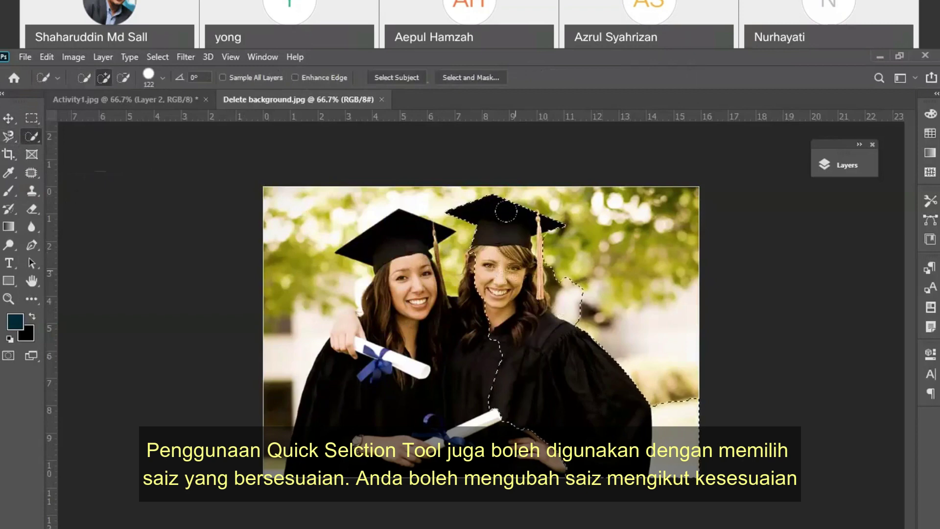
left_click(163, 77)
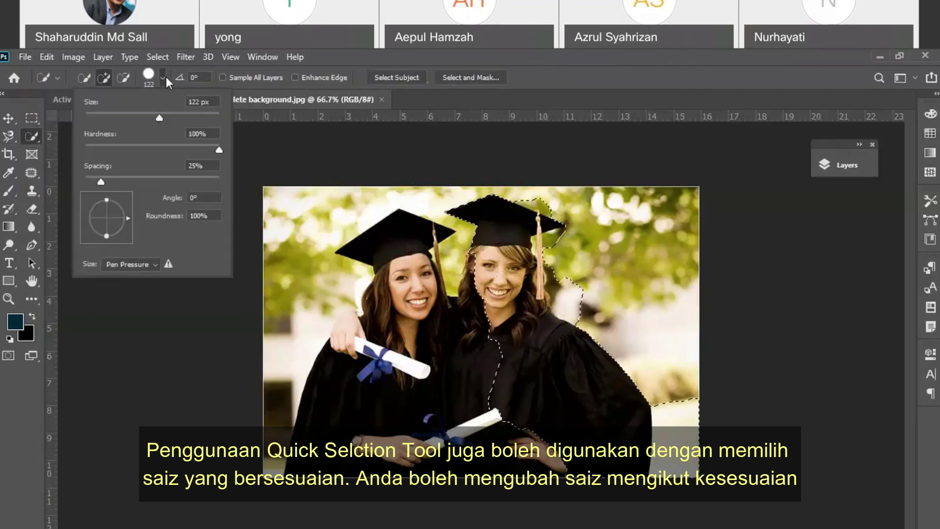
left_click_drag(133, 122, 104, 122)
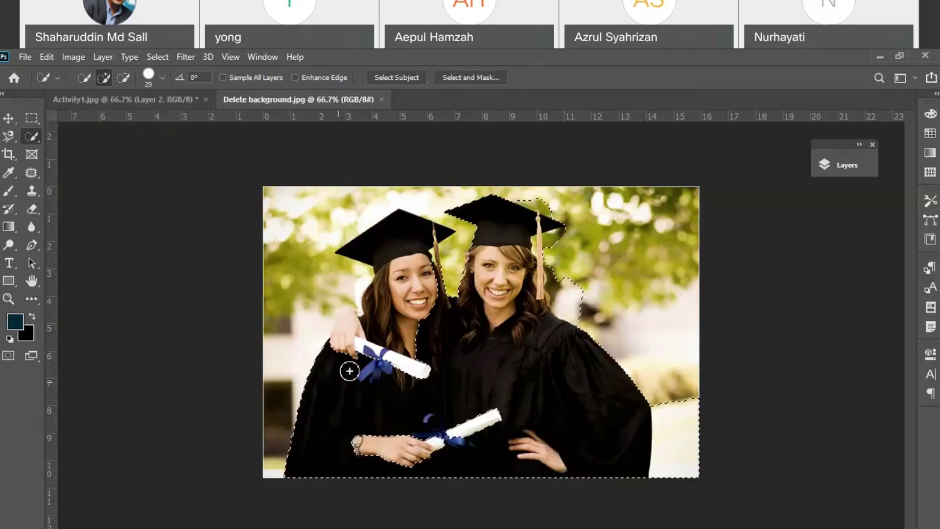
left_click(357, 322)
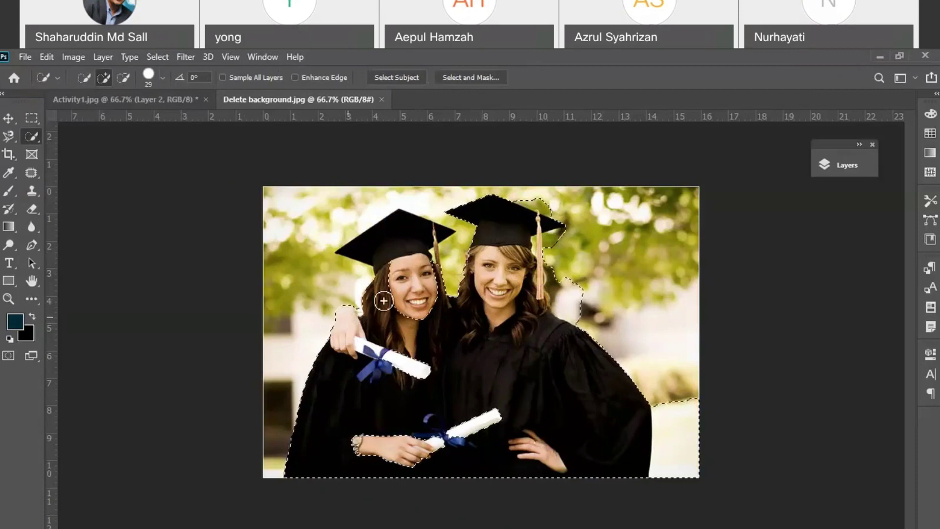
left_click(387, 261)
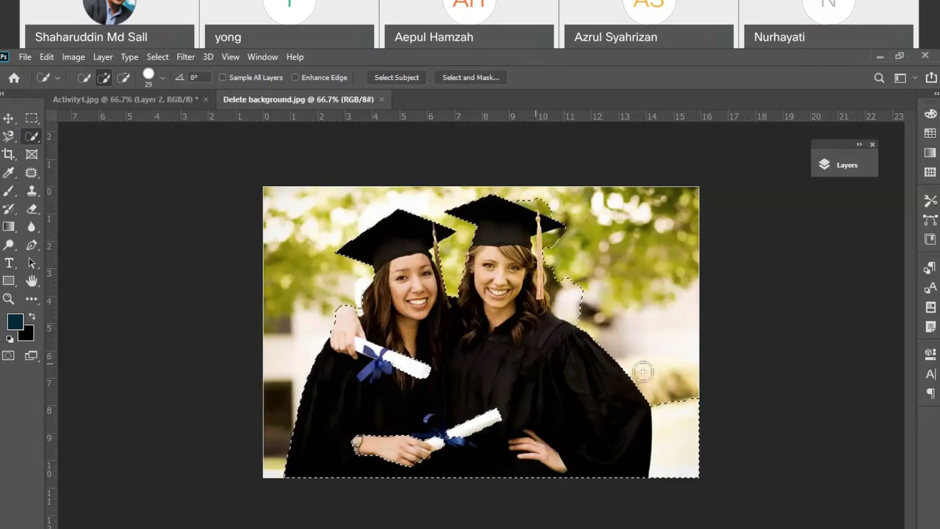
left_click(32, 118)
left_click(279, 212)
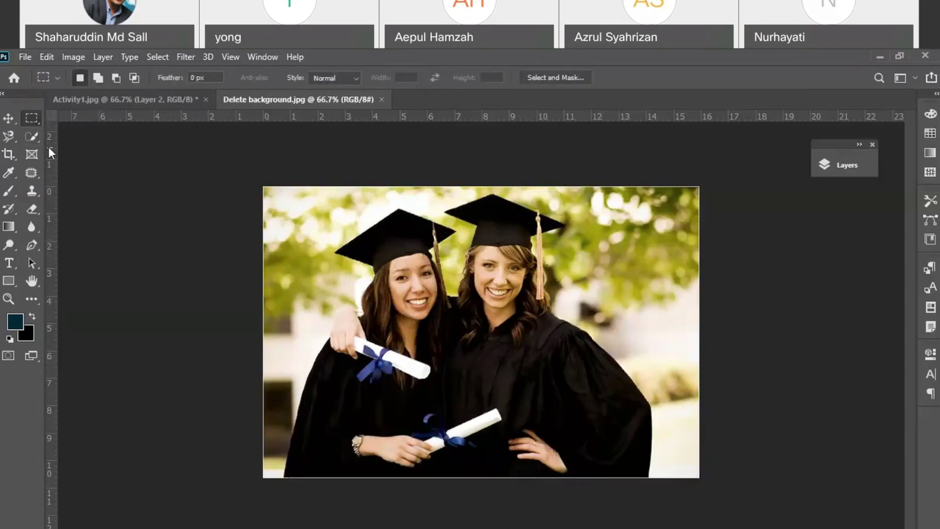
- Select both graduates again with the 29 px Quick Selection brush, undoing the last stroke that spills past the tassel
left_click(34, 141)
mouse_move(304, 457)
left_mouse_down()
mouse_move(301, 475)
mouse_move(335, 373)
mouse_move(389, 431)
mouse_move(527, 473)
mouse_move(615, 468)
mouse_move(421, 352)
mouse_move(395, 321)
mouse_move(373, 332)
mouse_move(346, 313)
mouse_move(360, 325)
mouse_move(395, 252)
mouse_move(439, 236)
mouse_move(412, 244)
mouse_move(487, 355)
mouse_move(498, 272)
mouse_move(490, 225)
mouse_move(545, 227)
mouse_move(559, 284)
mouse_move(537, 300)
left_mouse_up()
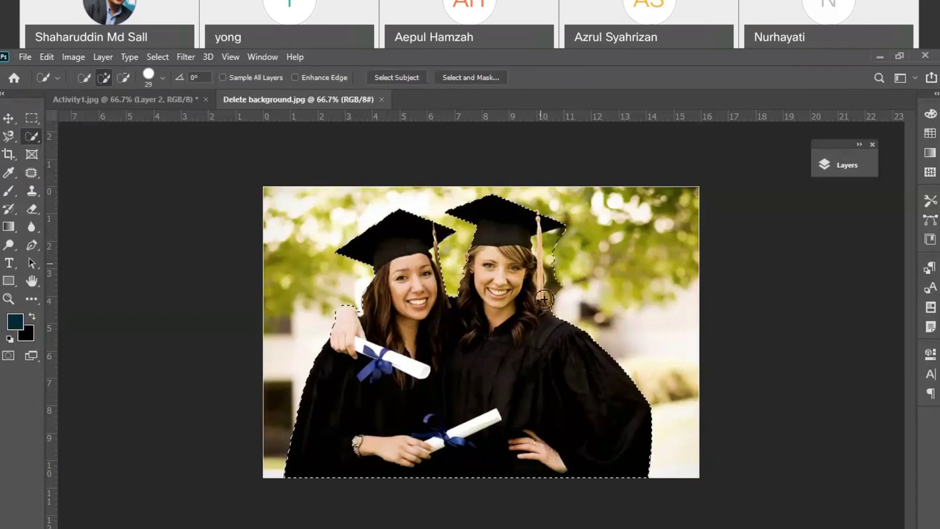
key("ctrl+z")
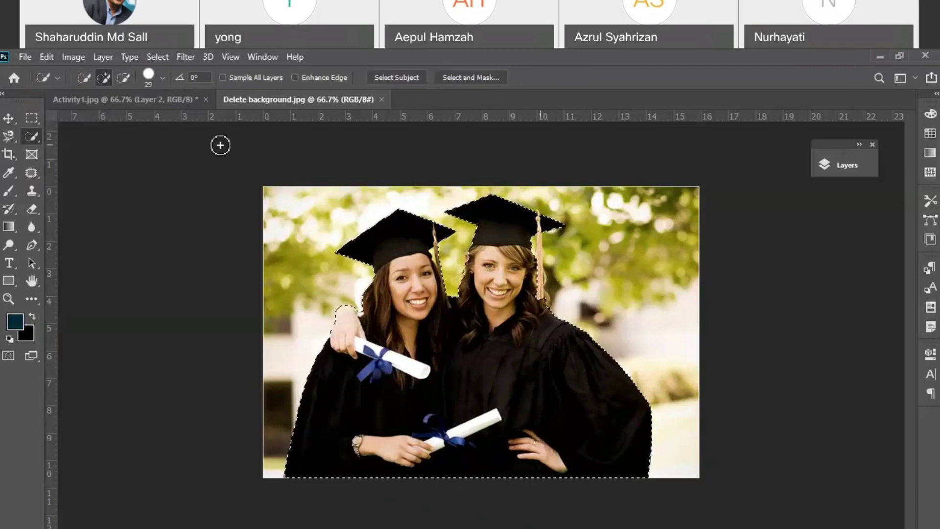
- Reduce the Quick Selection brush to 14 px and add the blonde graduate's cap tassel to the selection
left_click(163, 78)
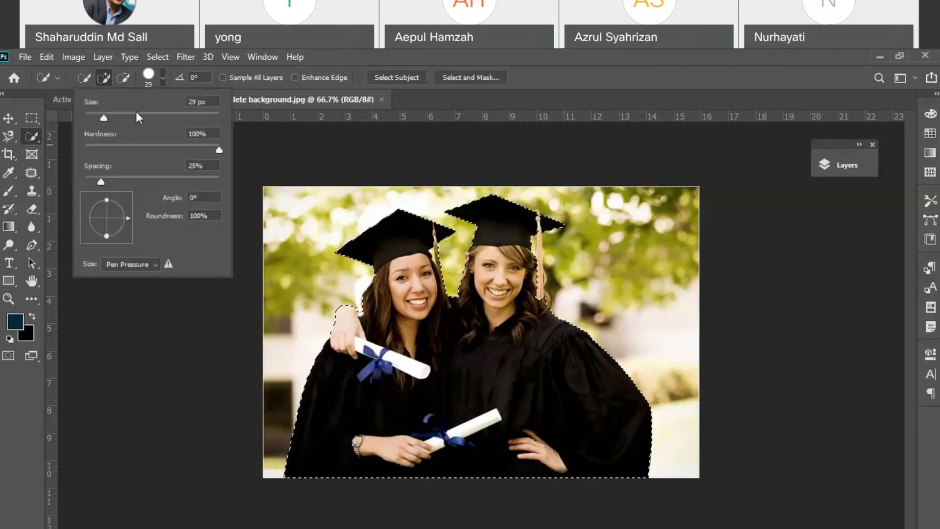
left_click_drag(98, 118, 94, 118)
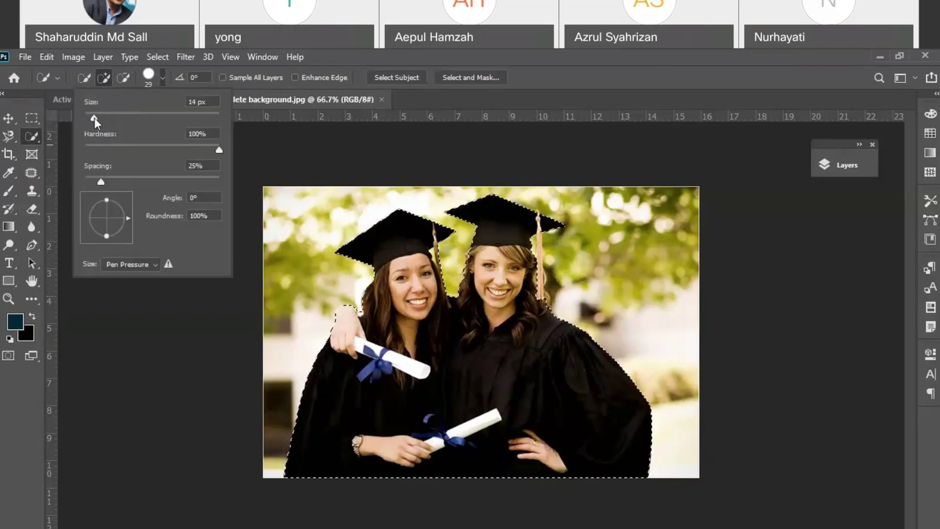
left_click(546, 249)
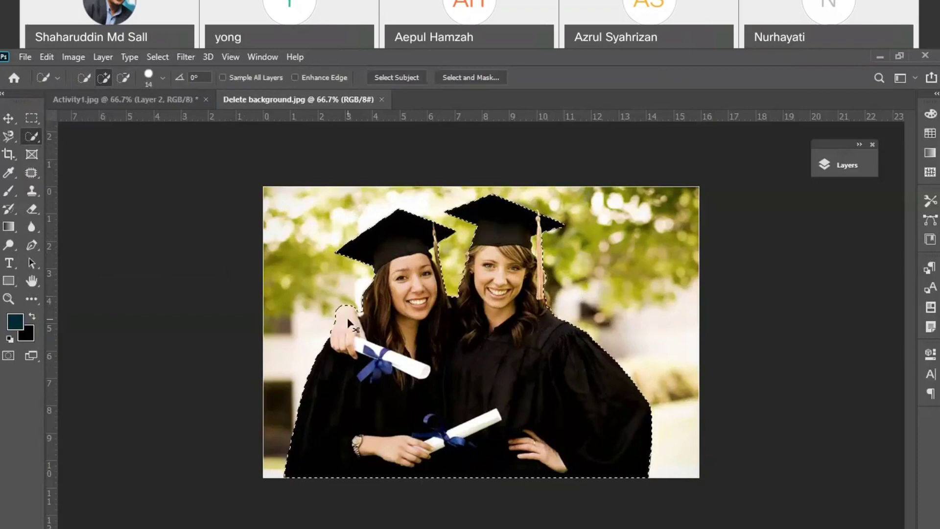
- Refine the selection around the brunette graduate's raised hand, subtracting the background above it and adding back the clipped wrist edge
key("ctrl+plus")
key("ctrl+plus")
key("ctrl+plus")
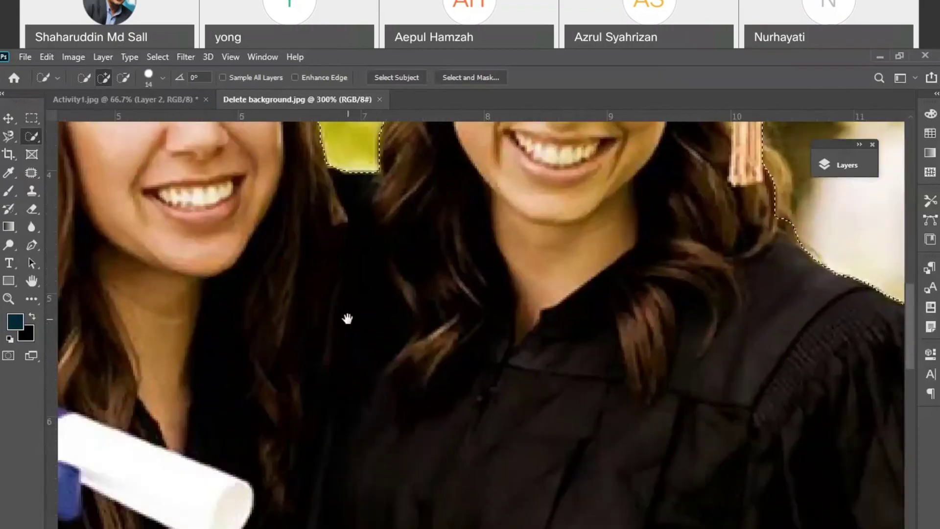
mouse_move(348, 319)
left_mouse_down()
mouse_move(612, 379)
mouse_move(351, 319)
left_mouse_up()
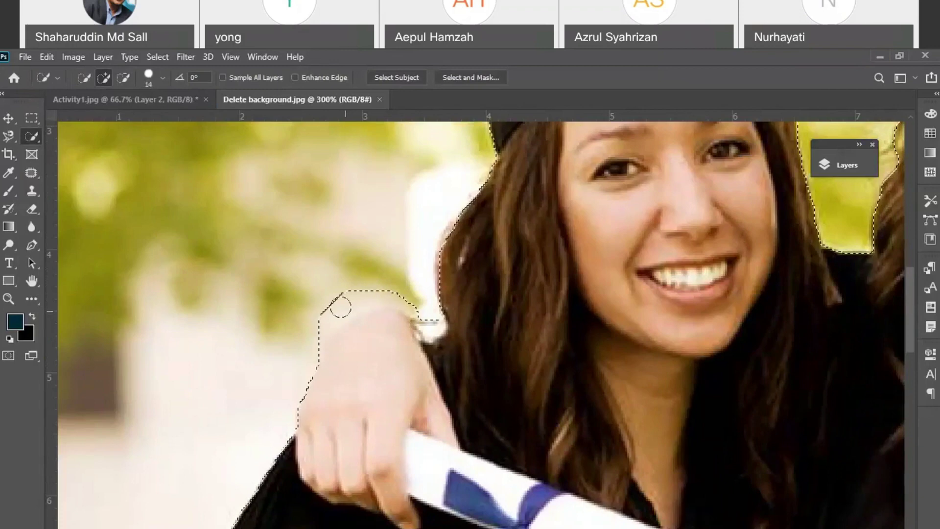
key("alt")
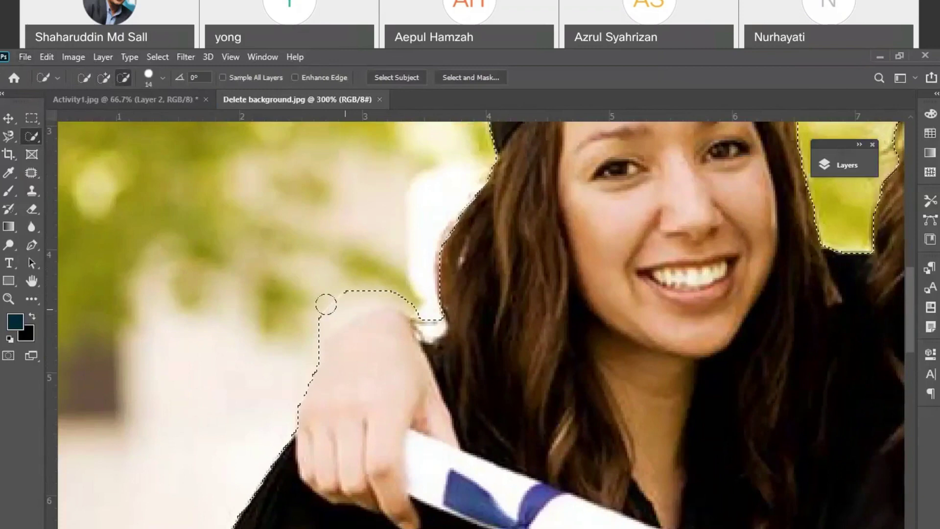
left_click(325, 304, "alt")
mouse_move(316, 308)
left_mouse_down()
mouse_move(346, 283)
mouse_move(398, 279)
mouse_move(407, 288)
left_mouse_up()
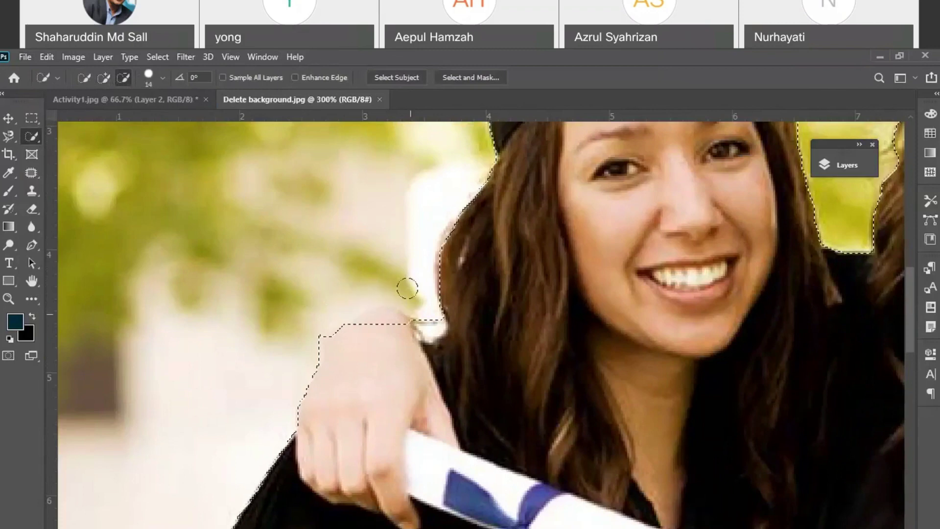
left_click(384, 322)
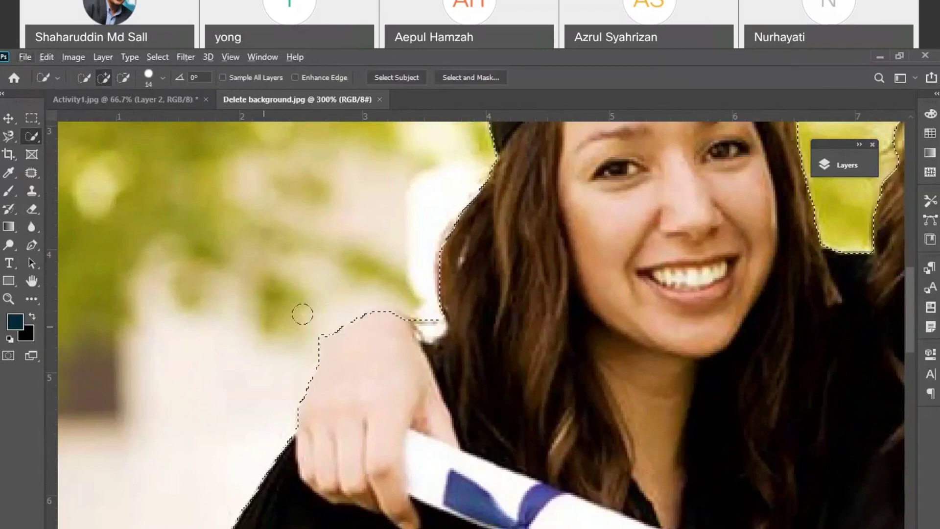
left_click(315, 335, "alt")
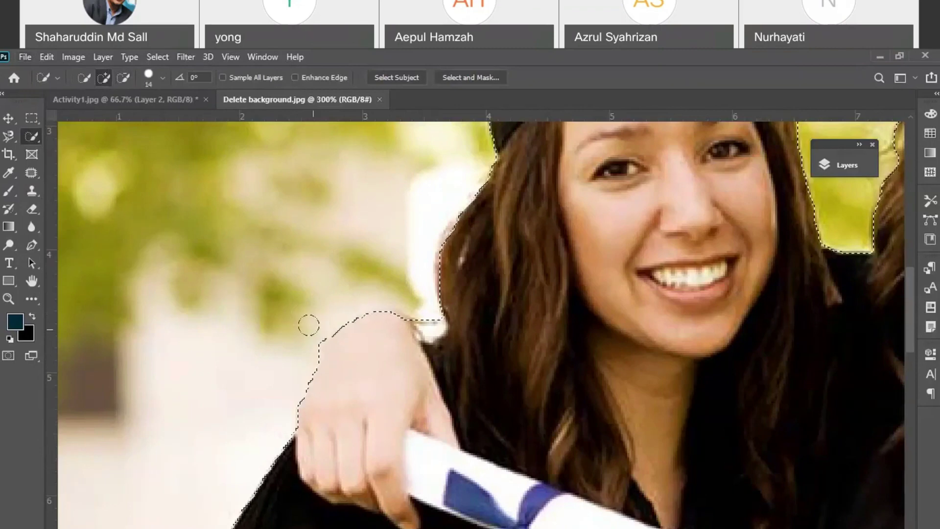
left_click(319, 328)
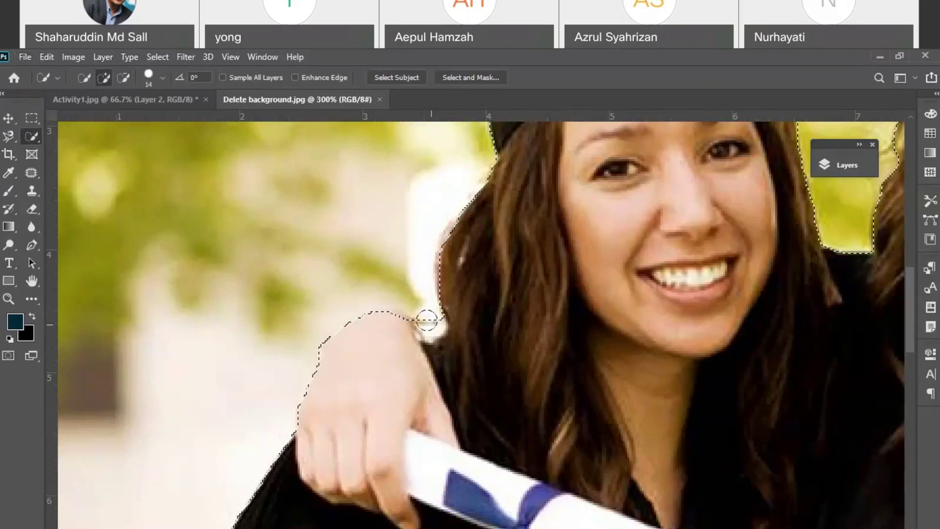
- Add the blonde graduate's loose hair beside the tassel end, just above her shoulder, to the selection
scroll(431, 324, "up", 2)
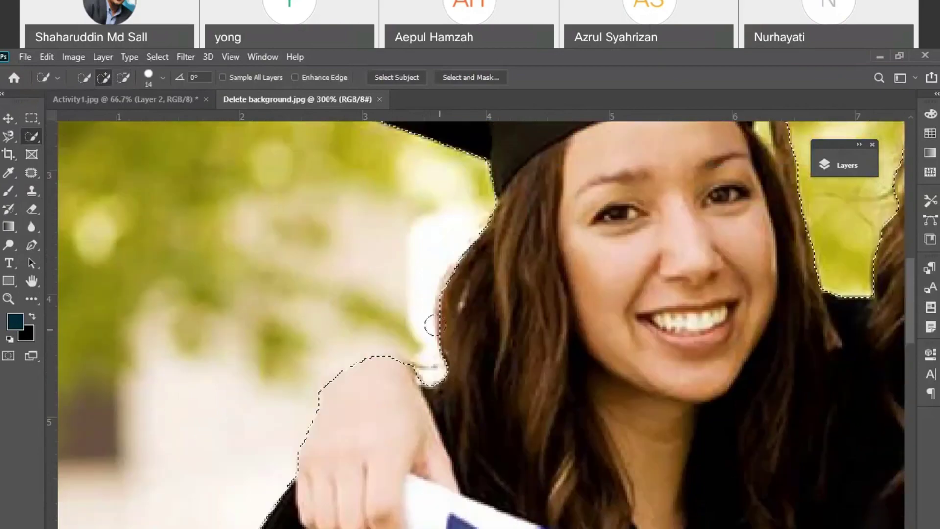
scroll(433, 324, "up", 8)
scroll(676, 350, "right", 12)
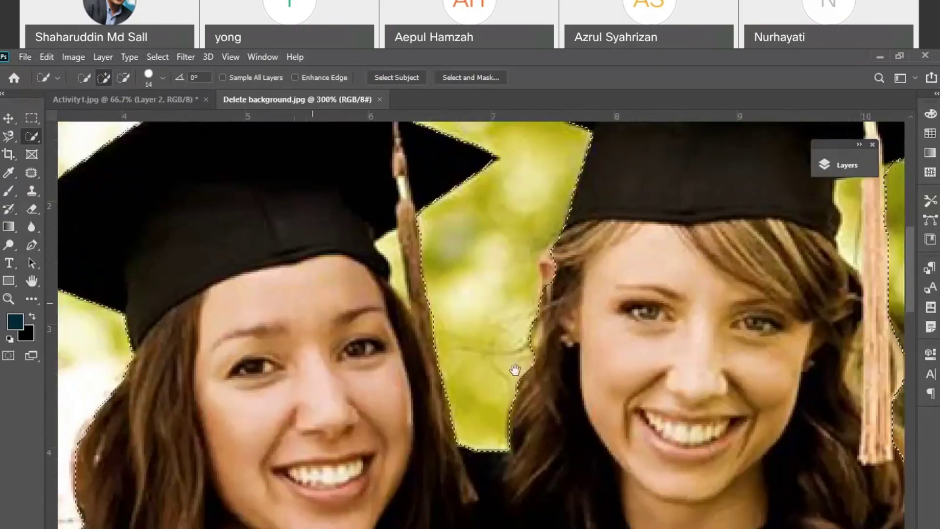
scroll(515, 370, "right", 16)
scroll(515, 370, "down", 3)
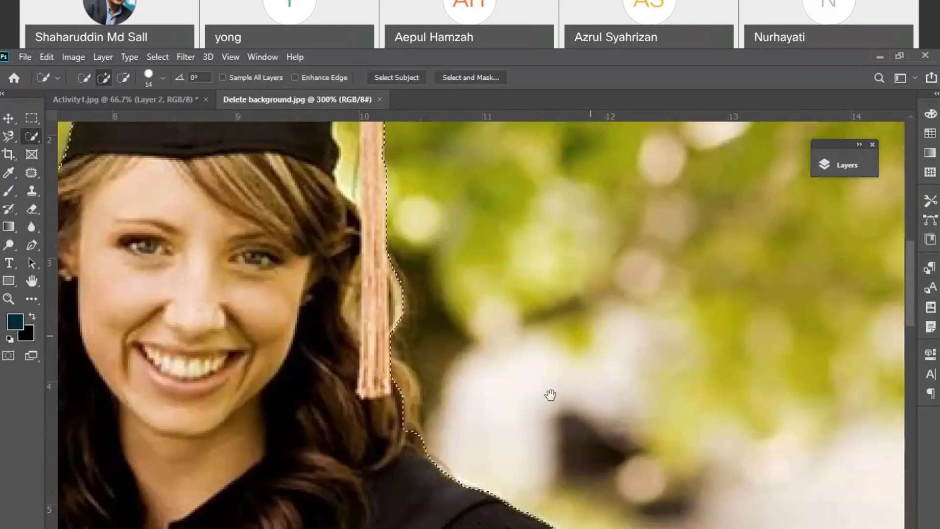
left_click_drag(550, 394, 590, 340)
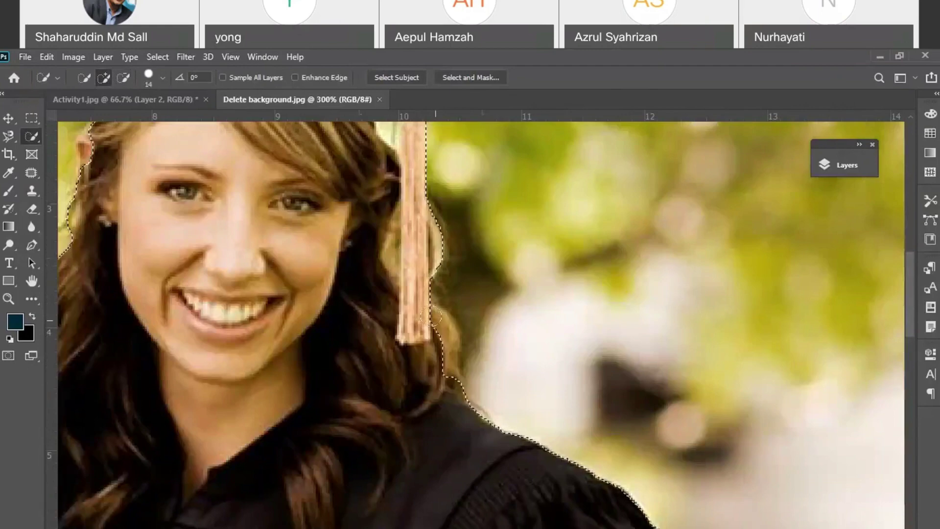
left_click_drag(441, 320, 438, 340)
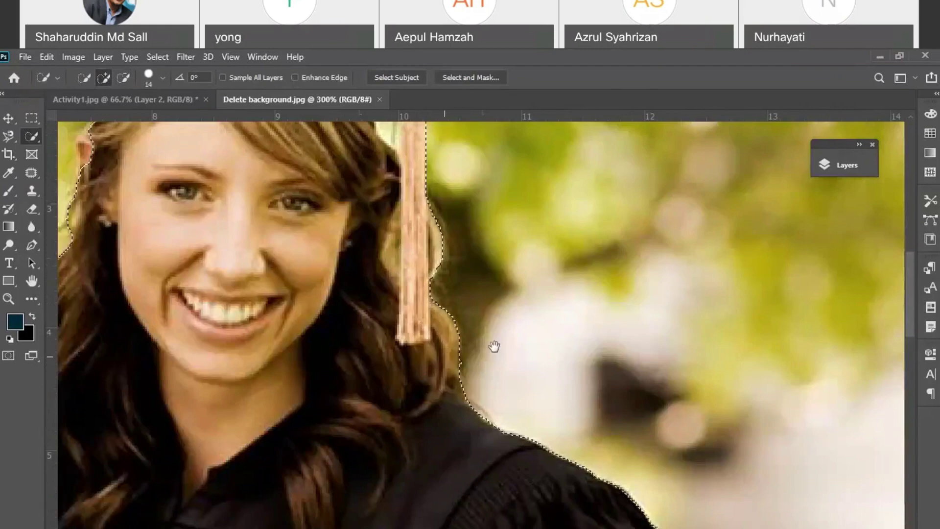
- Subtract the background gap between the blonde graduate's cap and her tassel from the selection
left_click_drag(397, 428, 575, 436)
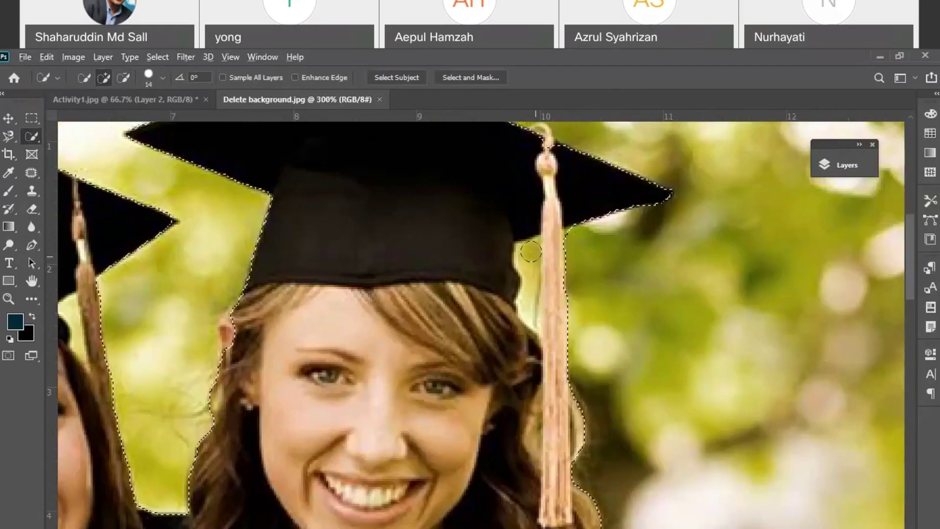
key("alt")
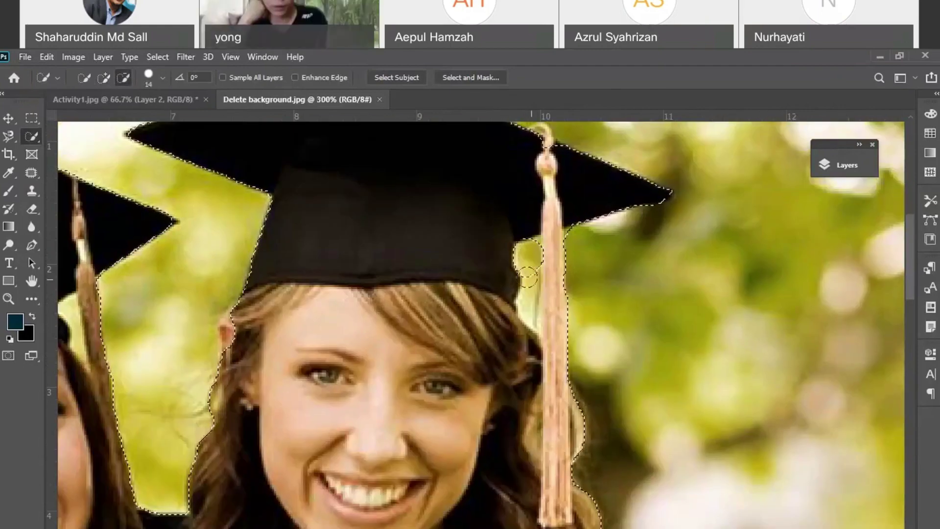
left_click_drag(525, 250, 526, 284)
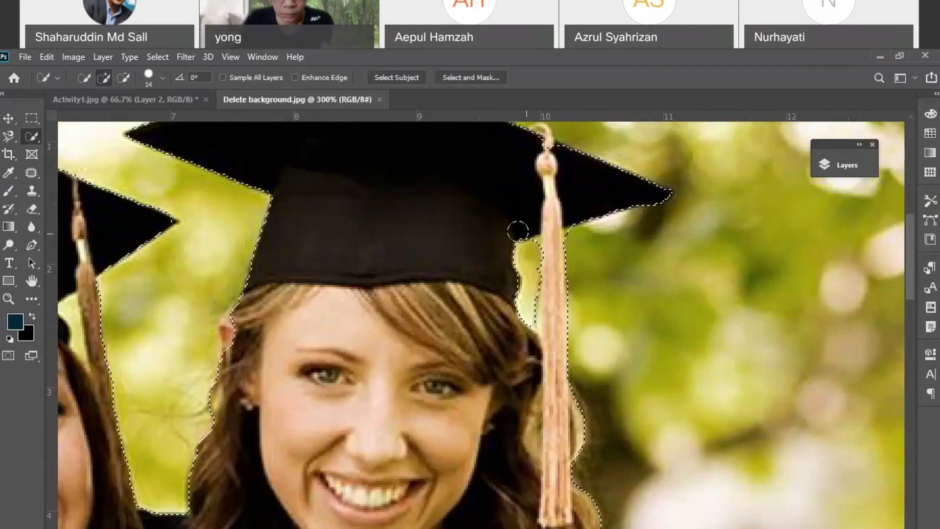
- Reduce the Quick Selection brush to 10 px and subtract the background gap between the brunette graduate's cap and tassel
left_click(158, 79)
left_click_drag(98, 121, 92, 117)
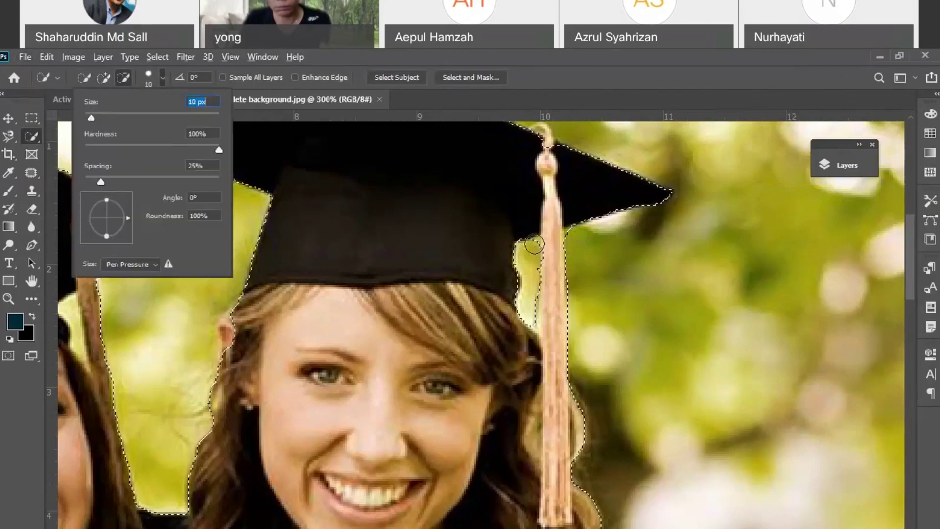
left_click(577, 237)
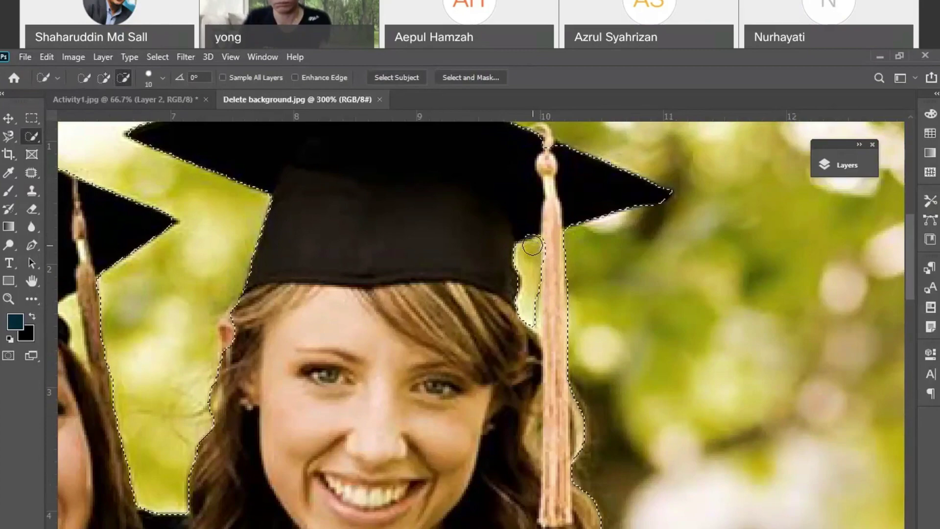
scroll(642, 275, "up", 1)
scroll(641, 275, "up", 5)
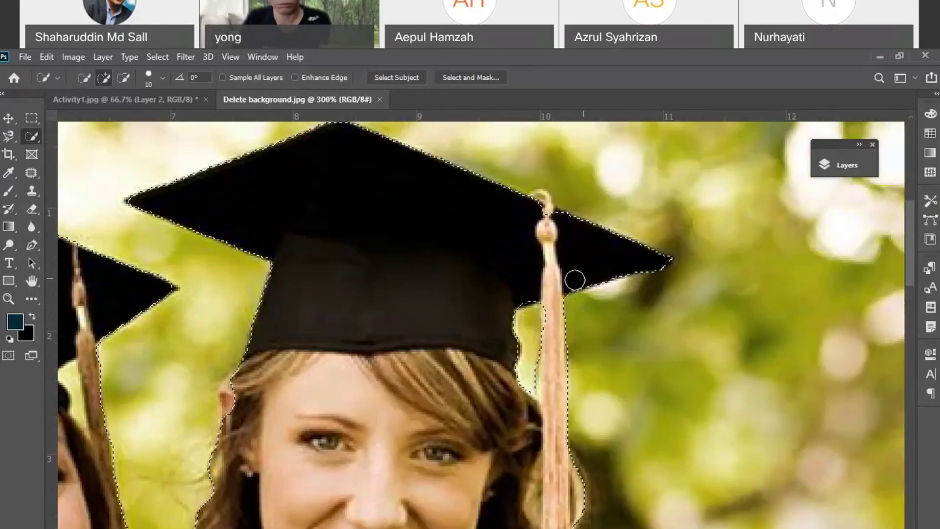
scroll(576, 280, "up", 2)
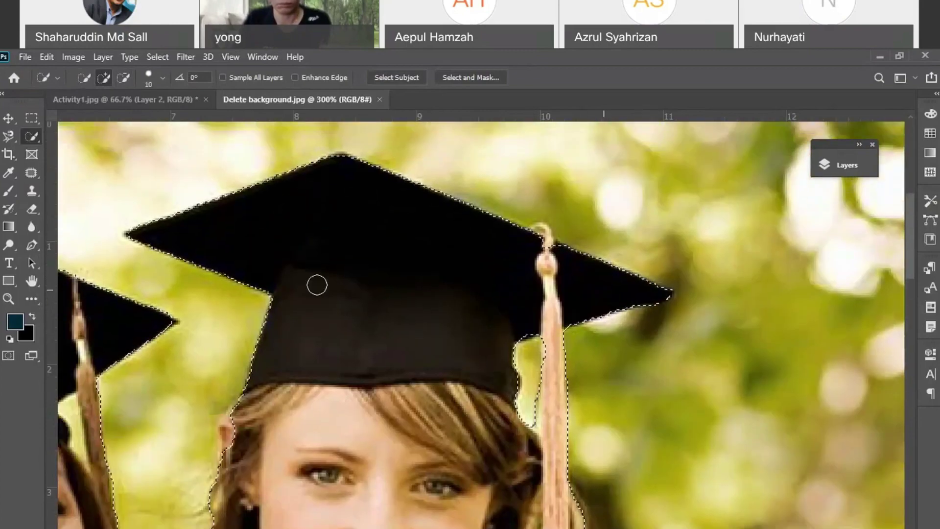
left_click_drag(317, 285, 776, 229)
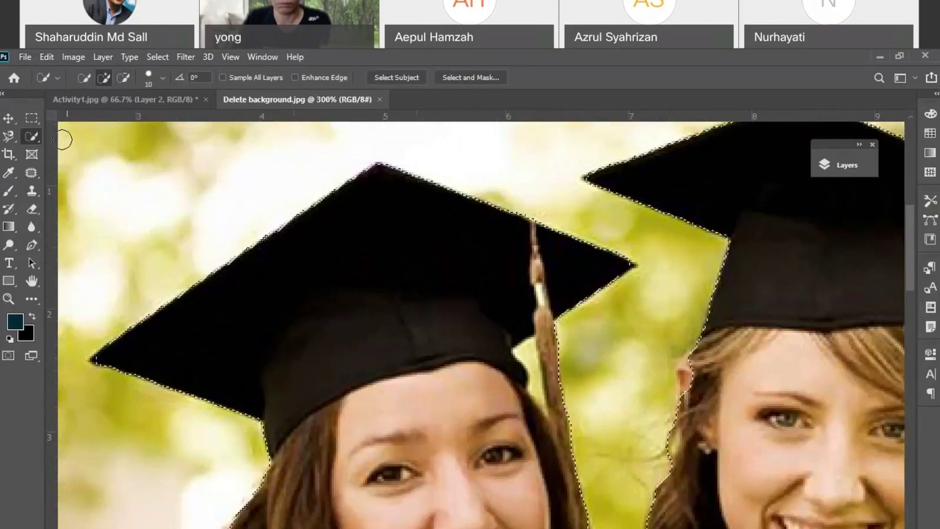
right_click(37, 139)
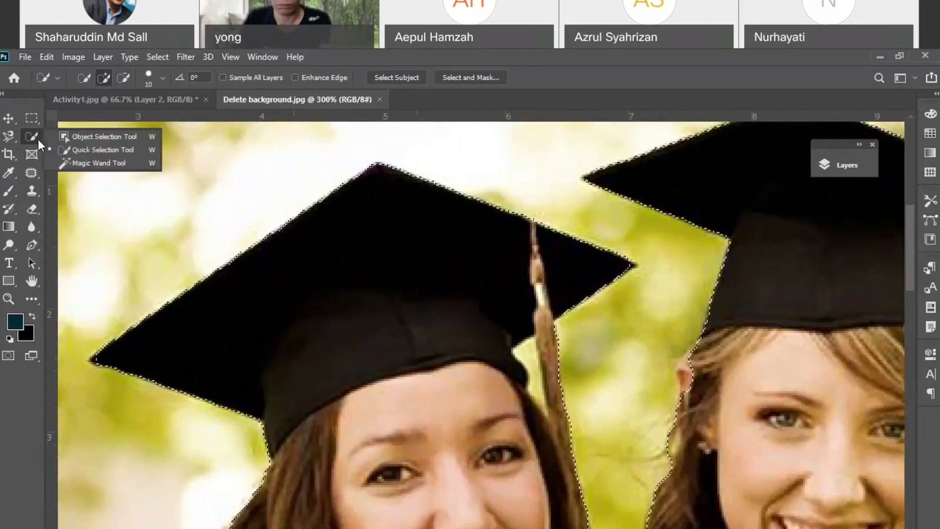
left_click(66, 151)
scroll(474, 403, "down", 4)
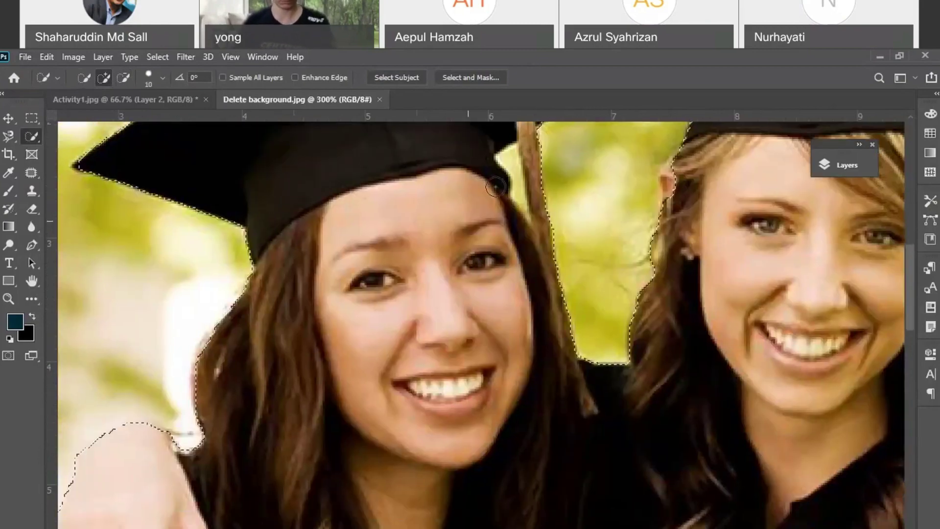
key("alt")
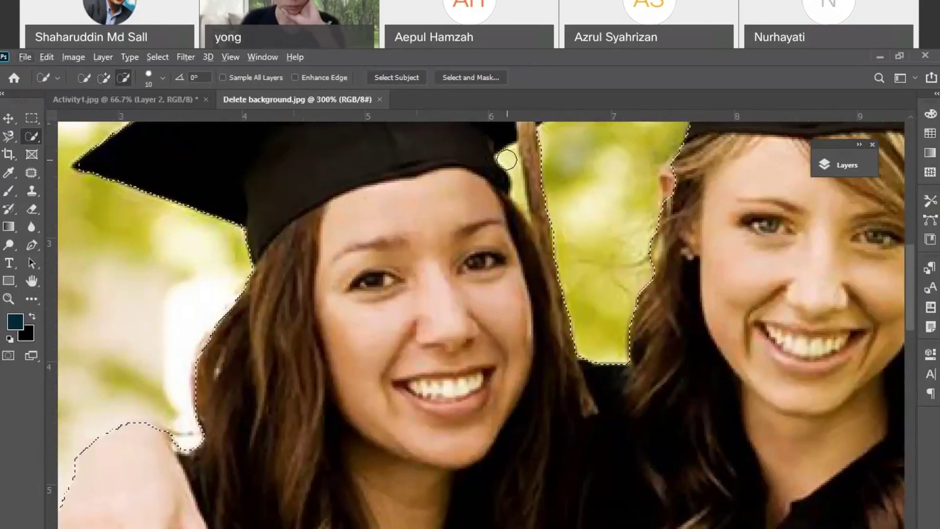
left_click(508, 160, "alt")
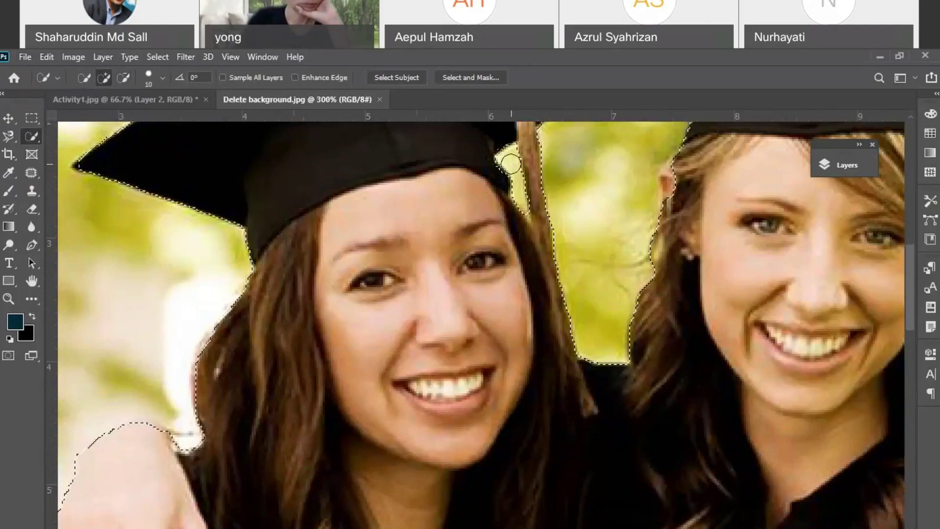
- Examine the selection outline around both graduates, checking the raised hand, sleeves, lower edge, hair, tassels and caps
scroll(420, 289, "down", 1)
scroll(420, 289, "down", 10)
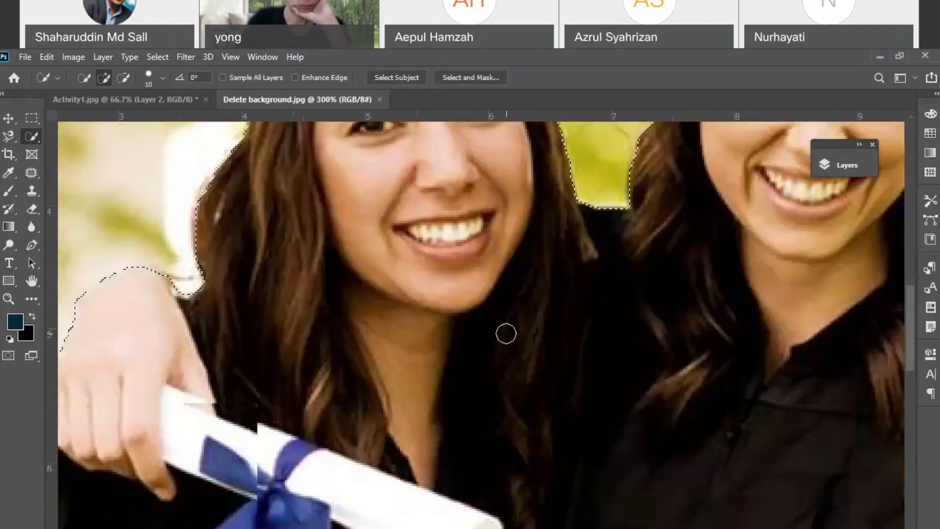
key("space")
left_click_drag(317, 294, 698, 145)
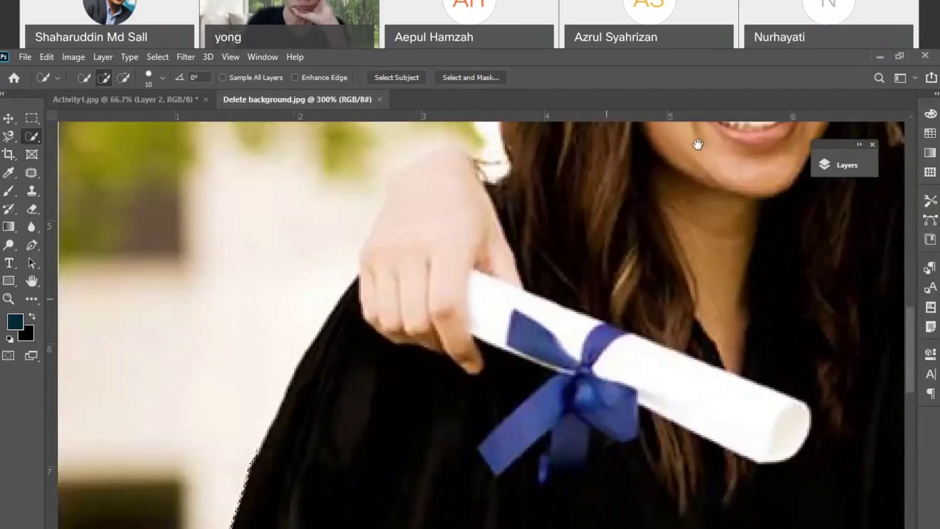
left_click_drag(519, 441, 161, 245)
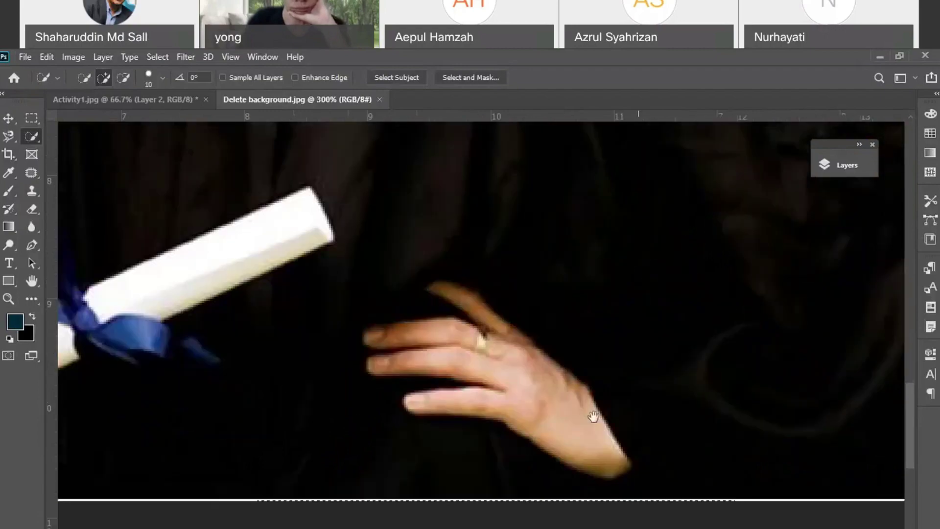
left_click_drag(594, 416, 543, 395)
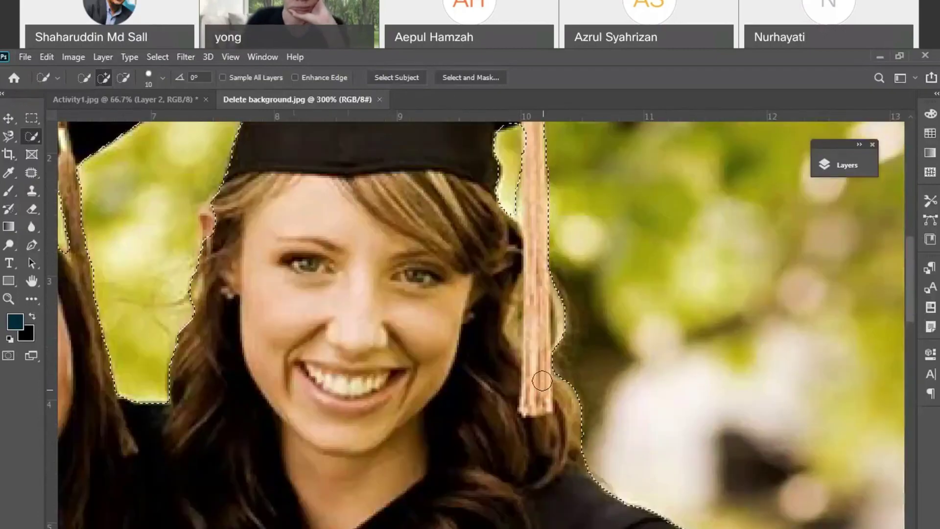
left_click_drag(519, 296, 557, 401)
left_click_drag(630, 257, 666, 337)
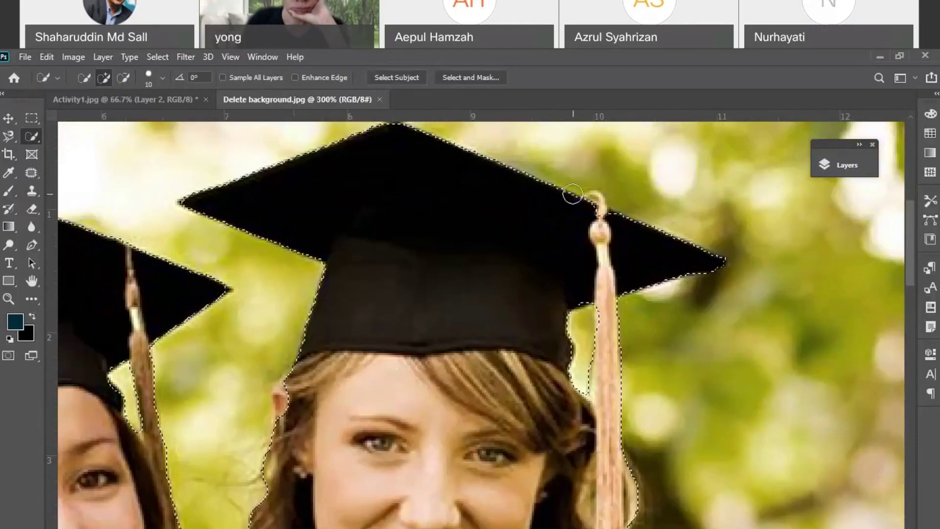
left_click_drag(430, 148, 504, 225)
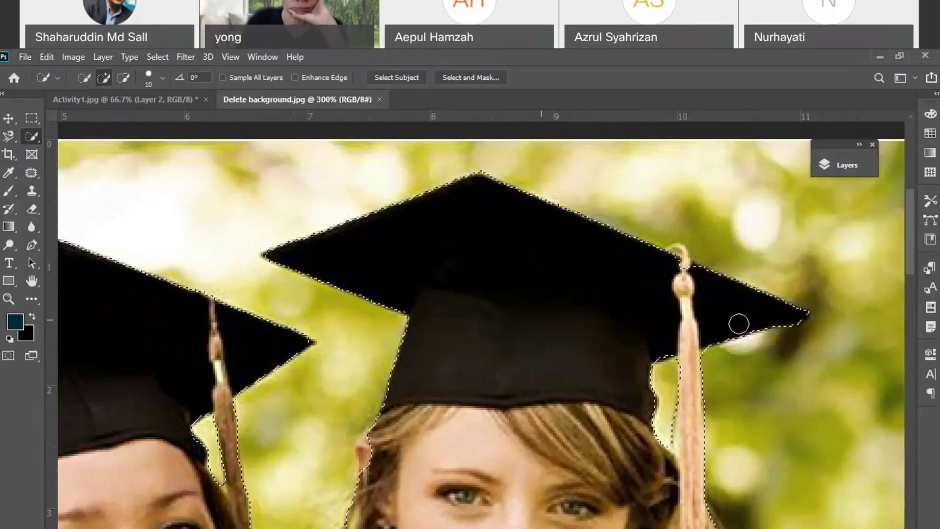
key("space")
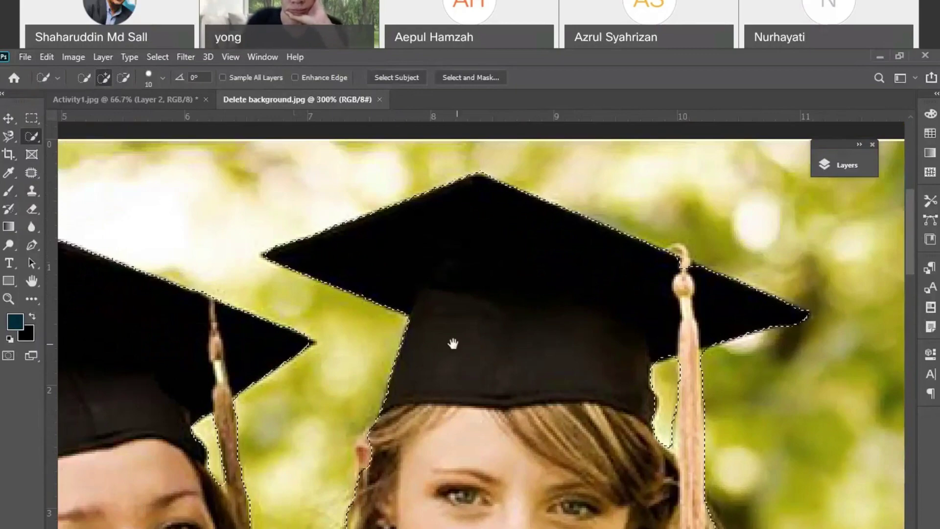
left_click_drag(452, 344, 577, 311)
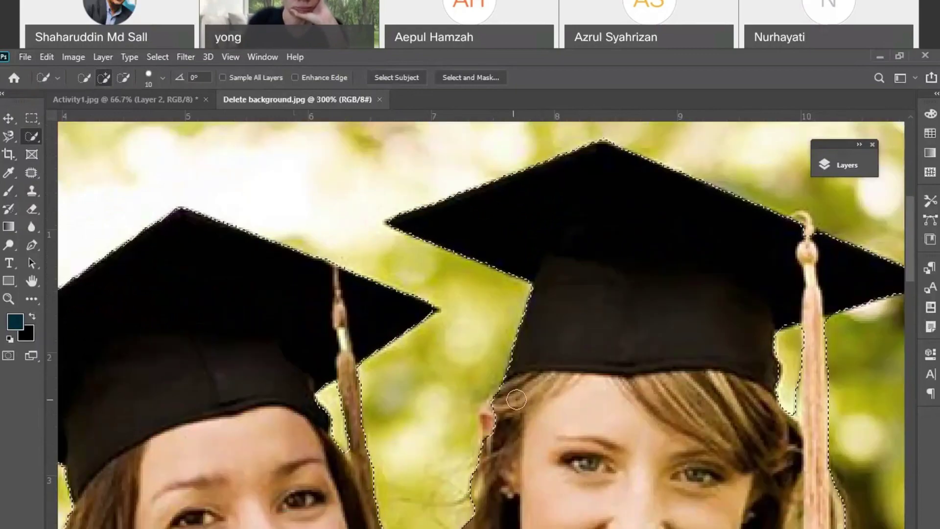
- Touch up the selection edge around the blonde graduate's ear, just below her cap
key("alt")
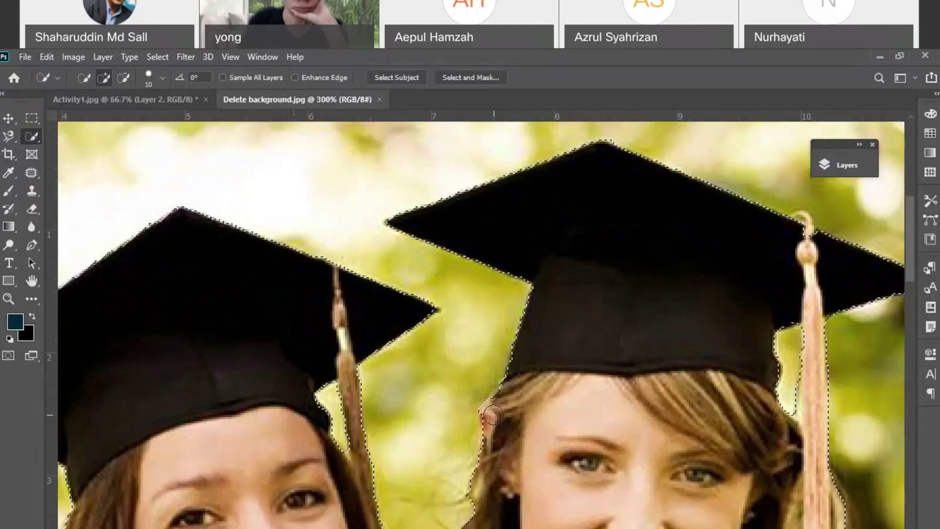
left_click(493, 423)
left_click_drag(494, 422, 597, 313)
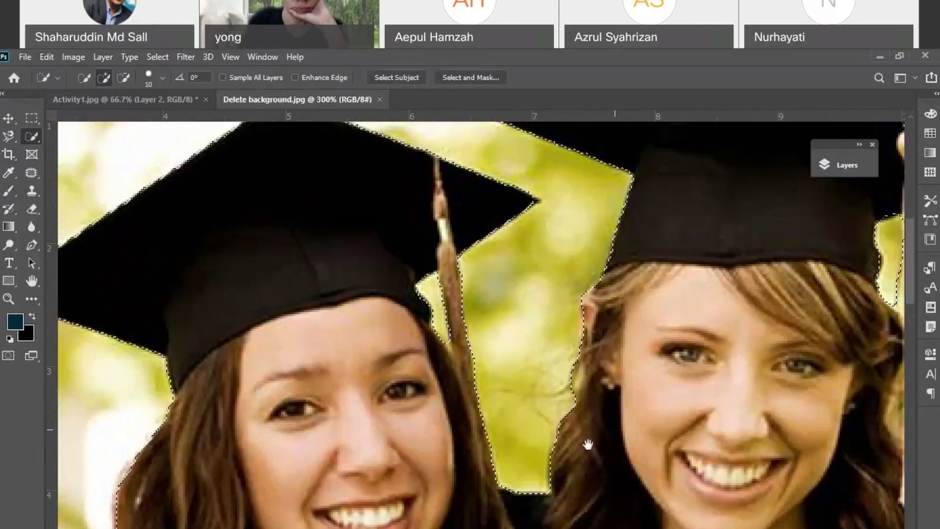
- Copy the selected graduates and paste them into Activity1.jpg as a new layer
left_click_drag(365, 401, 523, 331)
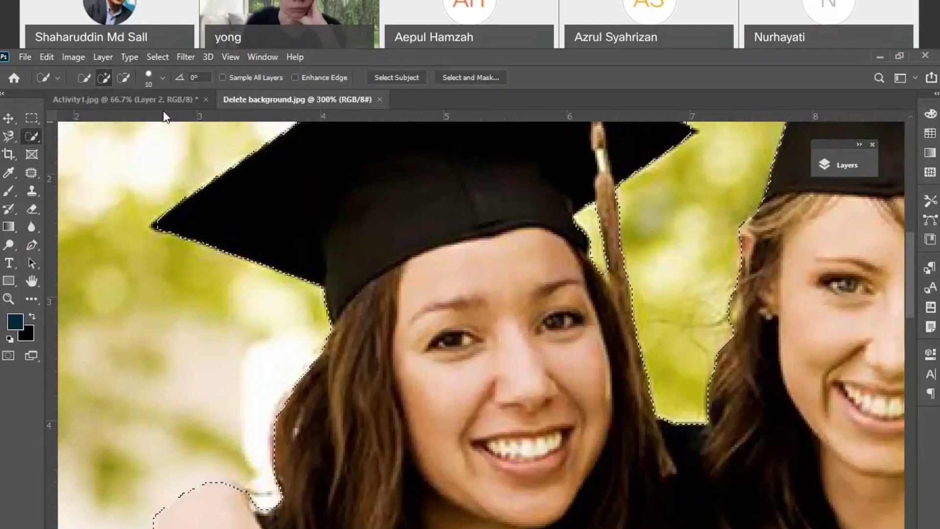
left_click(111, 101)
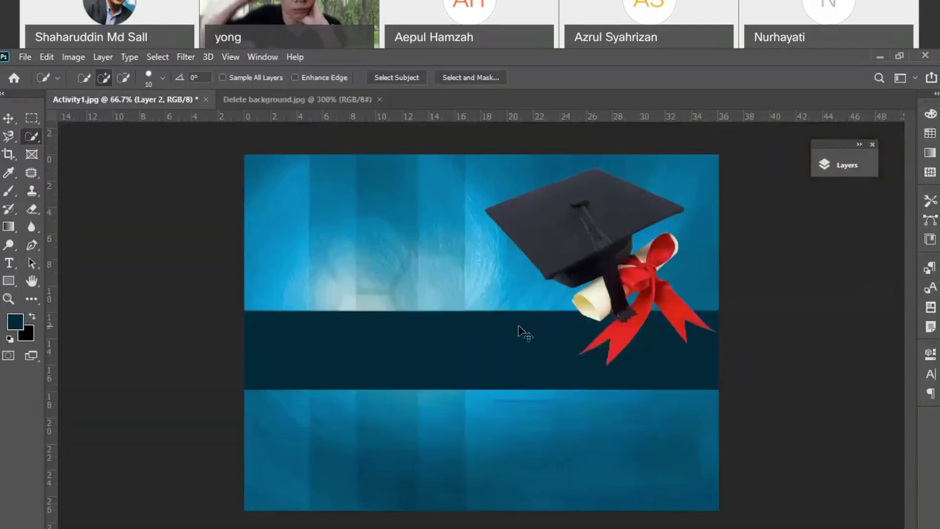
key("ctrl+v")
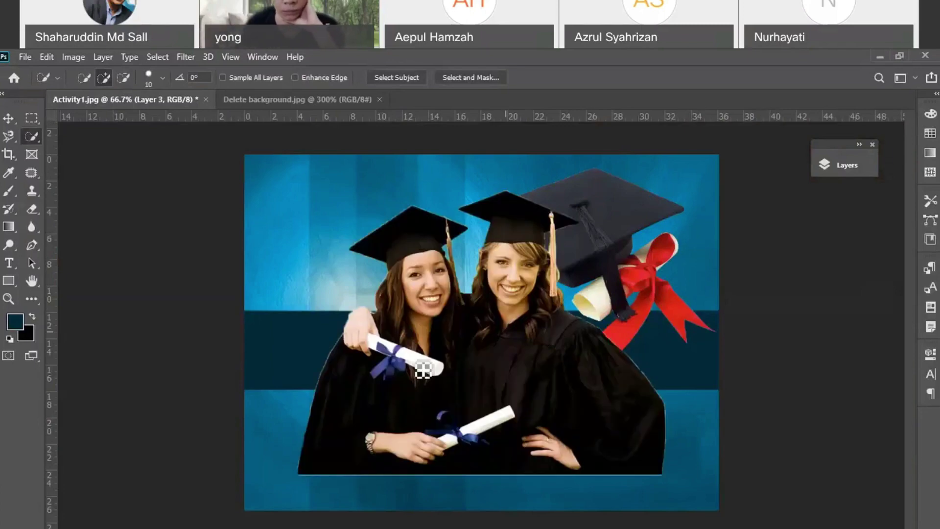
- Rename the pasted graduates' layer to Quick
left_click(840, 166)
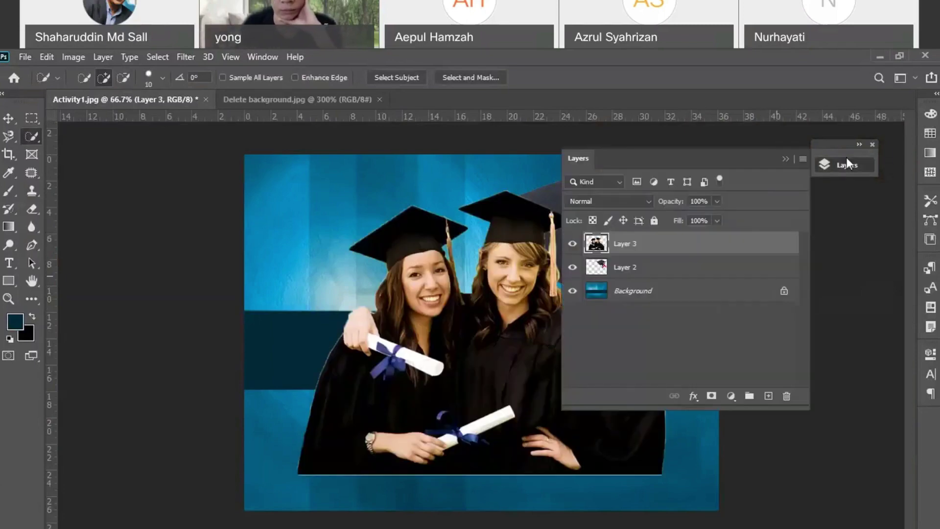
double_click(626, 244)
type("Ou")
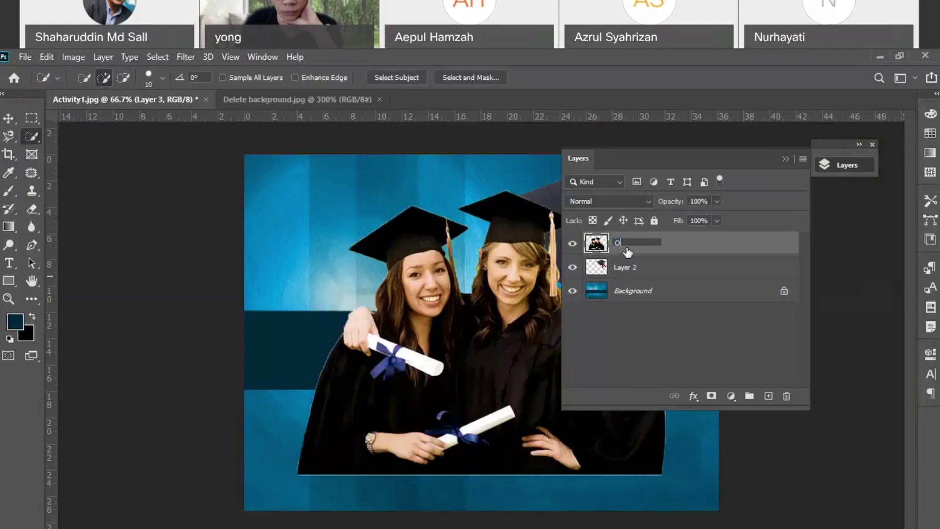
type("ick")
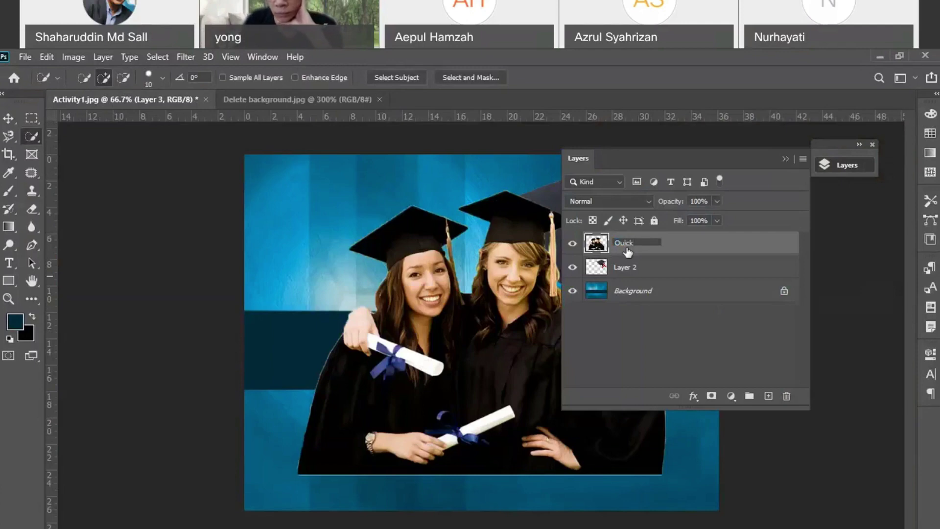
- Return to Delete background.jpg and clear the selection around the graduates
left_click(272, 98)
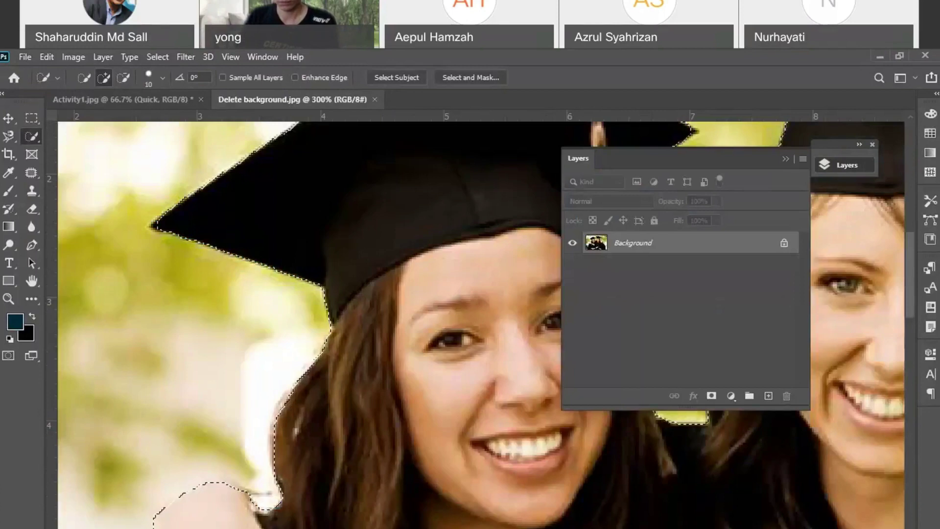
key("ctrl+d")
key("m")
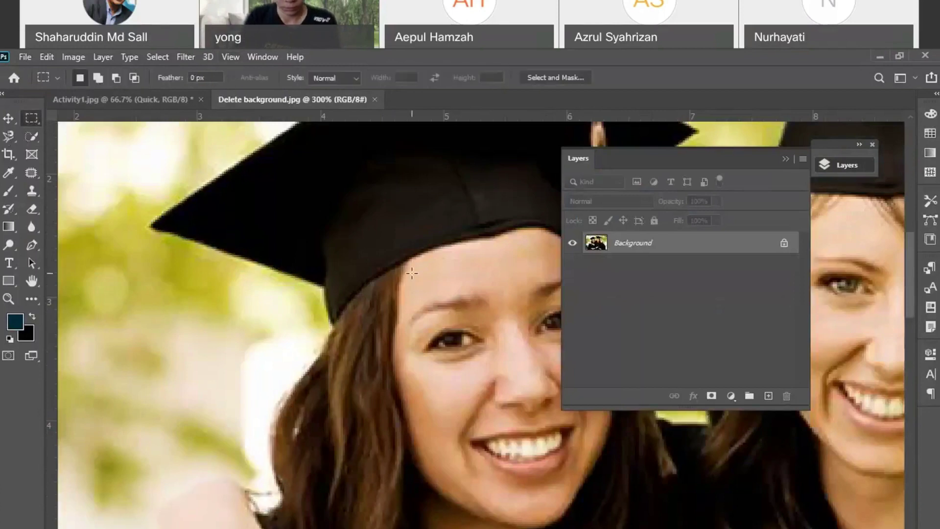
- Try tracing part of the brunette graduate's cap with the Magnetic Lasso and discard the resulting selection
left_click(9, 138)
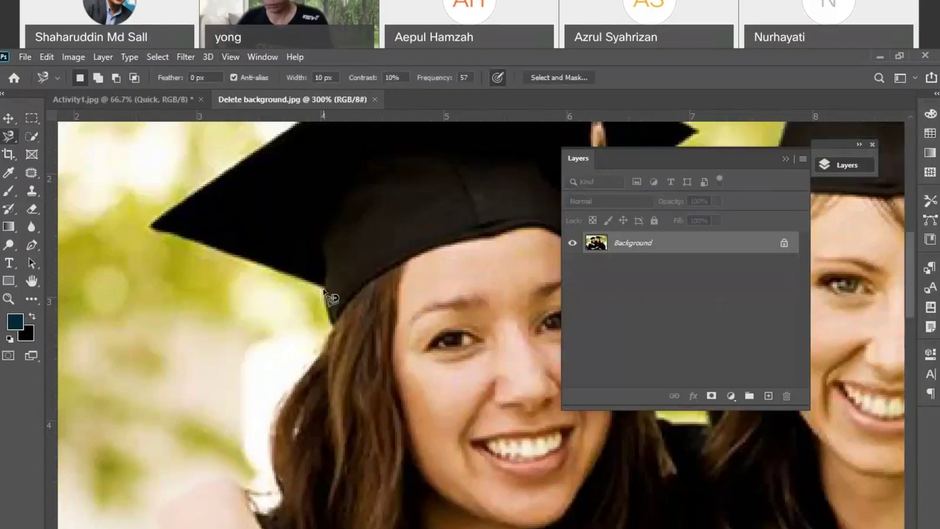
left_click(322, 287)
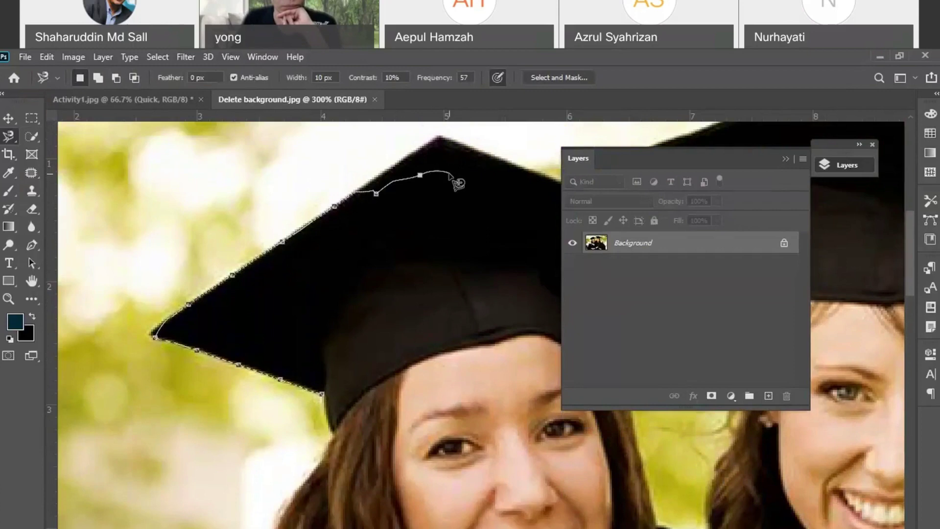
left_click(322, 394)
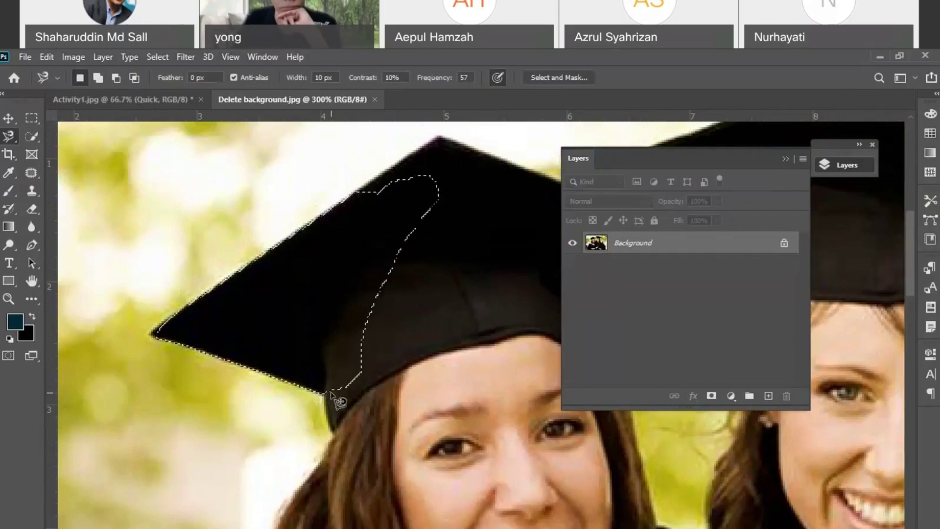
left_click(31, 118)
left_click(317, 245)
key("ctrl+minus")
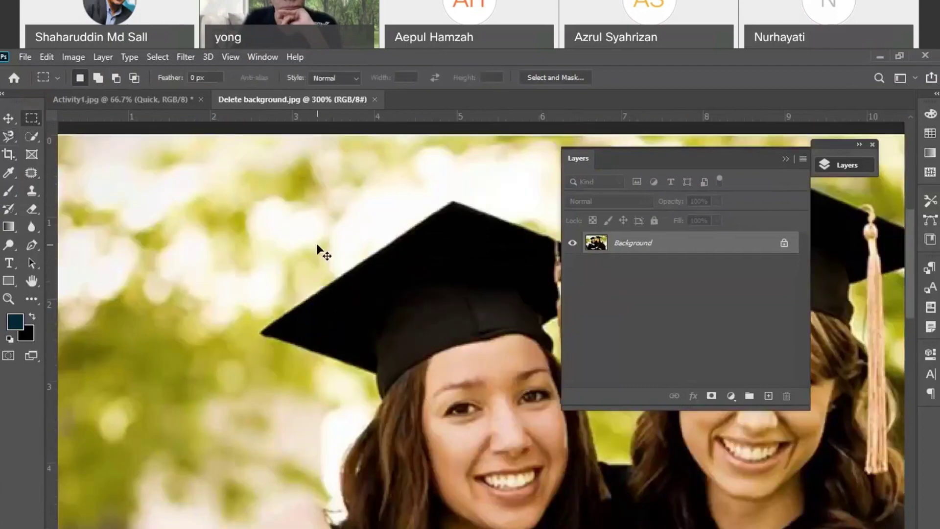
key("ctrl+minus")
key("ctrl+minus")
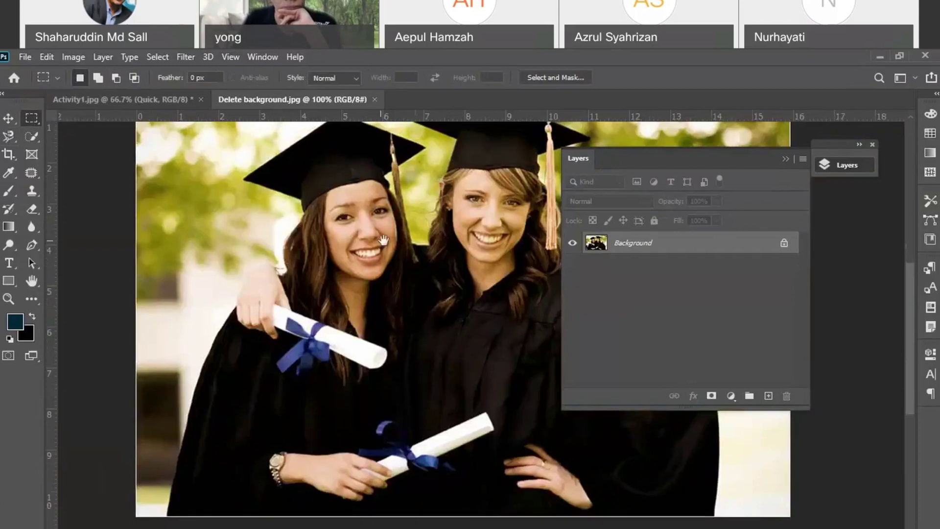
left_click(786, 159)
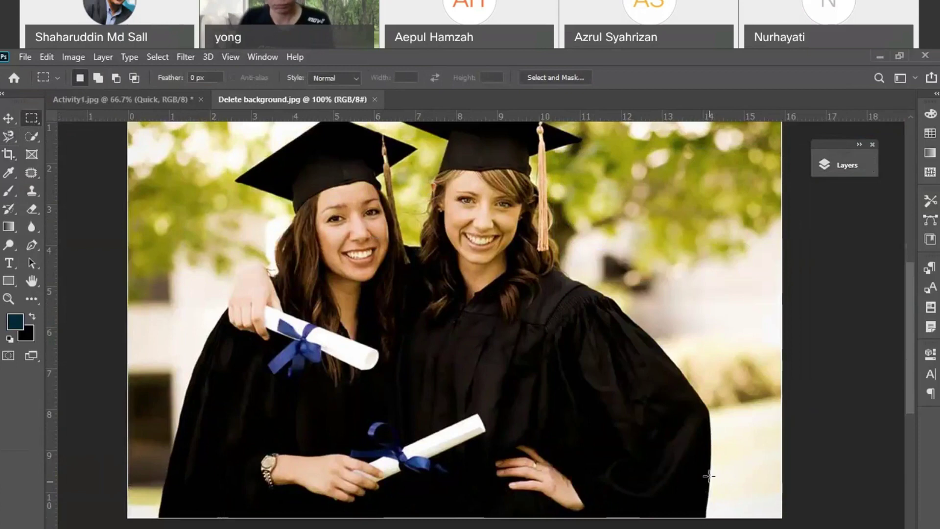
left_click(10, 135)
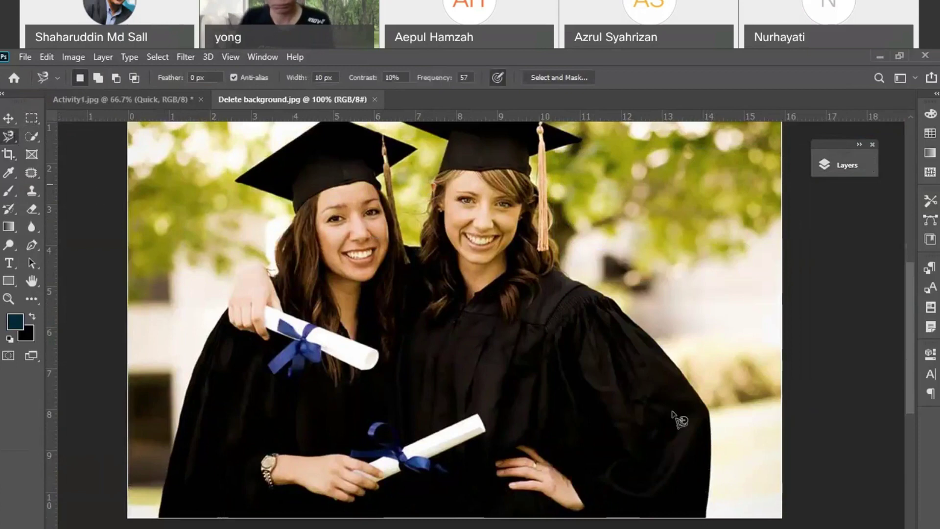
left_click(706, 516)
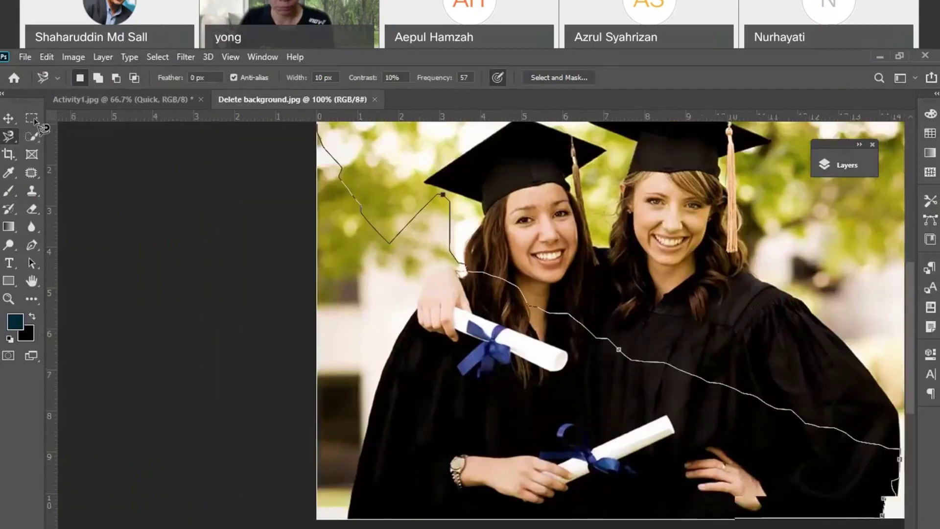
double_click(34, 121)
left_click(32, 119)
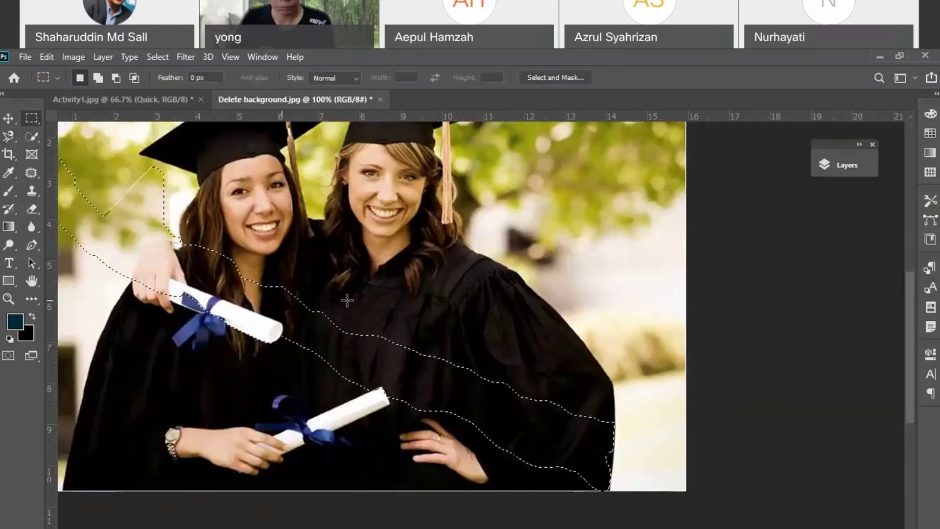
left_click(347, 301)
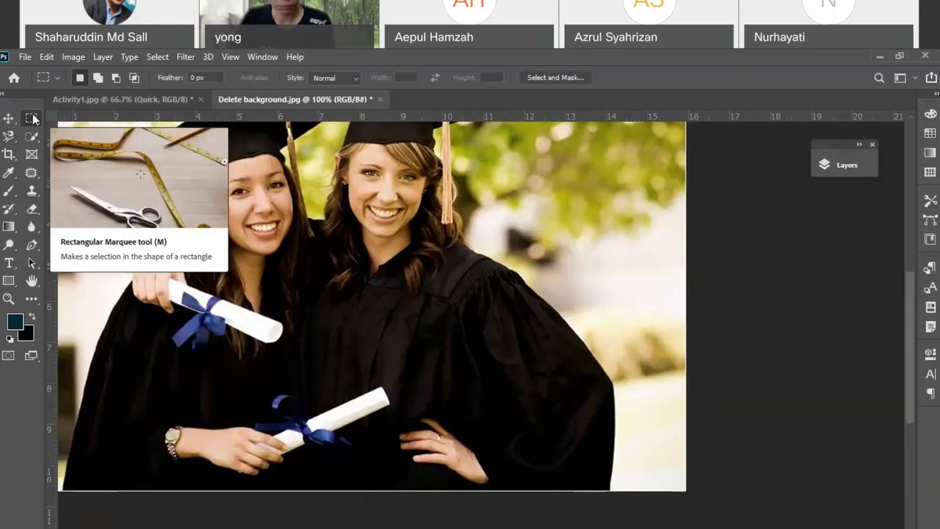
- Trace around both graduates with the Magnetic Lasso, starting and closing the selection at the blonde graduate's lower gown corner
left_click(12, 137)
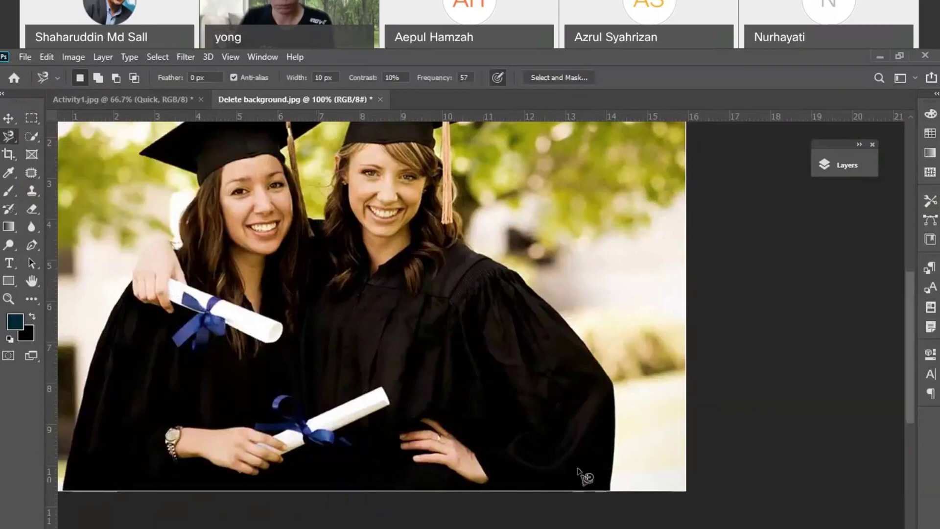
left_click(610, 487)
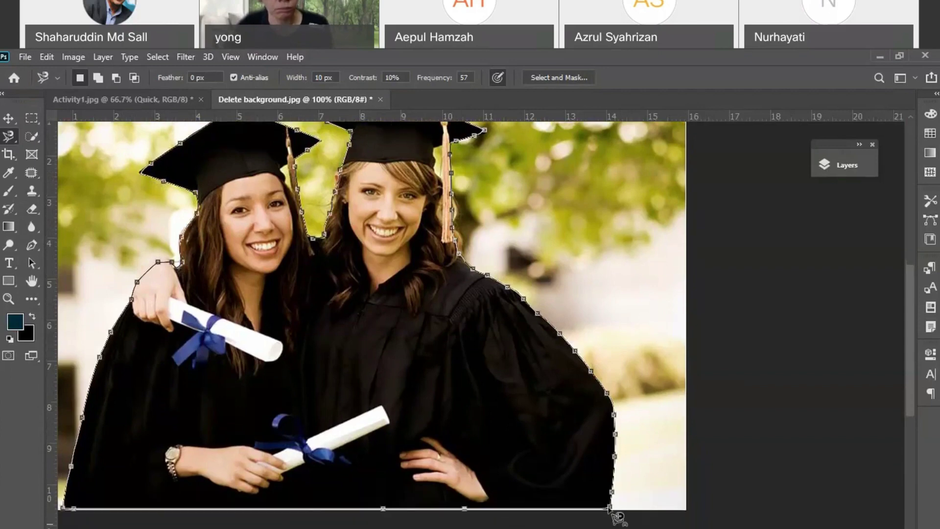
left_click(609, 509)
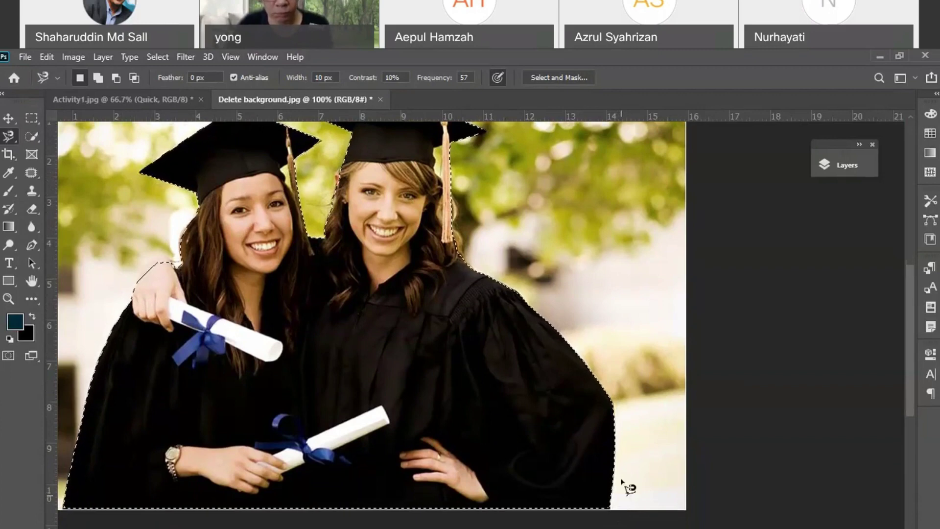
- Copy the selected graduates into Activity1.jpg as a new layer and move the copy down and right, off the Quick layer's graduates
left_click_drag(186, 125, 689, 404)
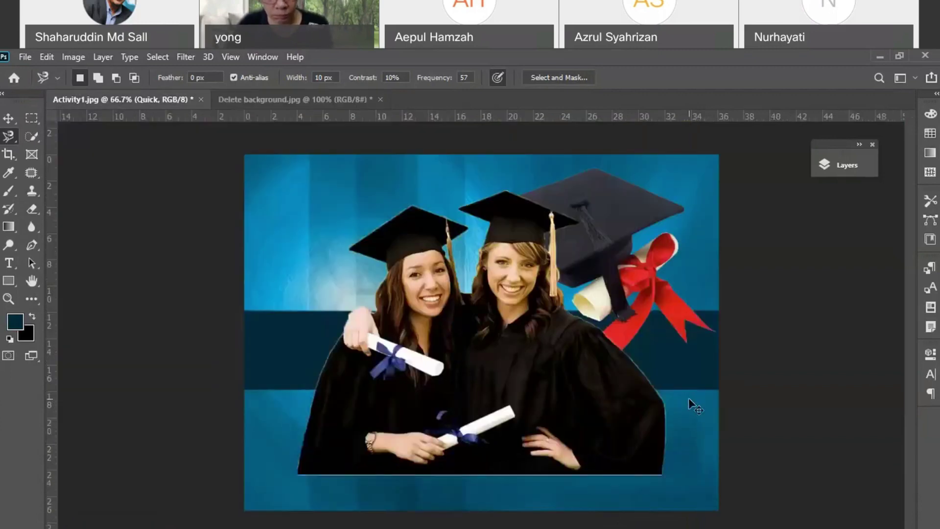
left_click(27, 119)
key("v")
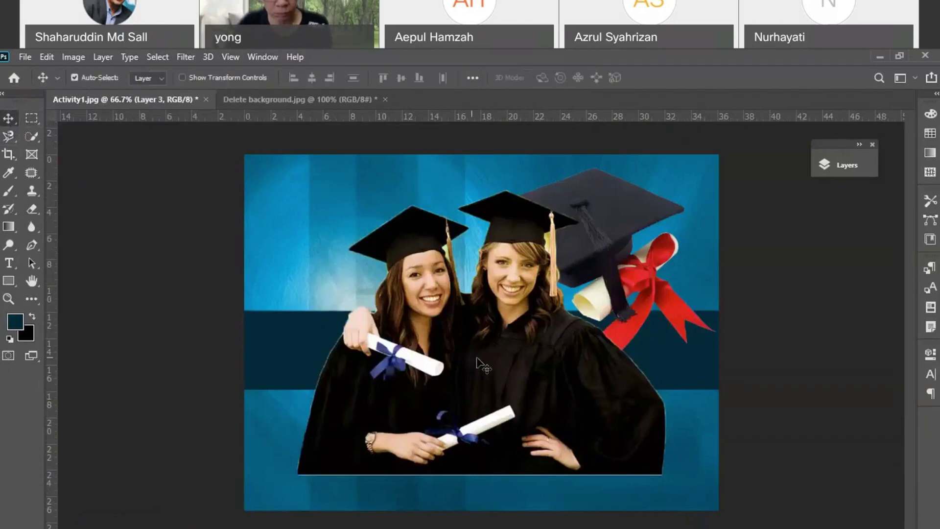
left_click_drag(499, 371, 570, 383)
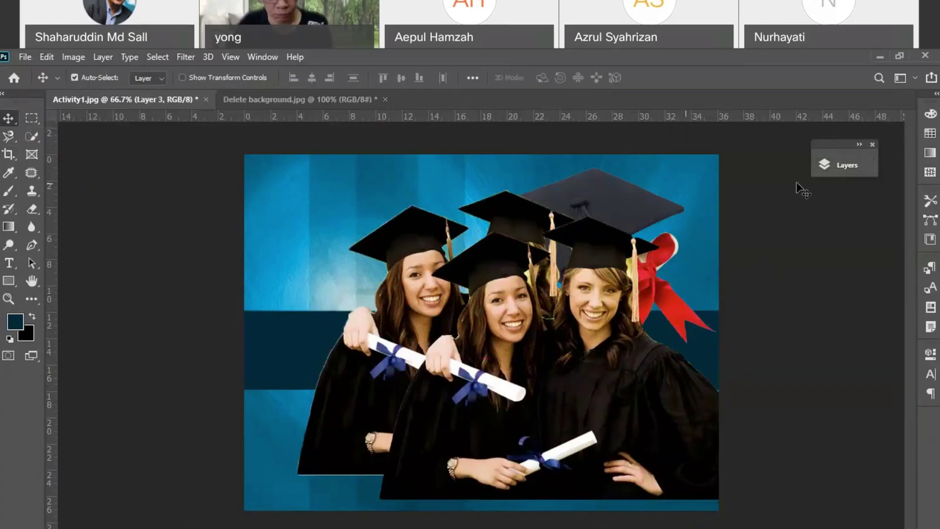
- Rename the newly pasted graduates' layer to Lasso
left_click(835, 167)
double_click(626, 243)
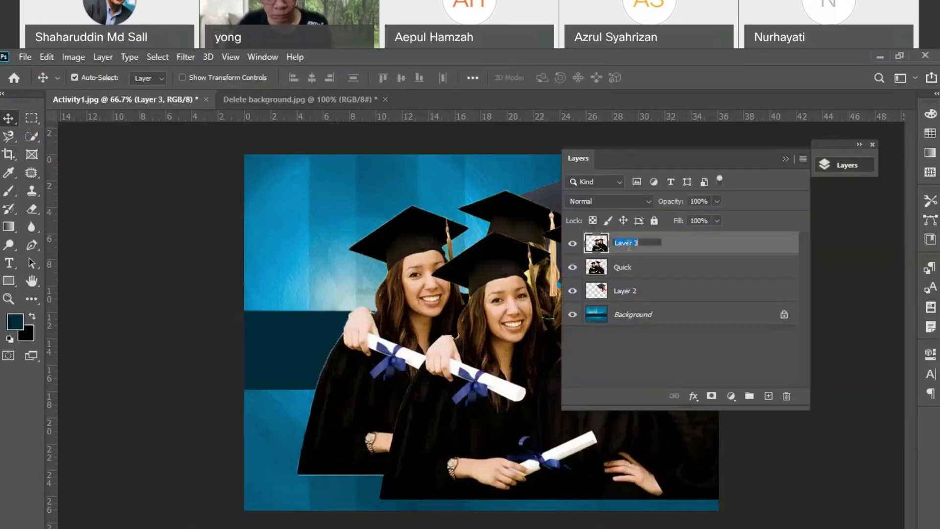
type("Lasso")
key("Return")
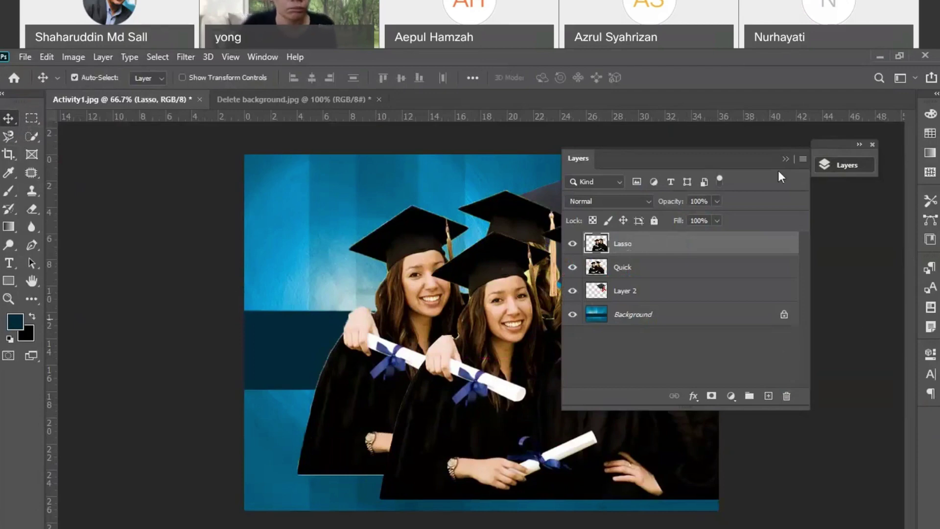
- Arrange the two cutouts side by side, with the Quick layer on the cover's left and the Lasso layer level with it on the right
left_click(655, 268)
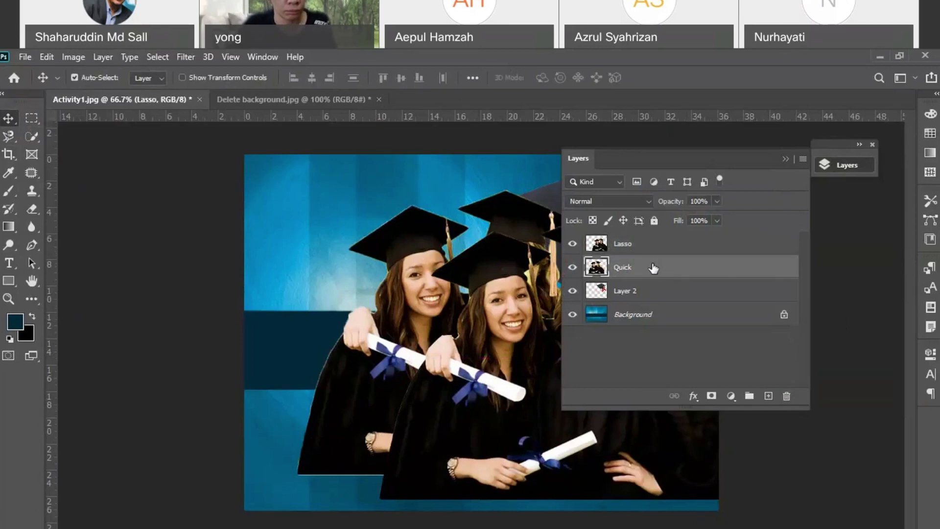
mouse_move(403, 284)
left_mouse_down()
mouse_move(326, 263)
mouse_move(318, 230)
mouse_move(305, 259)
left_mouse_up()
left_click(648, 253)
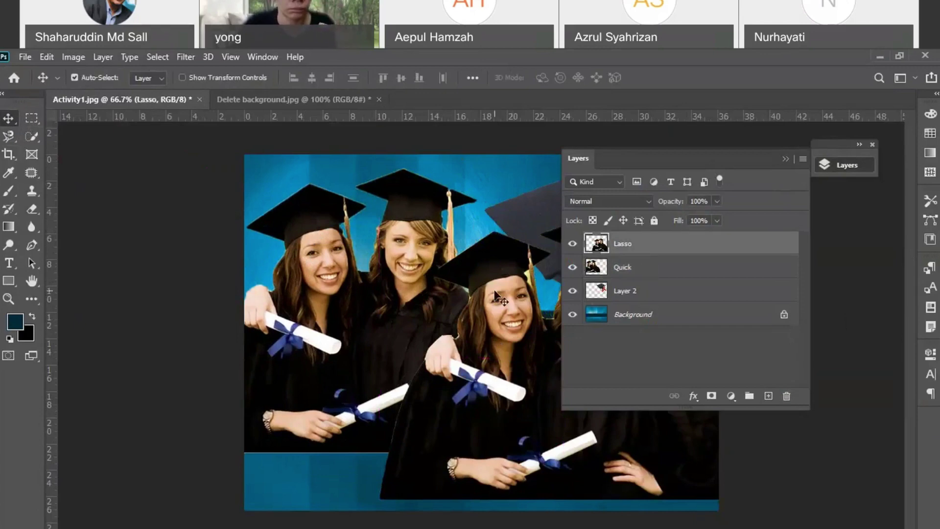
mouse_move(496, 294)
left_mouse_down()
mouse_move(534, 193)
mouse_move(507, 233)
mouse_move(500, 275)
mouse_move(515, 239)
mouse_move(529, 242)
left_mouse_up()
left_click(785, 159)
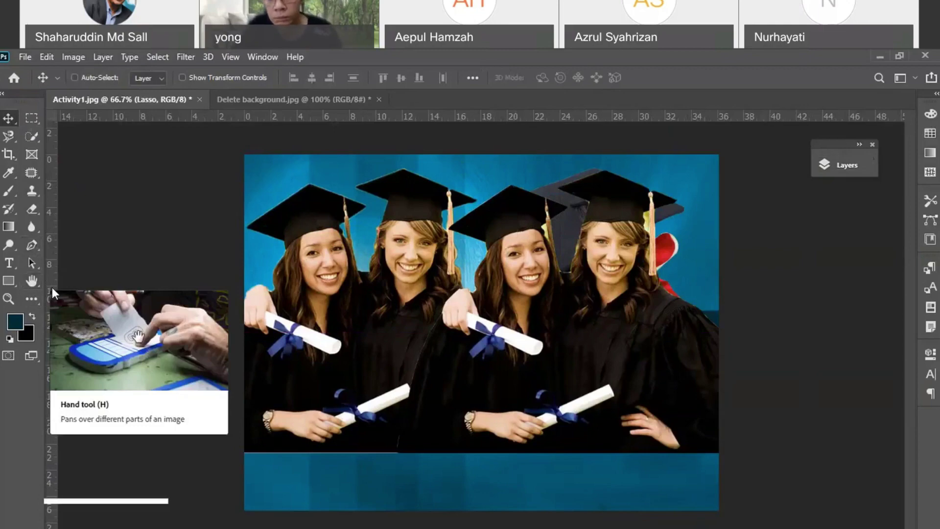
- Examine the cut edges of the Quick layer's graduates at 200% zoom, from the caps down to the gowns and diplomas
key("ctrl+plus")
key("ctrl+plus")
left_click_drag(391, 275, 422, 439)
left_click_drag(379, 319, 464, 455)
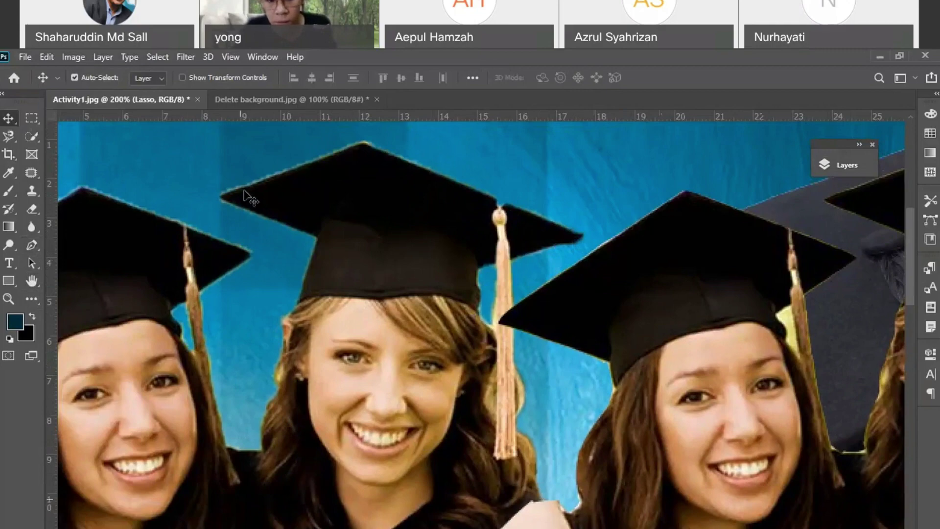
left_click_drag(169, 226, 408, 171)
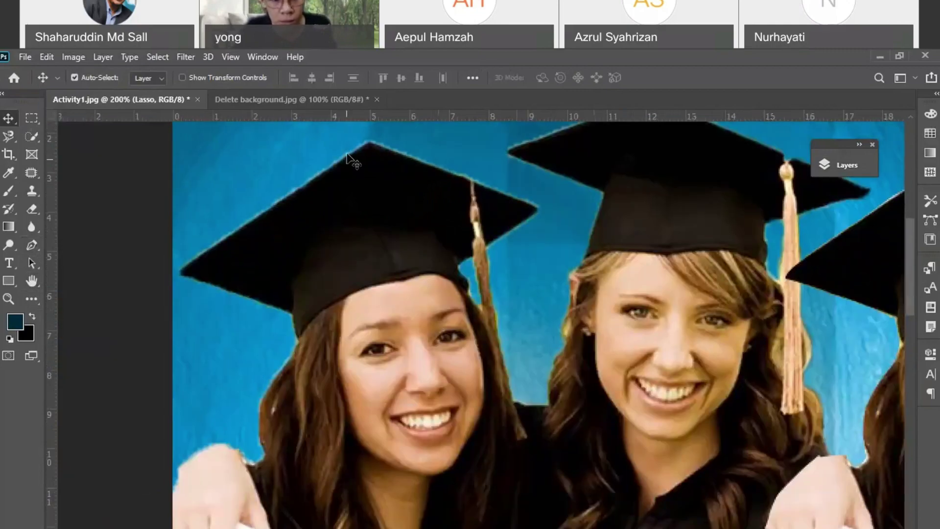
scroll(299, 335, "down", 5)
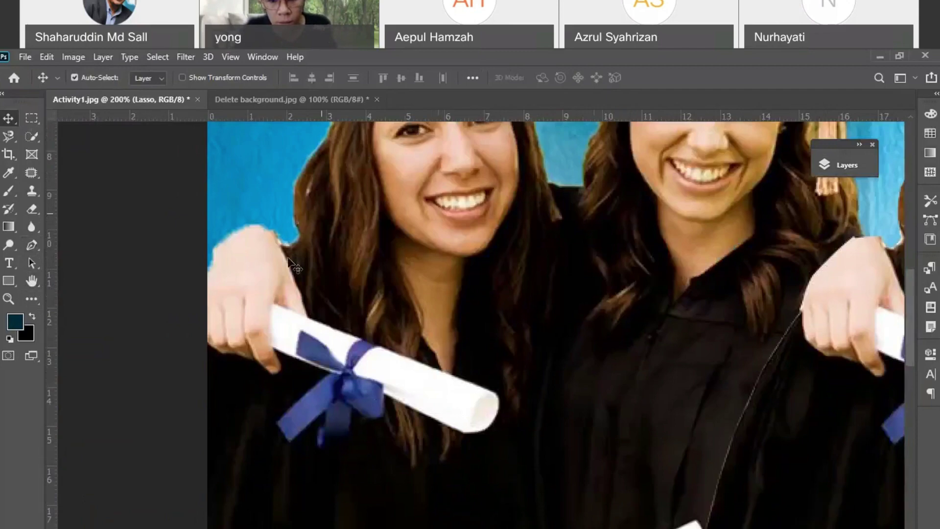
scroll(434, 312, "right", 10)
scroll(434, 312, "down", 4)
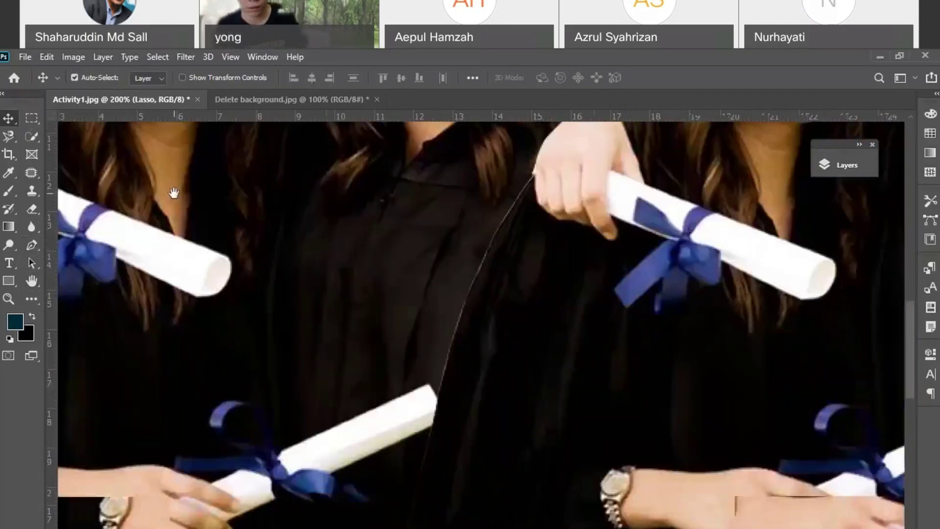
- Examine the cut edges of the Lasso layer's graduates at 200% zoom, around the caps, tassels, hair, hand and shoulders
scroll(431, 331, "right", 2)
scroll(431, 331, "up", 4)
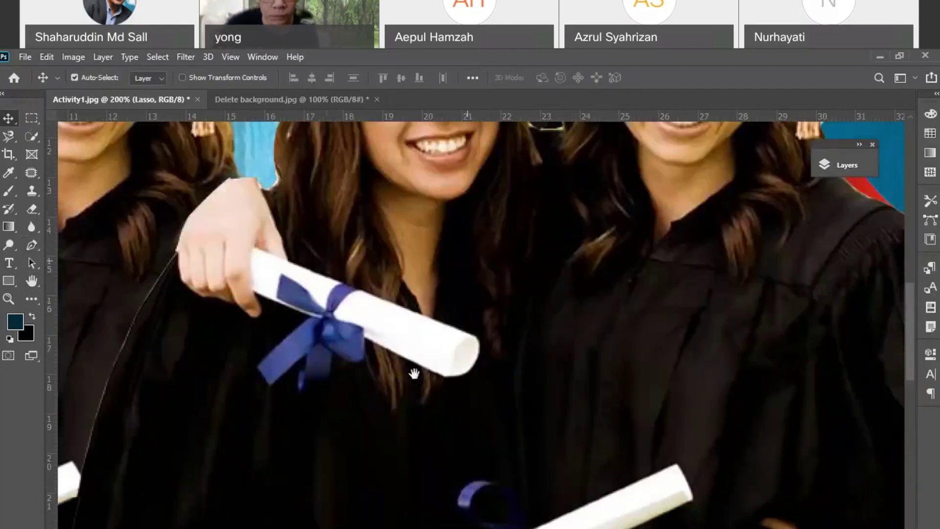
scroll(473, 345, "up", 4)
scroll(473, 346, "left", 2)
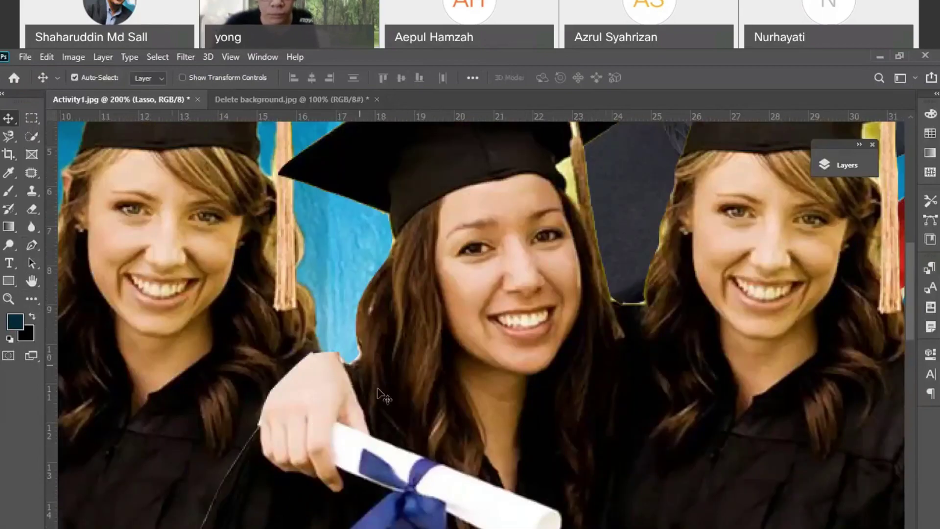
scroll(398, 423, "up", 2)
scroll(398, 423, "right", 2)
scroll(398, 423, "up", 1)
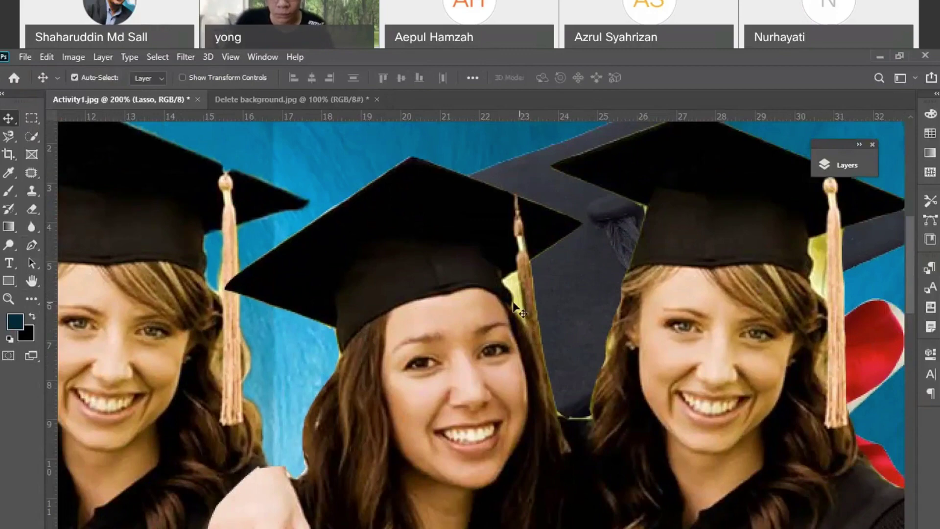
scroll(526, 304, "right", 5)
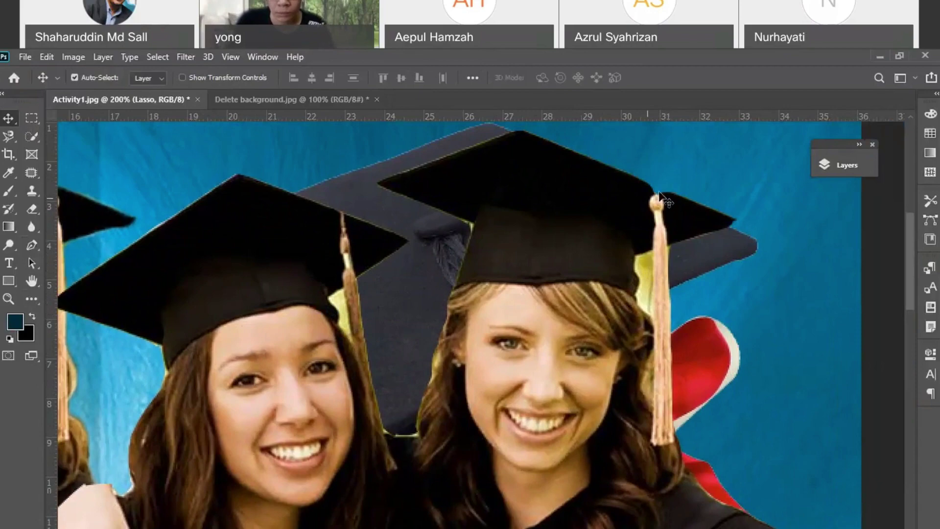
left_click_drag(687, 267, 609, 216)
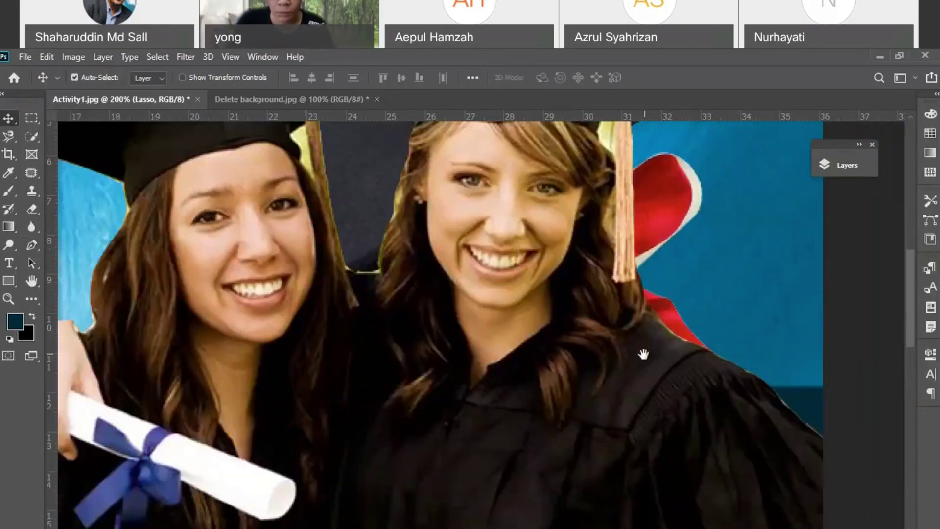
scroll(643, 352, "down", 3)
left_click_drag(651, 360, 501, 384)
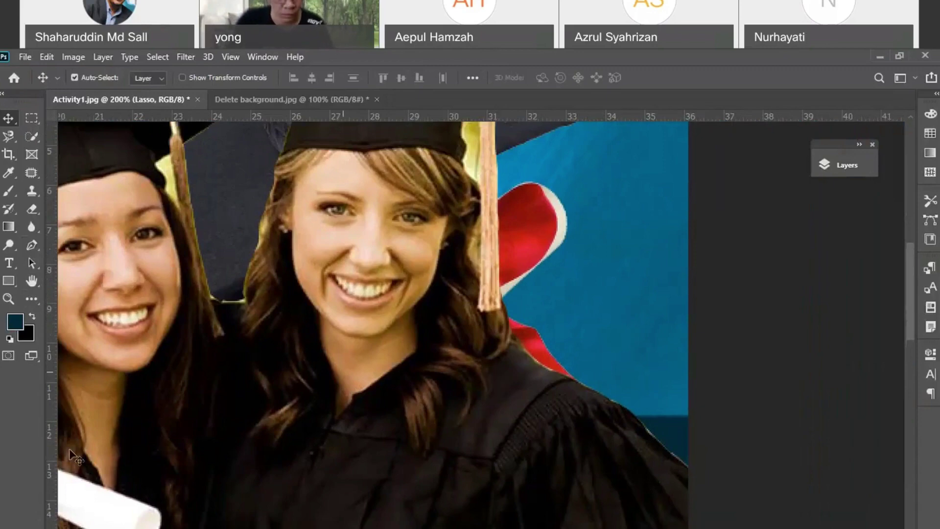
left_click_drag(71, 504, 165, 428)
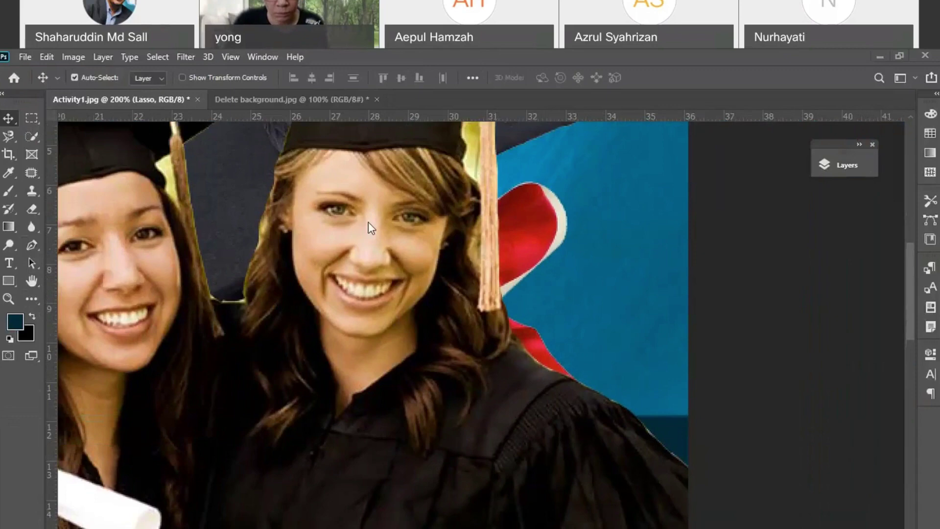
- Return to Delete background.jpg and clear the lasso selection around the graduates
left_click(310, 100)
left_click(31, 118)
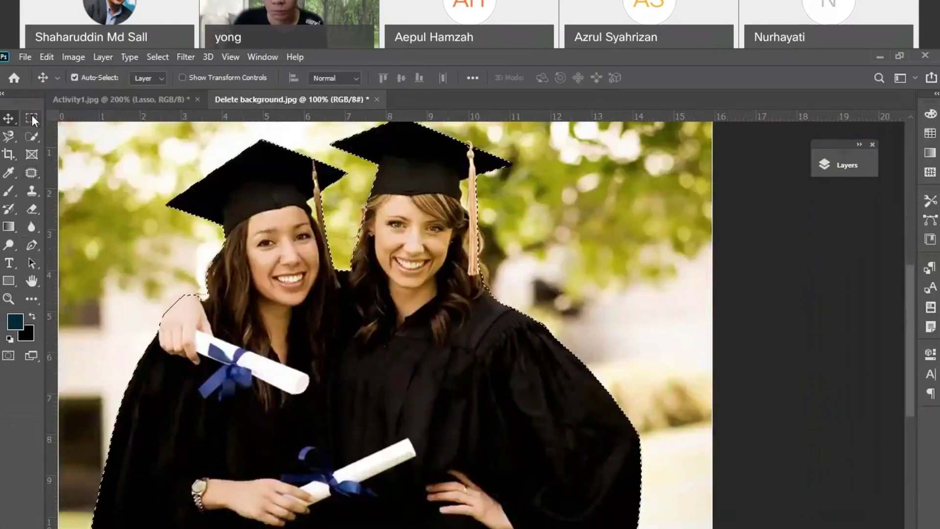
left_click(447, 330)
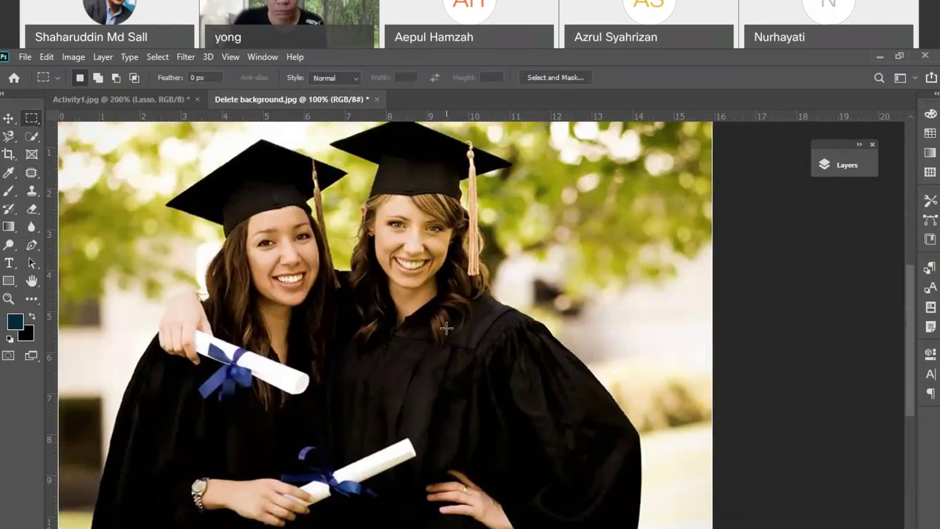
- Choose the standard Pen tool and set its drawing mode to Path
left_click(33, 246)
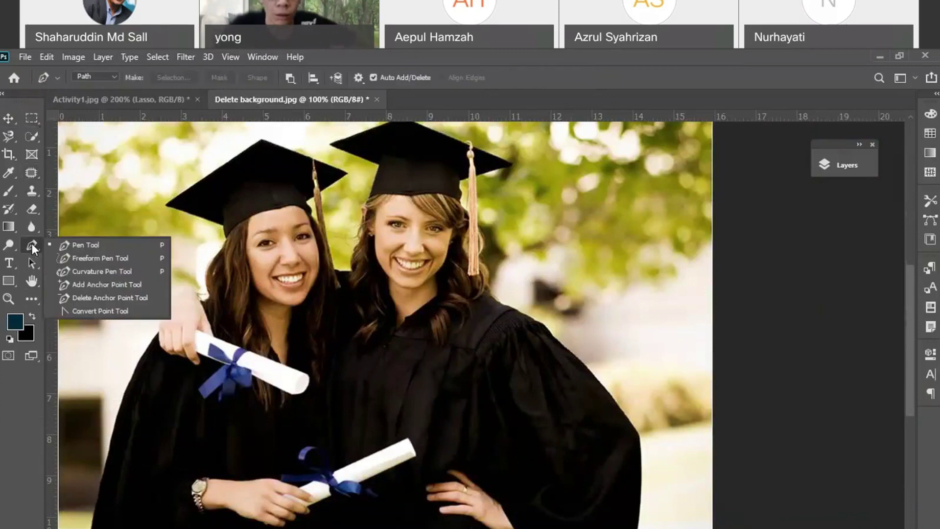
left_click(63, 248)
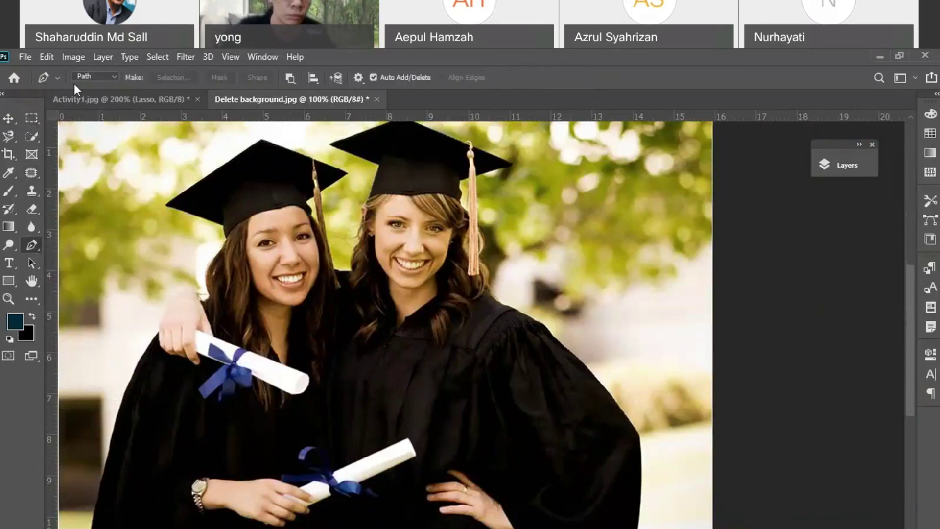
left_click(116, 77)
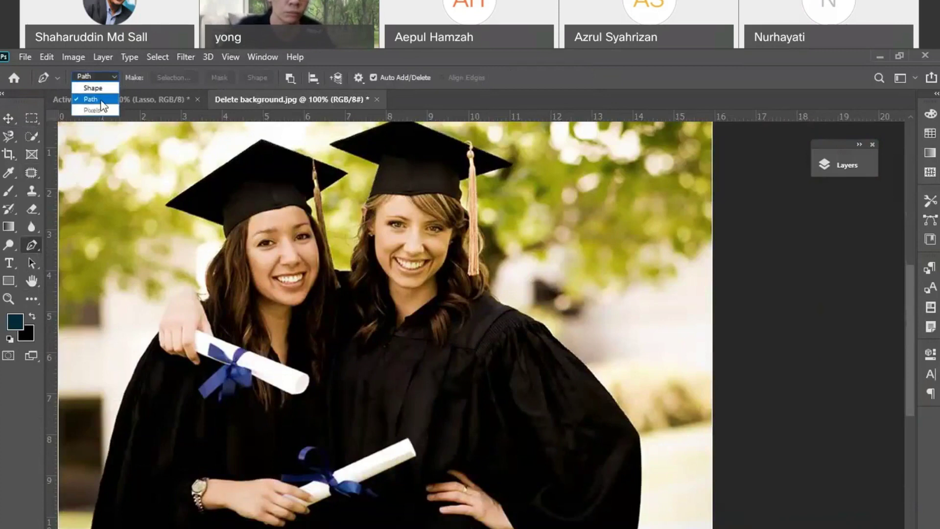
left_click(90, 98)
left_click(108, 76)
left_click(90, 99)
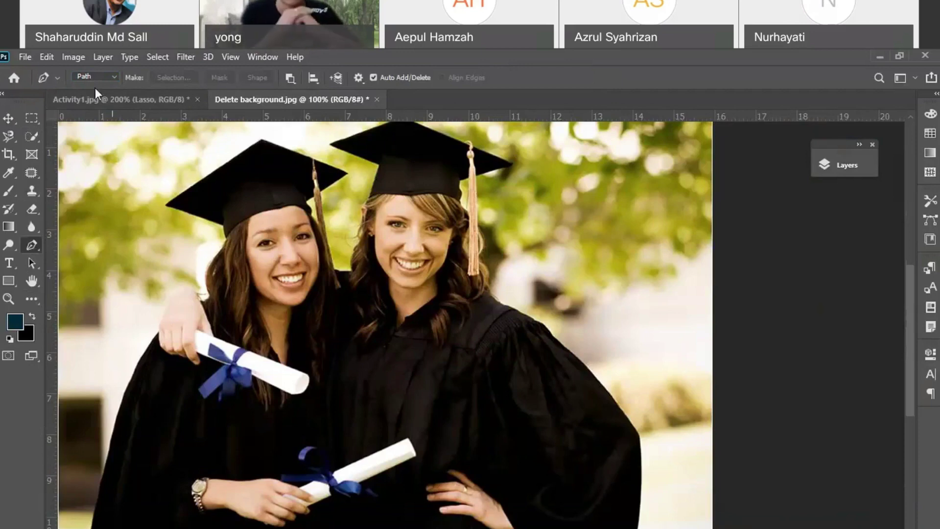
scroll(660, 510, "down", 1)
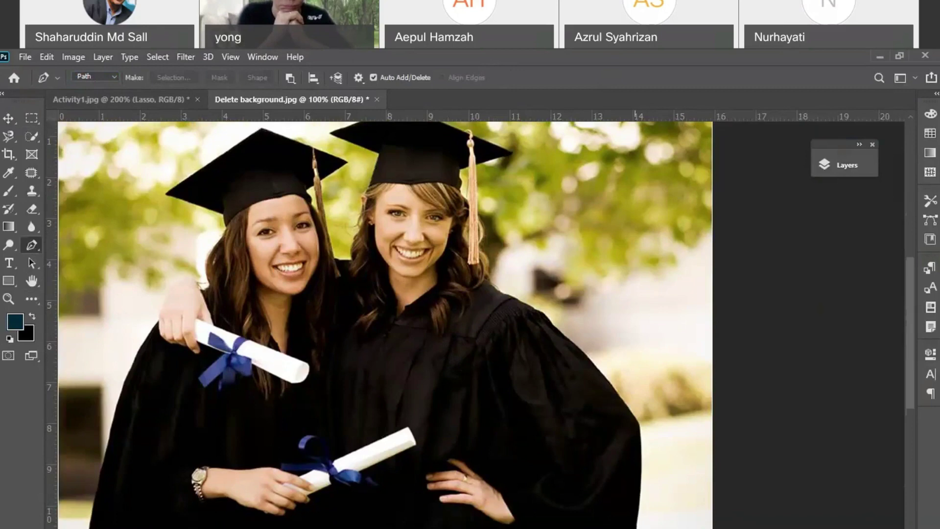
left_click(637, 527)
scroll(637, 527, "down", 2)
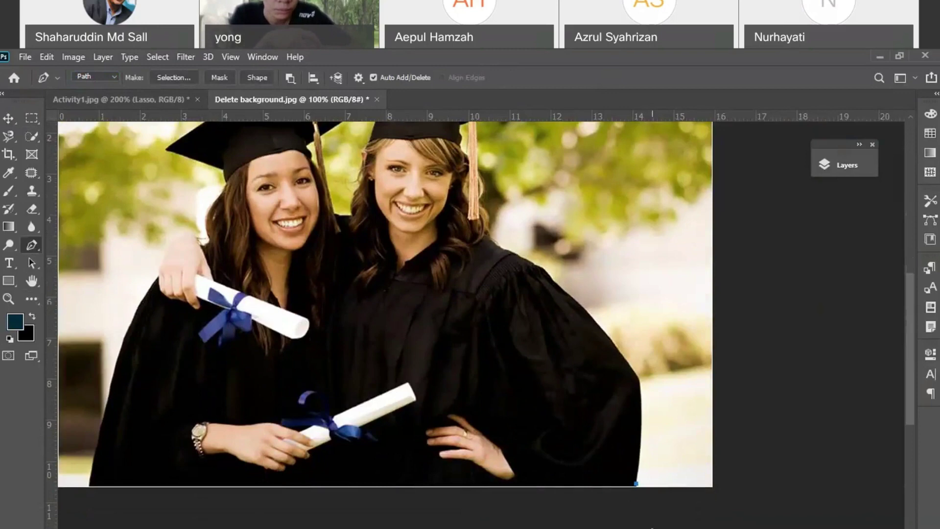
key("ctrl+plus")
key("ctrl+plus")
left_click_drag(692, 428, 98, 260)
left_click_drag(472, 441, 658, 351)
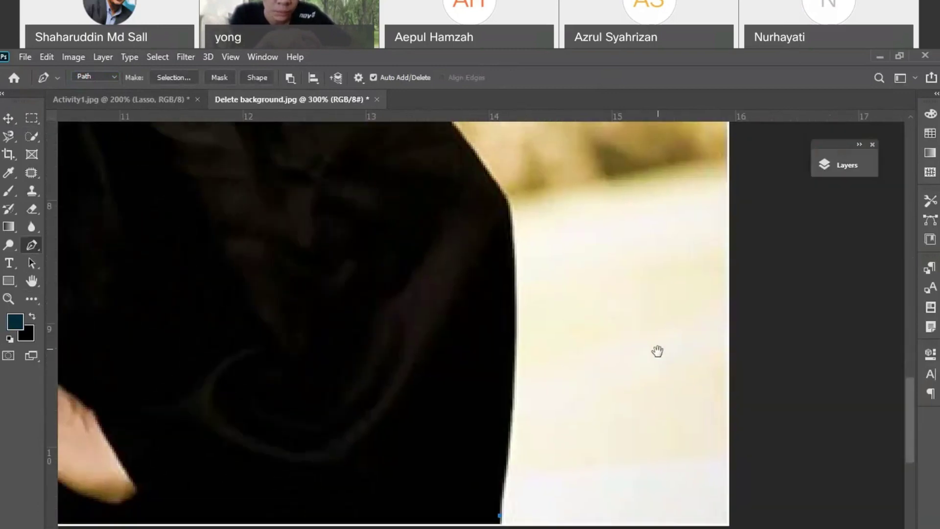
key("Escape")
- Start a path where the blonde graduate's outer sleeve meets the photo's bottom border and curve its first segment up the sleeve edge
left_click_drag(613, 397, 630, 410)
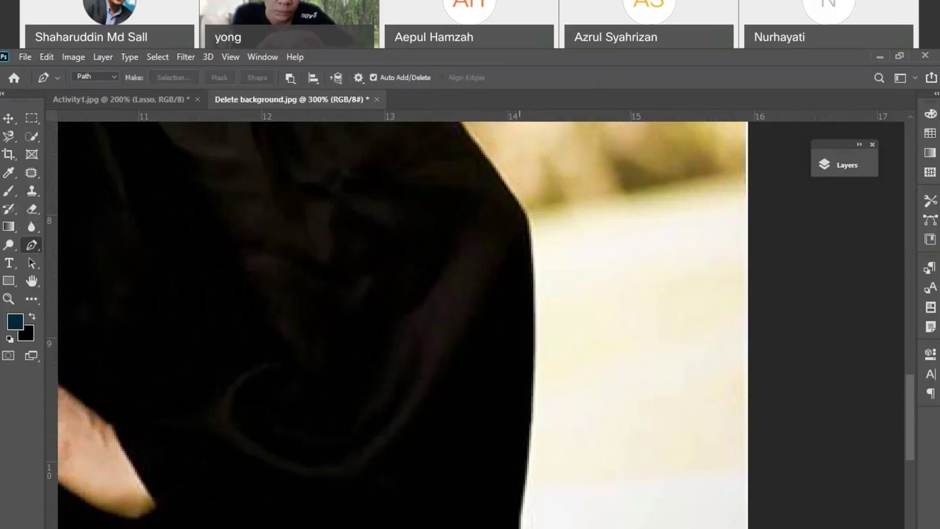
left_click(519, 527)
left_click_drag(519, 511, 523, 501)
key("ctrl+z")
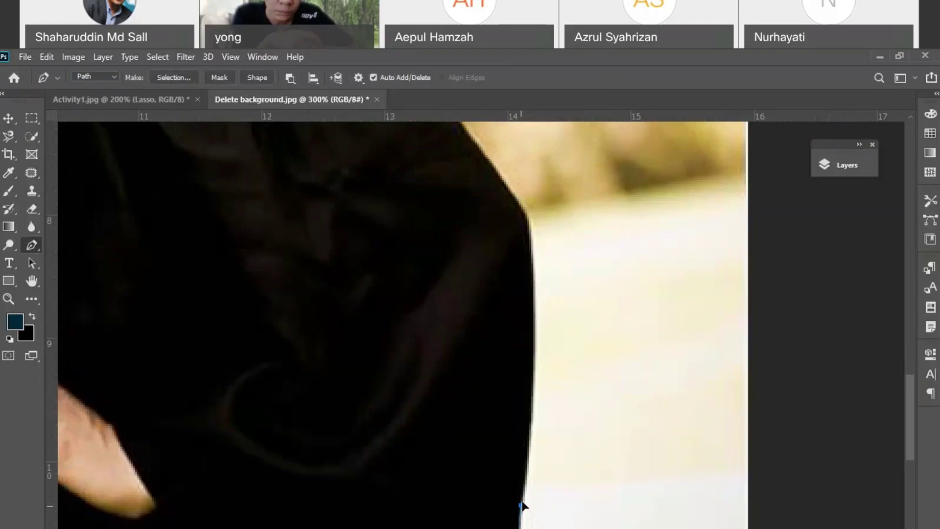
left_click_drag(521, 506, 535, 493)
left_click(527, 455)
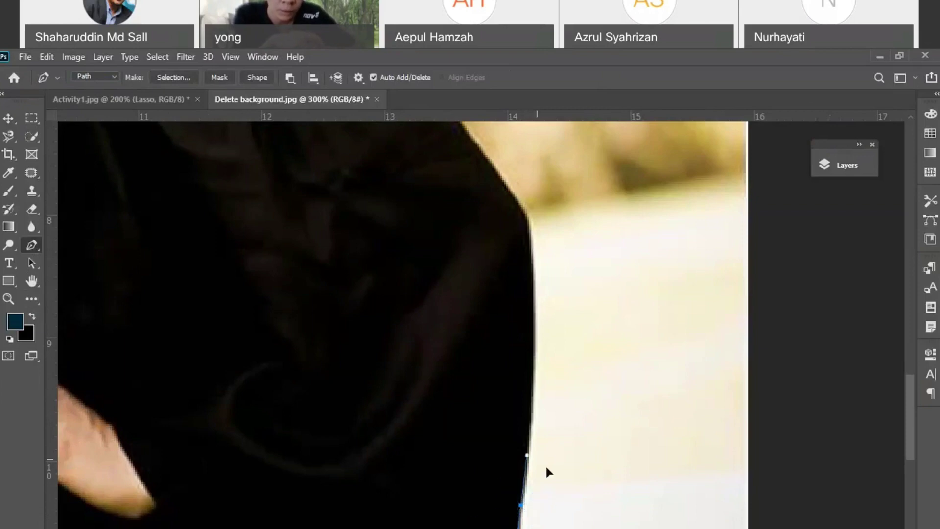
key("ctrl+z")
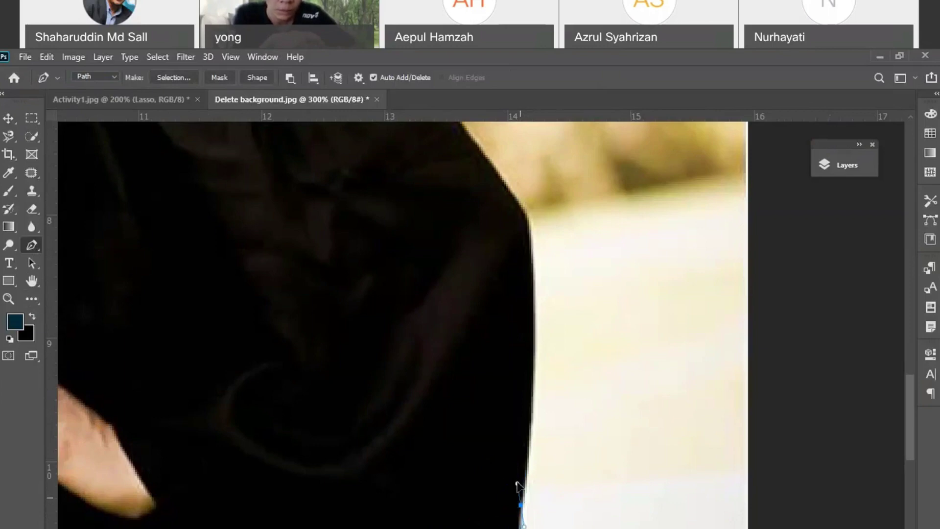
left_click_drag(518, 482, 526, 480)
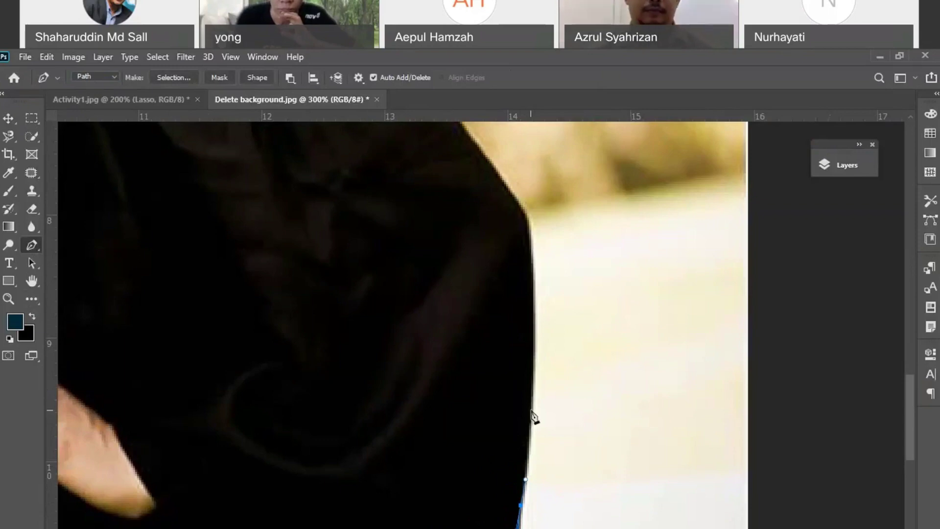
- Continue the path with curved anchor points up the sleeve's outer edge to the bend at the elbow
left_click_drag(532, 410, 532, 391)
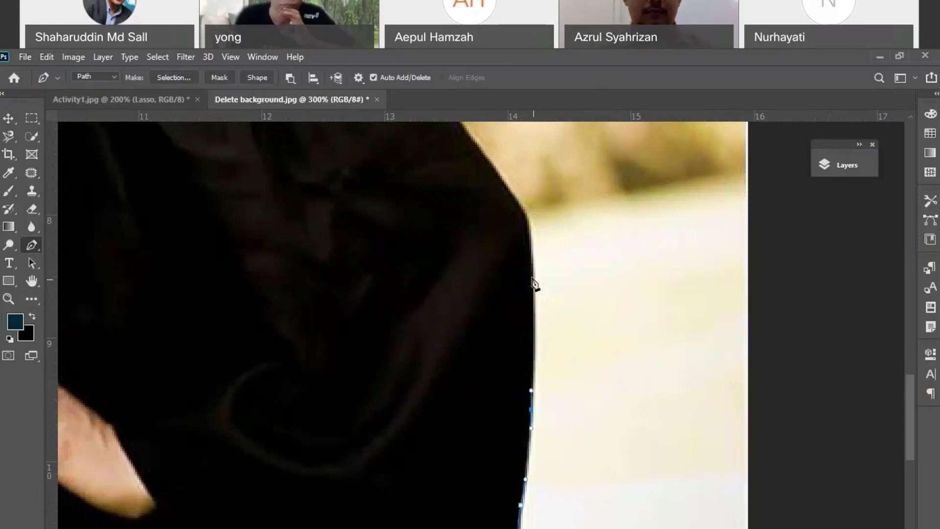
left_click_drag(532, 263, 530, 249)
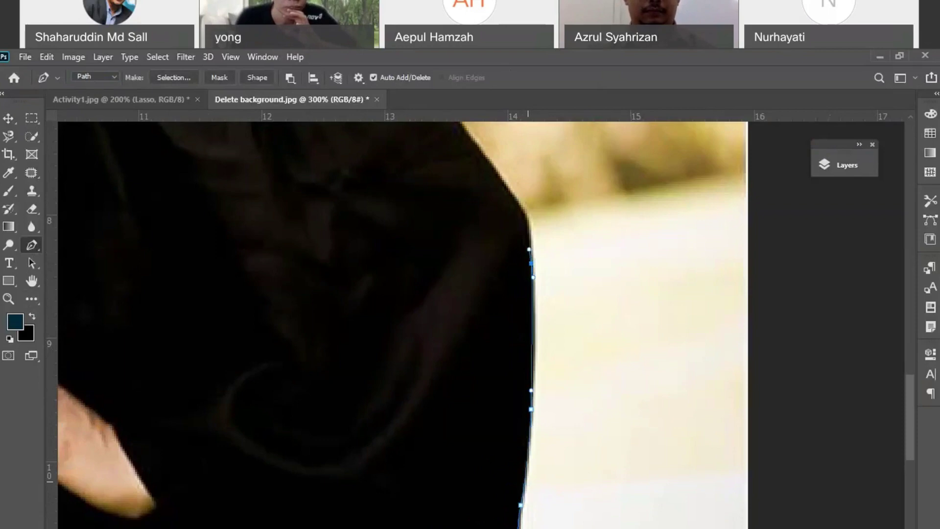
left_click(525, 214)
left_click_drag(525, 214, 523, 209)
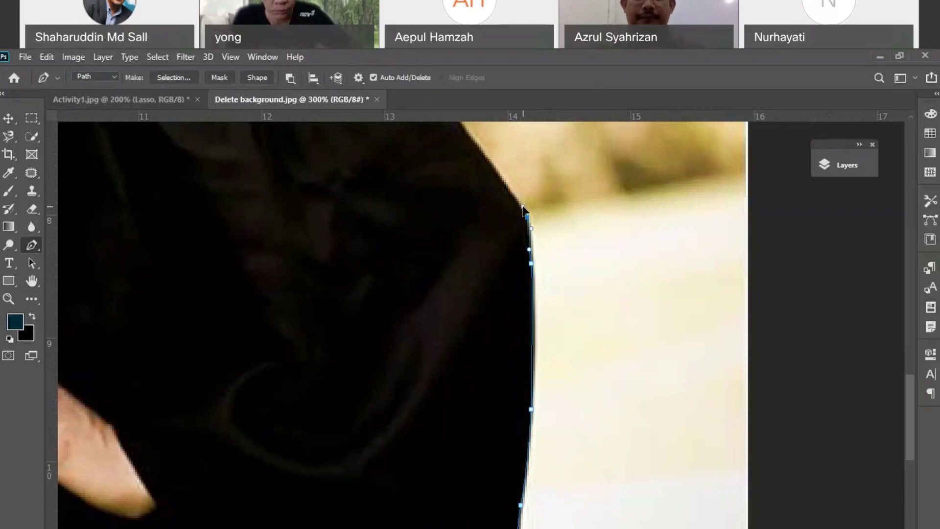
- Trace the sloping upper sleeve from the elbow bend toward the shoulder with curved anchor points
scroll(541, 310, "up", 5)
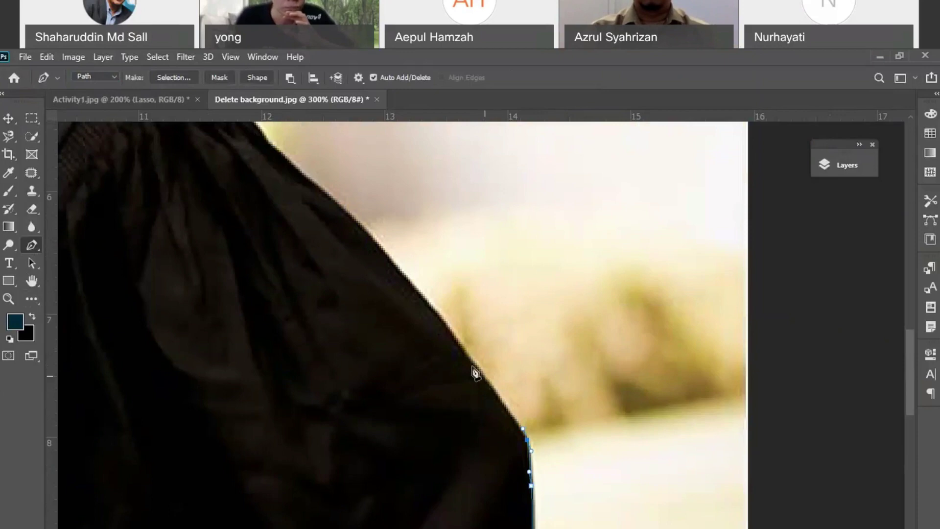
left_click(491, 388)
left_click(465, 357)
left_click(436, 323)
left_click_drag(383, 249, 363, 230)
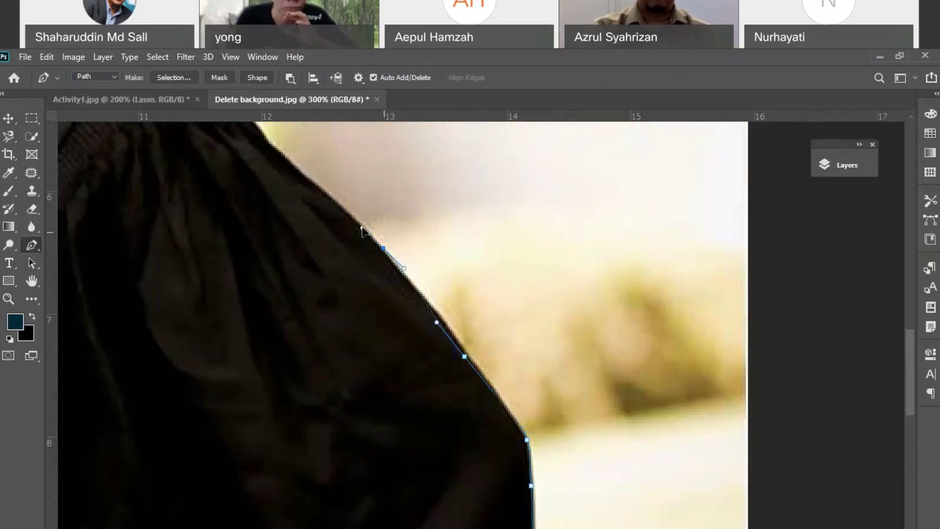
left_click(362, 227)
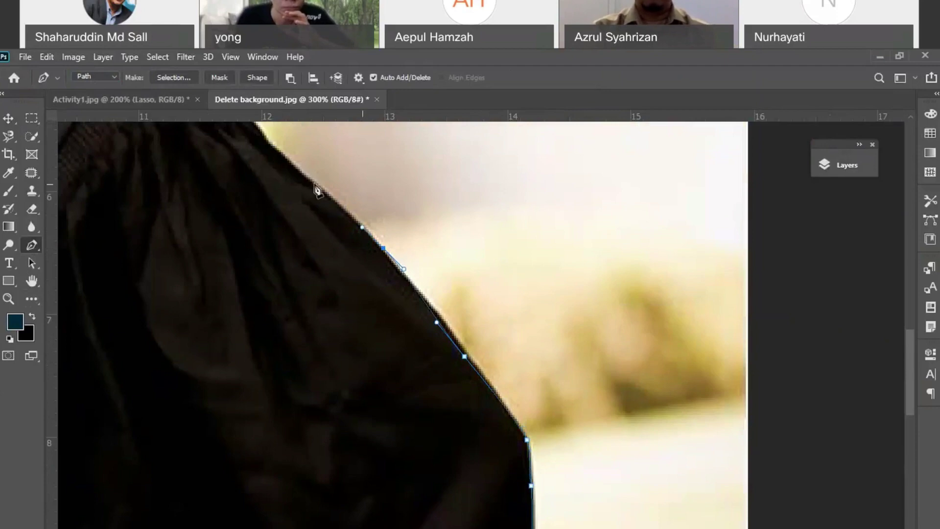
left_click(333, 200)
left_click(315, 183)
- Extend the path at 400% zoom over the gown's gathered shoulder and yoke seam to where the collar meets the hair
left_click_drag(296, 172, 295, 271)
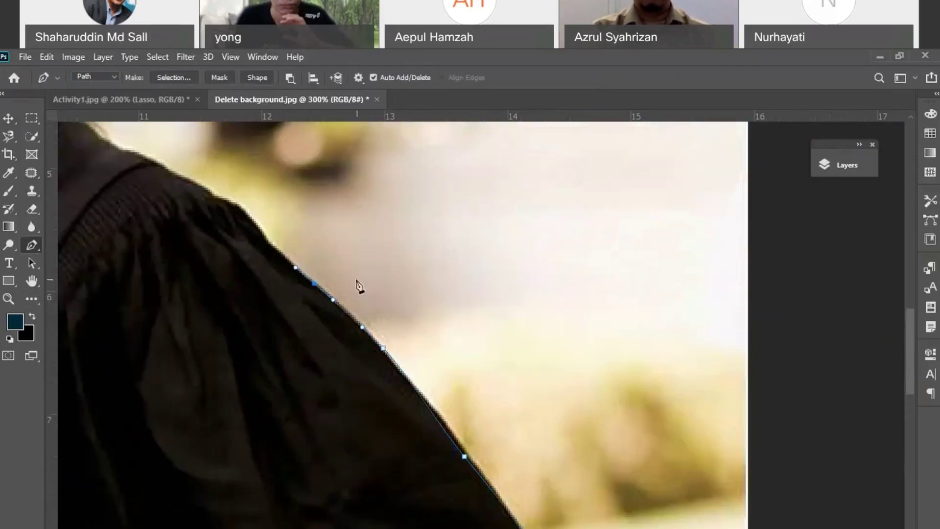
left_click_drag(362, 278, 439, 274)
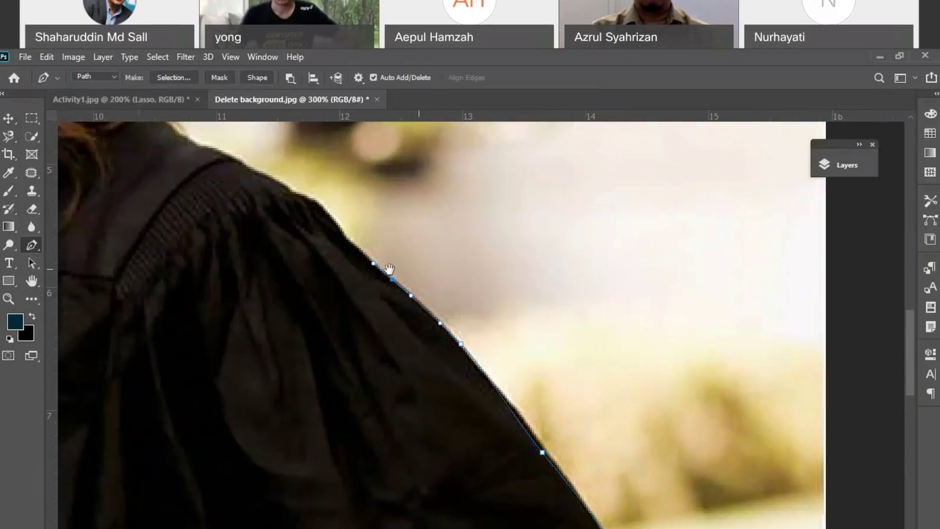
left_click_drag(502, 318, 596, 317)
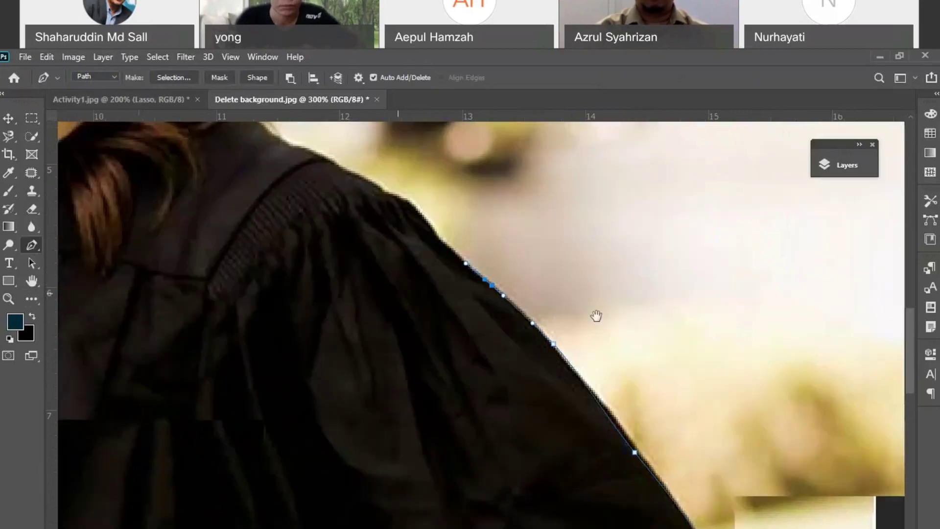
left_click_drag(472, 232, 357, 313)
left_click_drag(460, 311, 463, 203)
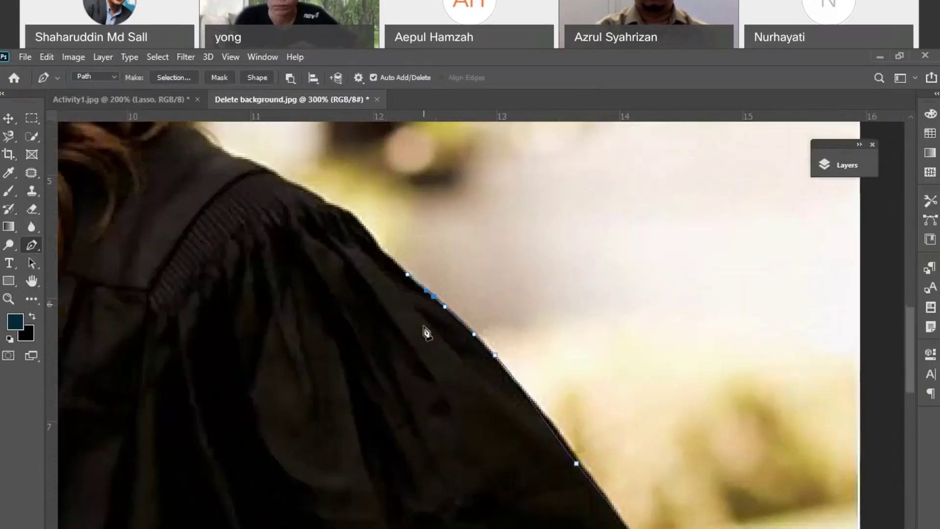
scroll(427, 331, "up", 1)
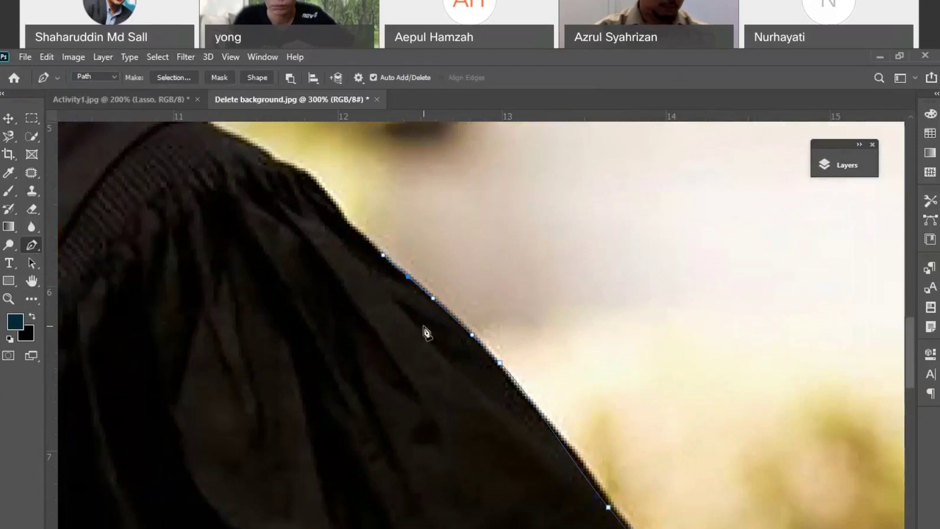
left_click_drag(398, 287, 483, 399)
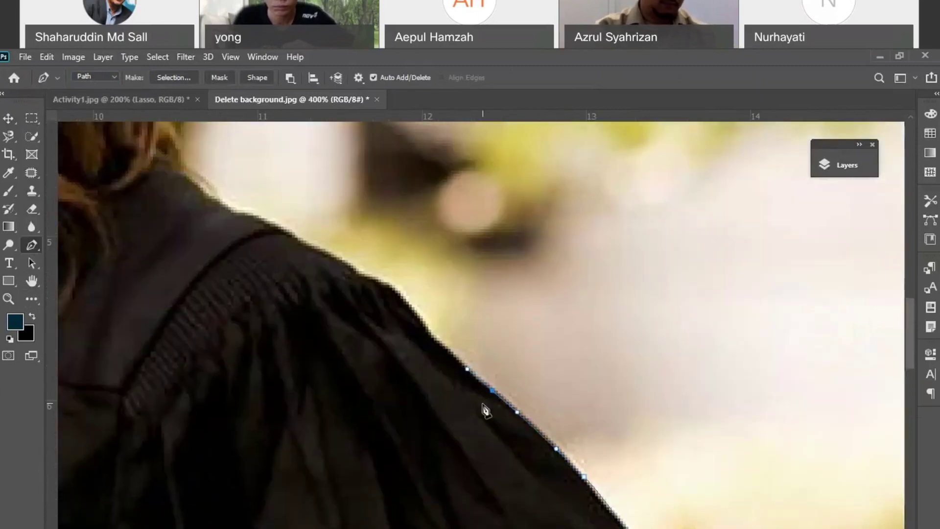
left_click(431, 336)
left_click(416, 317)
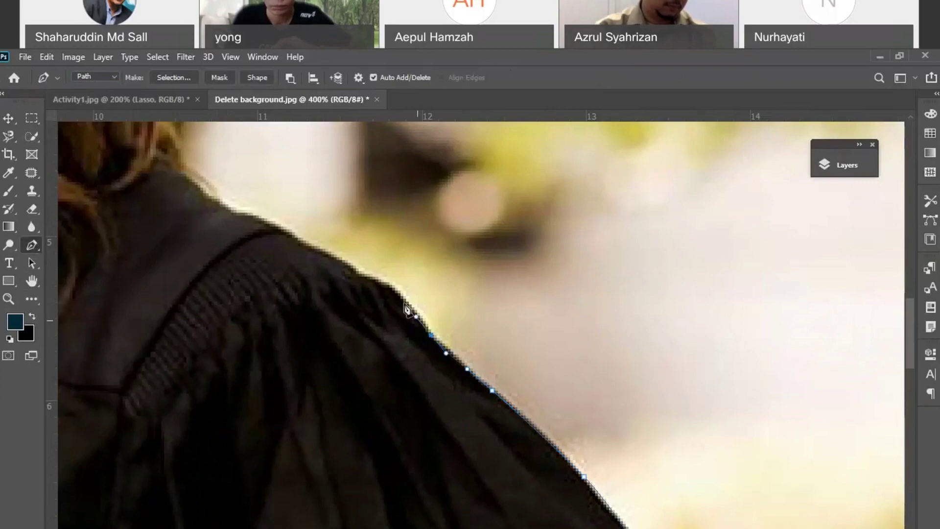
left_click_drag(389, 284, 290, 235)
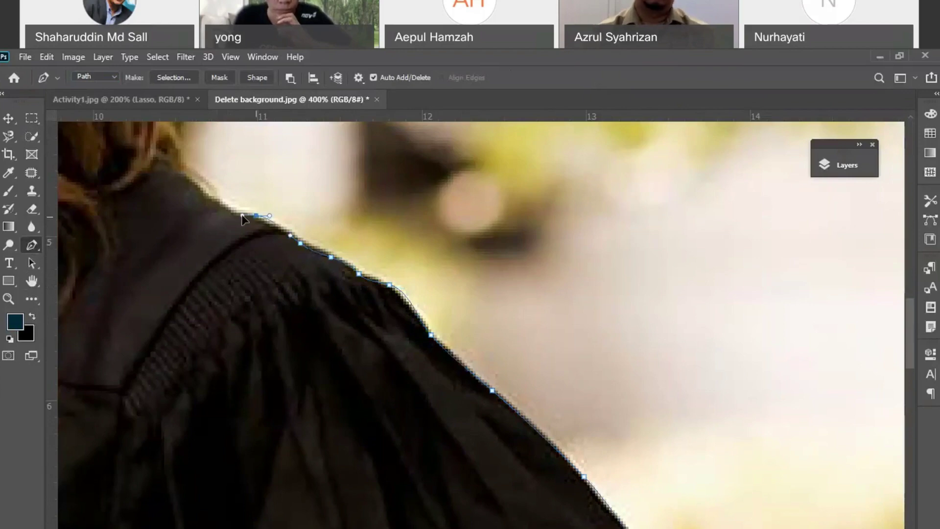
left_click(262, 221)
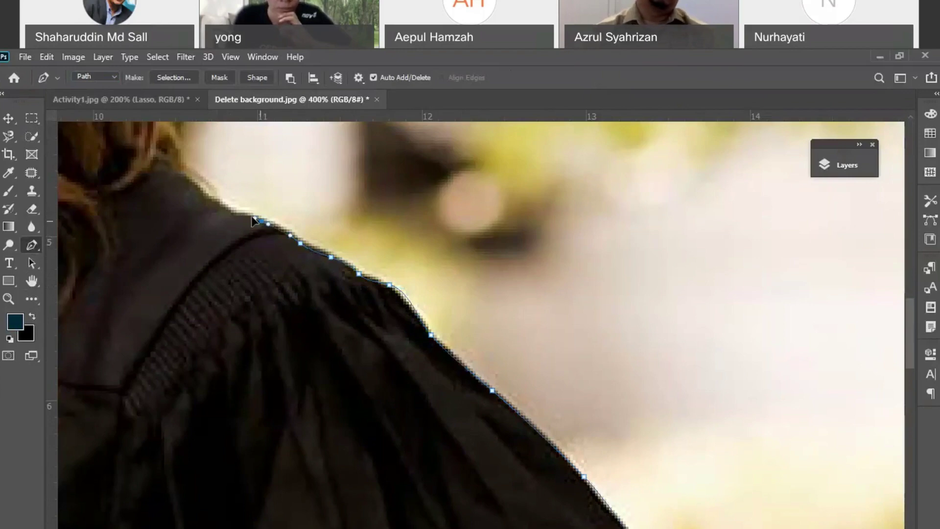
left_click_drag(240, 213, 312, 324)
left_click(217, 204)
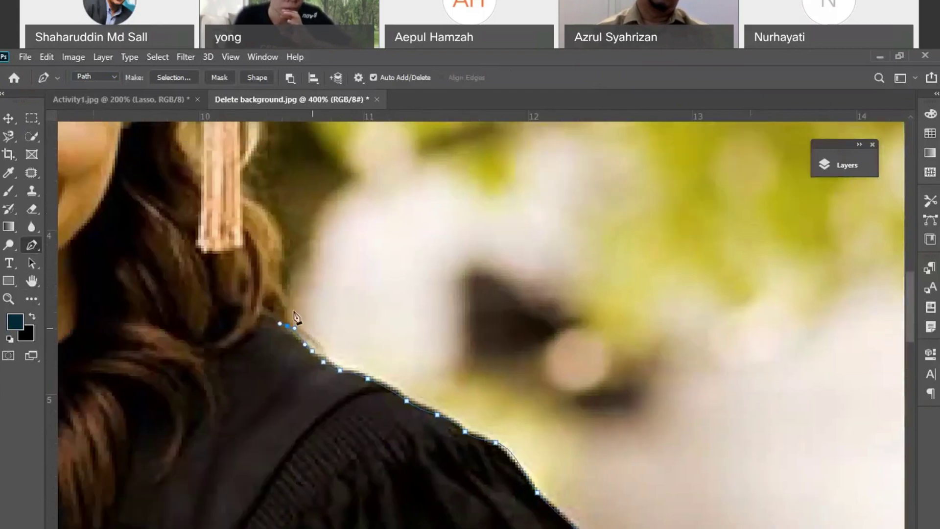
left_click_drag(277, 284, 267, 260)
key("ctrl+z")
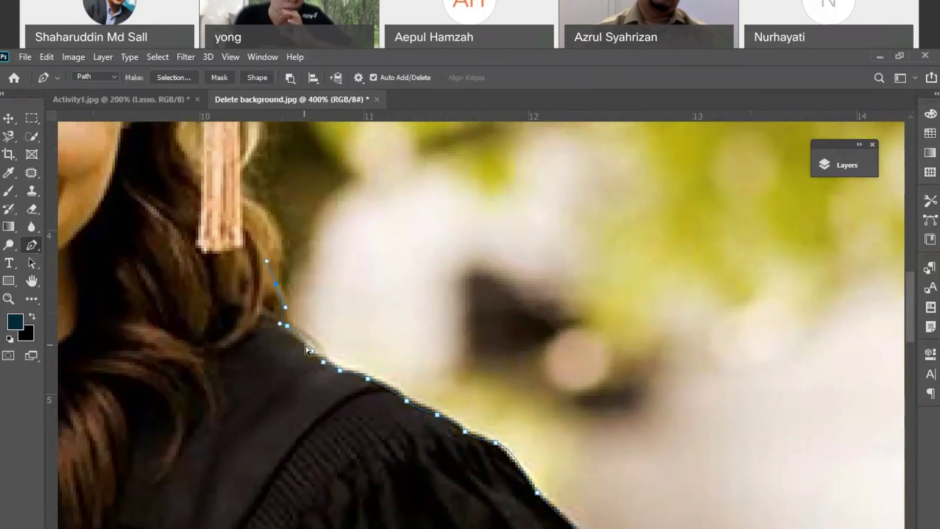
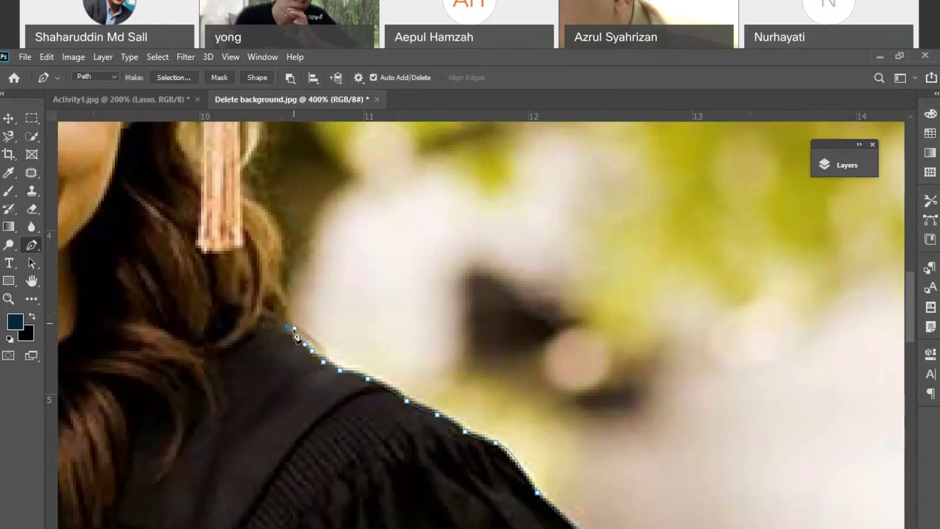
left_click(285, 308)
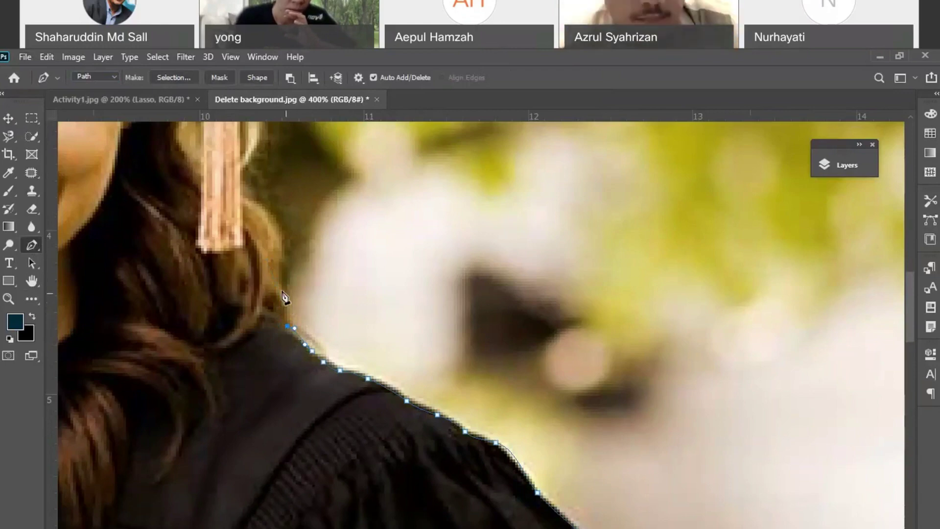
left_click(282, 290)
key("ctrl+z")
key("ctrl+z")
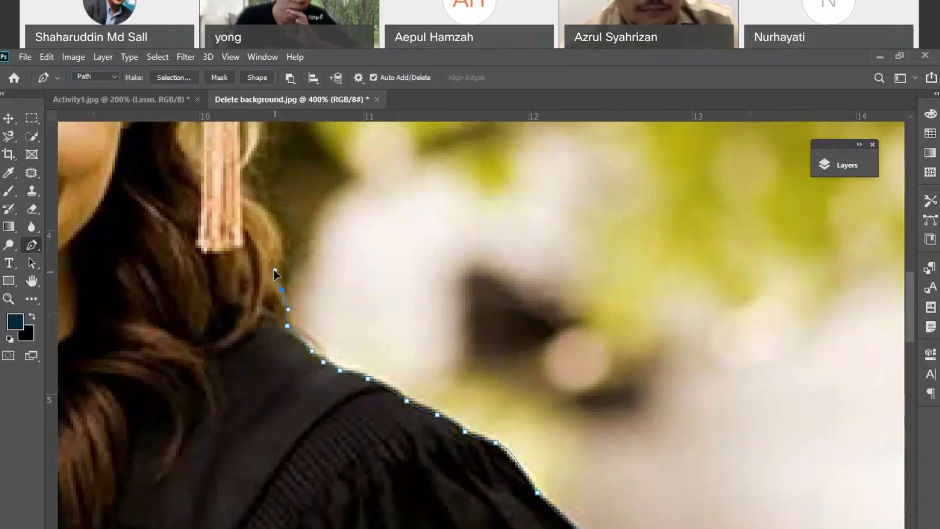
left_click(285, 295)
left_click_drag(273, 275, 279, 278)
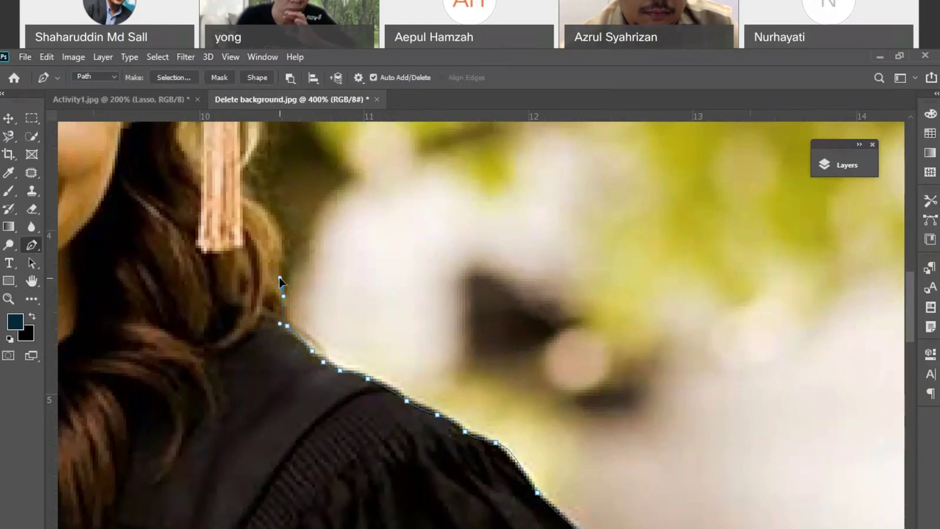
key("ctrl+z")
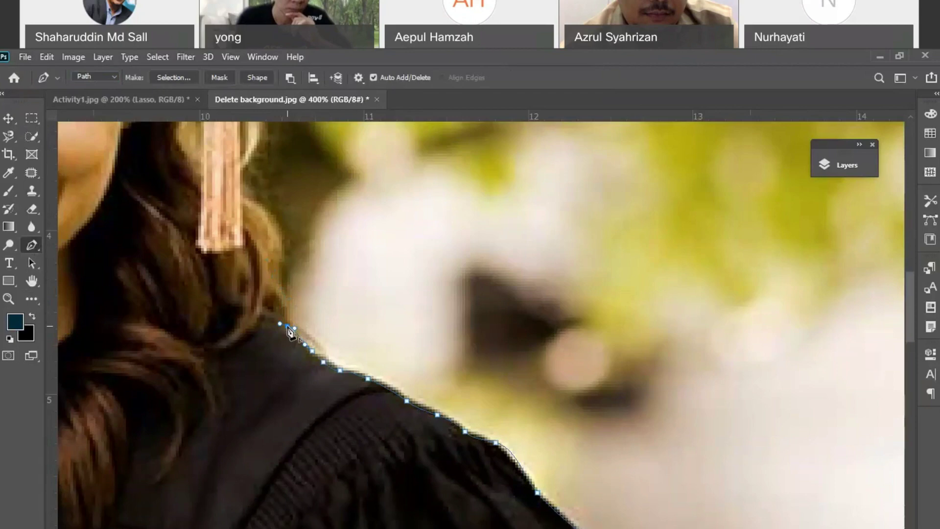
- Make the anchor between collar and hair a corner, then trace the hair's outer curve up to the tassel's edge with another corner there
left_click(287, 326)
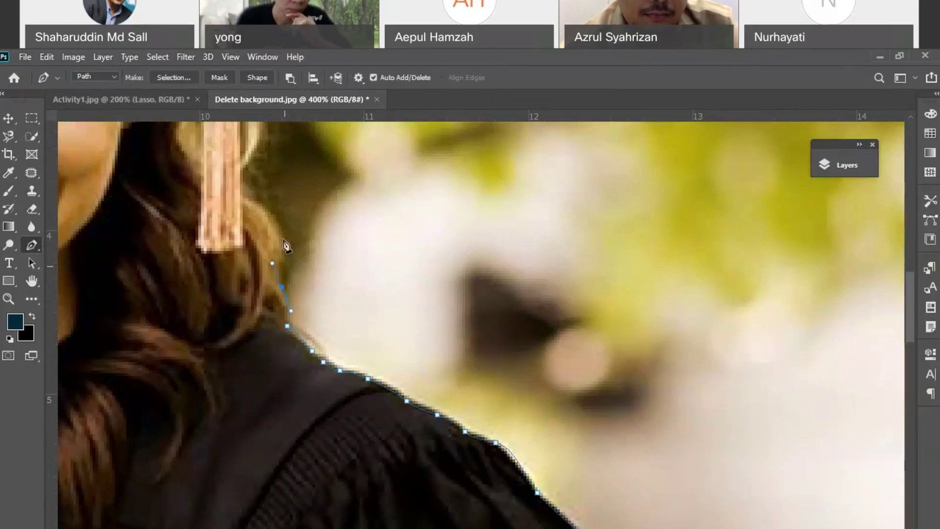
left_click_drag(285, 248, 280, 229)
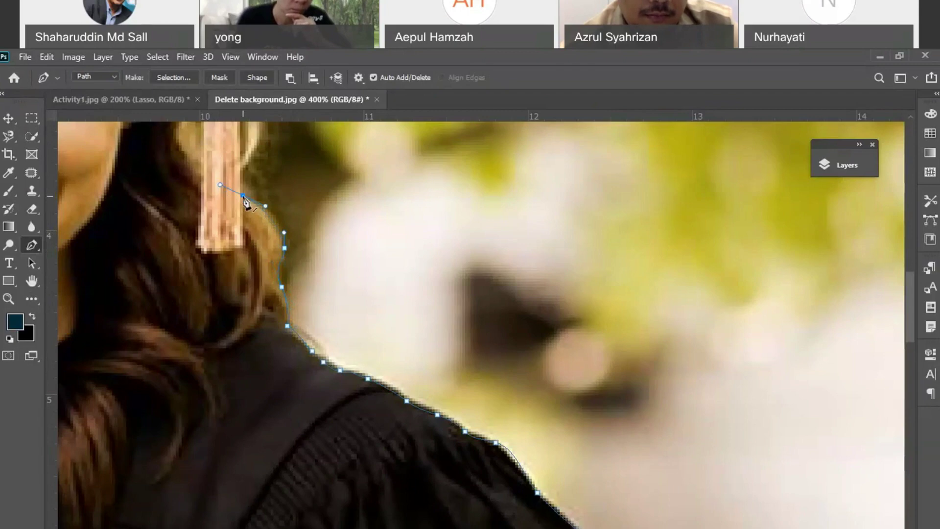
left_click(243, 196, "alt")
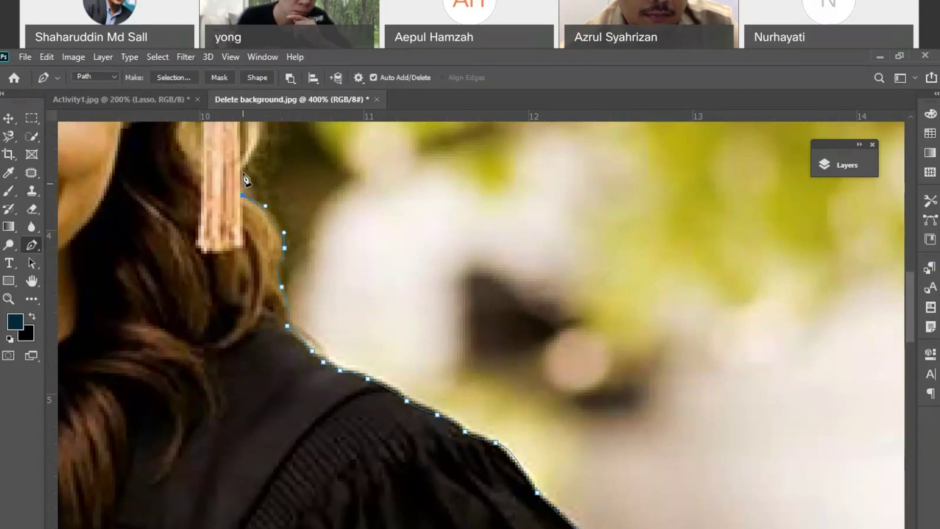
left_click(243, 170)
- Trace the outer curve of the hair beside the tassel, and run the path up the tassel's edge to the cap's underside
scroll(245, 177, "up", 4)
scroll(245, 177, "left", 2)
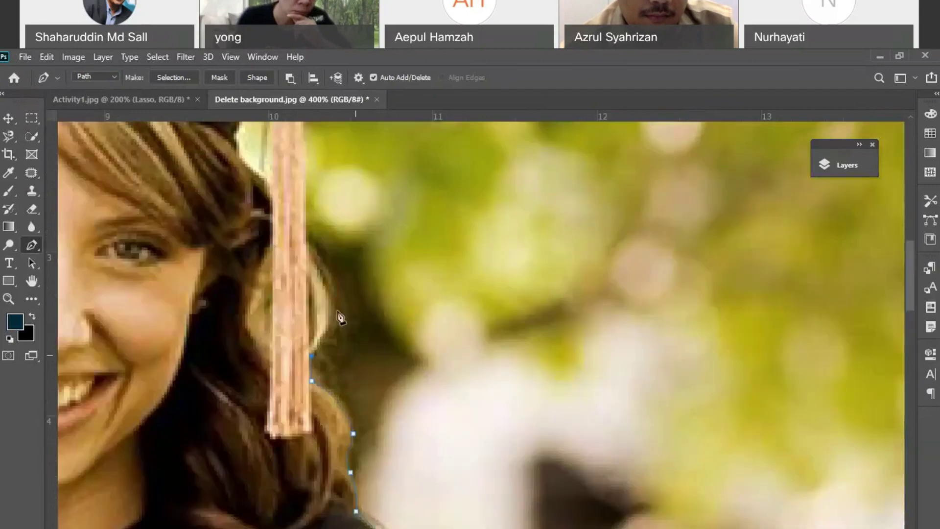
left_click_drag(334, 302, 327, 274)
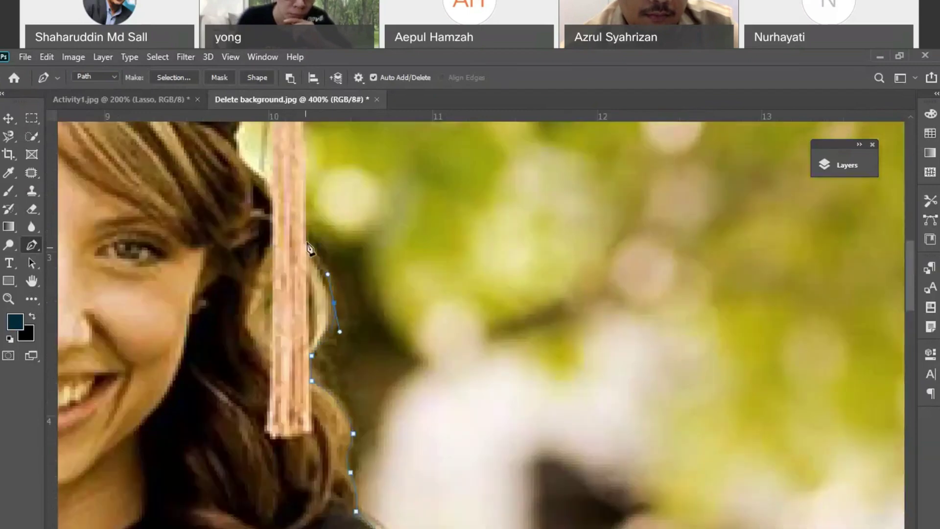
left_click(307, 242)
scroll(314, 250, "up", 5)
scroll(313, 250, "left", 2)
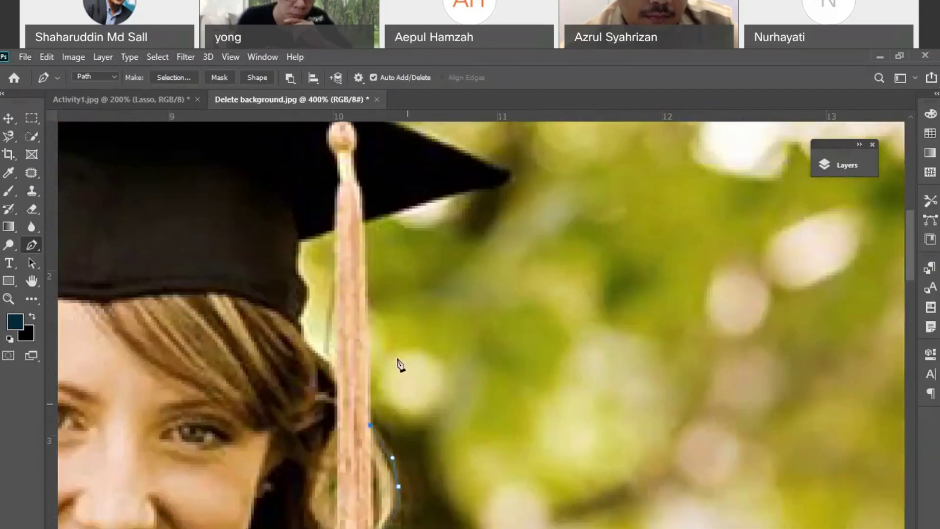
left_click(365, 223)
- Outline the mortarboard's pointed corner beyond the tassel, from its lower edge around the tip and up to the tassel's cord loop
left_click_drag(443, 197, 505, 167)
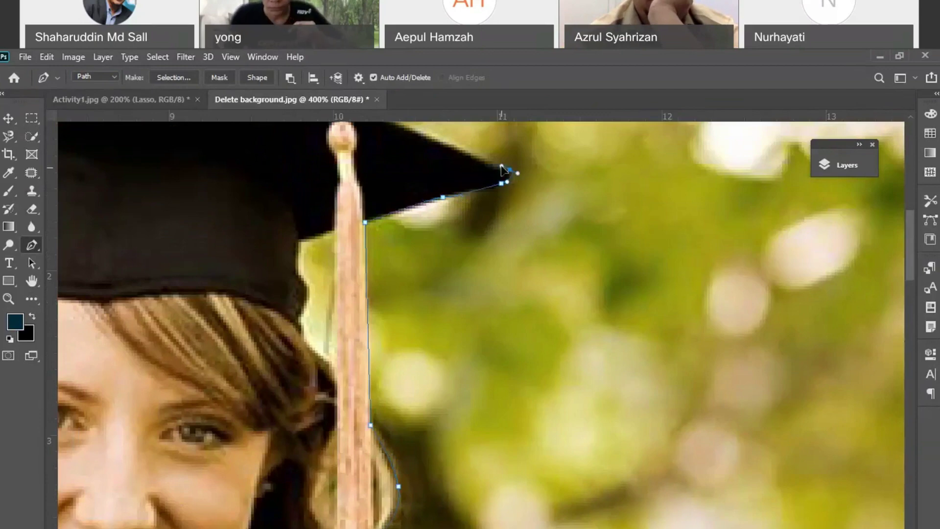
scroll(516, 330, "up", 5)
scroll(531, 357, "left", 2)
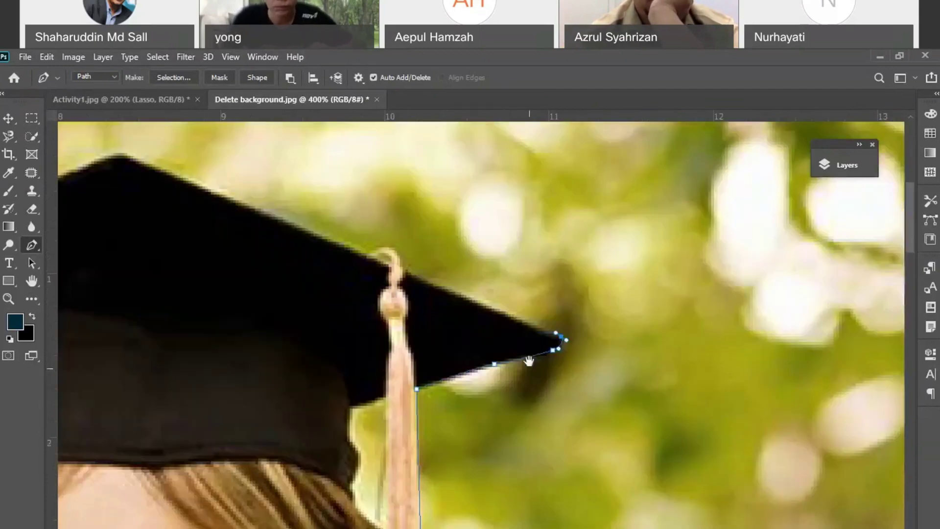
left_click(534, 328)
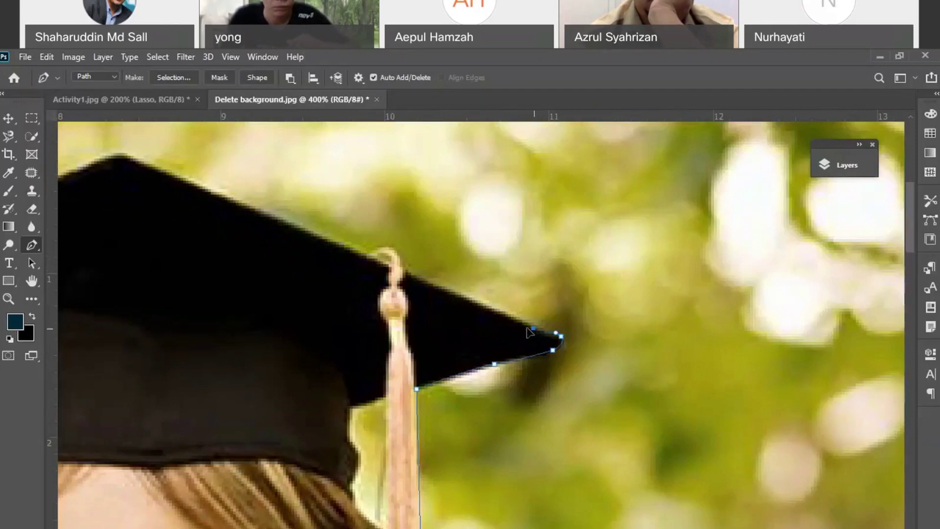
left_click_drag(525, 327, 522, 322)
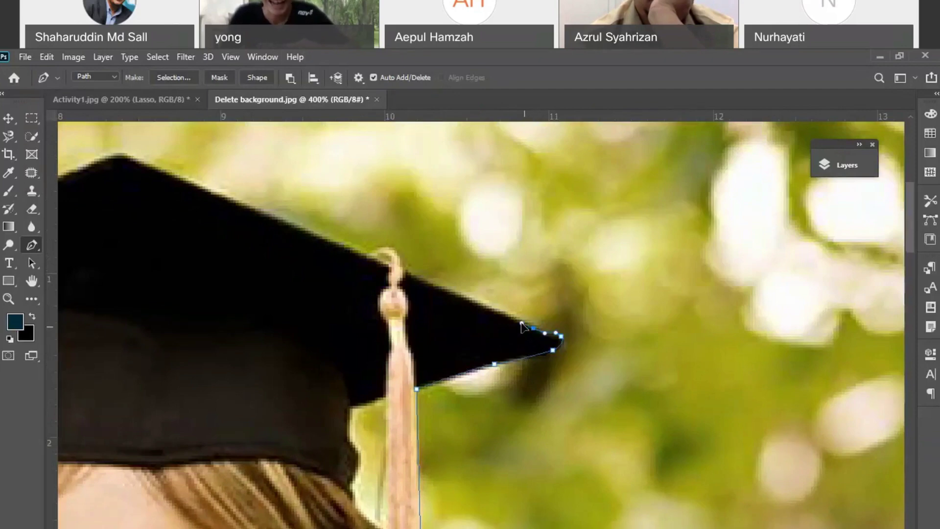
left_click(405, 269)
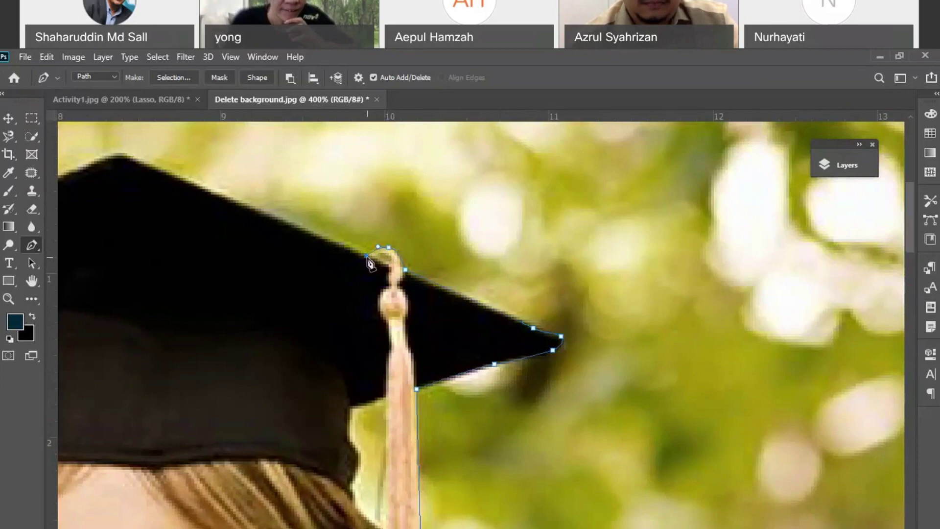
- Continue the path over the mortarboard's peak, around its opposite corner, and along the lower edge to the cap band
scroll(374, 256, "left", 5)
scroll(374, 256, "up", 2)
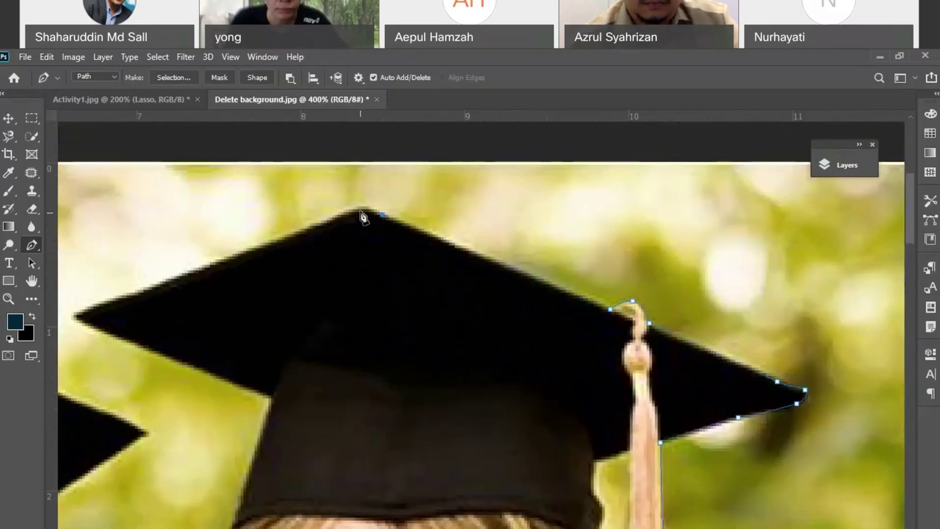
left_click_drag(358, 210, 355, 210)
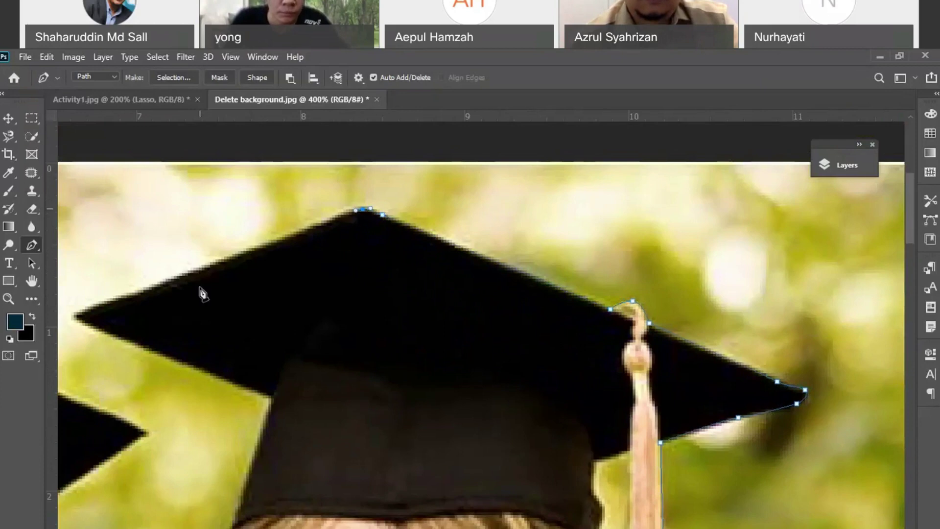
left_click(80, 317)
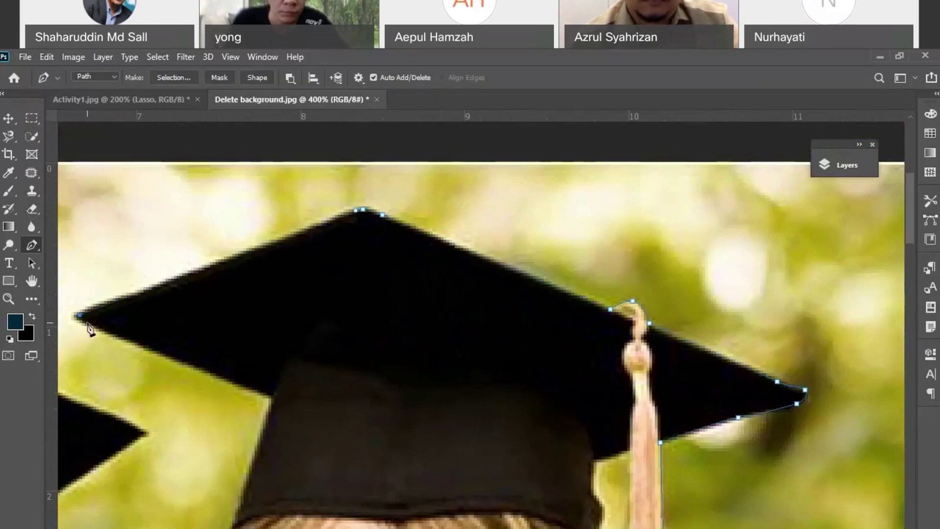
left_click(82, 320)
left_click(272, 398)
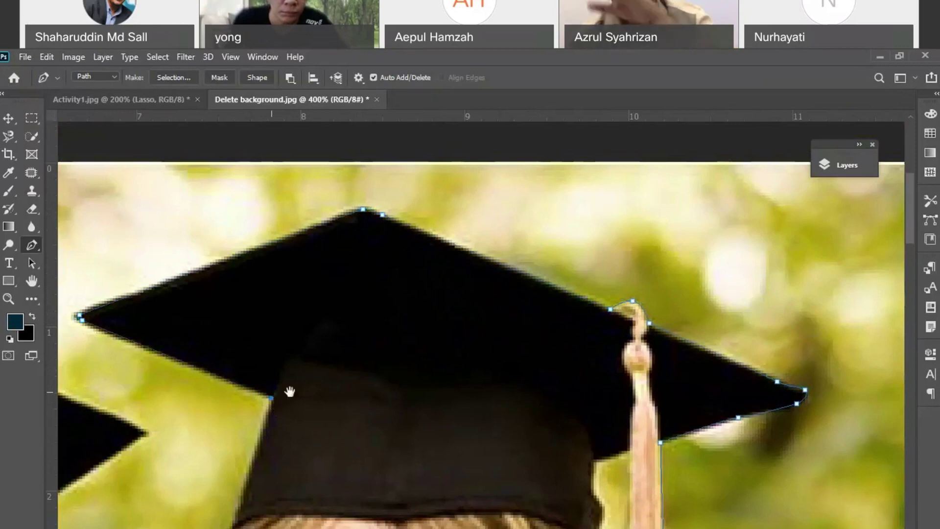
- Trace down the side of the cap band to the hairline and curve the path around the top of the ear
left_click_drag(290, 390, 453, 245)
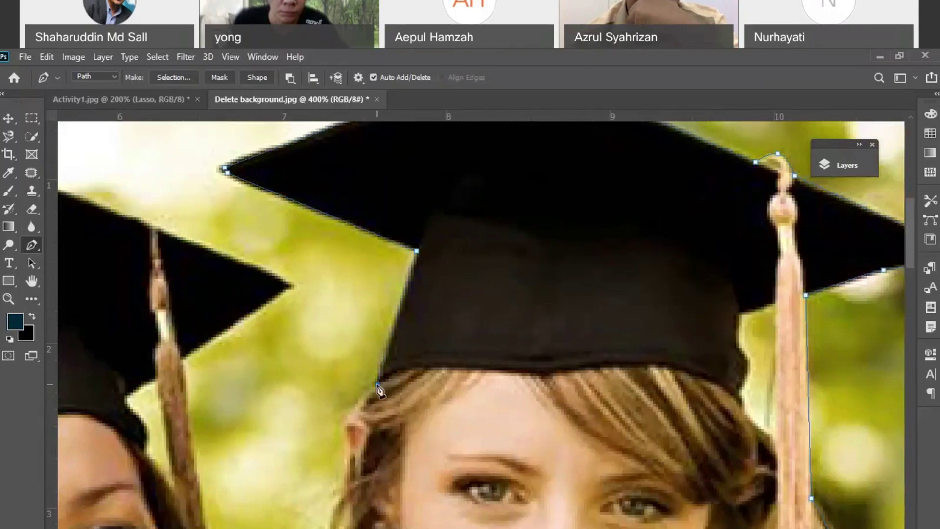
left_click_drag(404, 419, 459, 290)
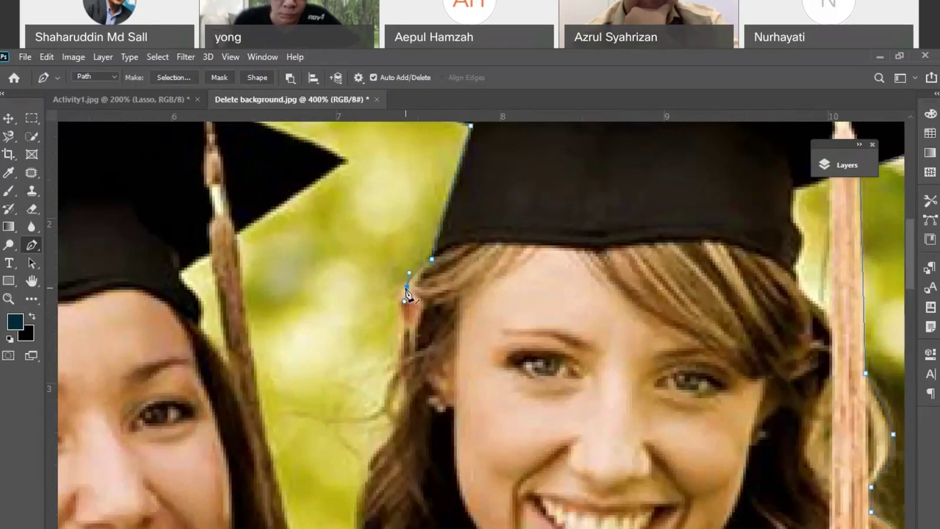
left_click_drag(407, 287, 398, 310)
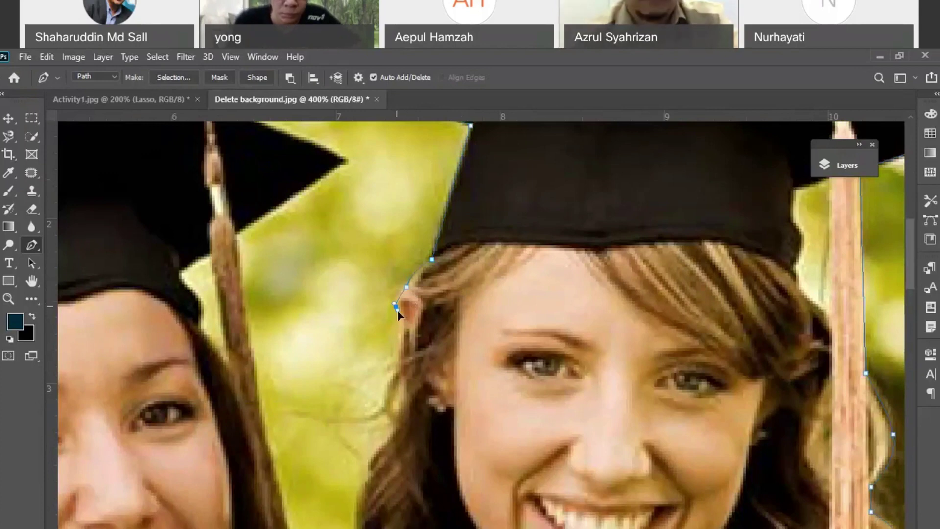
- Extend the path with curved anchor points down the hair's edge below the ear, ending the curve in a corner anchor
left_click_drag(398, 357, 395, 375)
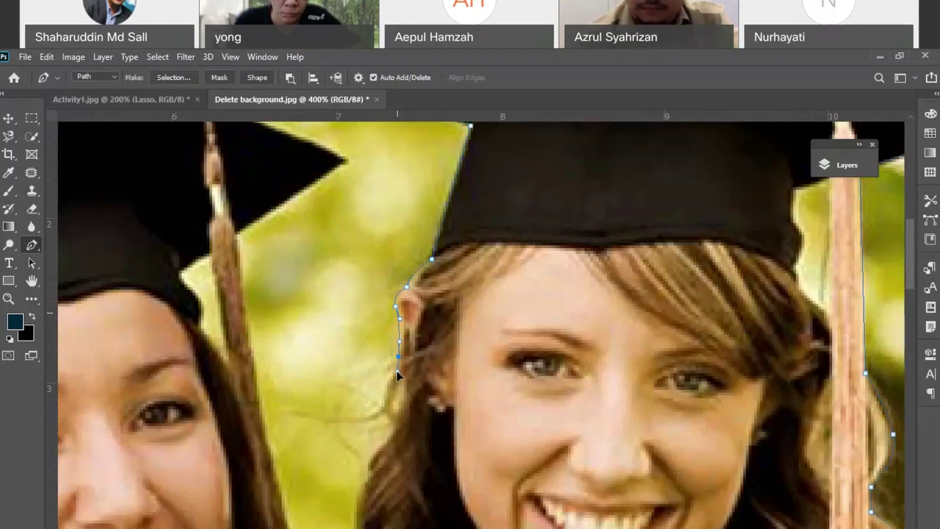
left_click(393, 425)
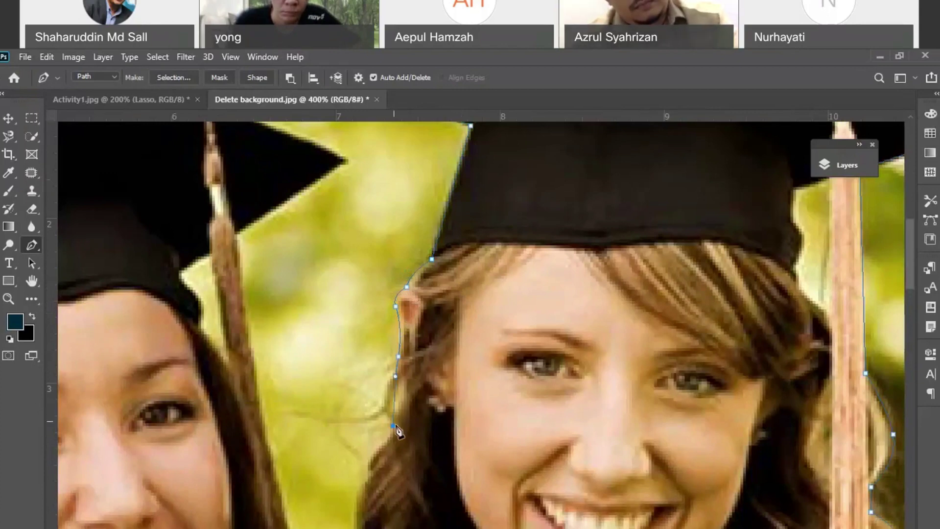
left_click_drag(397, 428, 409, 446)
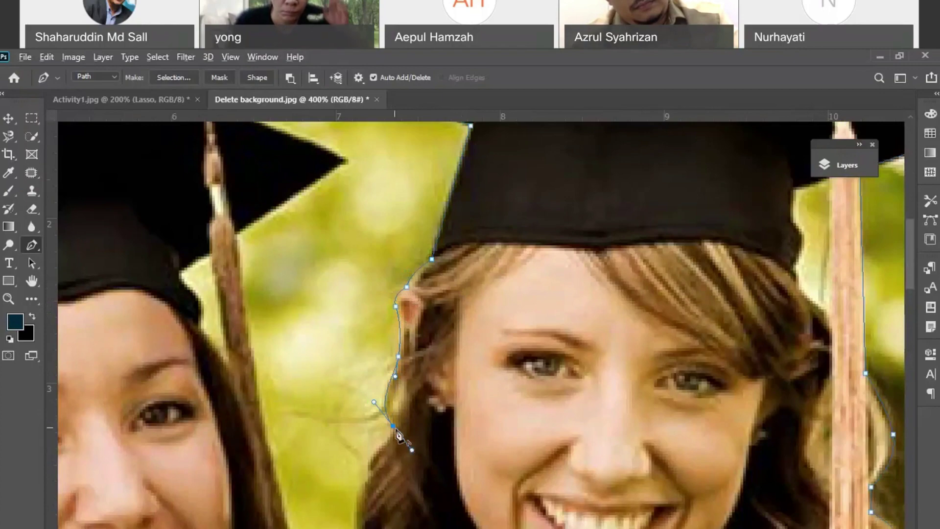
left_click_drag(459, 377, 500, 239)
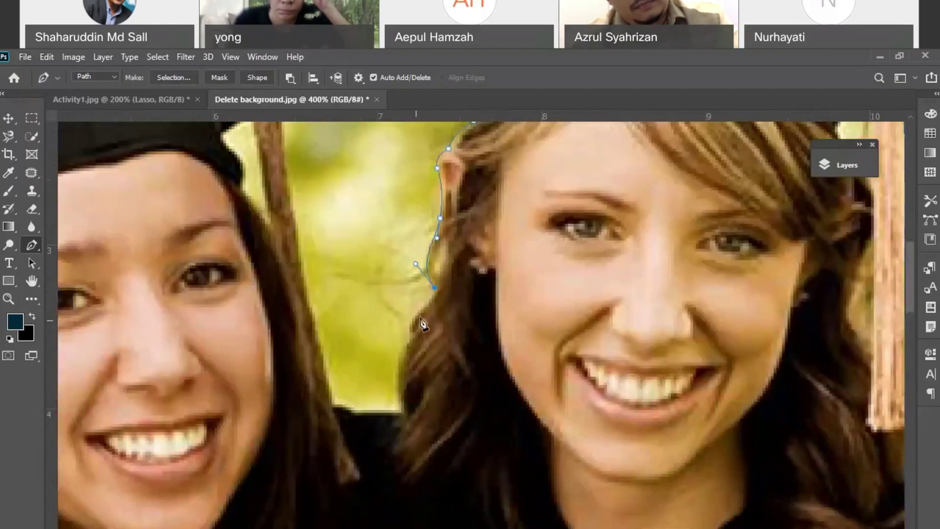
- Extend the pen path down the blonde woman's hair edge to the robe's shoulder line between the two women
left_click(421, 312)
left_click_drag(421, 313, 409, 326)
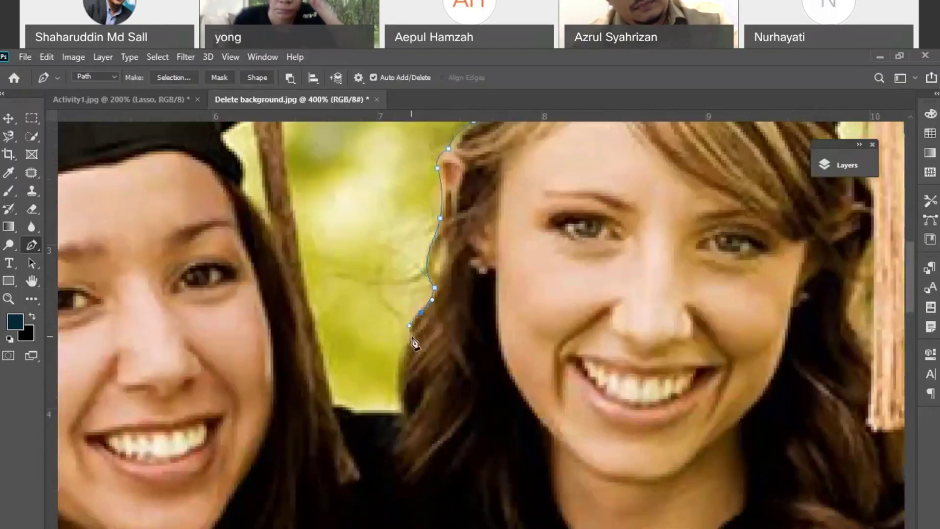
left_click(412, 335)
left_click_drag(404, 412, 419, 461)
left_click(403, 412, "alt")
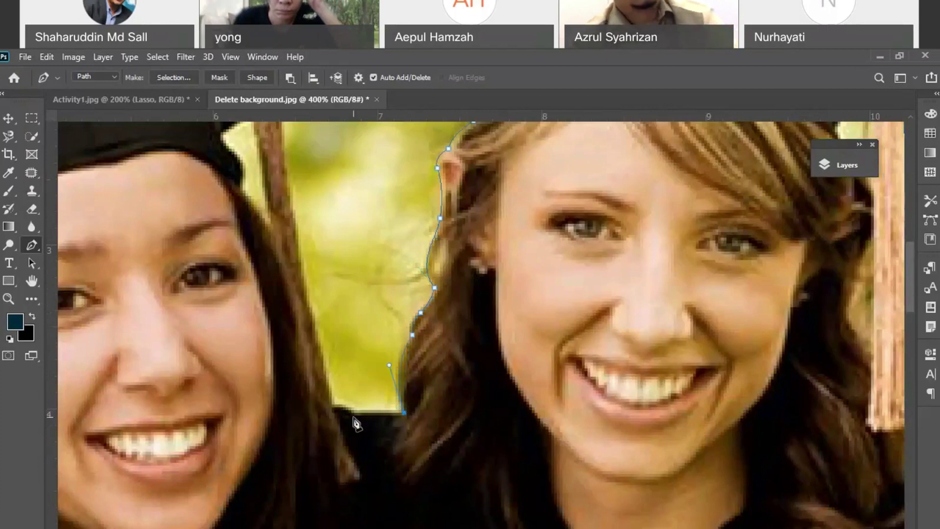
- Continue the path across the shoulder gap and up the tassel's outer edge to the left woman's cap
left_click_drag(353, 415, 317, 410)
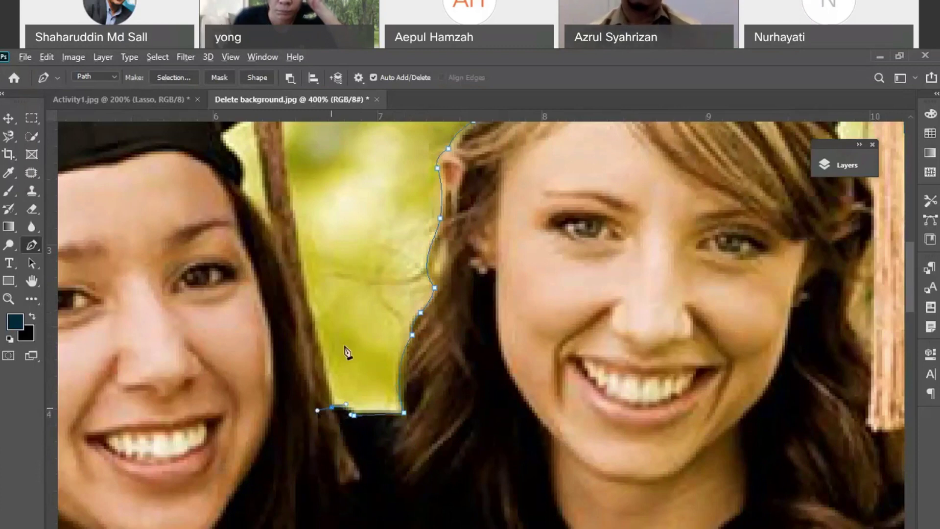
scroll(347, 351, "up", 4)
left_click_drag(376, 472, 367, 431)
left_click(351, 281)
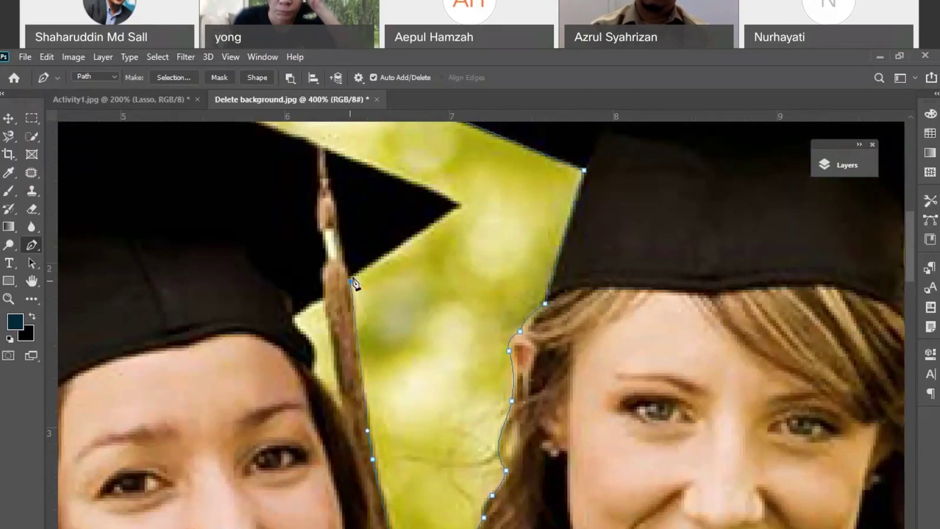
- Trace the left woman's cap around its right corner and along the upper edge past the tassel to the peak
left_click(460, 206)
left_click_drag(462, 216, 619, 317)
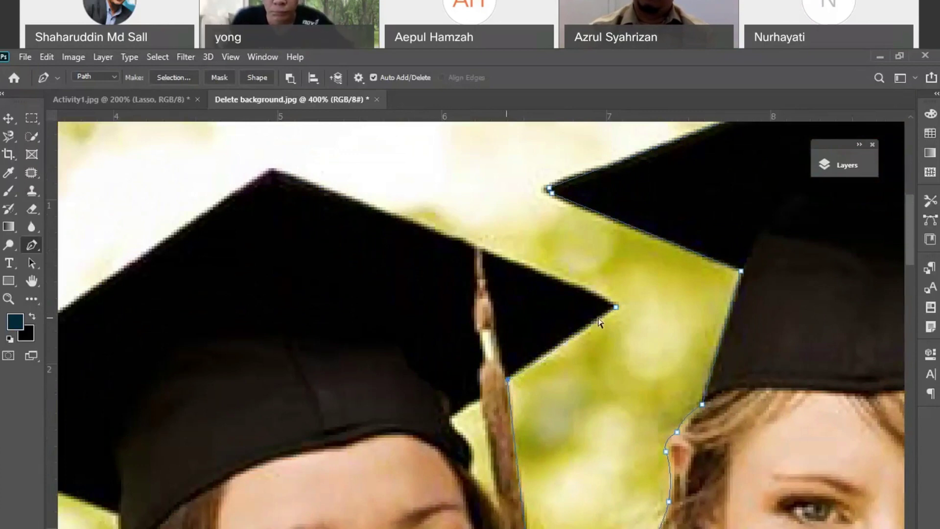
mouse_move(616, 309)
left_mouse_down()
mouse_move(638, 351)
mouse_move(623, 318)
left_mouse_up()
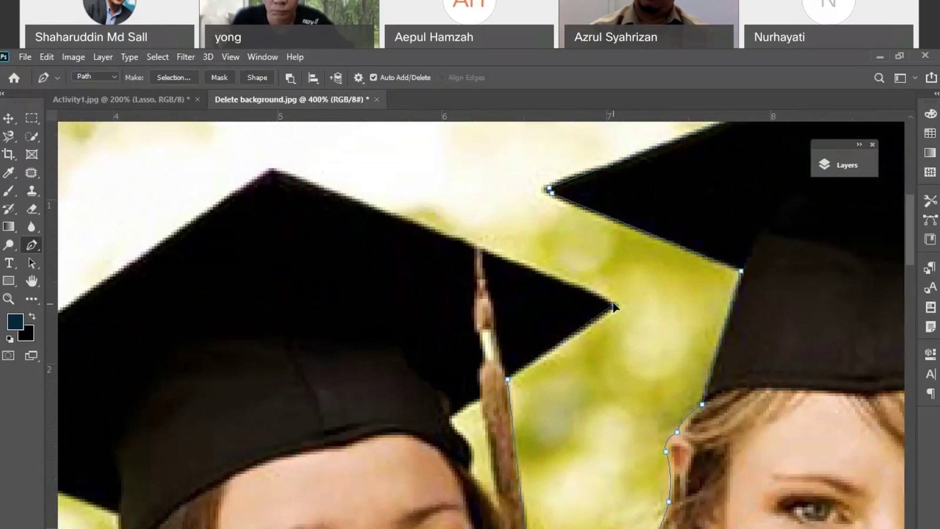
left_click(486, 252)
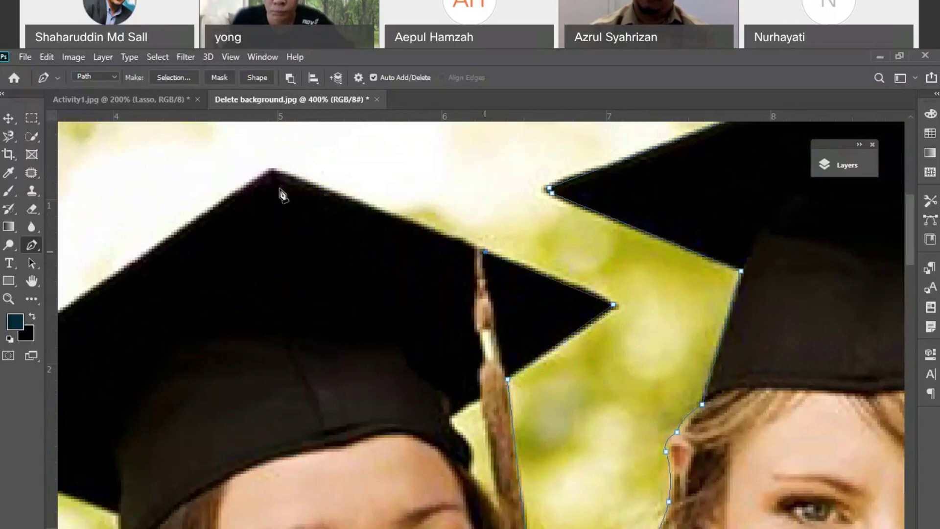
left_click(274, 170)
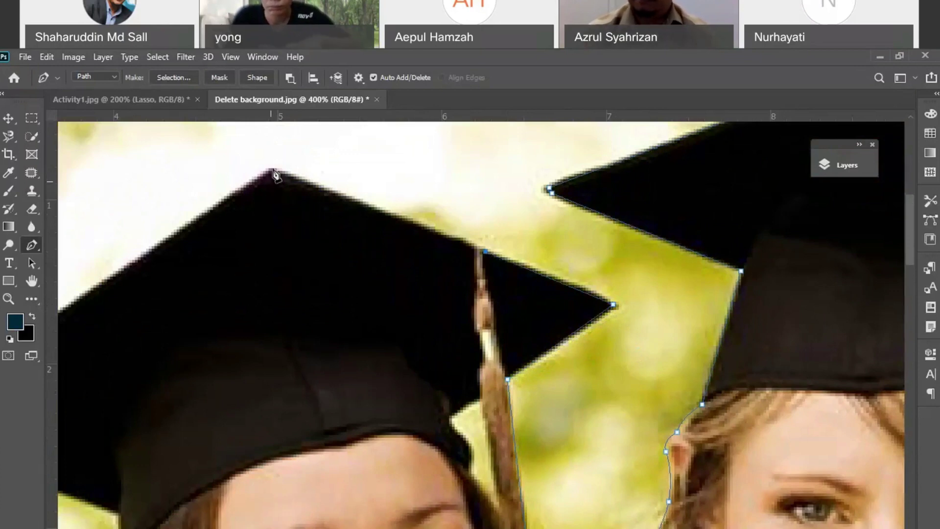
- Continue the path around the cap's left corner and along its lower edge to the headband
left_click_drag(485, 234, 814, 170)
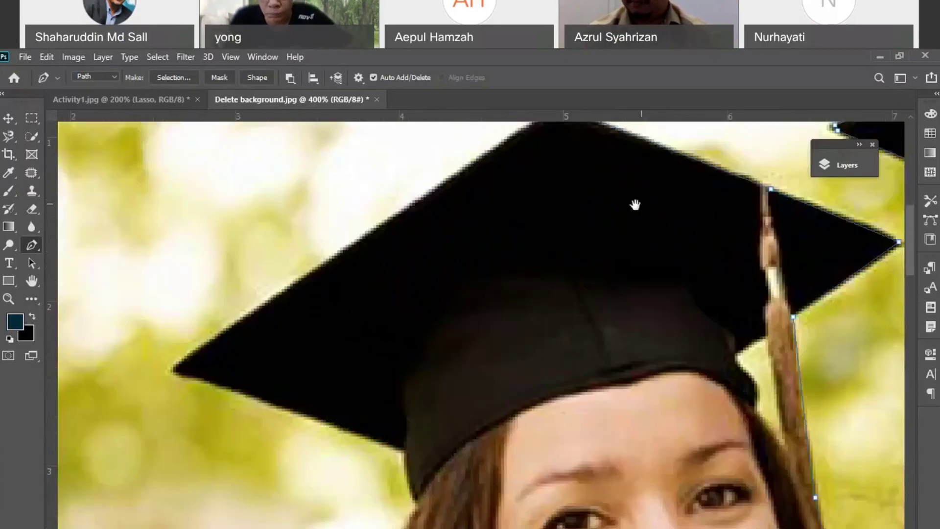
left_click(177, 368)
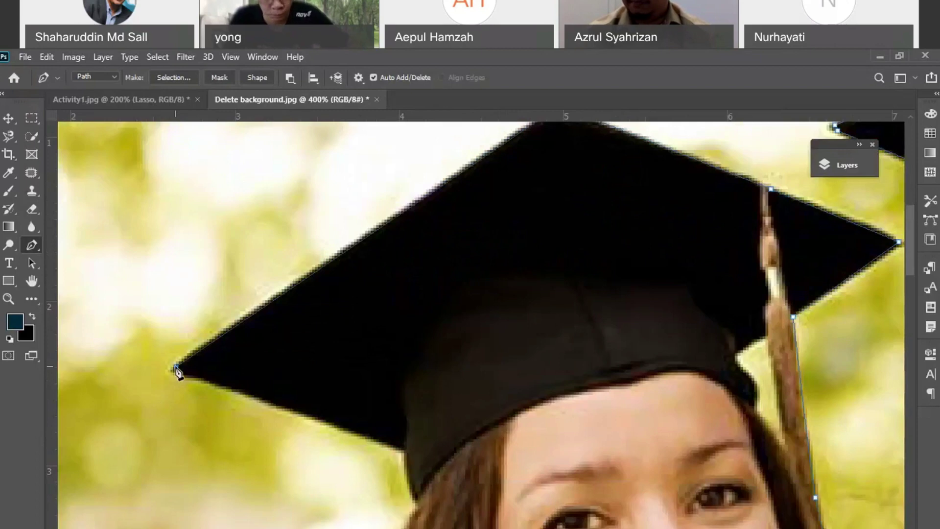
left_click_drag(200, 385, 226, 300)
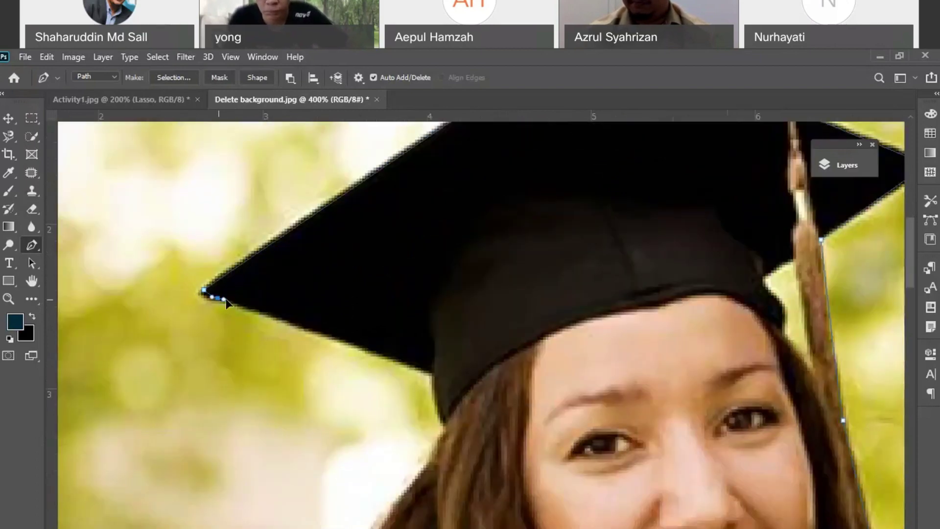
left_click(219, 299, "alt")
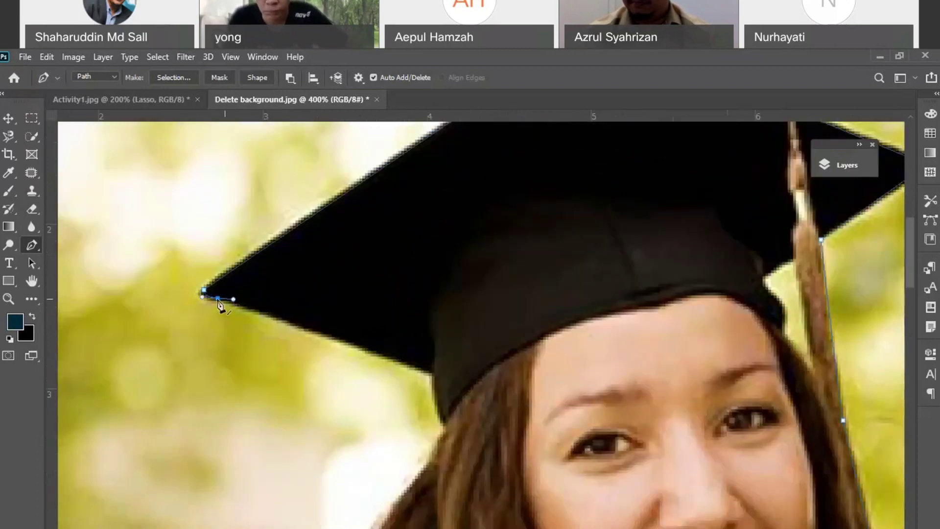
left_click(432, 373)
left_click_drag(432, 374, 438, 377)
left_click(432, 374, "alt")
- Trace the headband's side and the dark-haired woman's outer hair edge with curved segments down to the hand gap
left_click_drag(445, 425, 526, 281)
left_click(446, 426, "alt")
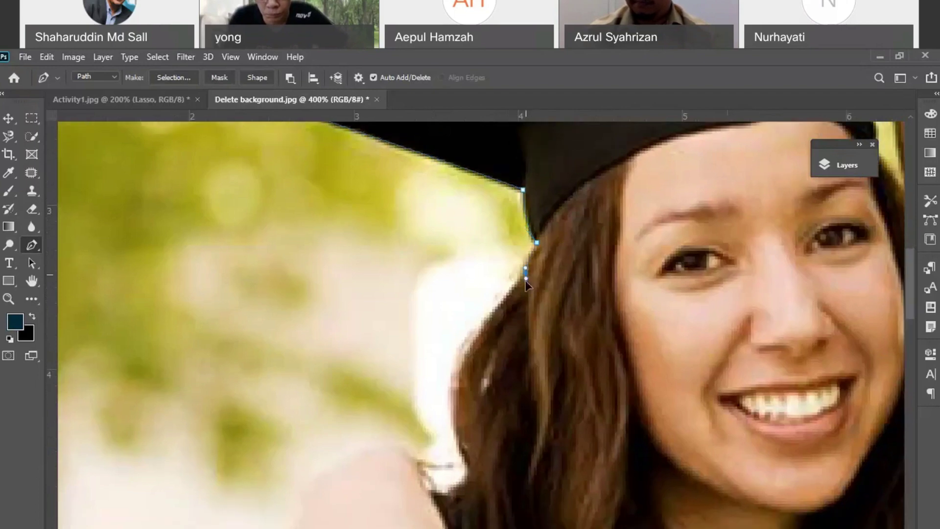
left_click_drag(484, 327, 471, 351)
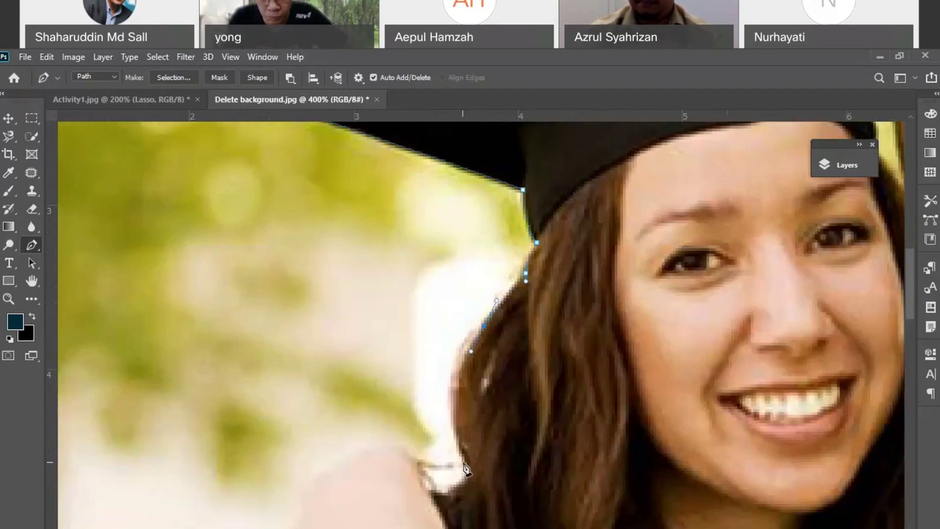
left_click_drag(471, 474, 505, 528)
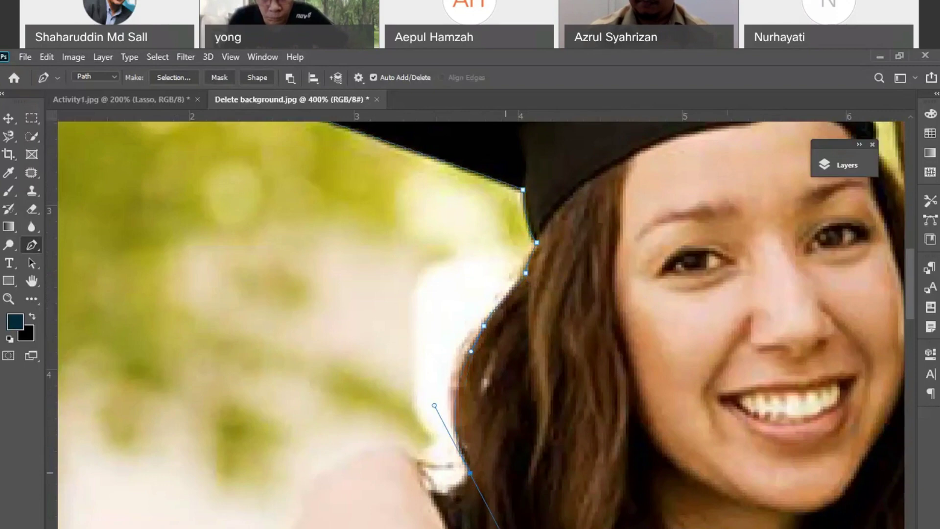
left_click(470, 474, "alt")
- Carry the path across the bottom of the gap between hair and hand, and curve it over the knuckles' top
left_click_drag(461, 502, 542, 320)
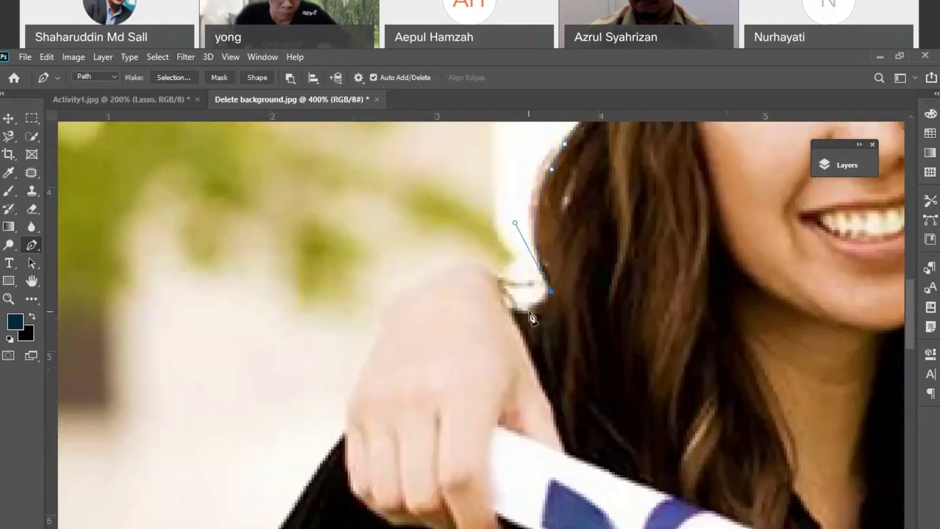
left_click(514, 312)
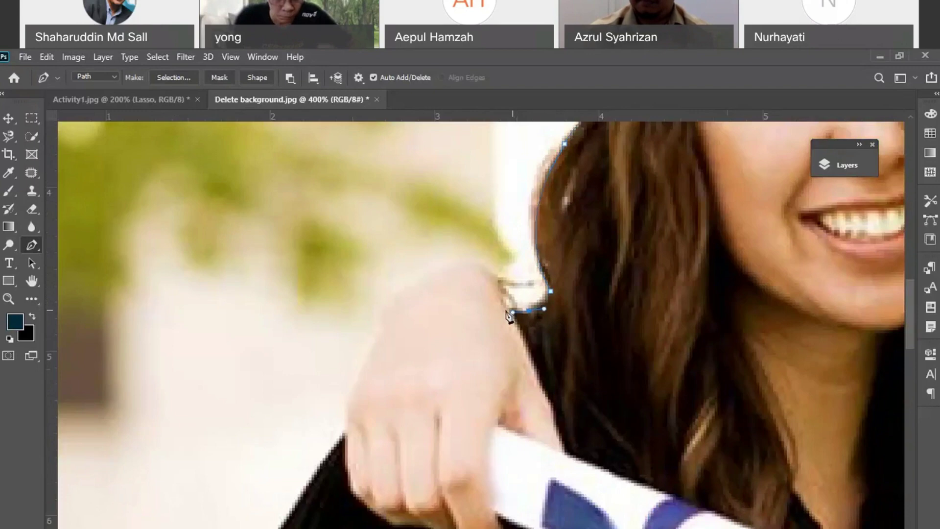
left_click(511, 313, "alt")
left_click_drag(472, 269, 450, 264)
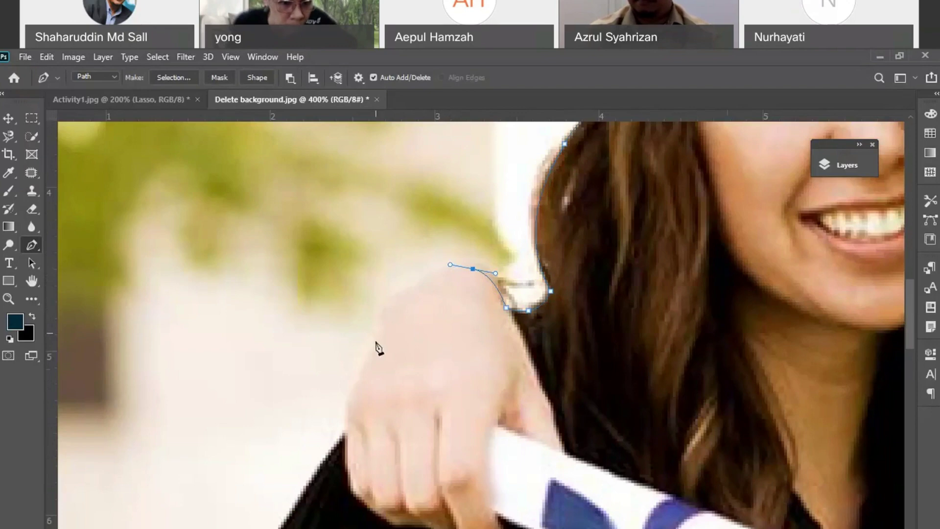
- Trace the outer side of the hand down to where it meets the robe sleeve, redoing the last anchor point
left_click_drag(379, 338, 361, 404)
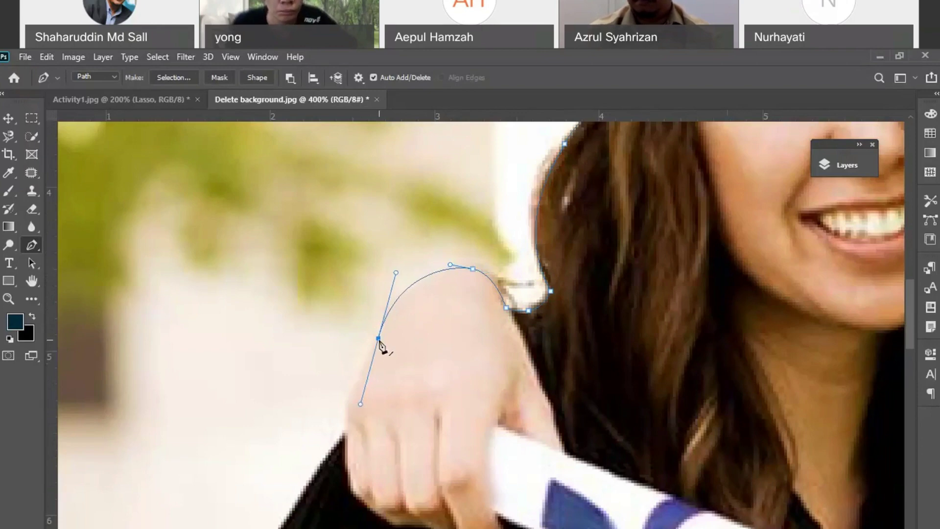
left_click(379, 339)
left_click_drag(345, 428, 565, 274)
left_click(345, 428)
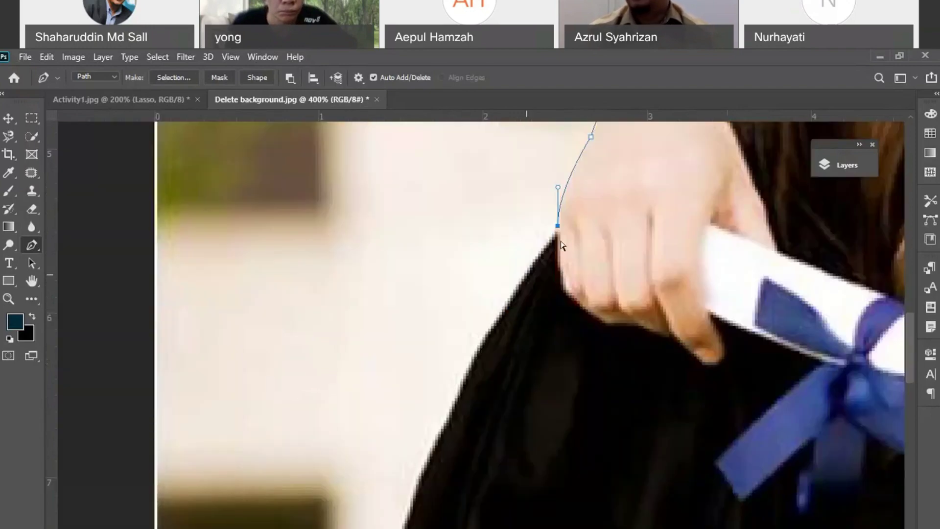
key("ctrl+z")
left_click_drag(557, 231, 556, 285)
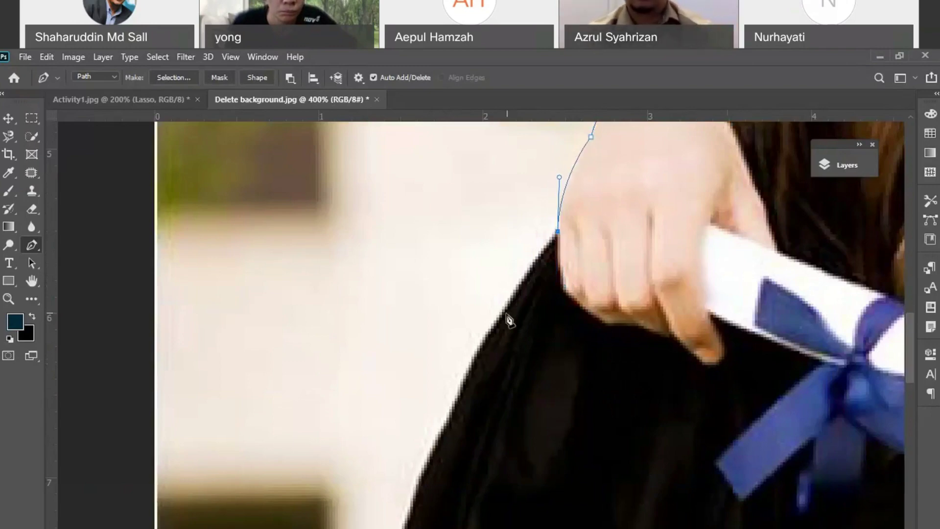
- Trace the robe's outer edge from the hand down to the photo's bottom edge, ending on a corner anchor
left_click_drag(505, 315, 491, 347)
left_click_drag(463, 389, 453, 430)
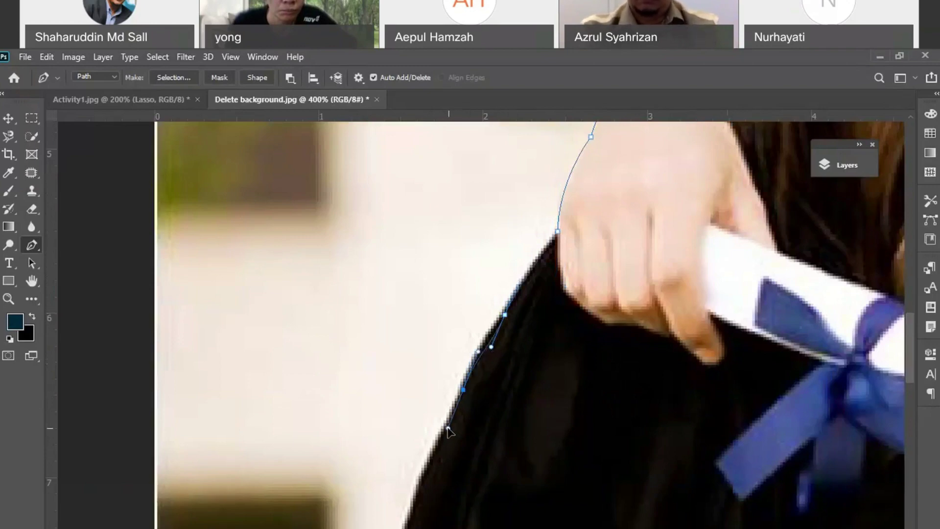
left_click_drag(448, 429, 518, 216)
left_click_drag(469, 336, 457, 374)
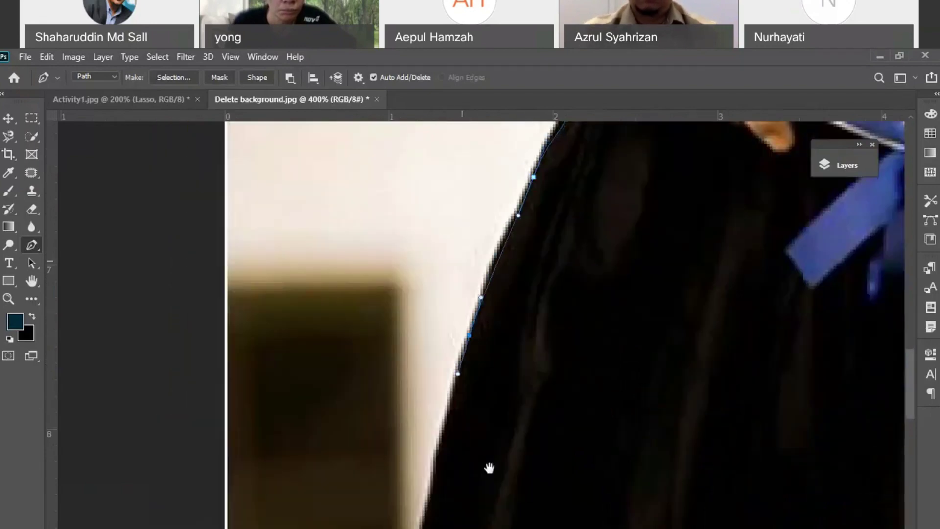
left_click_drag(489, 467, 508, 286)
left_click_drag(449, 309, 445, 332)
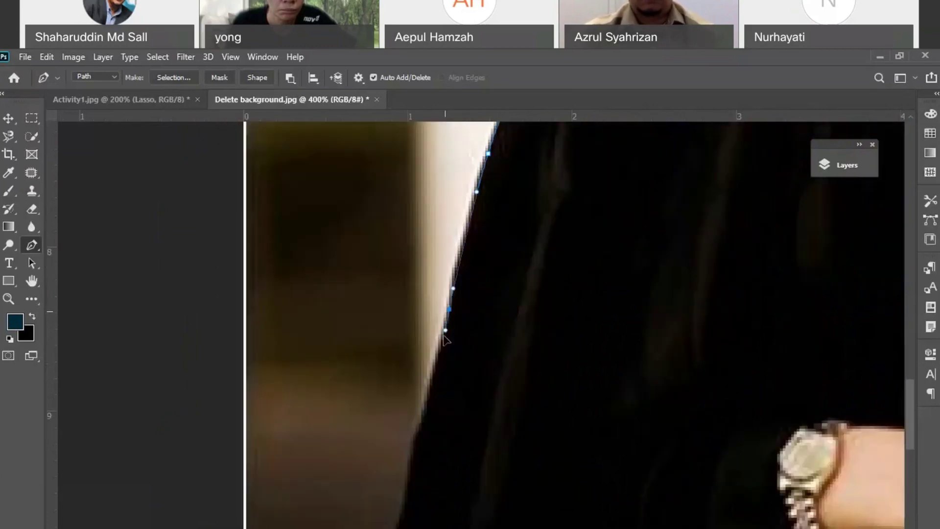
left_click_drag(410, 473, 414, 242)
left_click(378, 434)
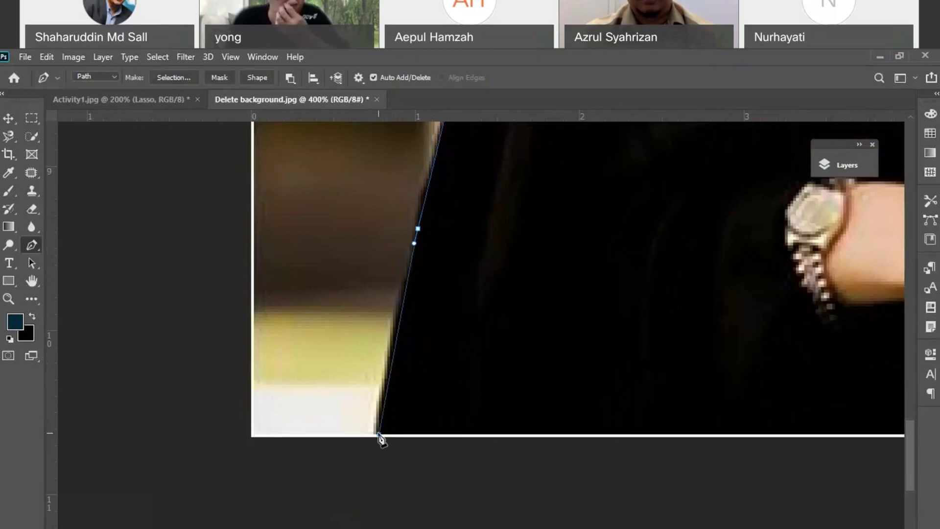
left_click_drag(378, 435, 379, 452)
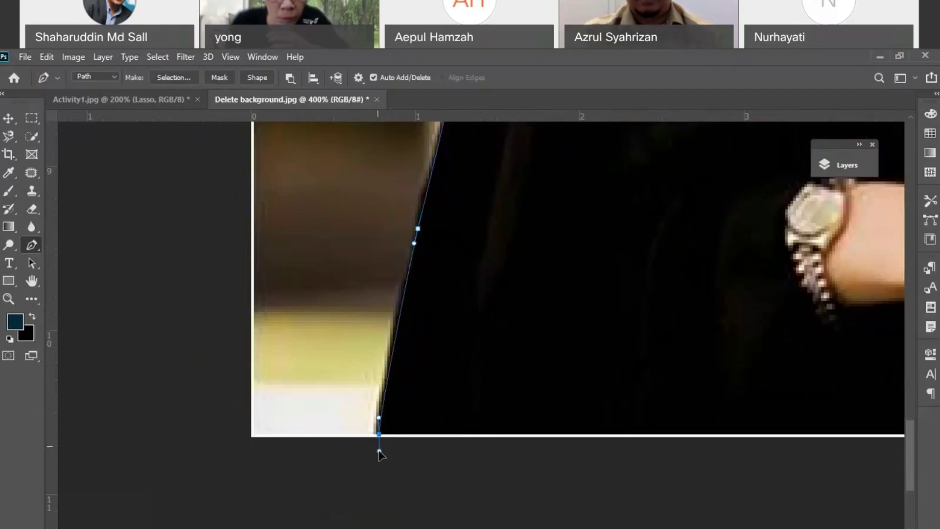
left_click(379, 434)
- Close the path along the photo's bottom edge at its starting anchor on the right woman's robe
left_click_drag(525, 388, 369, 327)
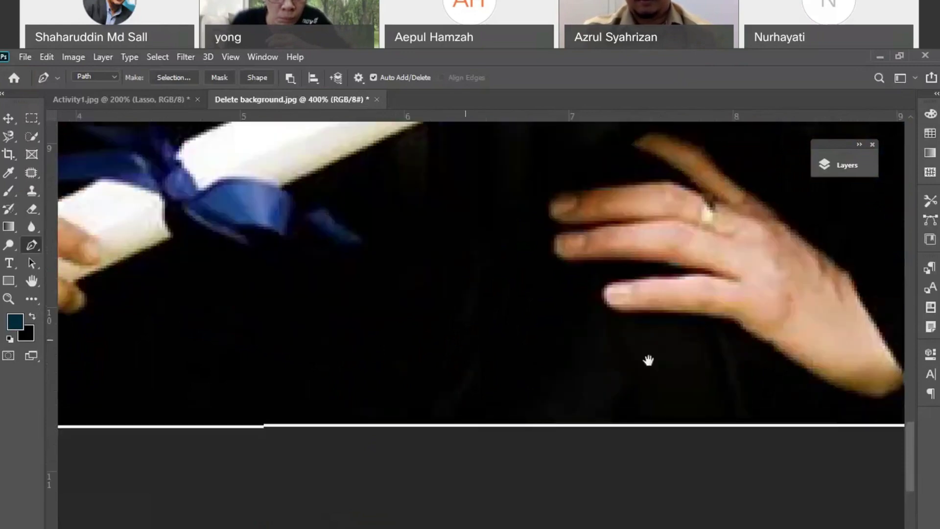
left_click_drag(649, 361, 751, 360)
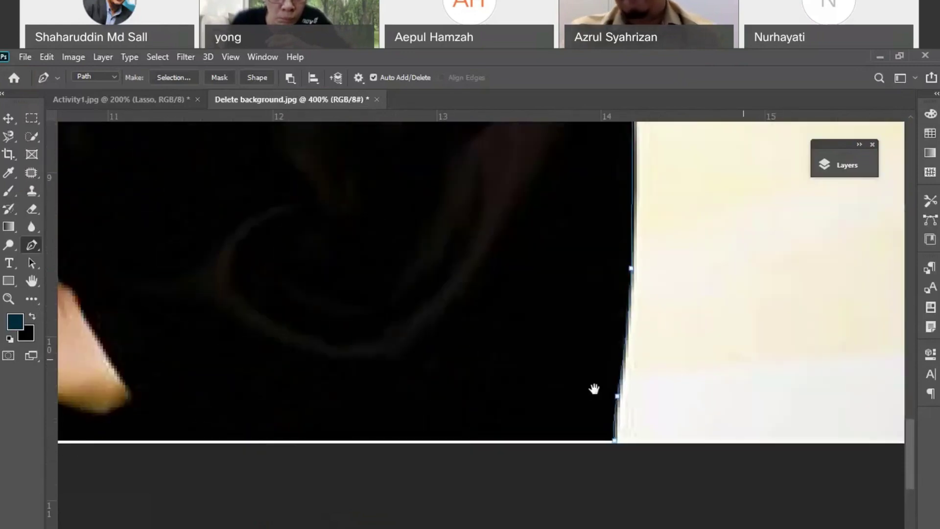
left_click(615, 442)
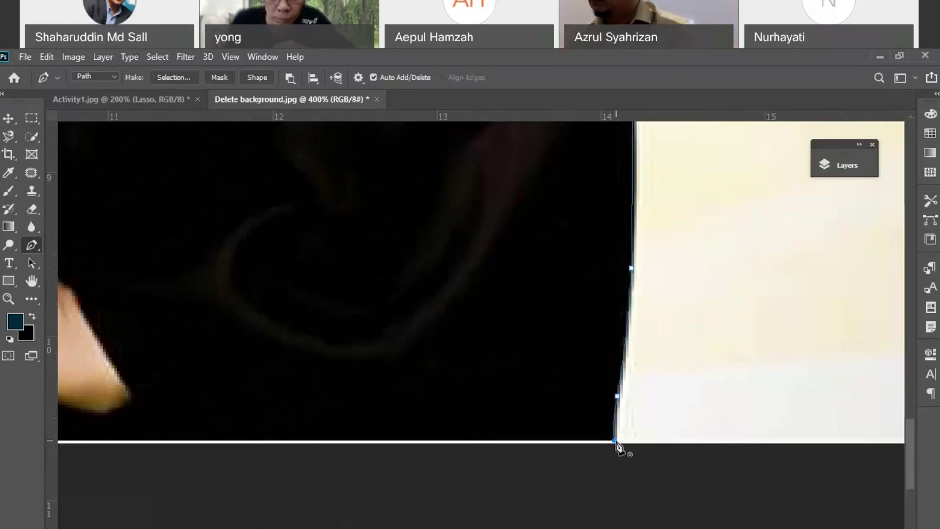
left_click(616, 442)
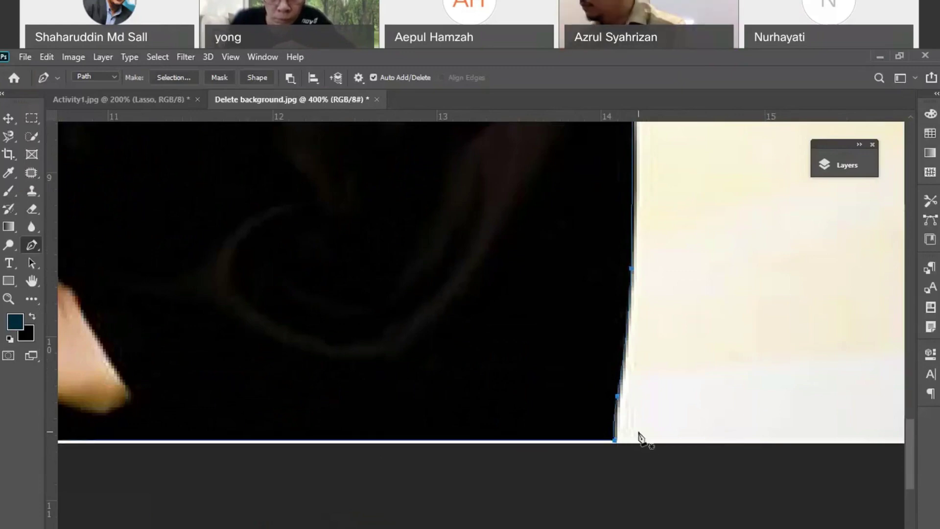
- Refine the closed path's anchor points along the right woman's sleeve so the curve follows the robe's edge
left_click_drag(650, 224, 721, 434)
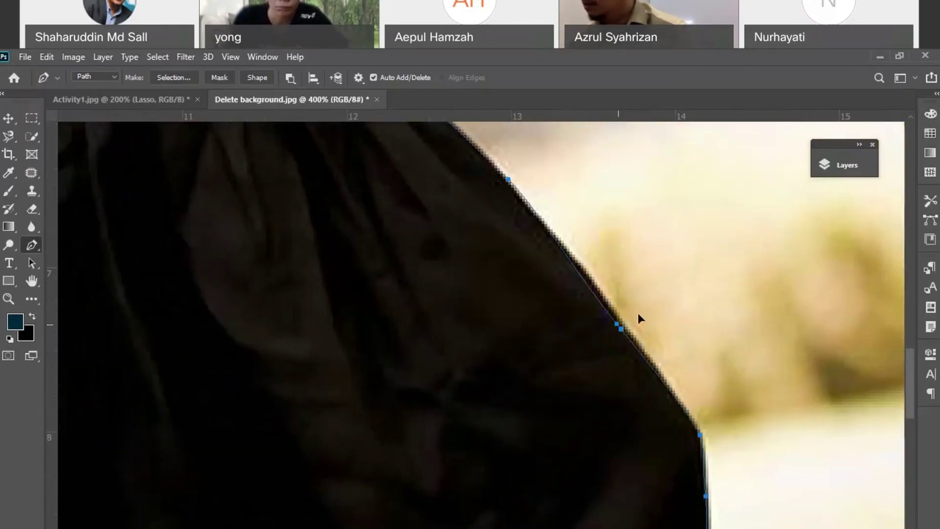
mouse_move(616, 325)
left_mouse_down()
mouse_move(638, 313)
mouse_move(622, 332)
left_mouse_up()
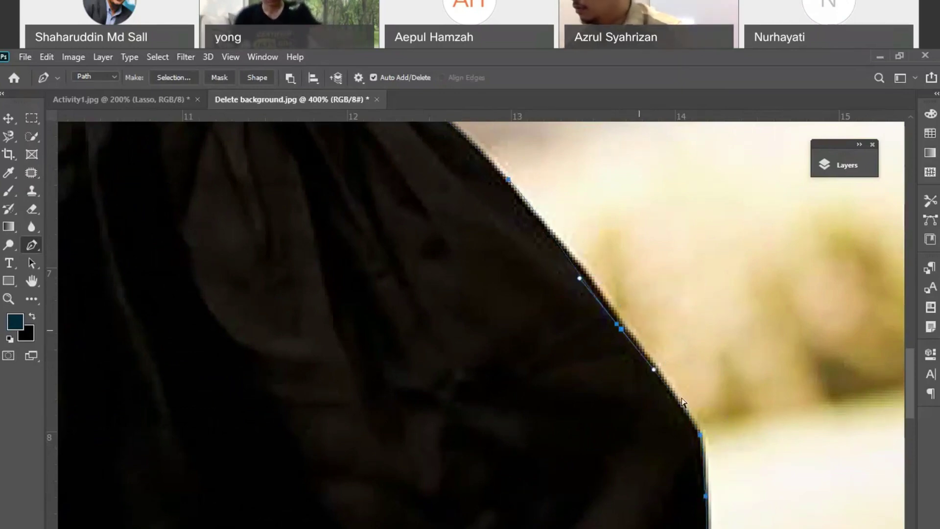
left_click(617, 325, "ctrl")
left_click_drag(620, 323, 606, 304)
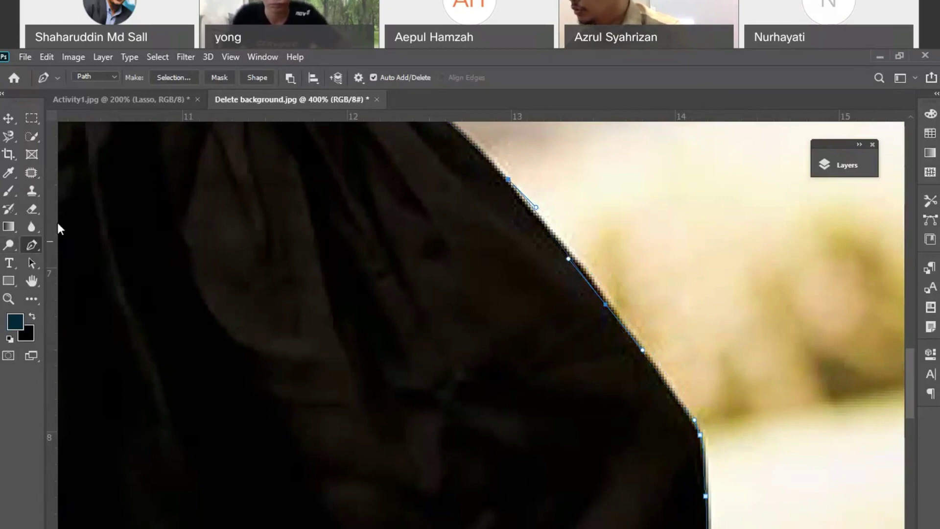
left_click(481, 154)
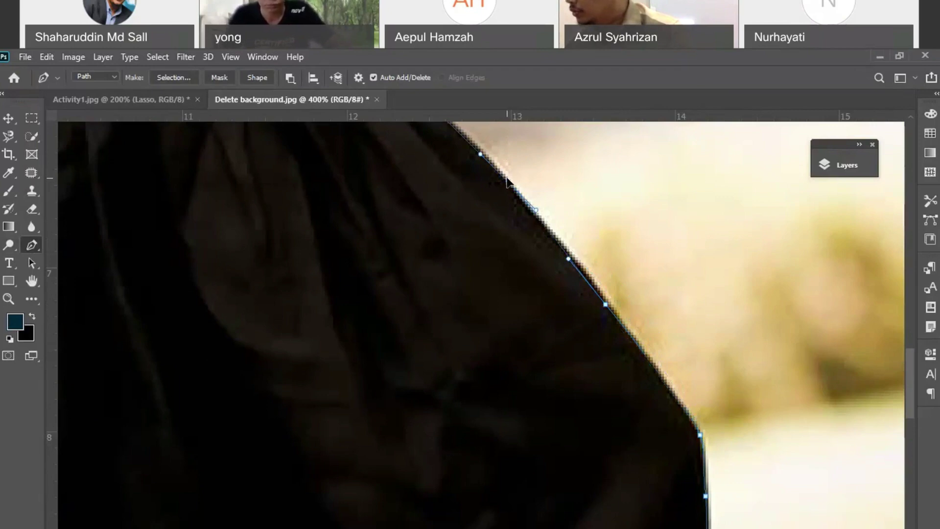
left_click_drag(517, 203, 564, 411)
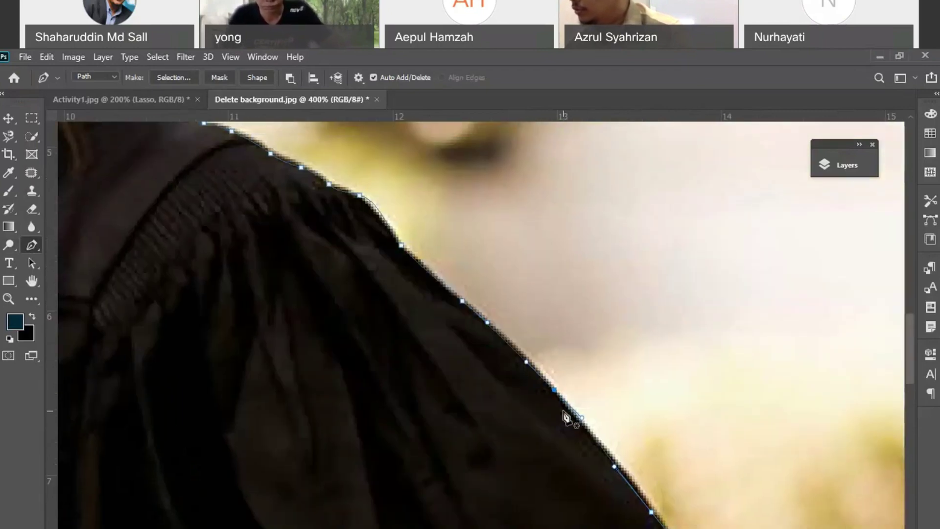
- Add an anchor point on the path at the right woman's shoulder fold and adjust it to the robe's edge
left_click(380, 211)
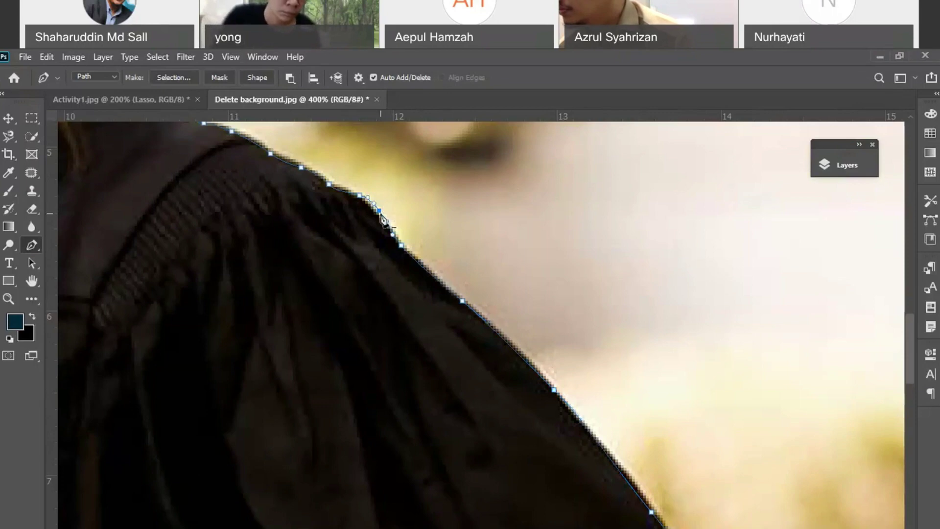
left_click_drag(380, 216, 378, 219)
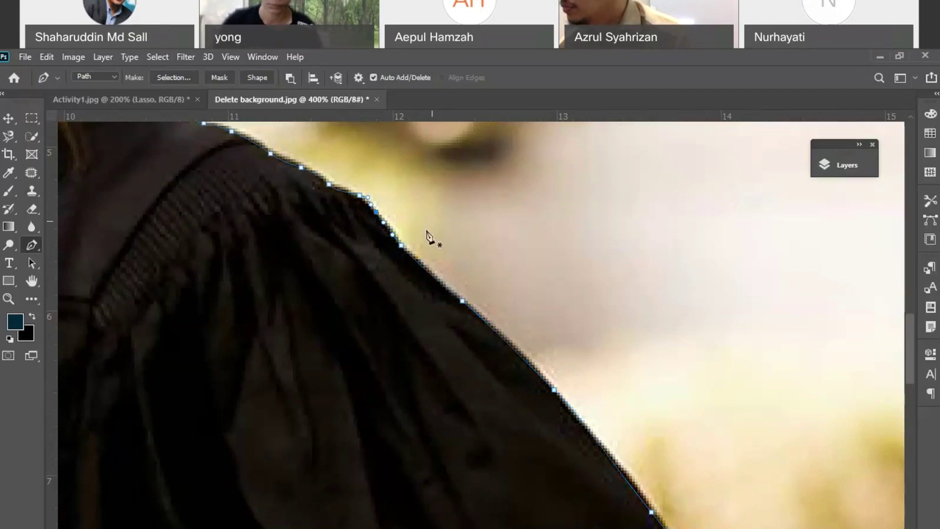
- Examine the closed path around both graduates, from the right woman's shoulder across the caps to the left woman's robe, and as a whole
left_click_drag(215, 141, 390, 332)
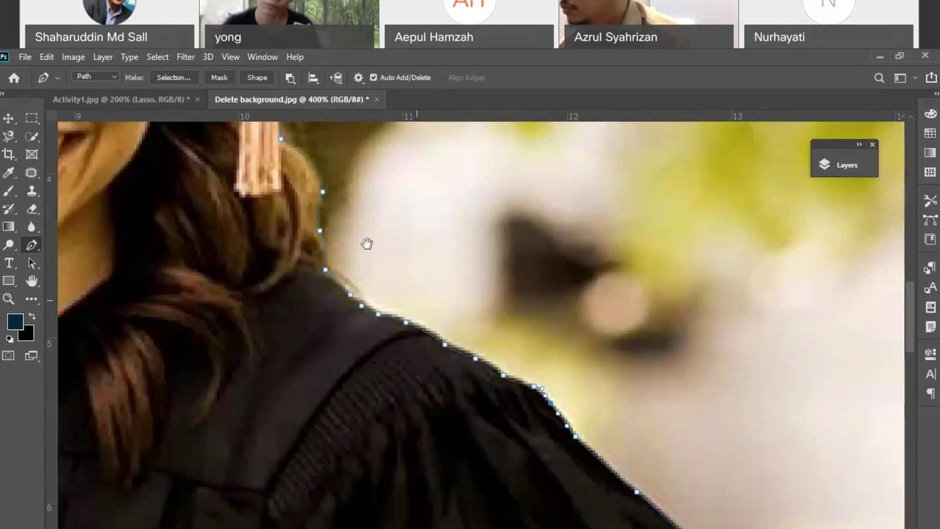
left_click_drag(367, 243, 446, 474)
left_click_drag(424, 287, 462, 453)
left_click_drag(502, 340, 590, 452)
left_click_drag(716, 284, 641, 394)
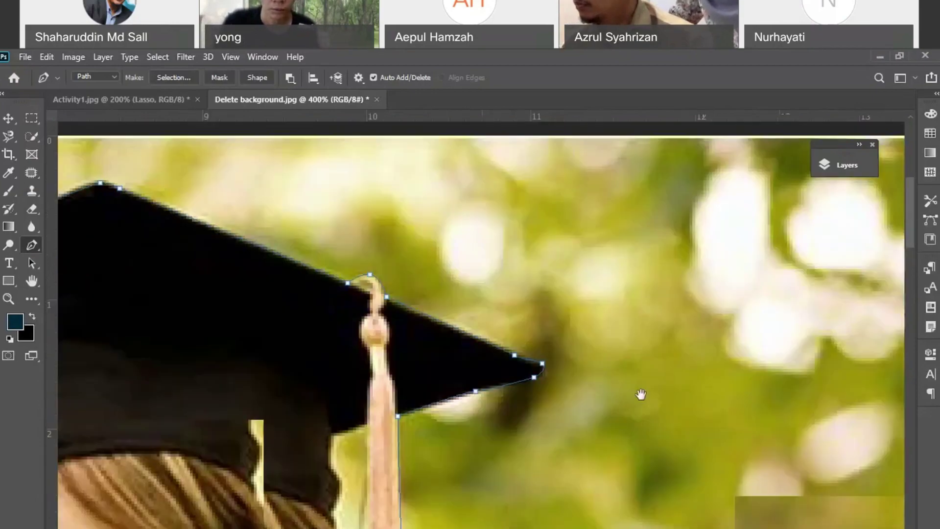
left_click_drag(672, 342, 732, 319)
left_click_drag(222, 444, 617, 339)
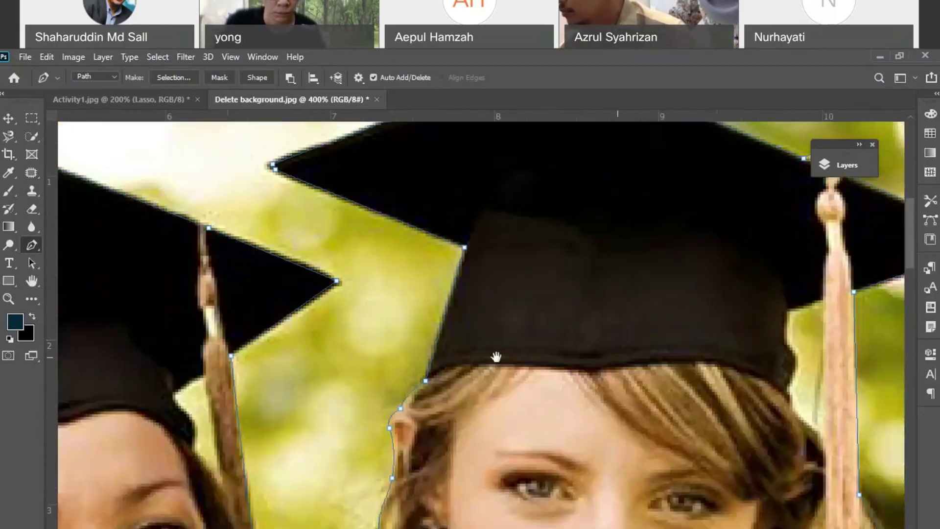
left_click_drag(476, 371, 596, 280)
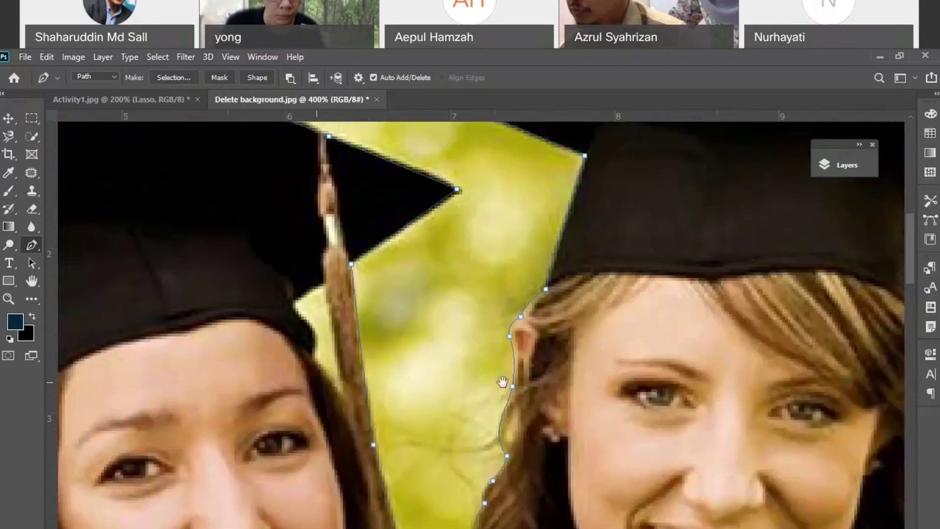
left_click_drag(514, 523, 520, 368)
left_click_drag(441, 405, 575, 490)
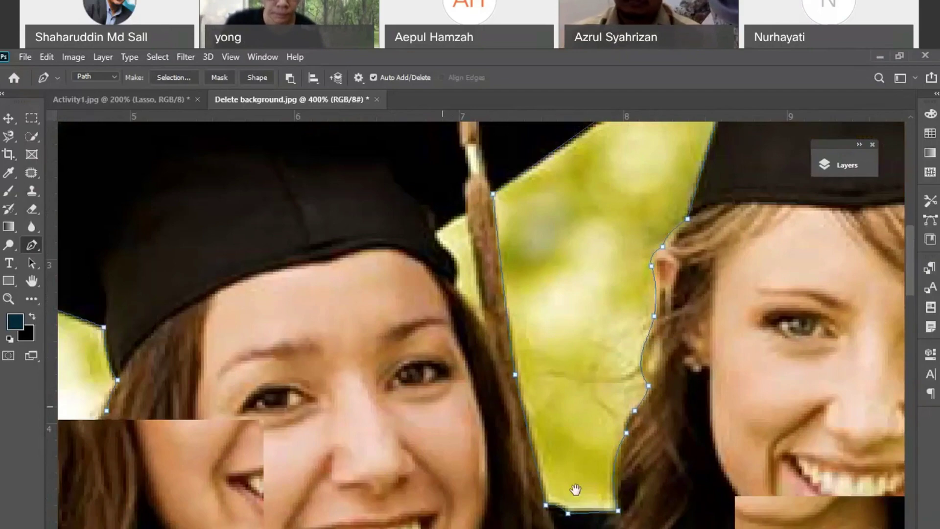
left_click_drag(308, 367, 544, 462)
mouse_move(329, 381)
left_mouse_down()
mouse_move(530, 473)
mouse_move(483, 234)
left_mouse_up()
left_click_drag(436, 377, 640, 252)
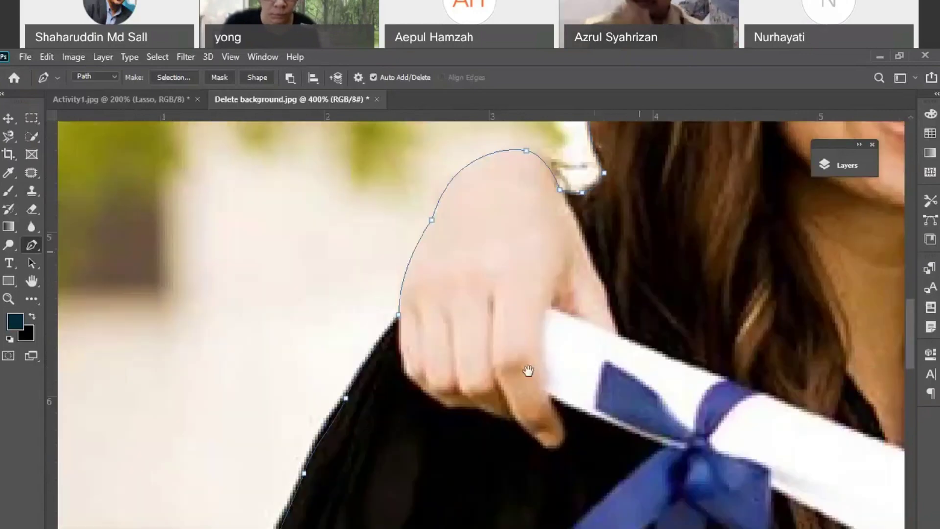
left_click_drag(529, 370, 620, 143)
mouse_move(492, 354)
left_mouse_down()
mouse_move(464, 156)
mouse_move(426, 391)
mouse_move(388, 410)
left_mouse_up()
key("ctrl+minus")
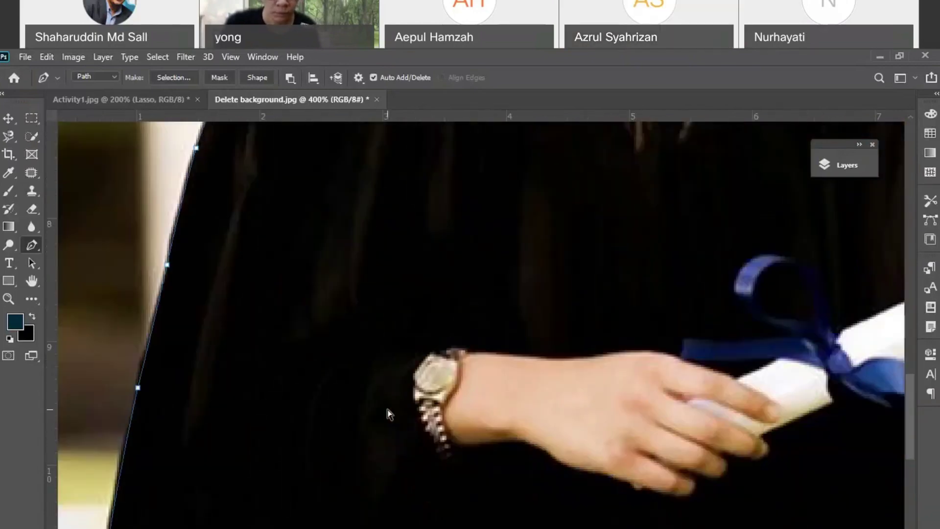
key("ctrl+minus")
key("ctrl+minus")
key("ctrl+minus")
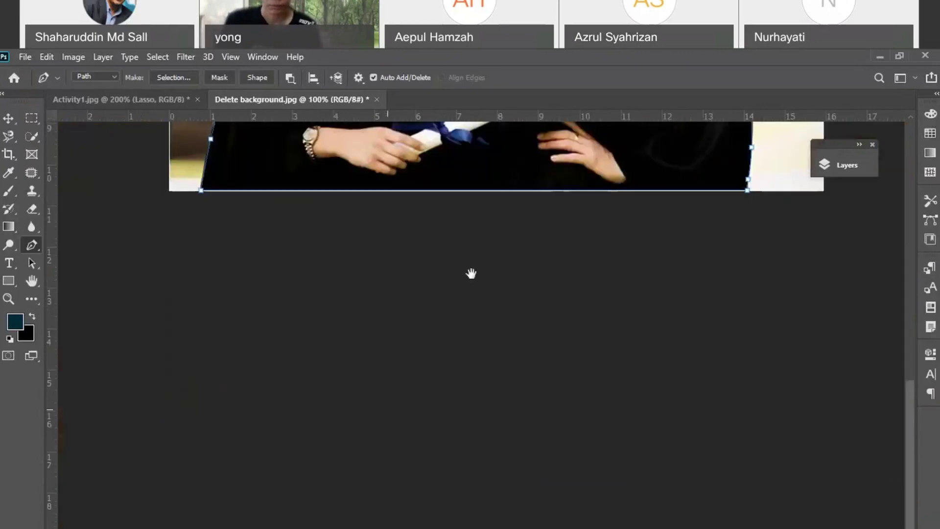
left_click_drag(472, 273, 501, 348)
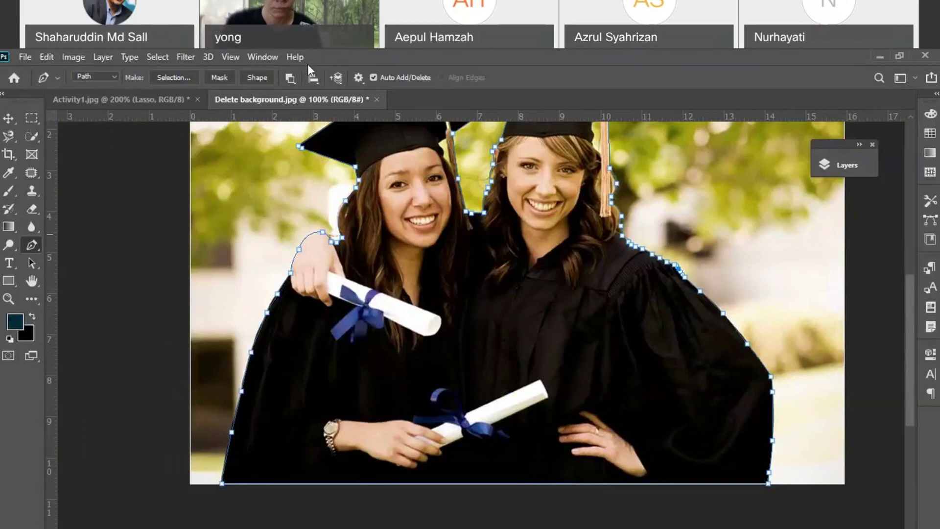
- Show the saved paths and load the Work Path as a selection
left_click(258, 57)
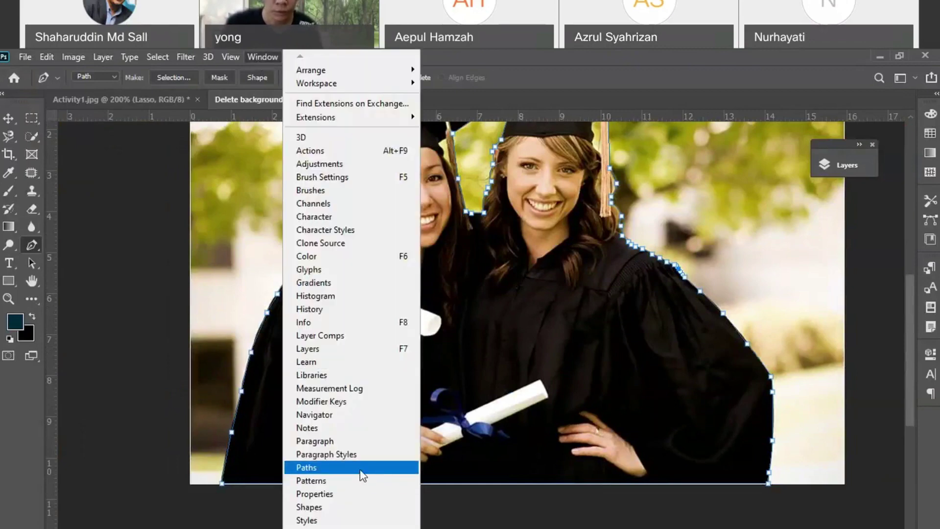
left_click(324, 469)
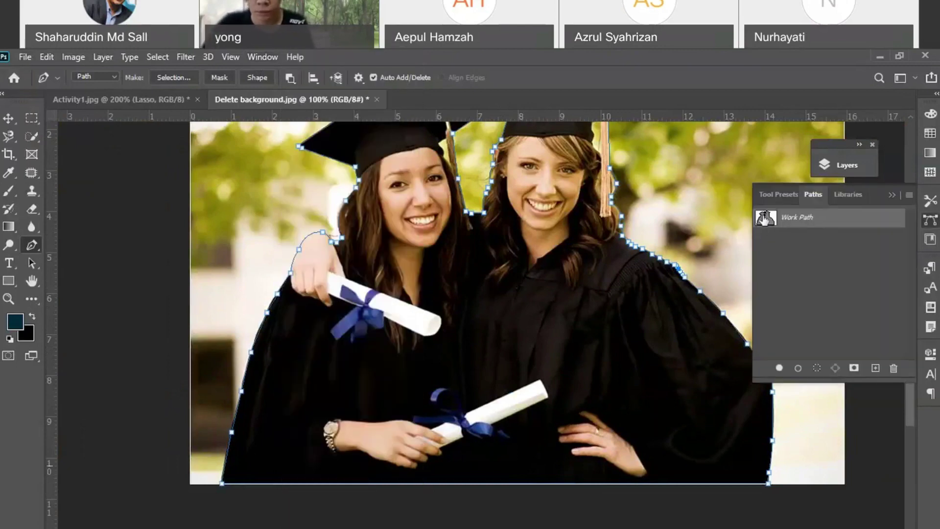
left_click(817, 371)
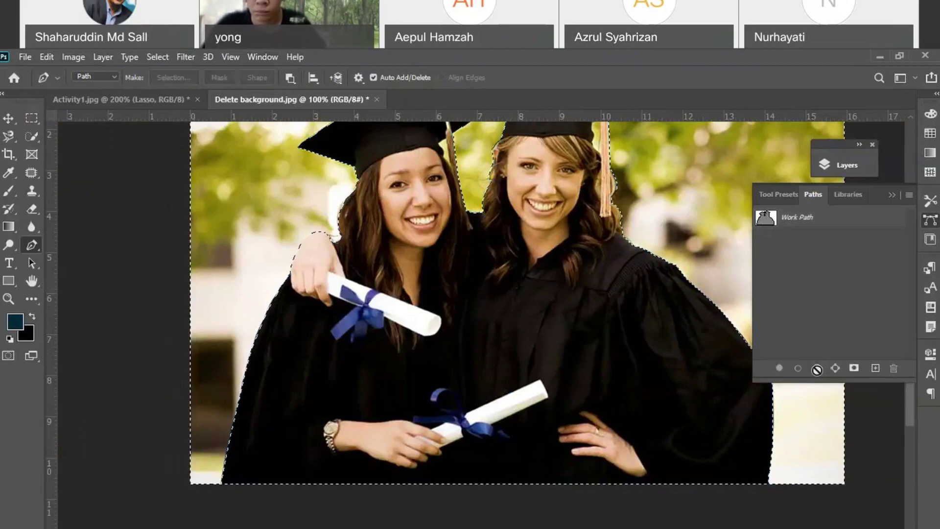
scroll(693, 387, "up", 1)
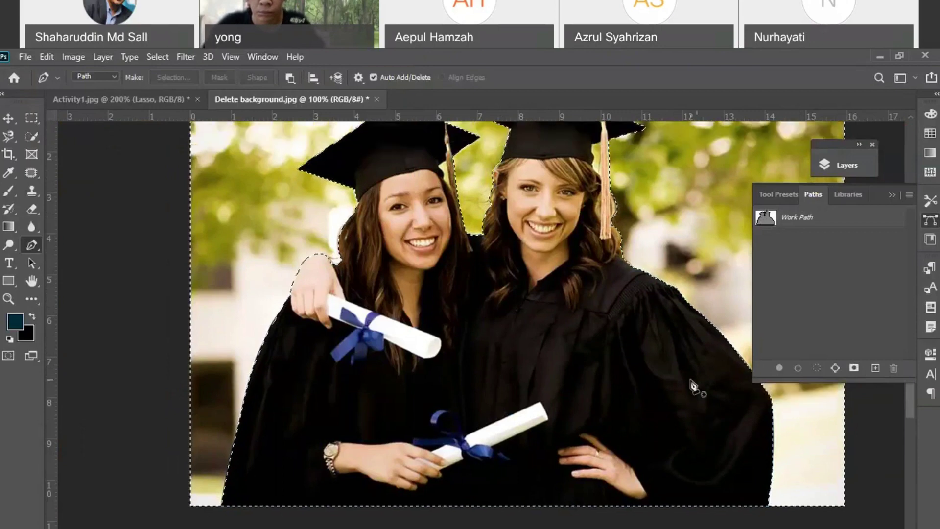
scroll(692, 168, "up", 1)
scroll(642, 251, "up", 1)
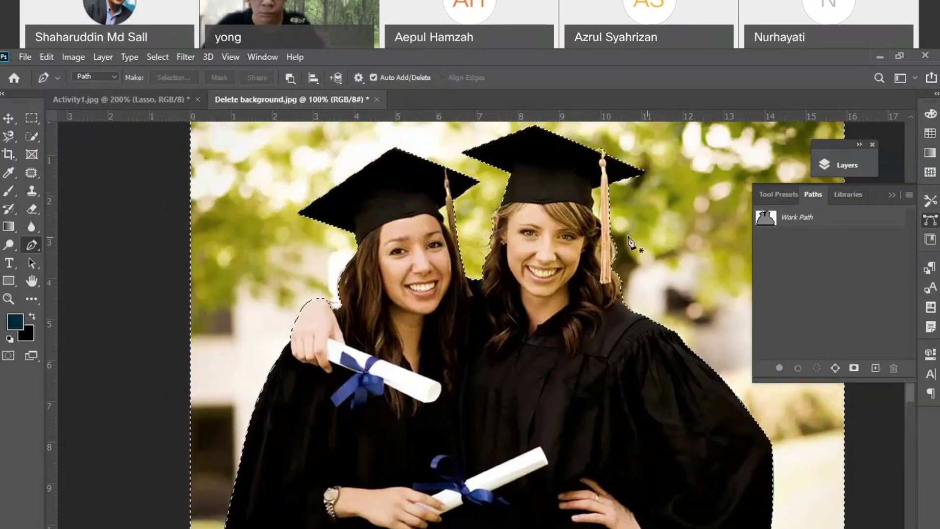
- Invert the selection so that the two graduates are selected instead of the background
left_click(164, 55)
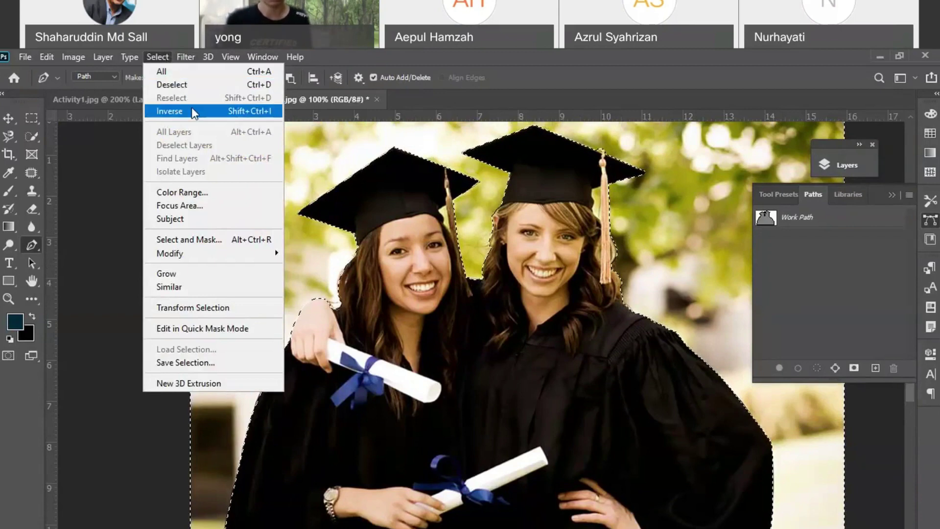
left_click(164, 55)
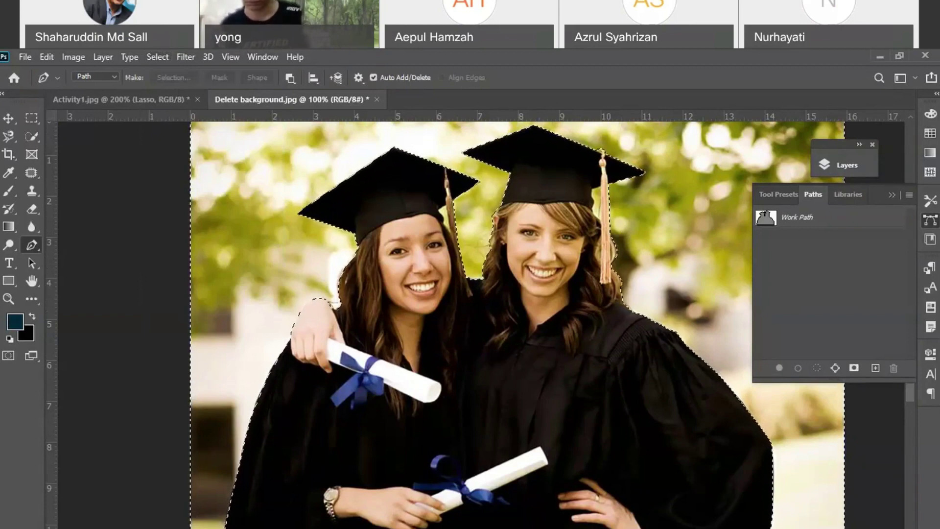
left_click(156, 56)
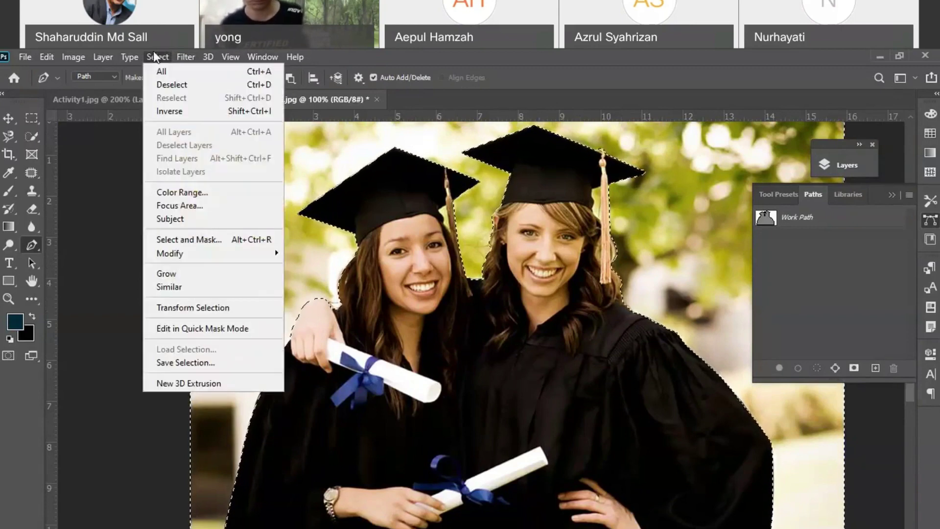
left_click(197, 116)
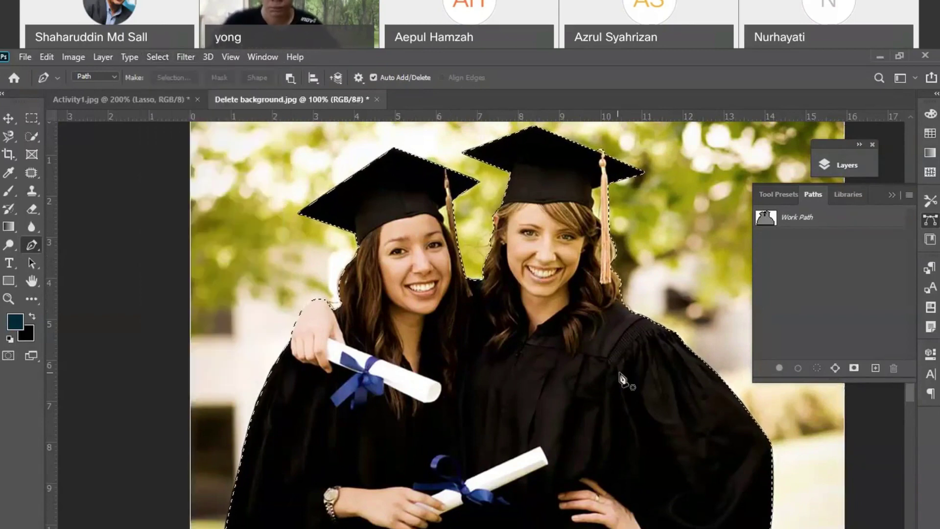
- Bring the selected graduates into Activity1.jpg as a new layer and move them down and to the left
left_click(118, 99)
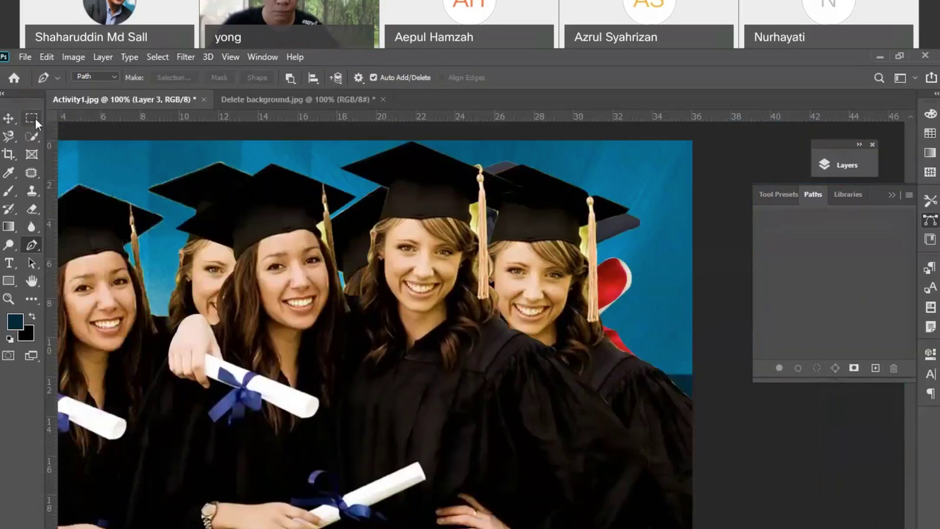
key("v")
left_click_drag(431, 468, 448, 382)
left_click_drag(447, 346, 324, 358)
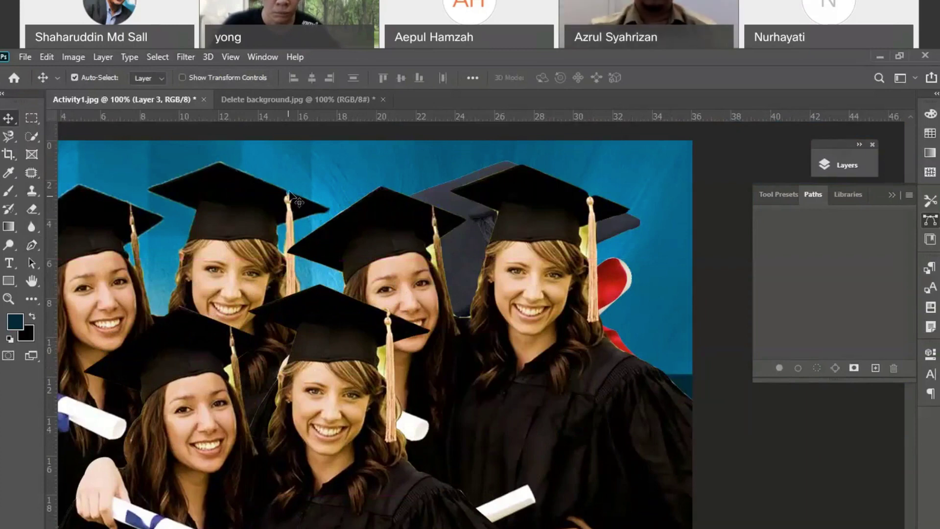
- Try several positions for the newly added graduates over the other two cut-outs
left_click_drag(372, 329, 297, 317)
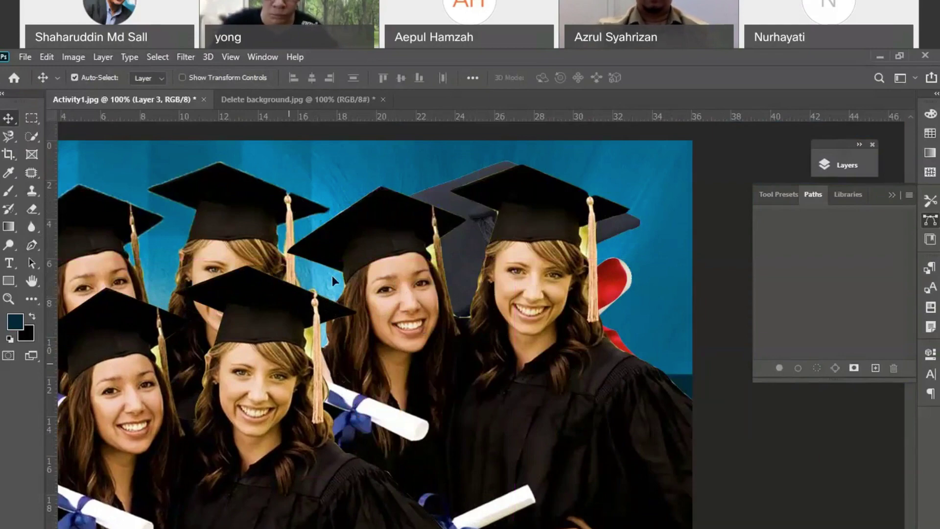
left_click_drag(332, 275, 466, 307)
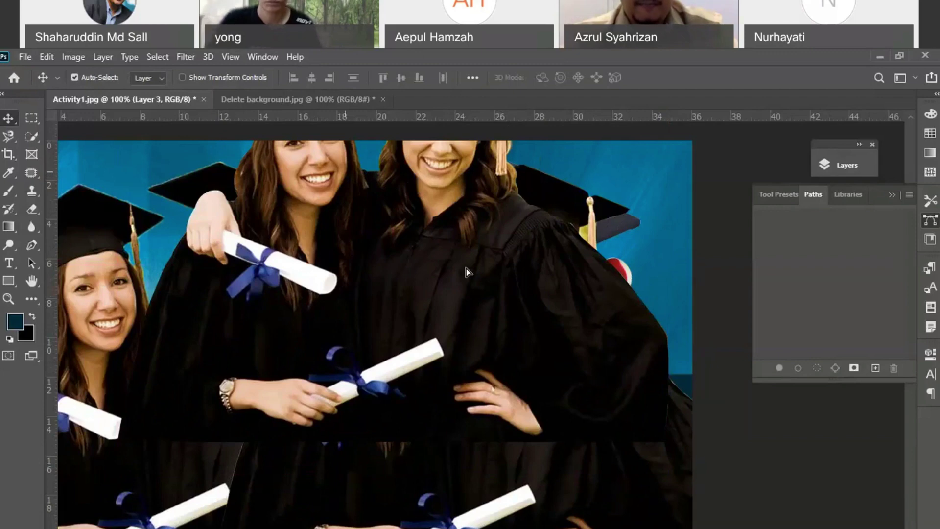
key("ctrl+z")
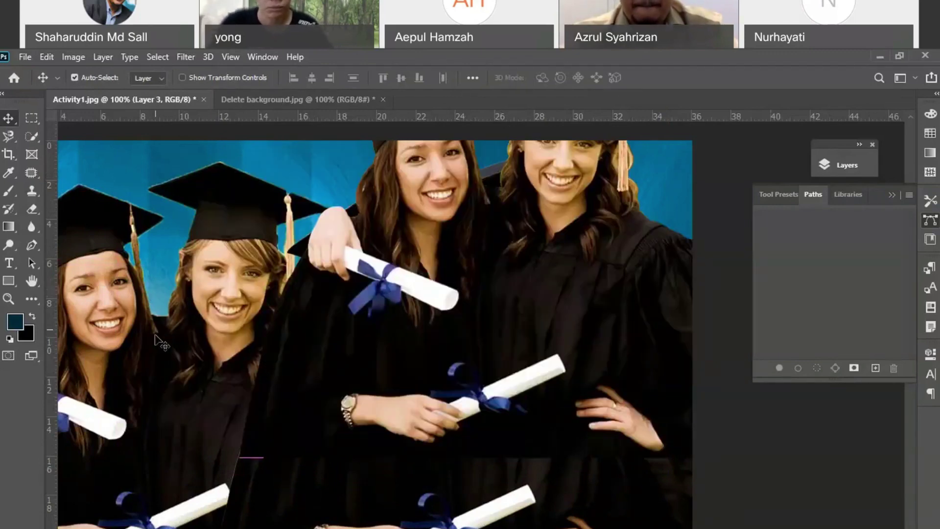
left_click_drag(193, 301, 282, 298)
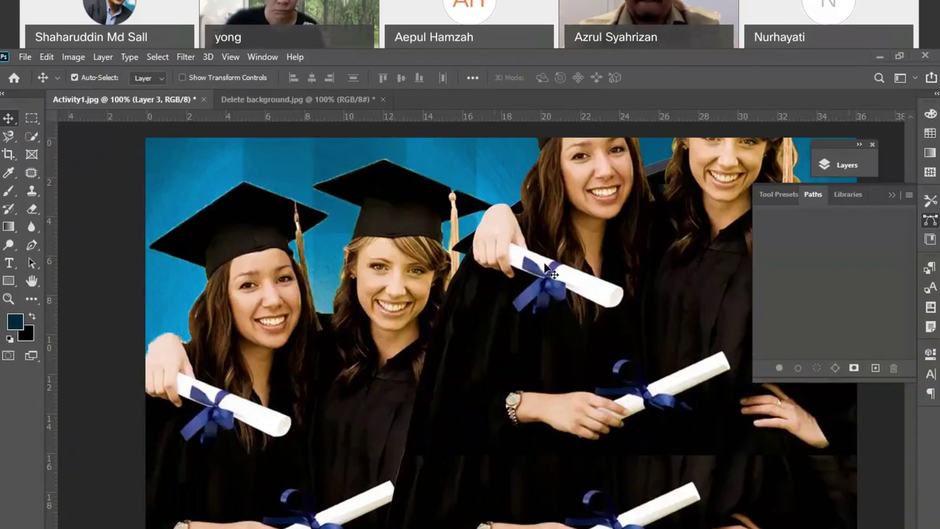
left_click_drag(518, 309, 457, 373)
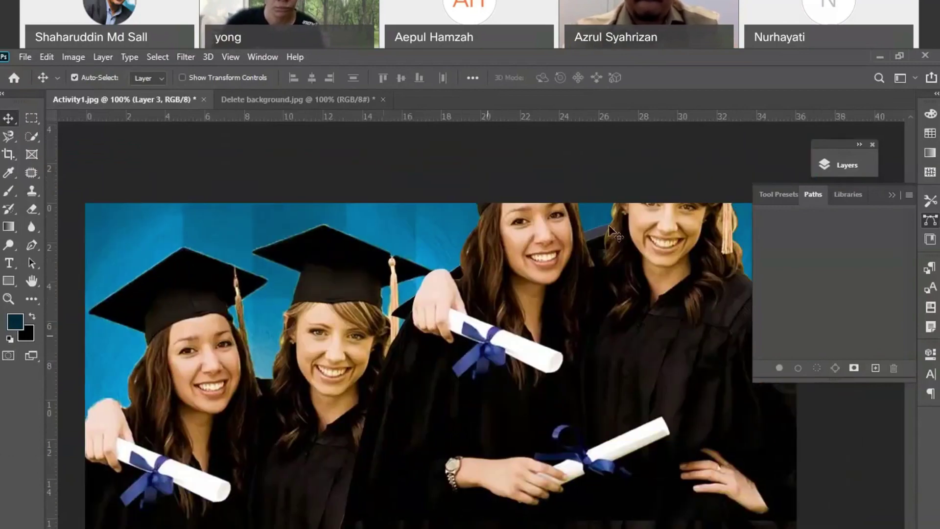
left_click_drag(545, 243, 433, 270)
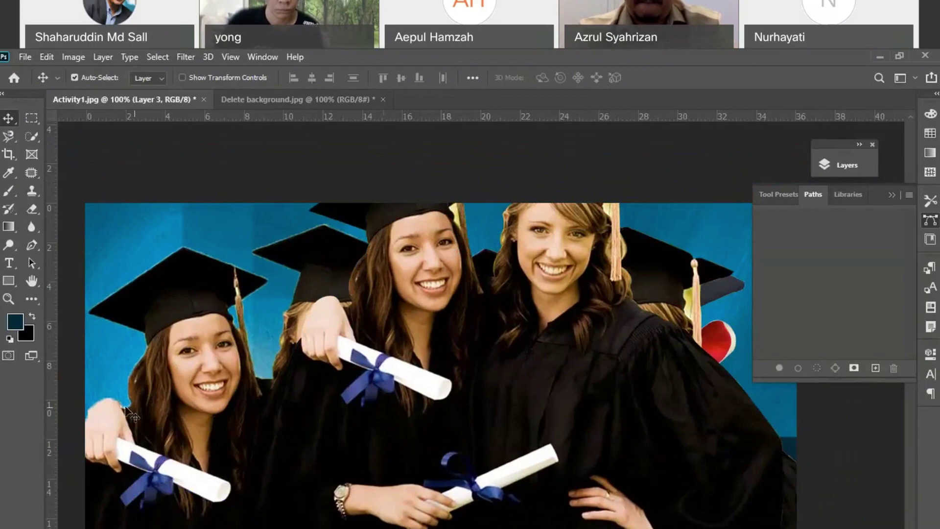
left_click_drag(362, 317, 460, 254)
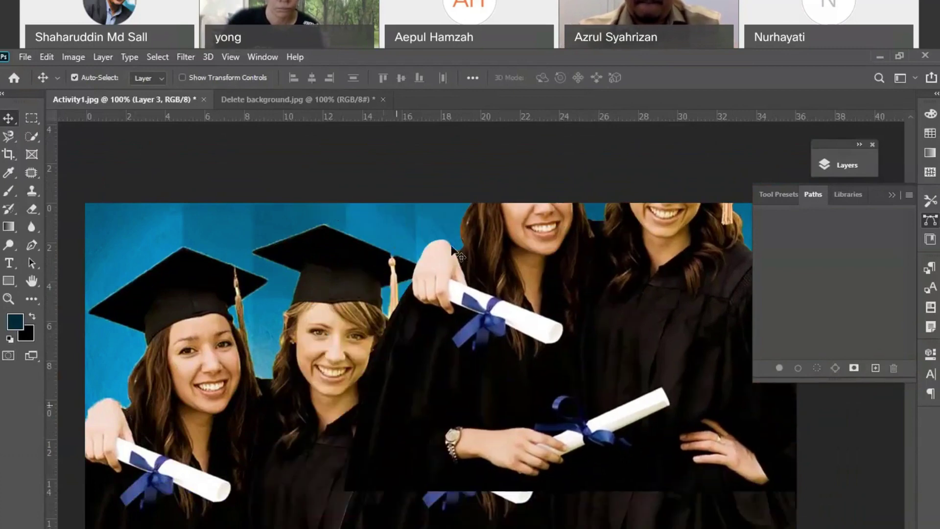
left_click_drag(604, 363, 588, 346)
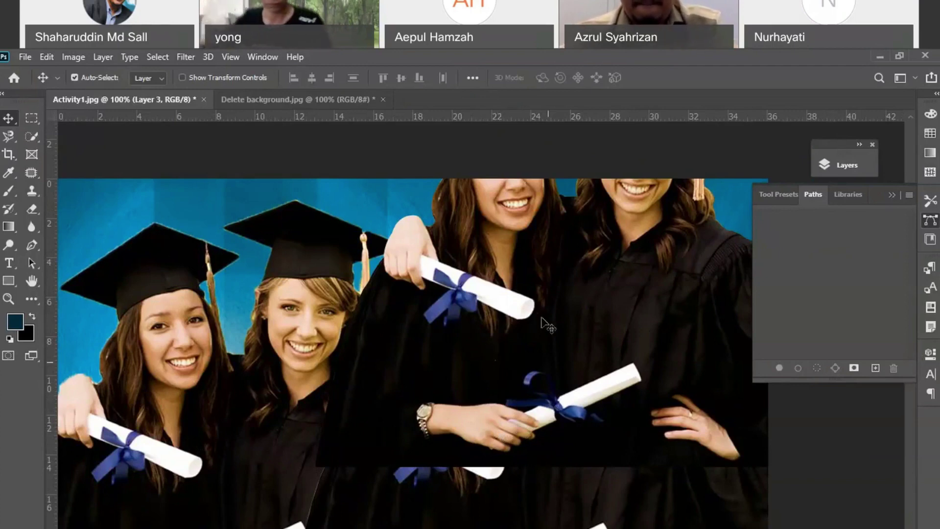
right_click(591, 328)
left_click(601, 336)
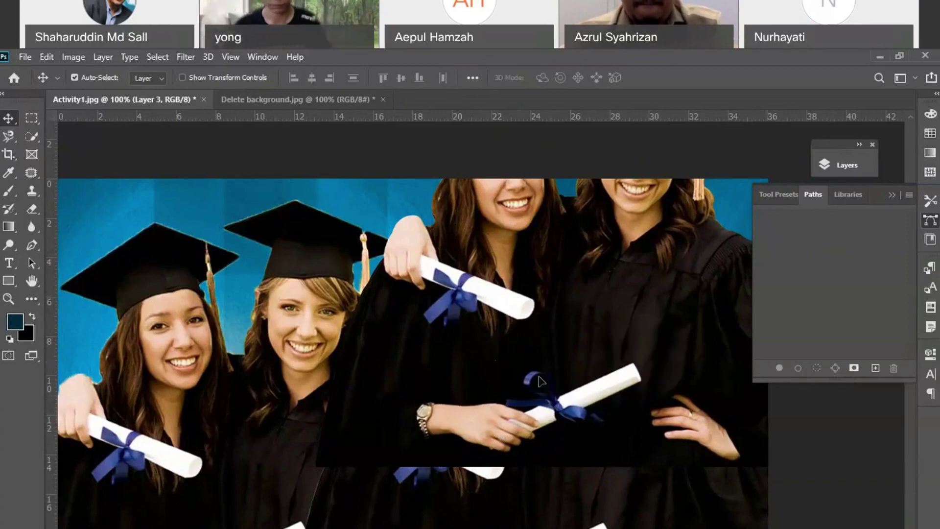
left_click_drag(602, 338, 473, 402)
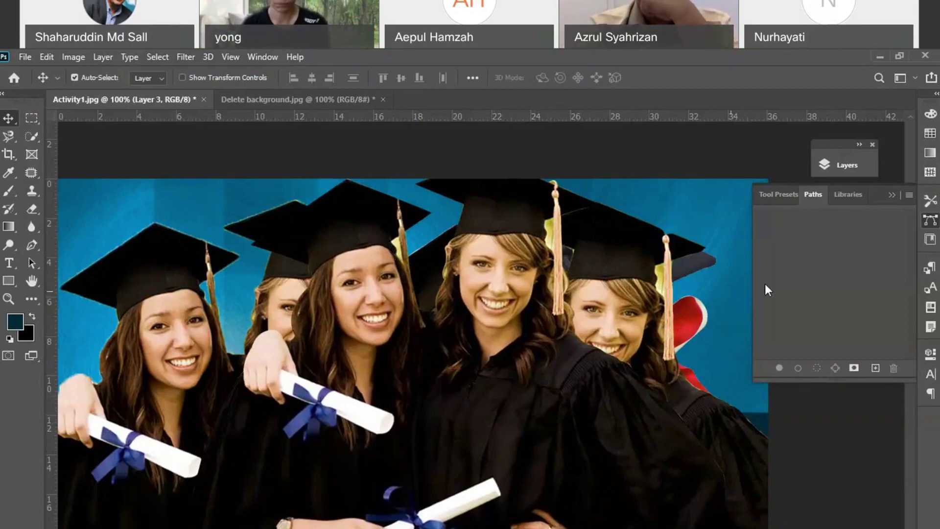
- Hide the Lasso and Quick layers
left_click(848, 166)
left_click(572, 268)
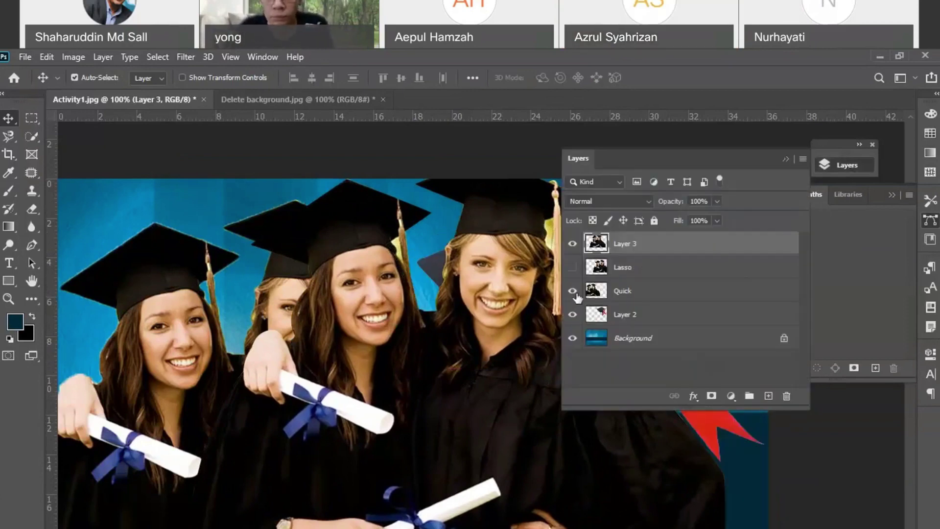
left_click(572, 291)
- Select Layer 3 and move its graduates to the left part of the blue background, clear of the large cap
right_click(464, 392)
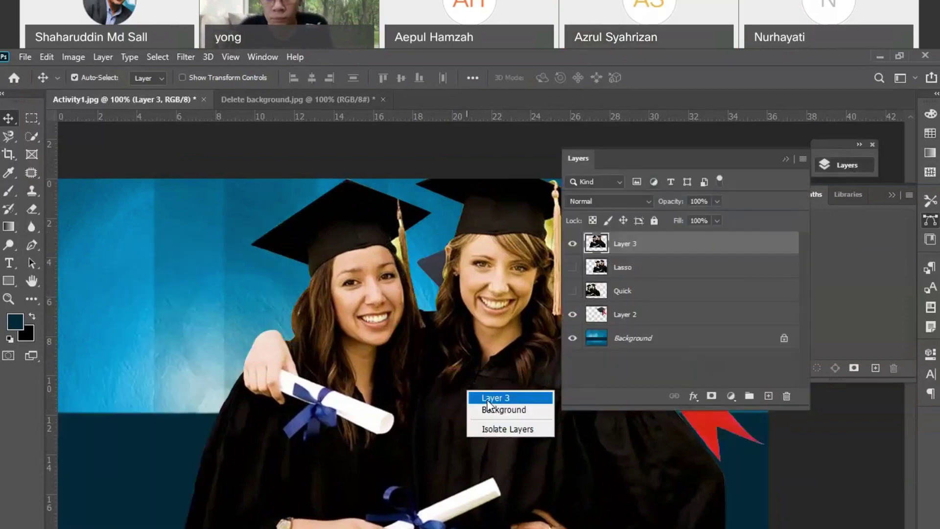
left_click(481, 398)
left_click_drag(317, 442, 146, 476)
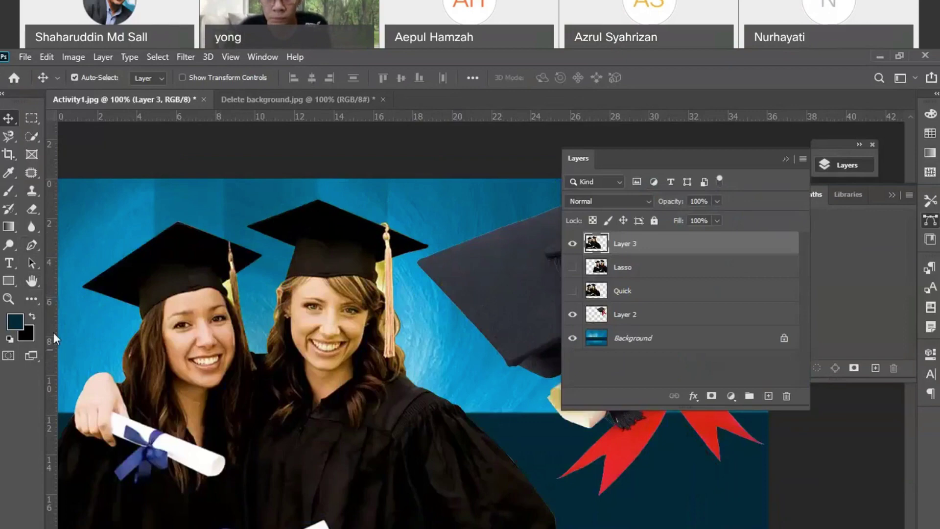
- Trace a closed Pen tool path around the yellow patch between the right graduate's cap, hair and tassel on Layer 3
key("ctrl+plus")
key("ctrl+plus")
key("ctrl+plus")
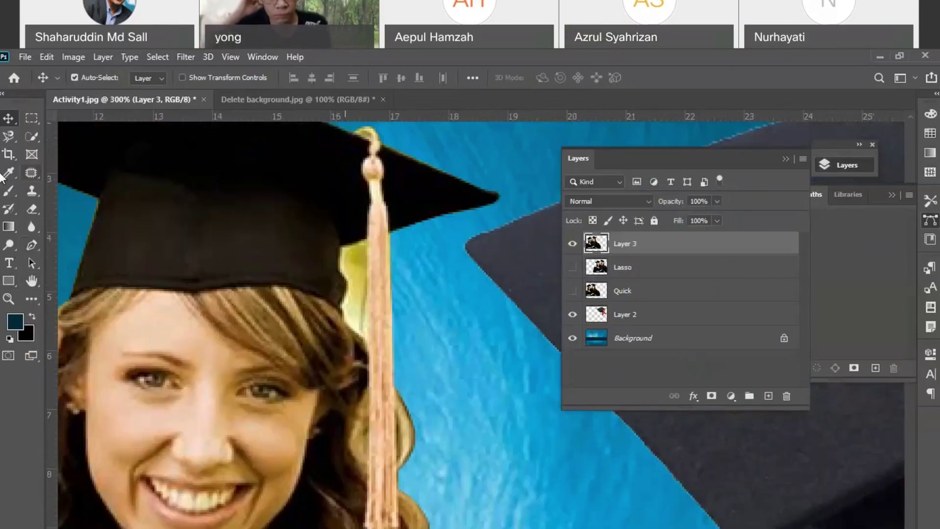
right_click(31, 245)
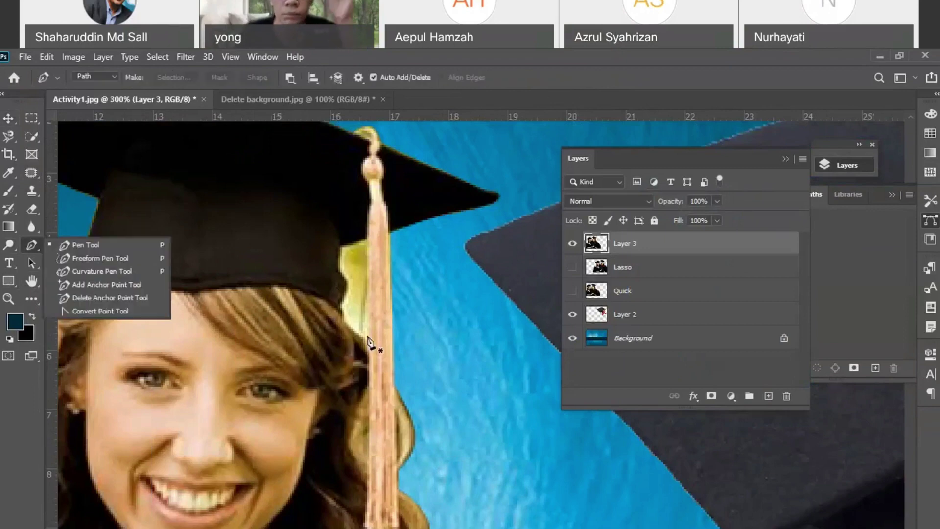
left_click(83, 245)
left_click(363, 339)
left_click_drag(367, 283, 370, 259)
left_click(365, 239)
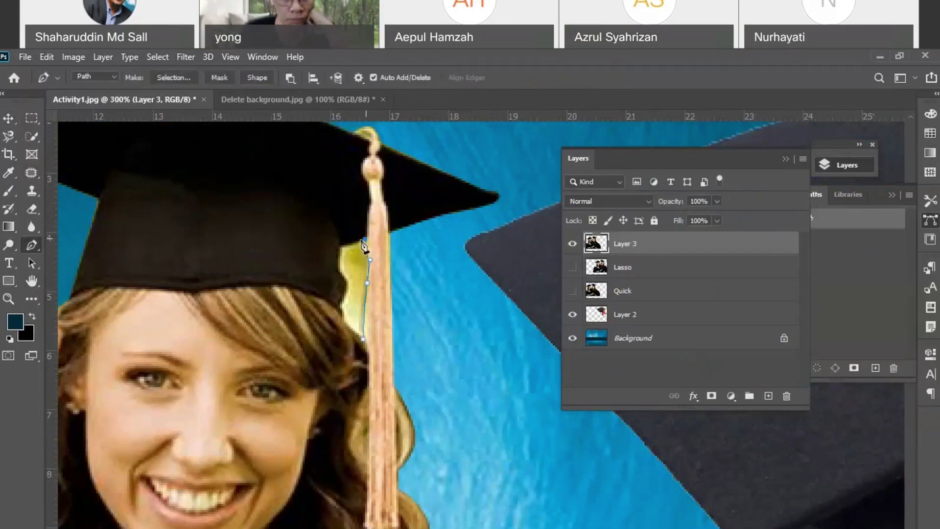
mouse_move(332, 245)
left_mouse_down()
mouse_move(349, 249)
mouse_move(342, 243)
left_mouse_up()
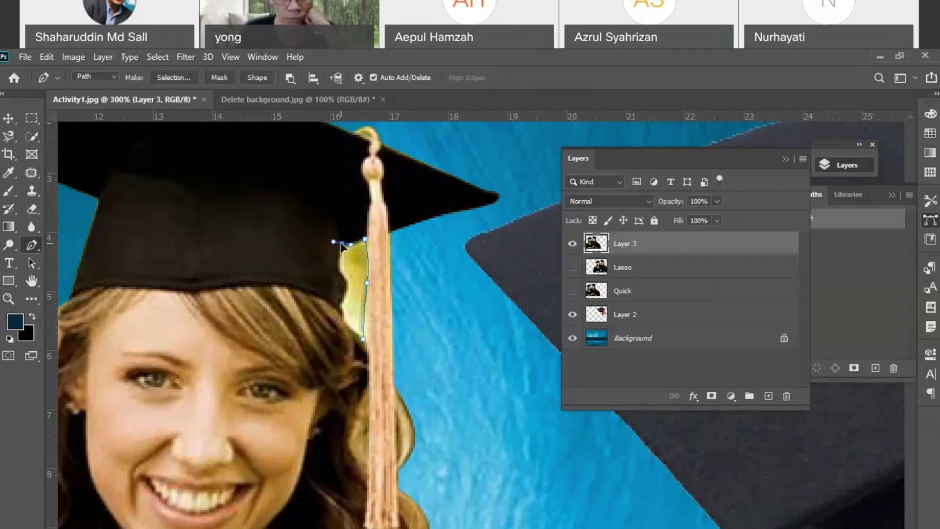
left_click(342, 243, "alt")
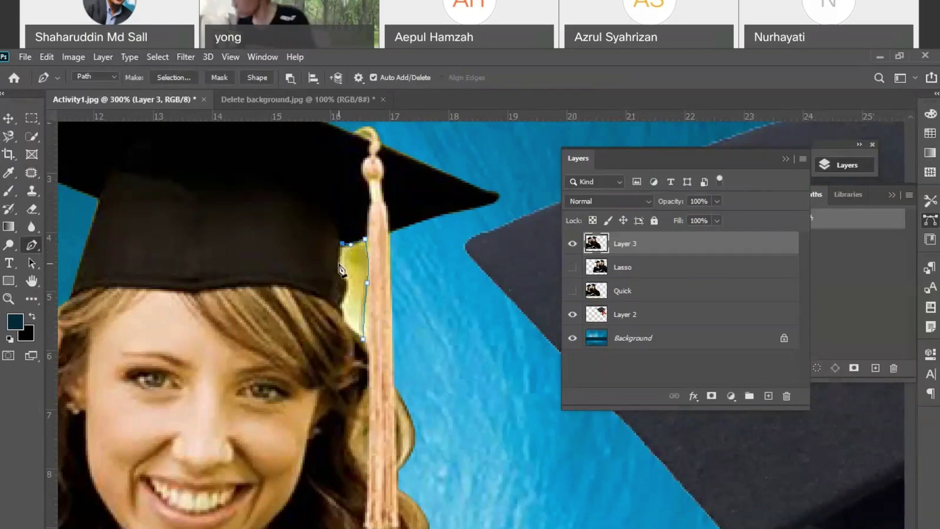
left_click_drag(338, 264, 348, 328)
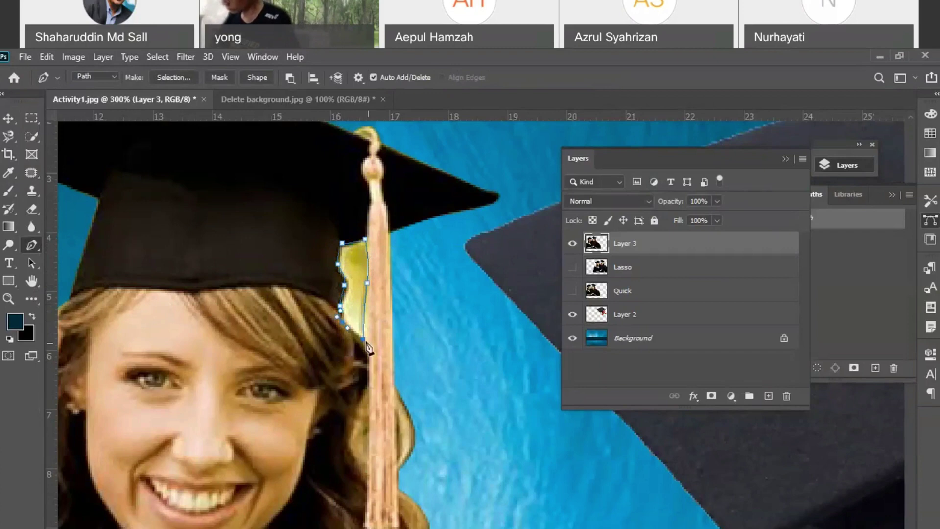
left_click(363, 339)
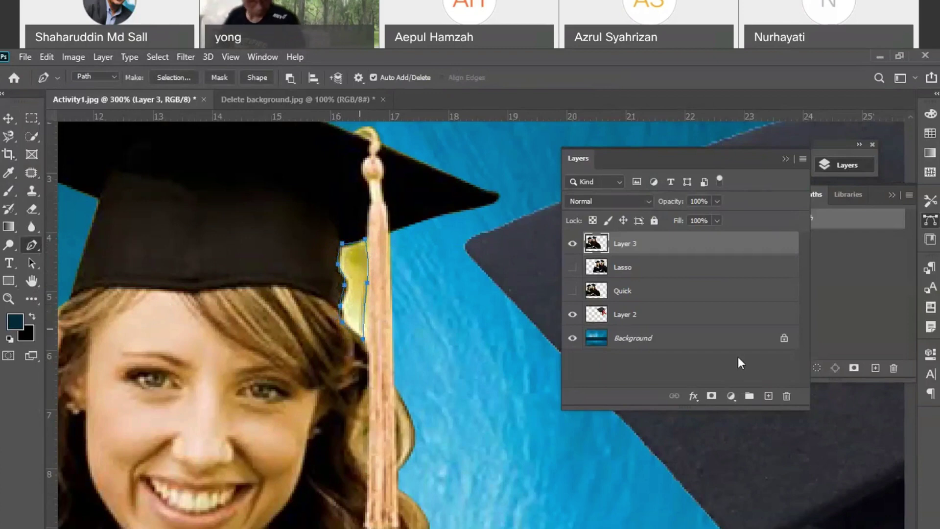
- Load the path as a selection, invert it, delete the yellow patch beside the right graduate's tassel, and deselect
left_click(816, 369)
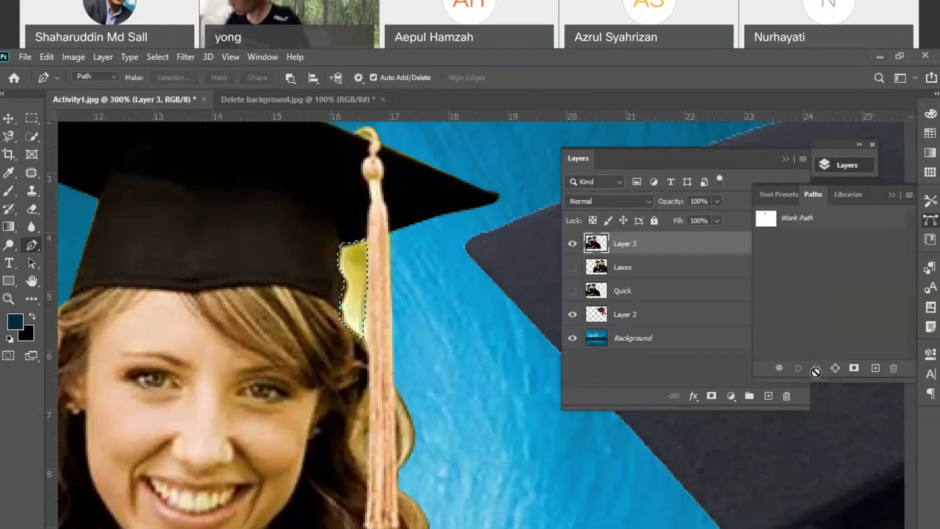
scroll(441, 377, "up", 1)
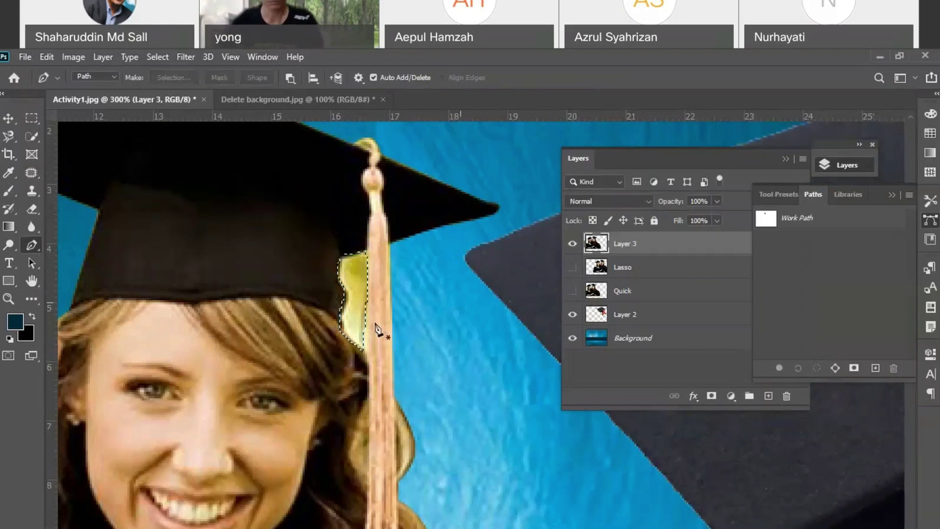
scroll(401, 357, "up", 5)
scroll(390, 350, "up", 1)
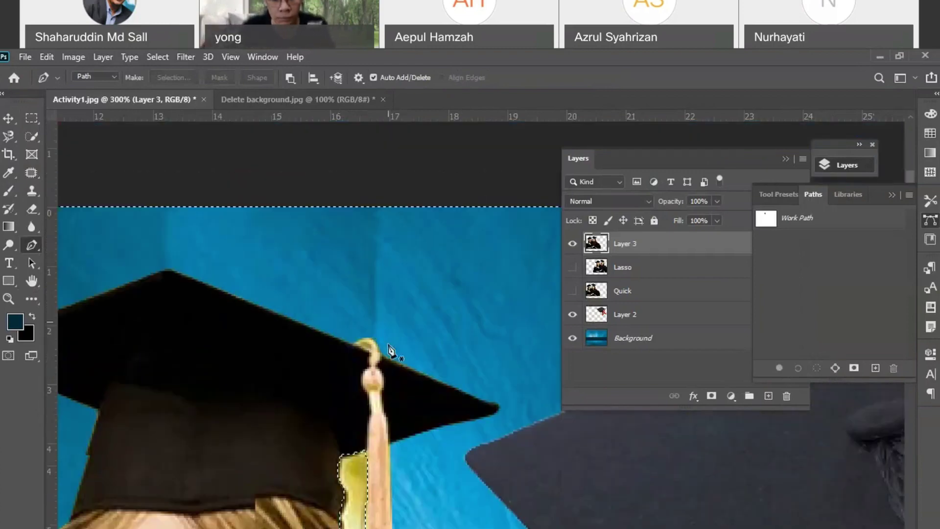
scroll(388, 347, "down", 4)
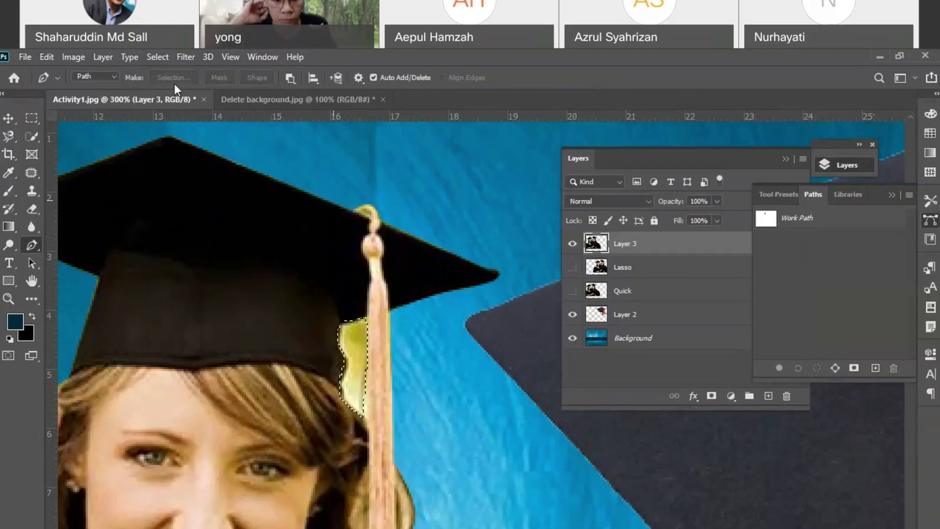
left_click(157, 57)
left_click(196, 112)
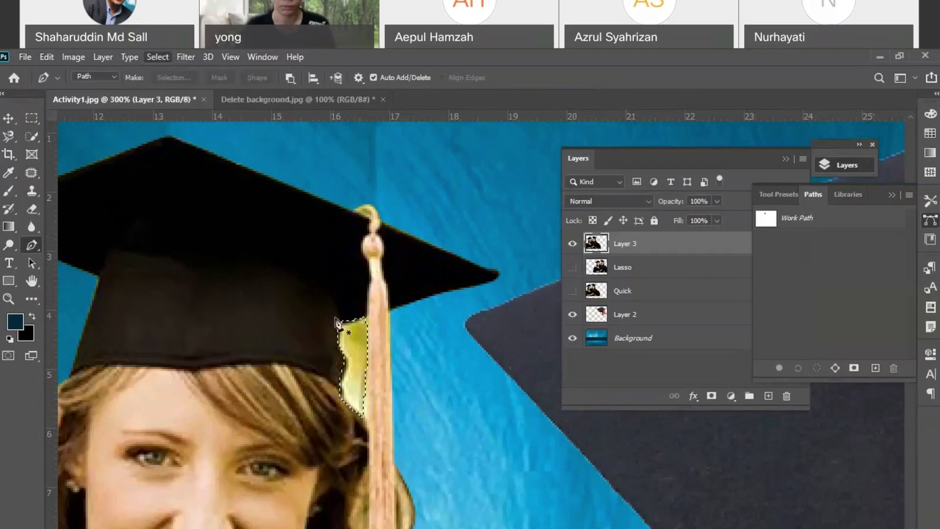
key("Delete")
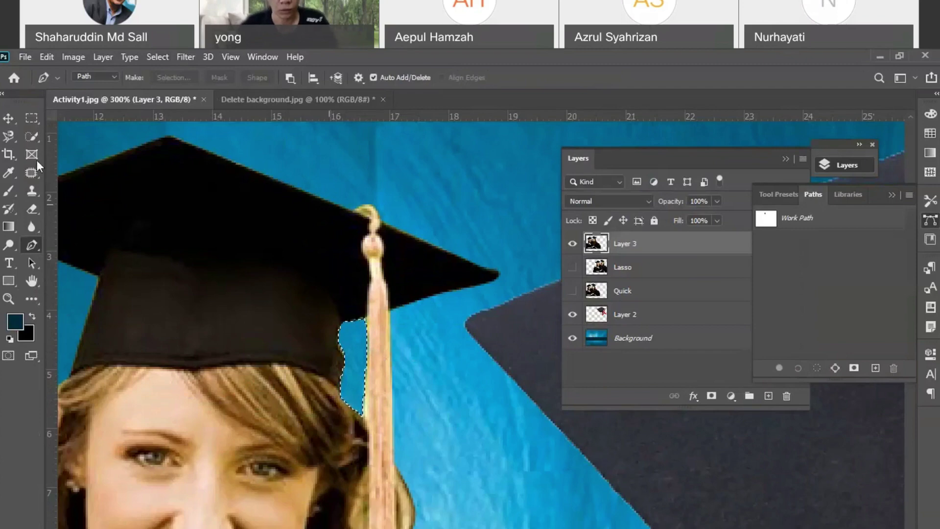
left_click(31, 118)
left_click(275, 295)
- Trace a closed Pen tool path around the yellow patch between the left graduate's cap, hair and tassel
left_click_drag(255, 289, 396, 273)
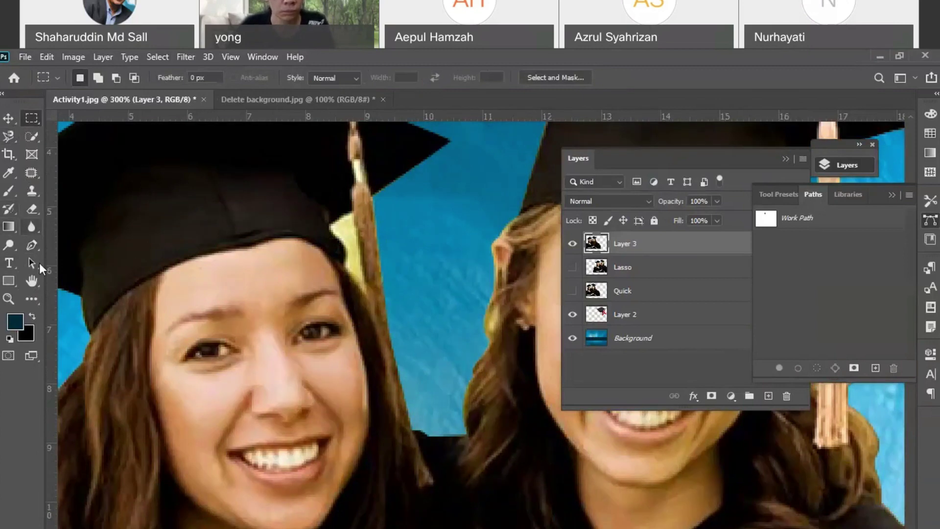
left_click(32, 245)
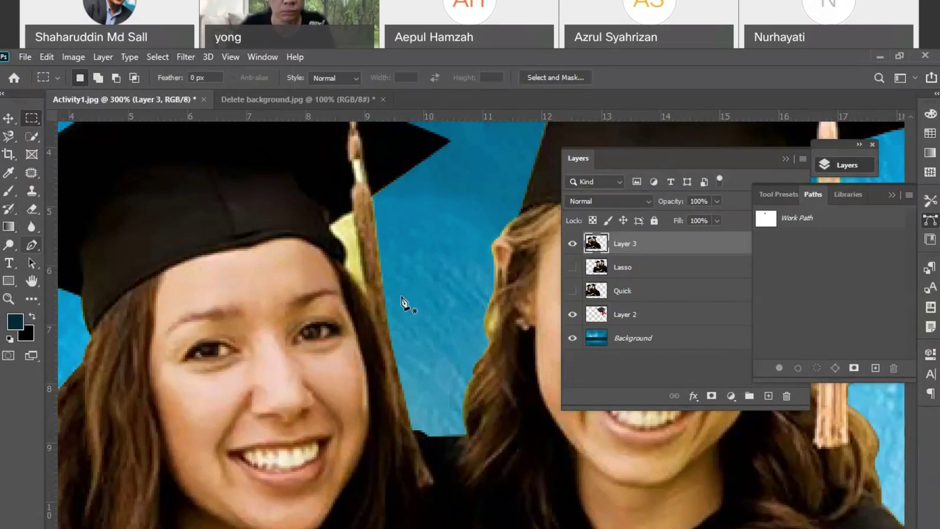
left_click(367, 297)
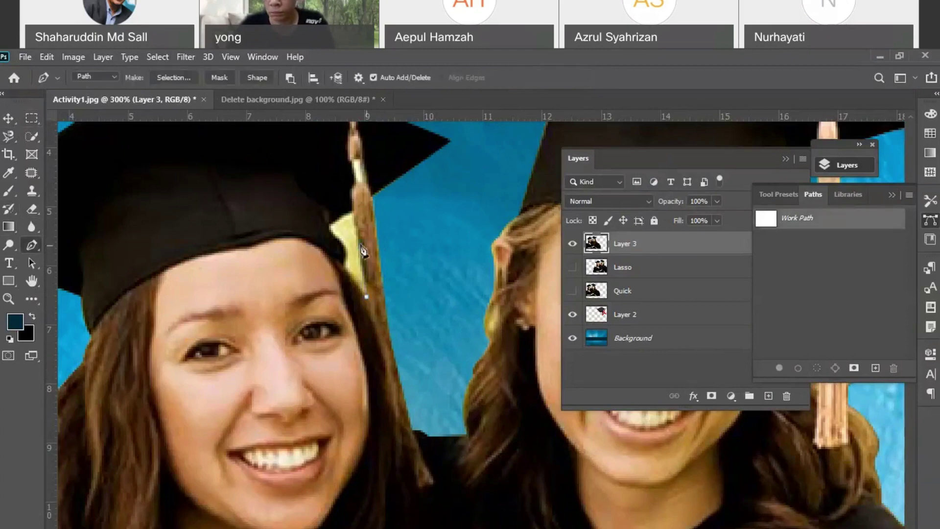
left_click(354, 211)
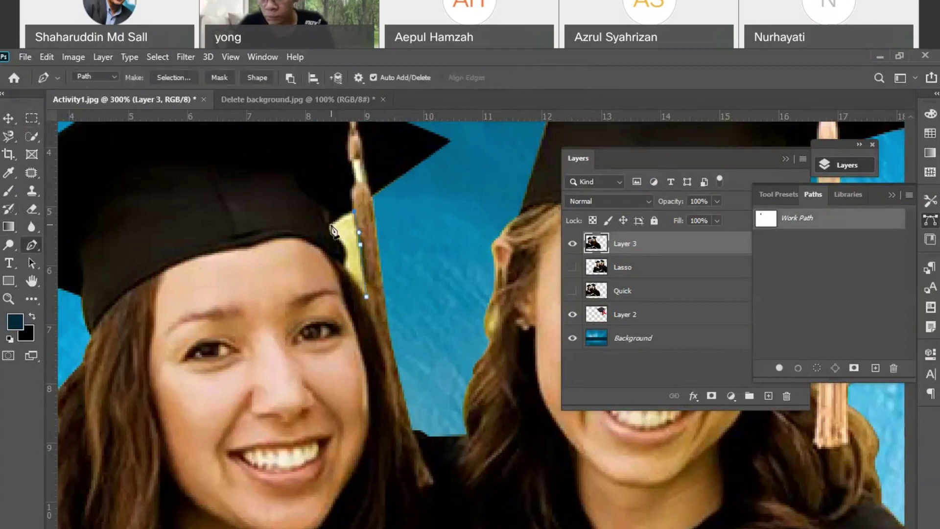
left_click(331, 225)
left_click(345, 244)
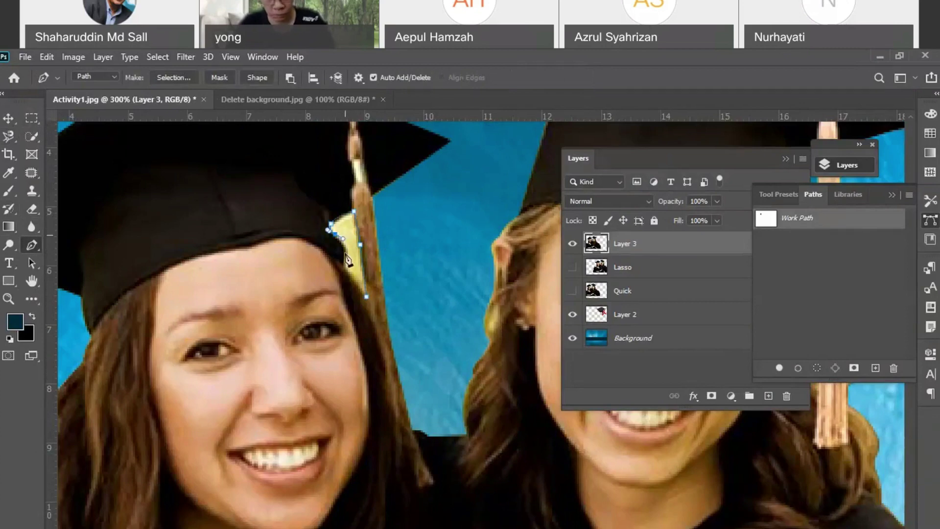
left_click(346, 253)
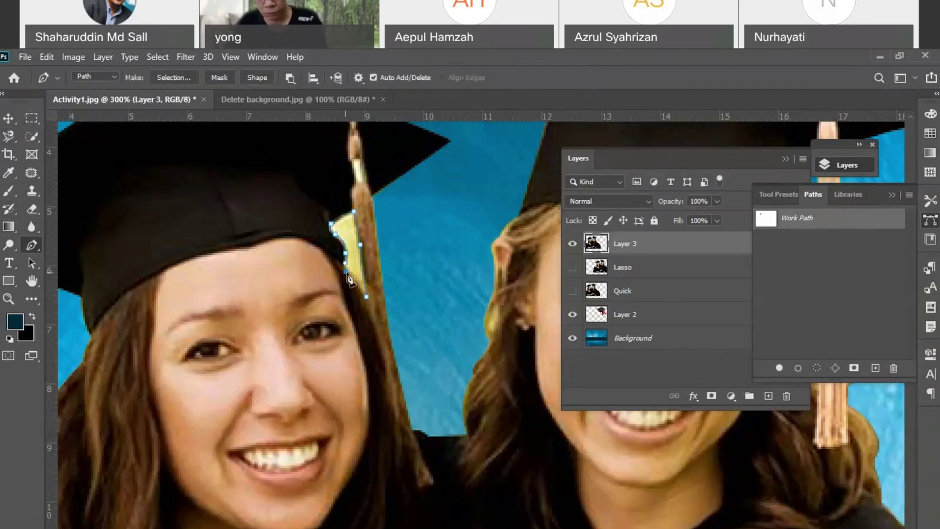
left_click(337, 265)
left_click(353, 278)
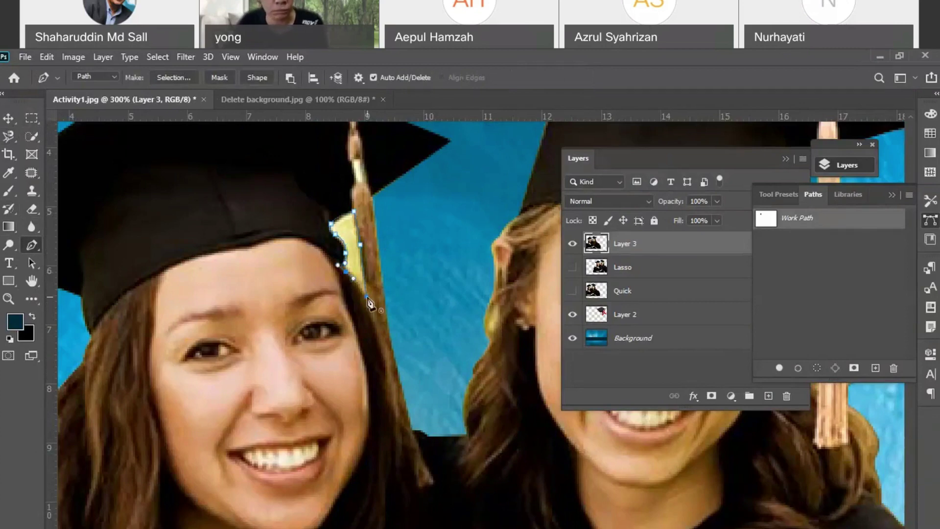
left_click(369, 299)
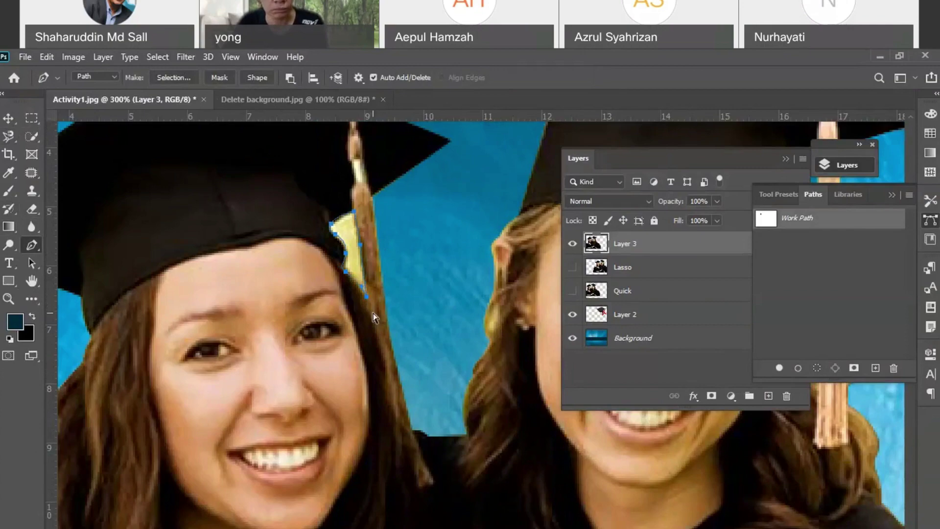
- Adjust the path's anchor points along the left graduate's cap edge so the outline follows the yellow patch more closely
key("ctrl+plus")
key("ctrl+plus")
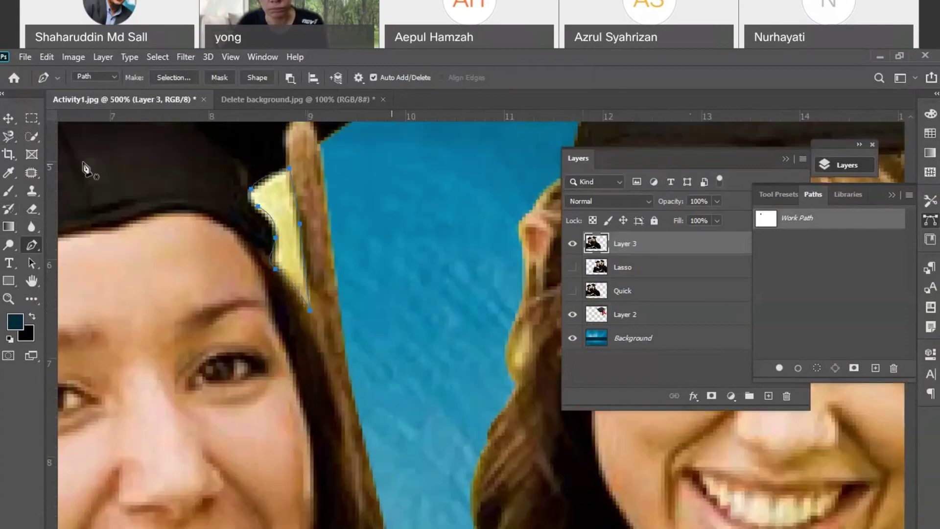
left_click(259, 210, "ctrl")
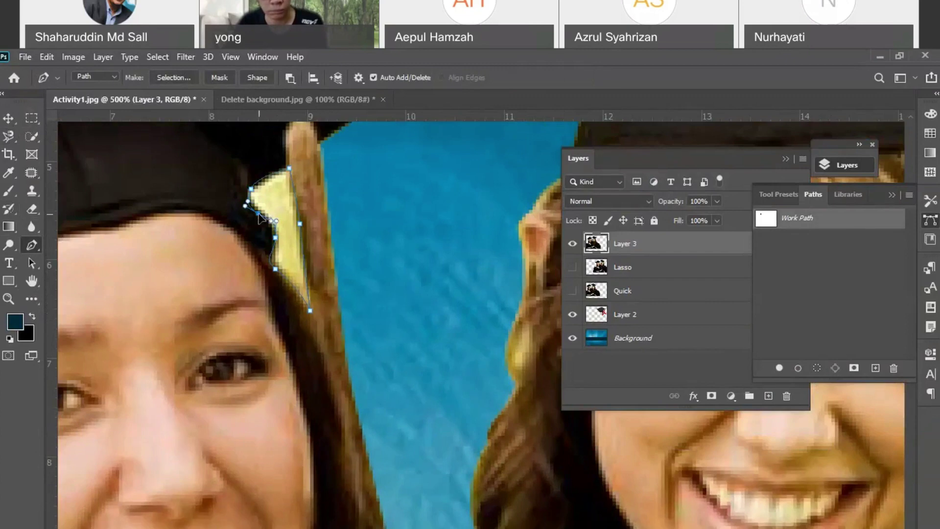
left_click_drag(275, 238, 271, 238)
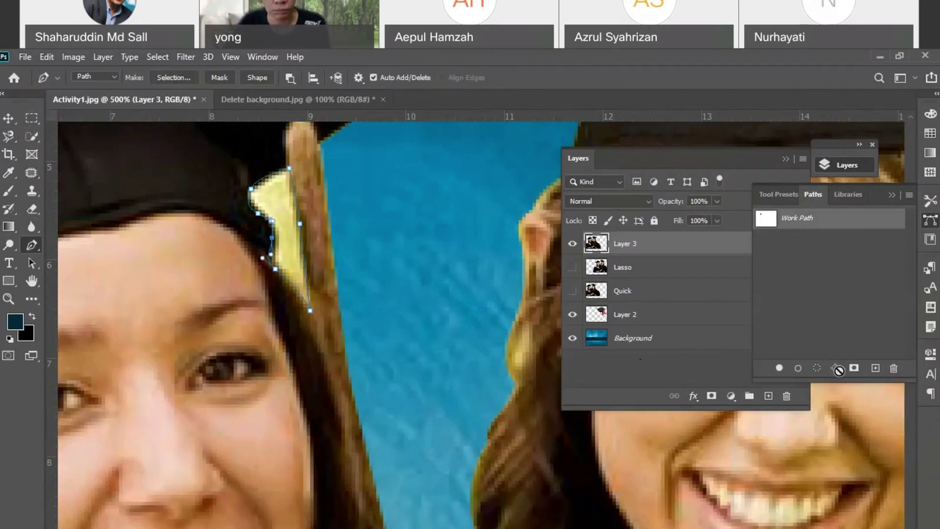
- Turn the adjusted path into a selection, invert it, remove the yellow patch beside the left graduate's tassel, and deselect
left_click(817, 368)
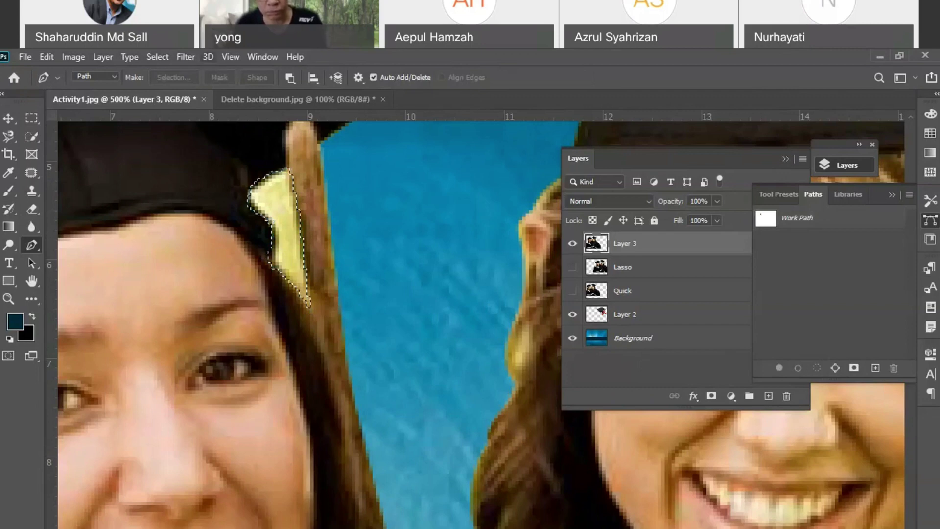
left_click(158, 56)
left_click(189, 109)
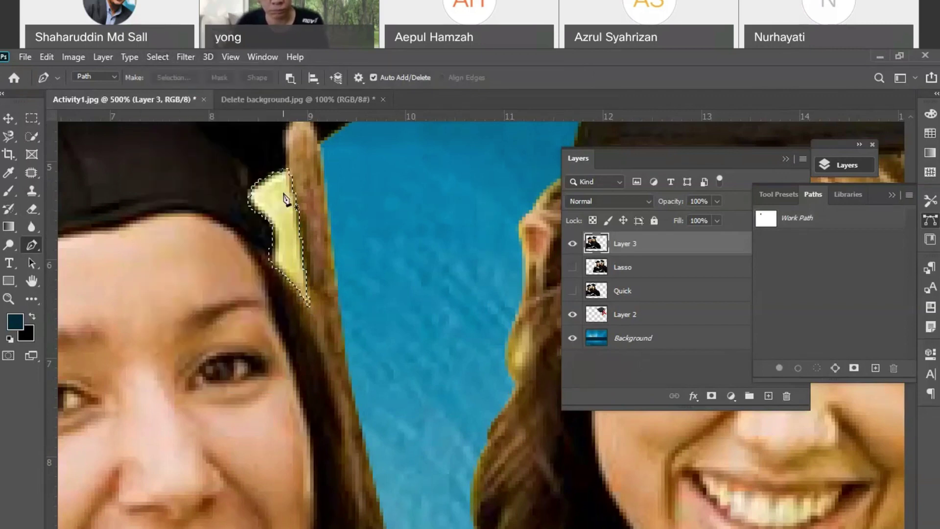
key("Delete")
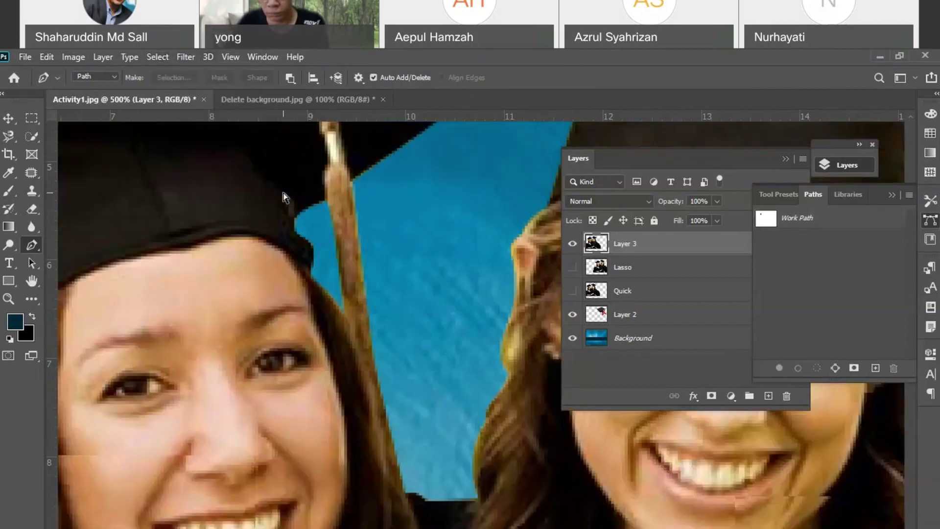
key("ctrl+minus")
key("ctrl+minus")
key("ctrl+minus")
key("ctrl+minus")
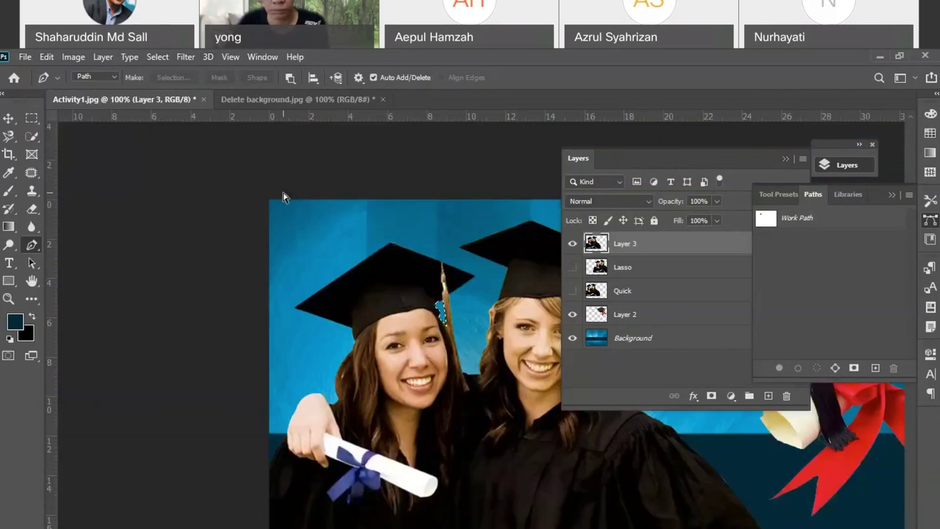
key("ctrl+minus")
left_click(28, 118)
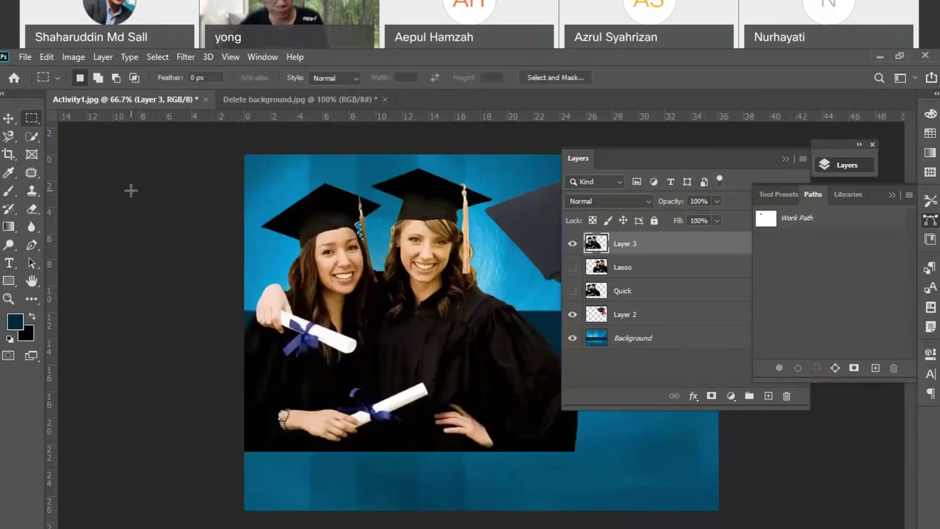
- Move the graduates on Layer 3 down to the bottom edge of the canvas and collapse the layer list
left_click(8, 118)
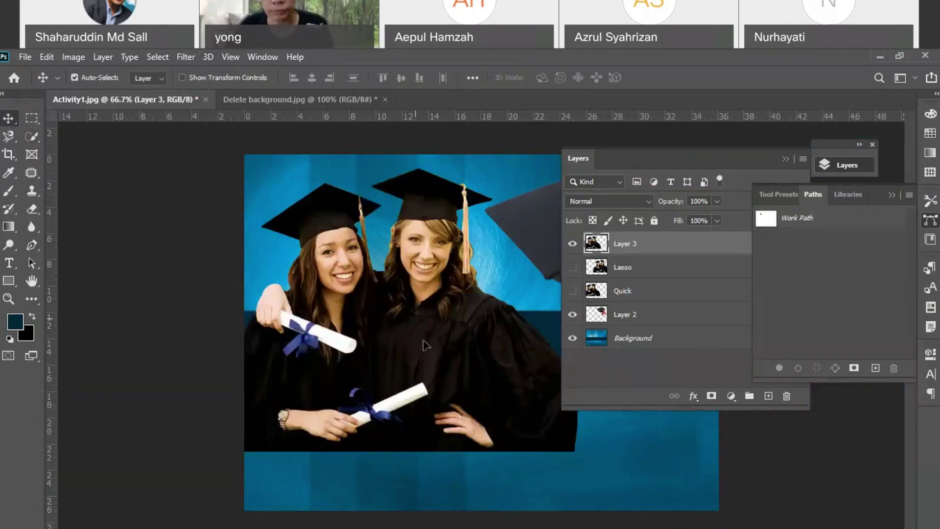
left_click_drag(426, 345, 439, 404)
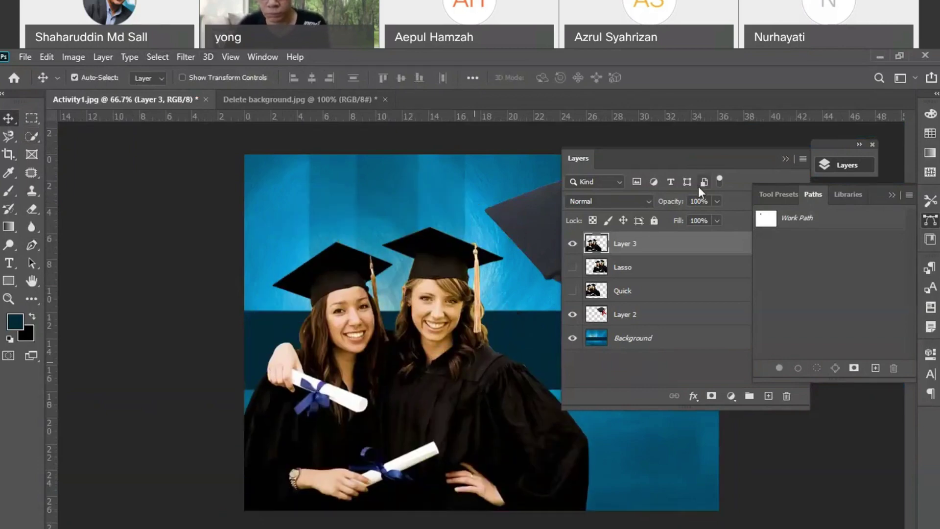
left_click(783, 159)
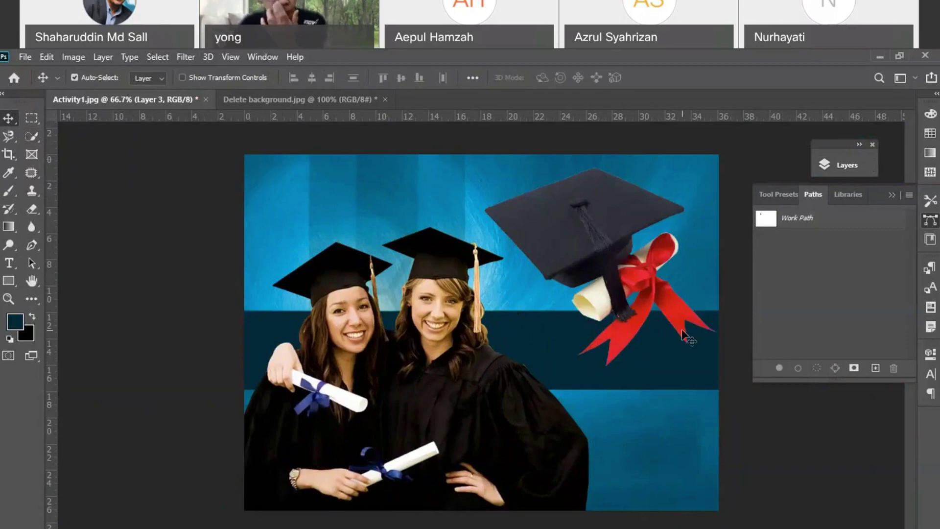
- Scale the graduates proportionally to about 81.34% with Free Transform, keeping them anchored at the canvas's lower-left corner
key("ctrl")
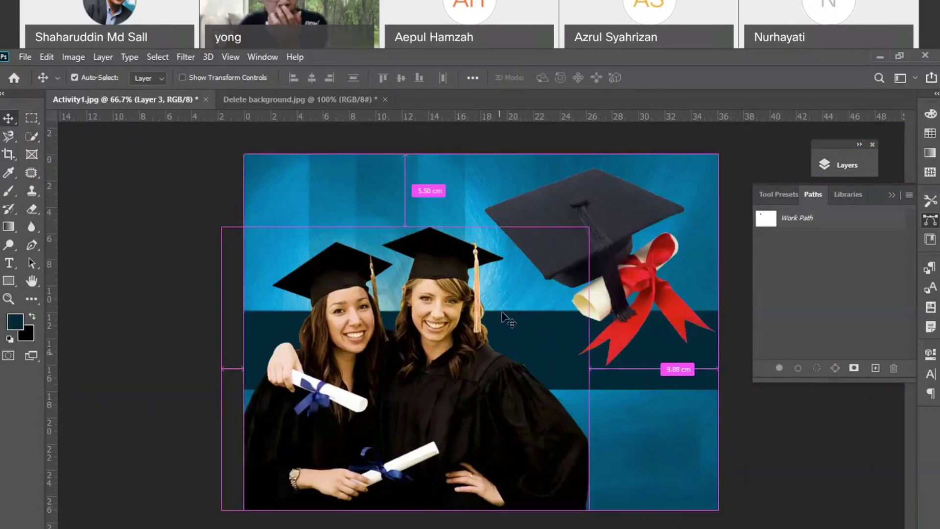
key("ctrl+t")
left_click_drag(590, 227, 518, 280)
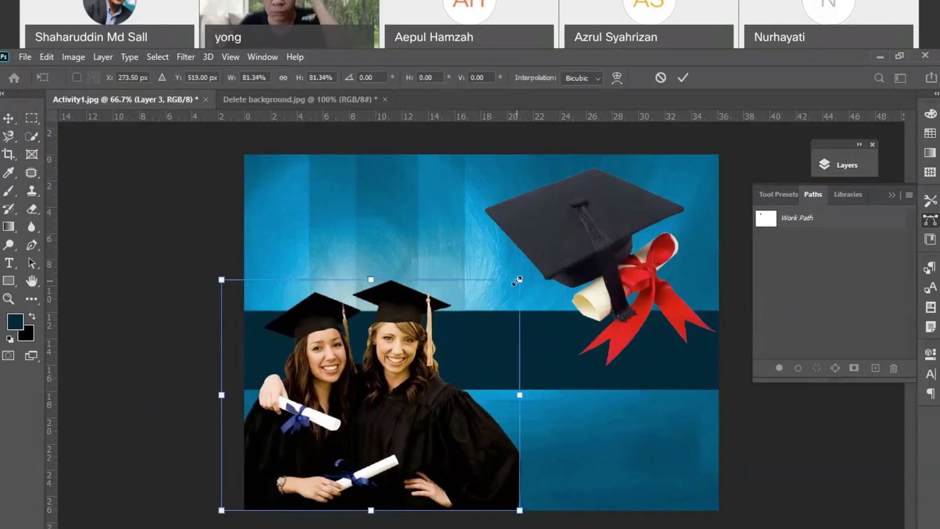
key("Return")
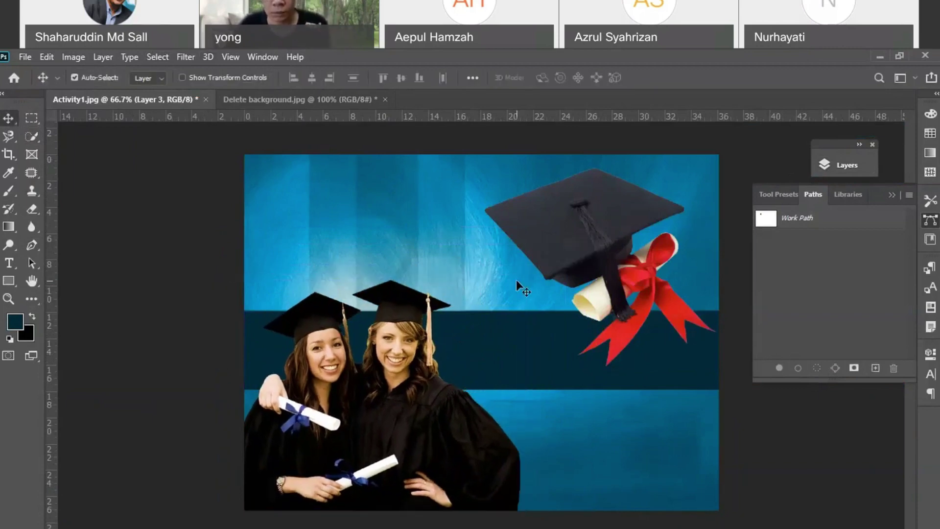
- Move the graduation cap and diploma on Layer 2 slightly upward and apply Auto Tone to that layer
left_click_drag(582, 228, 586, 215)
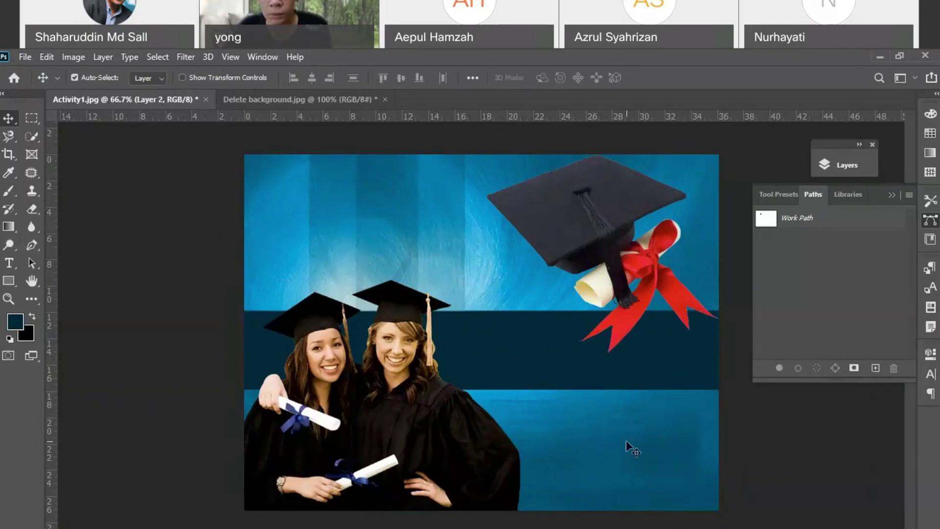
key("ctrl+plus")
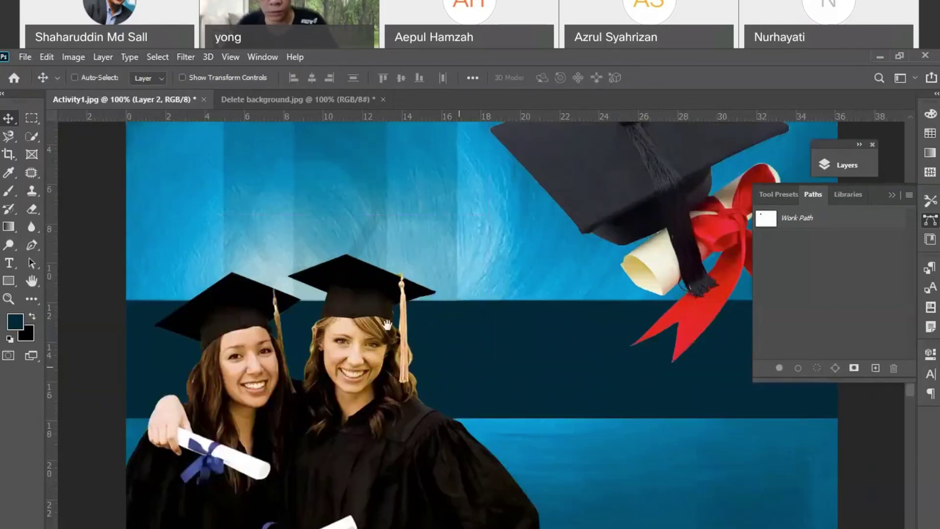
left_click_drag(387, 325, 499, 276)
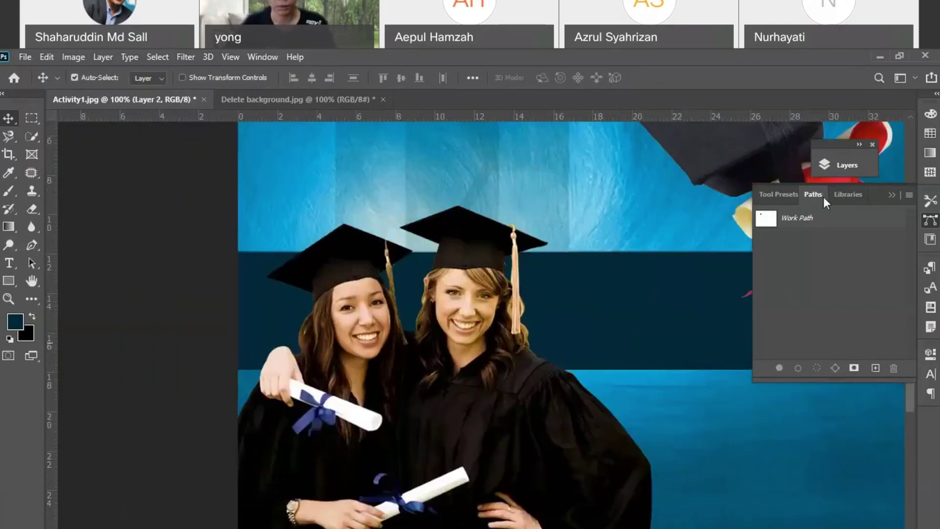
left_click(86, 57)
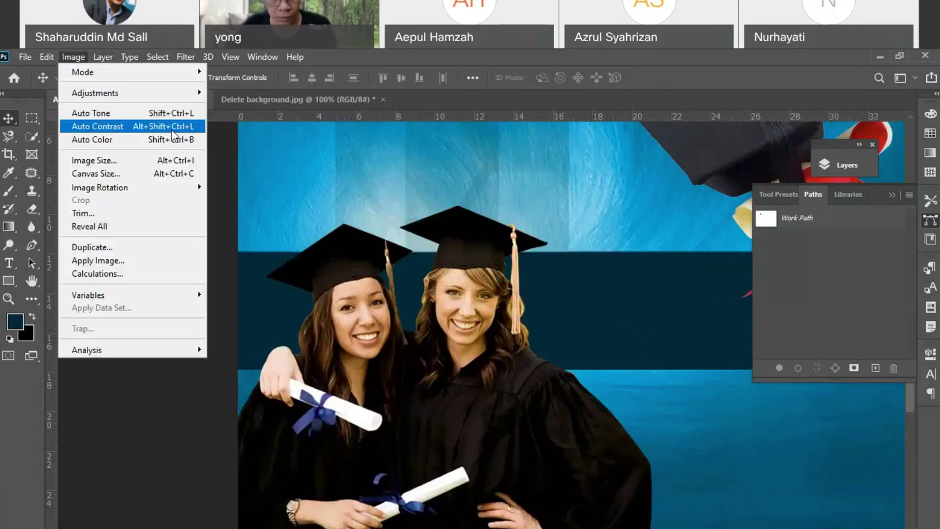
left_click(160, 115)
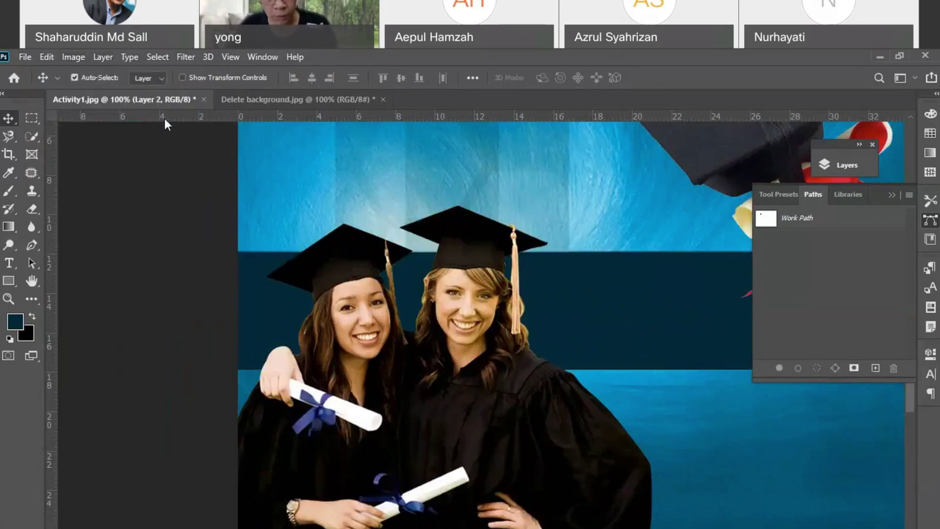
left_click(101, 54)
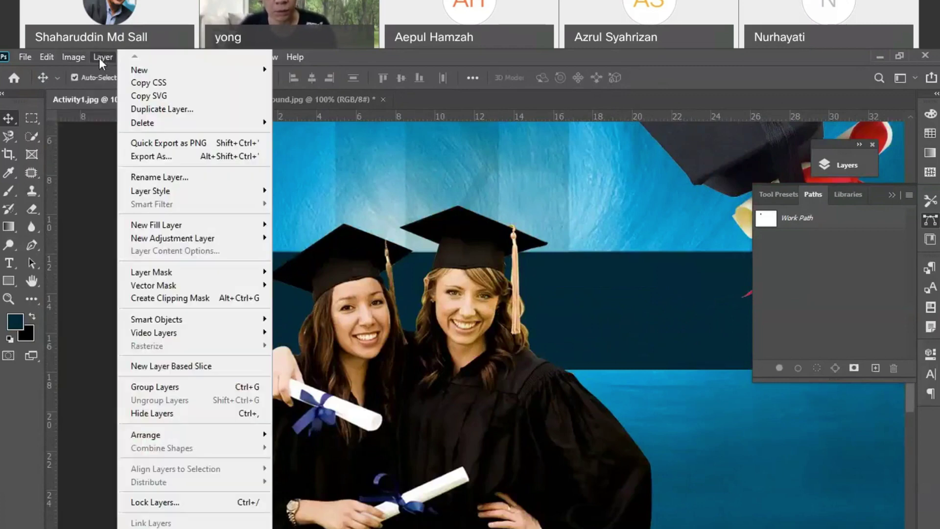
left_click(99, 127)
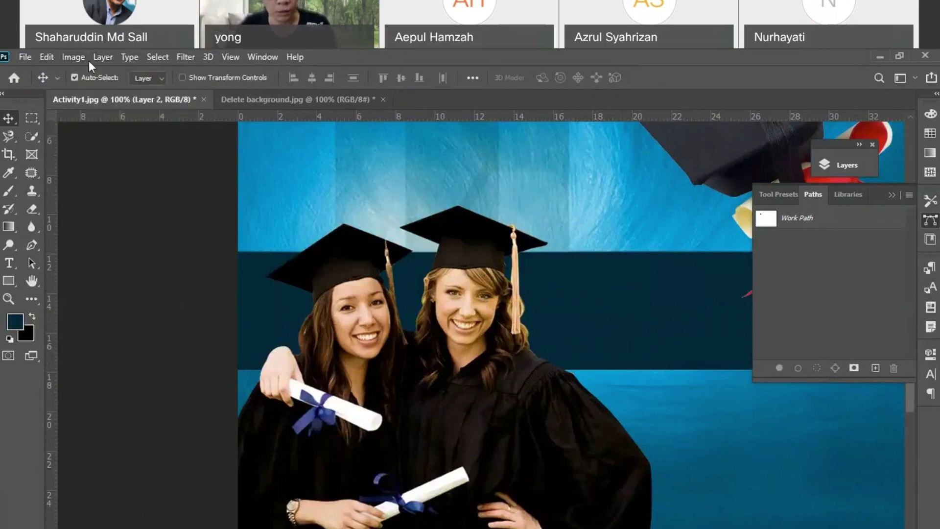
left_click(74, 57)
mouse_move(105, 89)
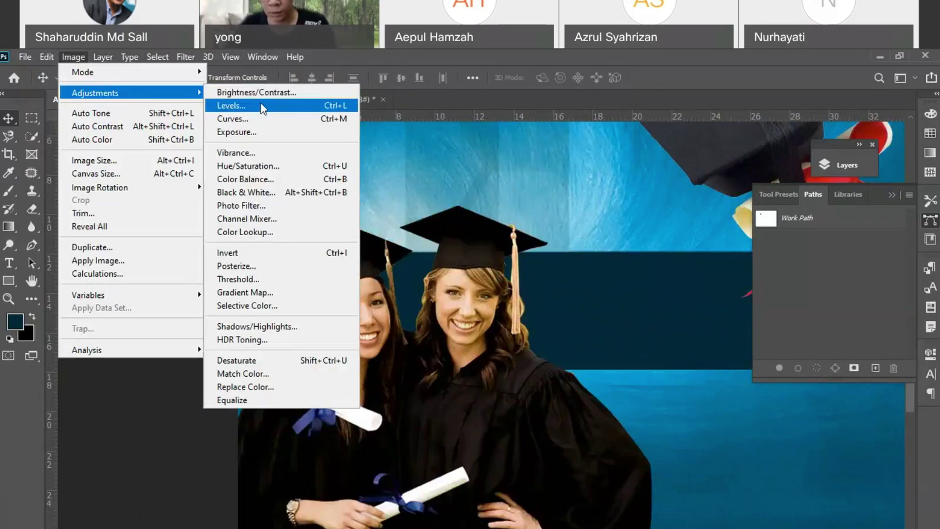
left_click(266, 165)
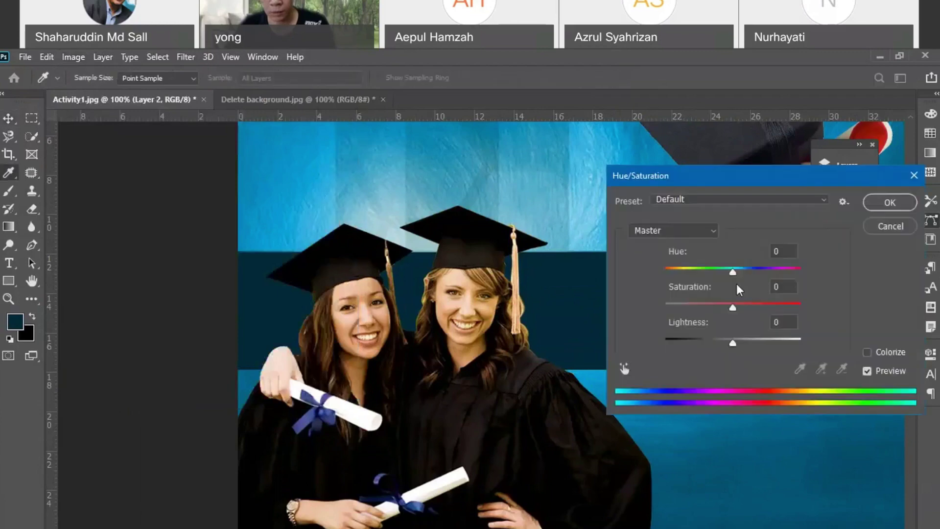
mouse_move(735, 311)
left_mouse_down()
mouse_move(755, 307)
mouse_move(686, 305)
mouse_move(749, 306)
left_mouse_up()
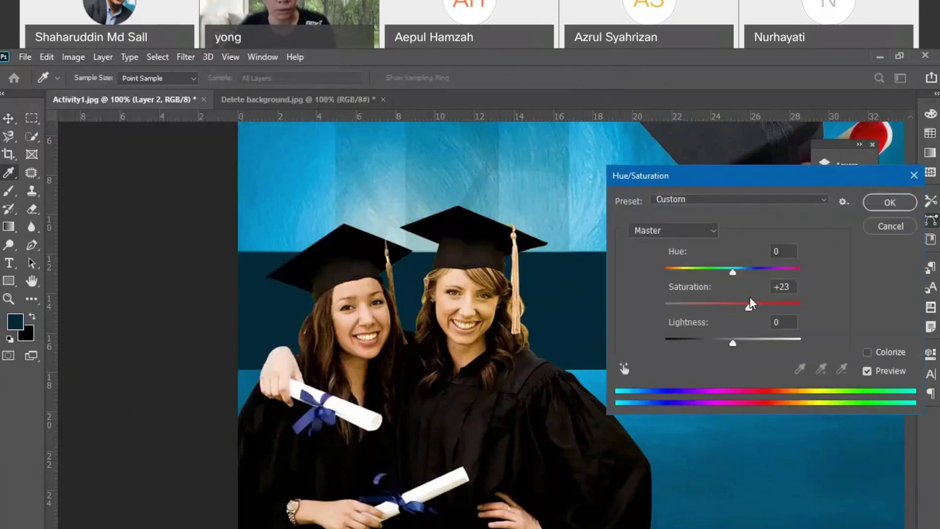
left_click(889, 228)
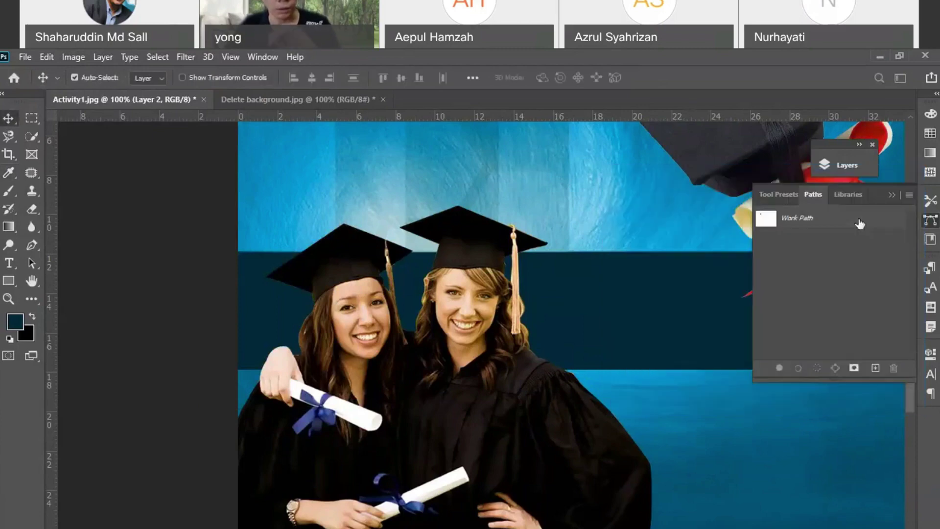
- Select the graduates' Layer 3 and try Auto Tone and Auto Contrast on it
left_click(847, 166)
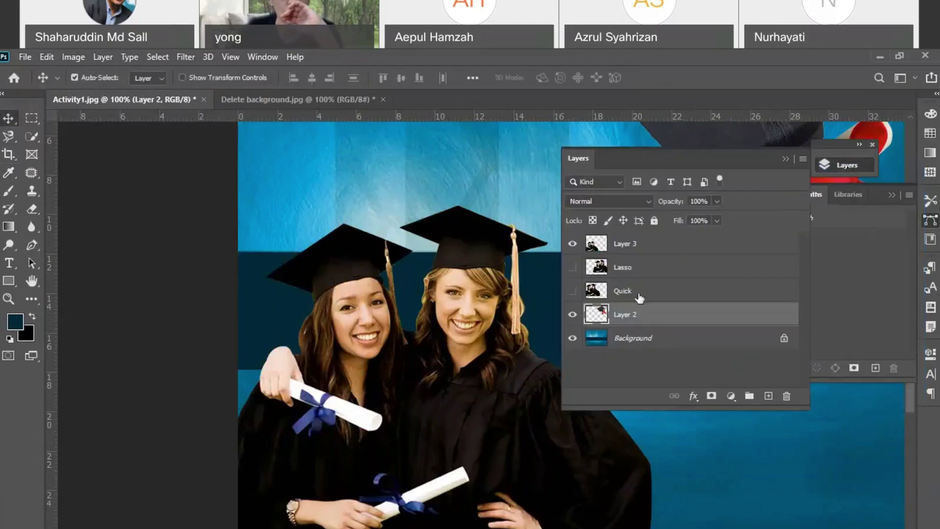
left_click(633, 245)
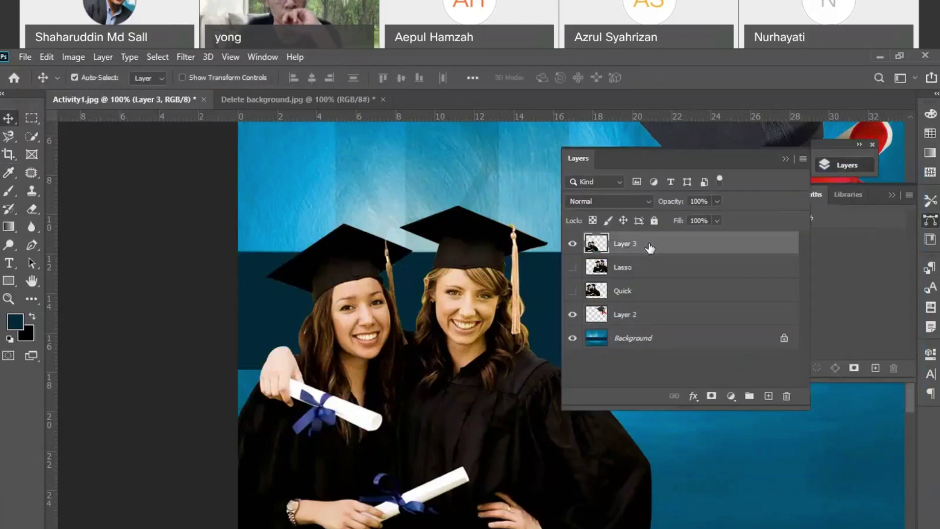
left_click(786, 159)
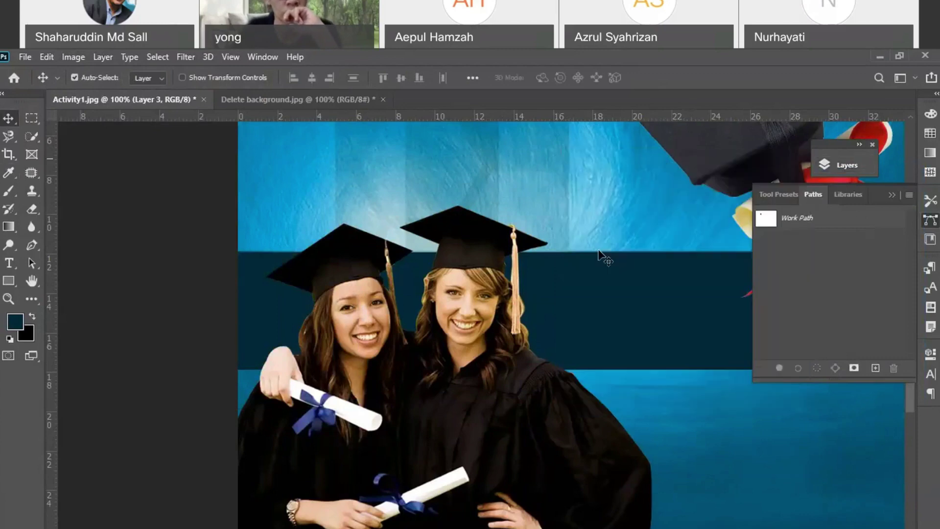
left_click(84, 53)
left_click(91, 114)
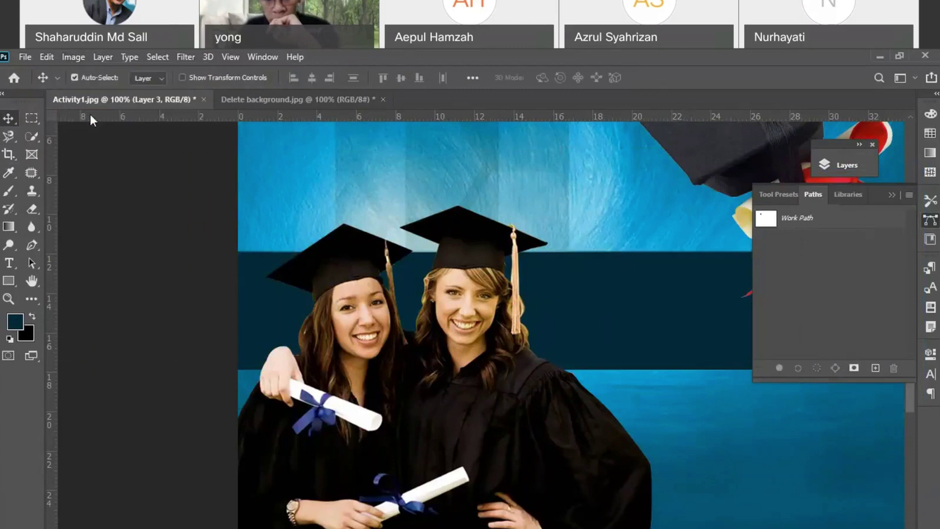
key("ctrl")
left_click(73, 57)
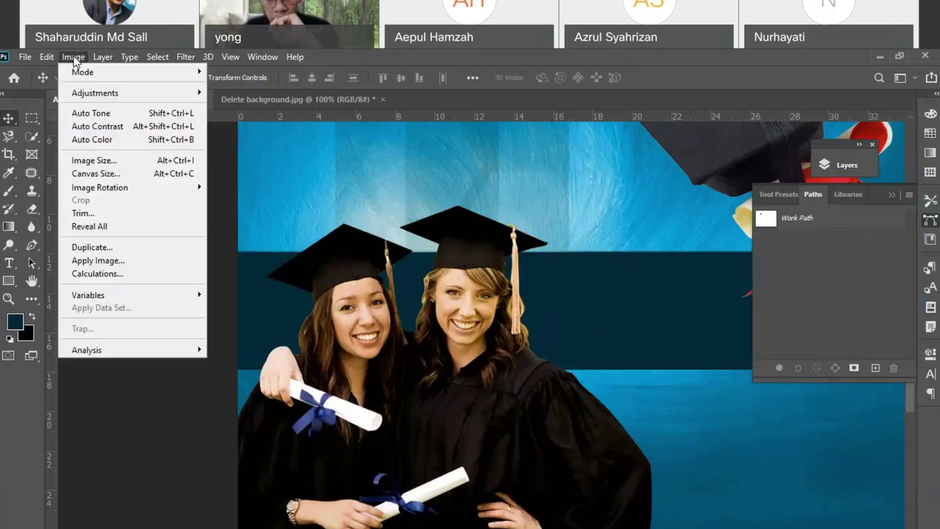
left_click(93, 127)
key("ctrl")
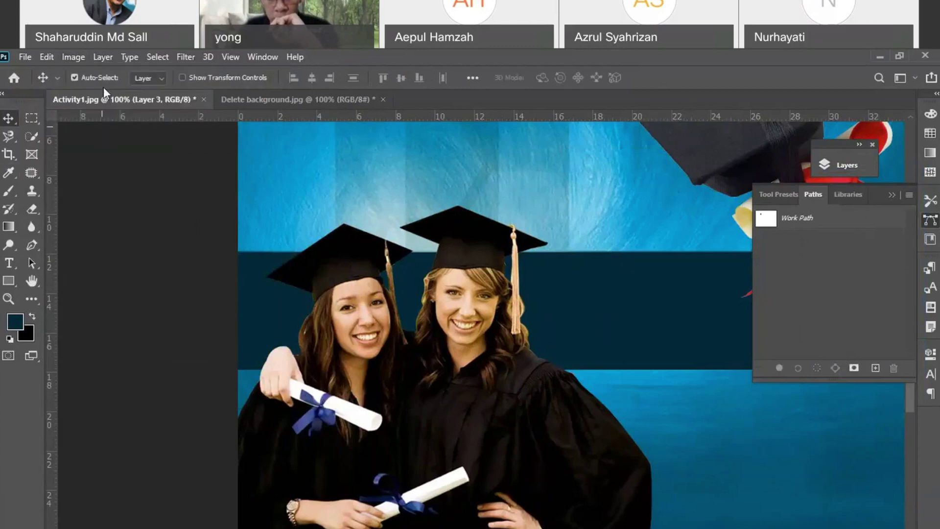
- Adjust the graduates' Hue/Saturation on Layer 3 with Hue +2 and Saturation +19
left_click(73, 57)
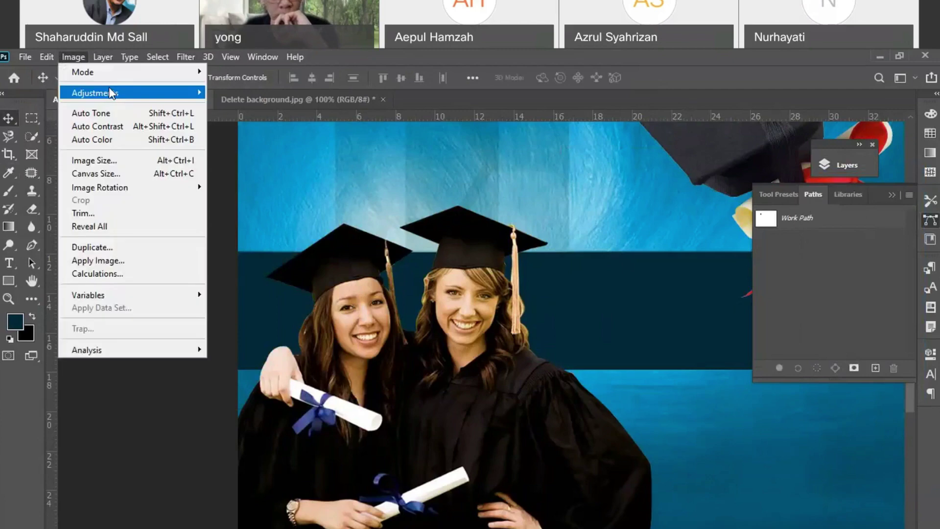
left_click(109, 91)
left_click(273, 167)
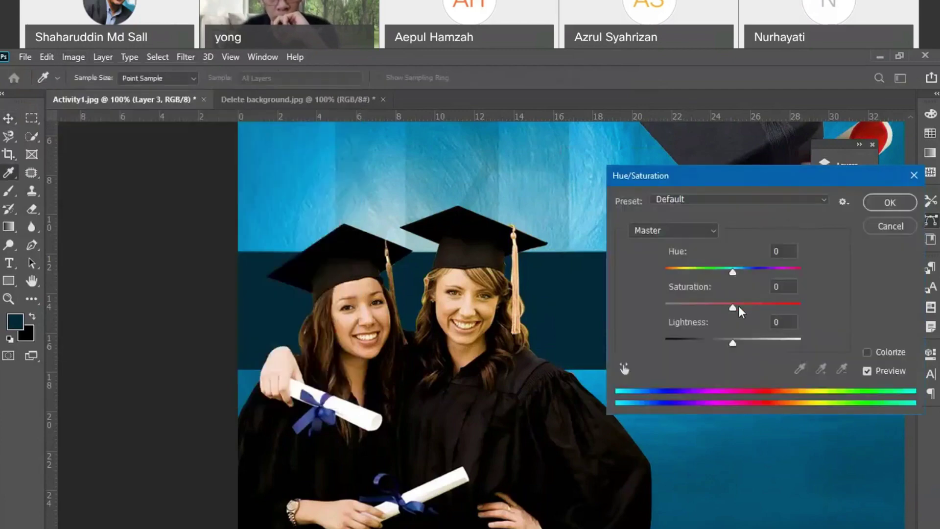
left_click_drag(738, 306, 748, 307)
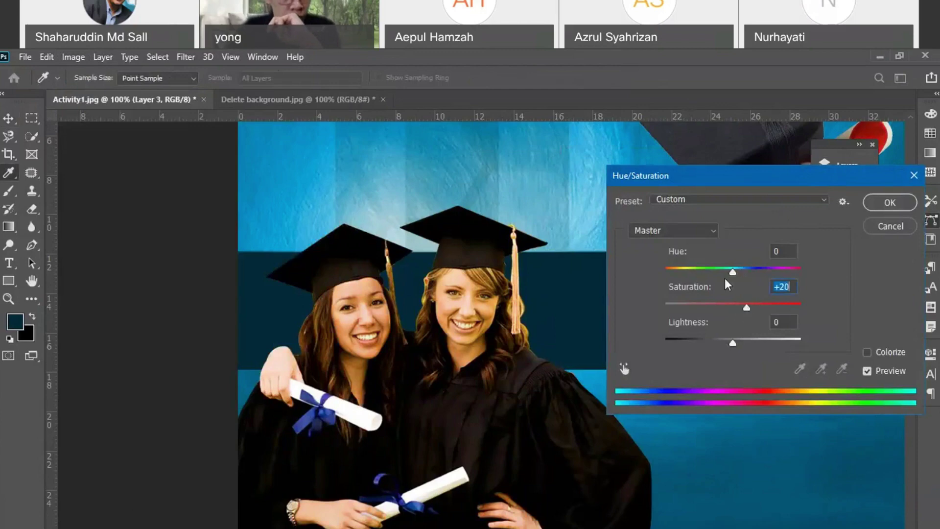
mouse_move(734, 271)
left_mouse_down()
mouse_move(757, 272)
mouse_move(710, 277)
mouse_move(745, 274)
mouse_move(728, 273)
mouse_move(735, 273)
left_mouse_up()
left_click_drag(743, 307, 748, 305)
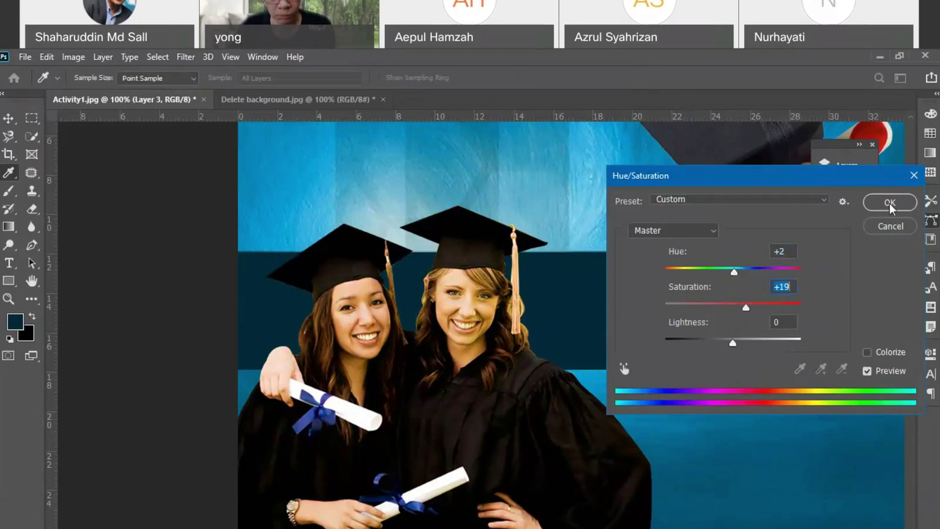
left_click(889, 202)
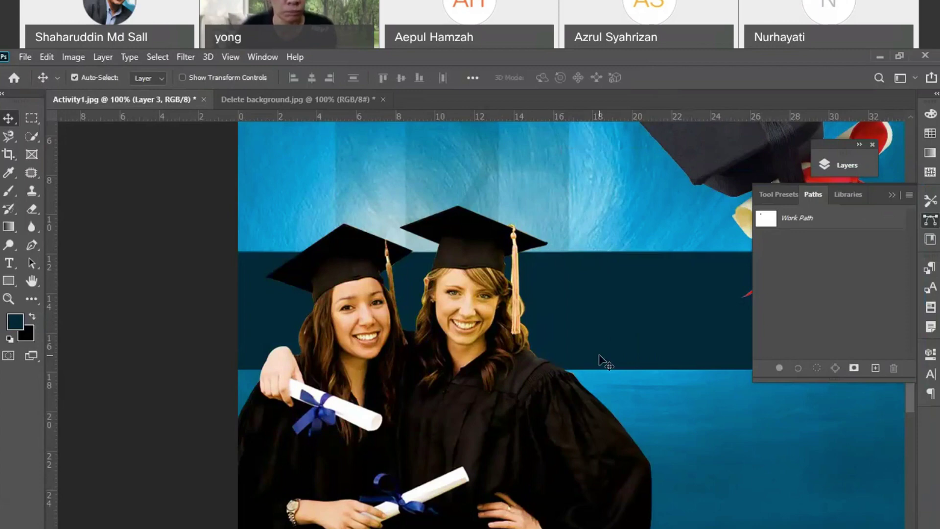
- Add a new empty layer directly above Layer 3 for painting over the graduates' faces
key("ctrl+plus")
key("ctrl+plus")
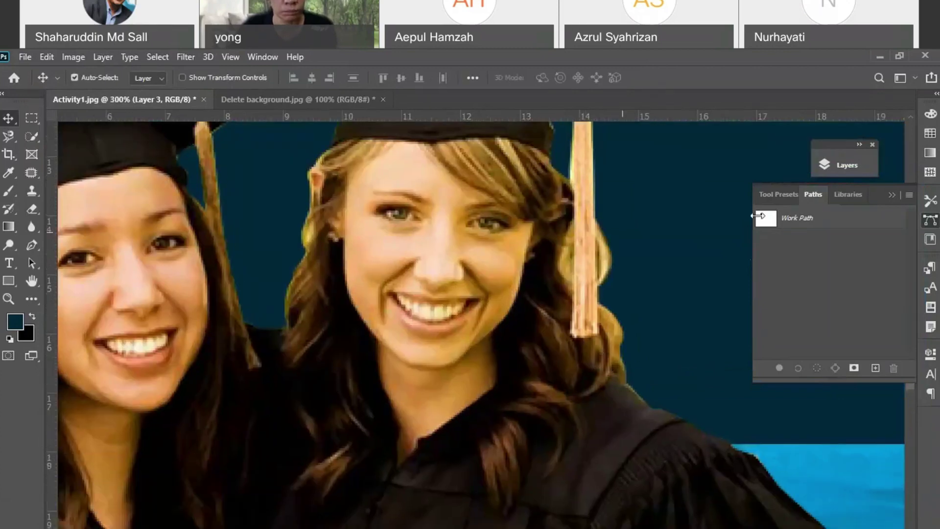
left_click(843, 167)
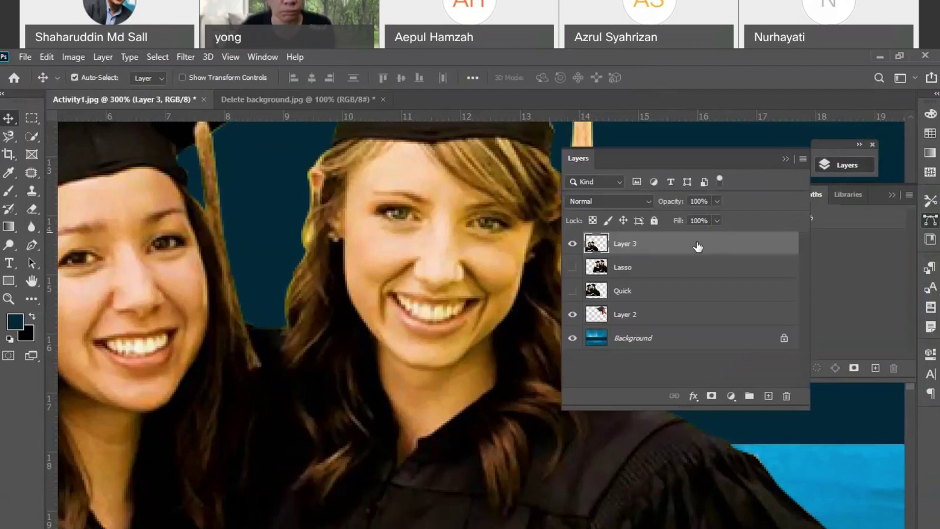
left_click(769, 397)
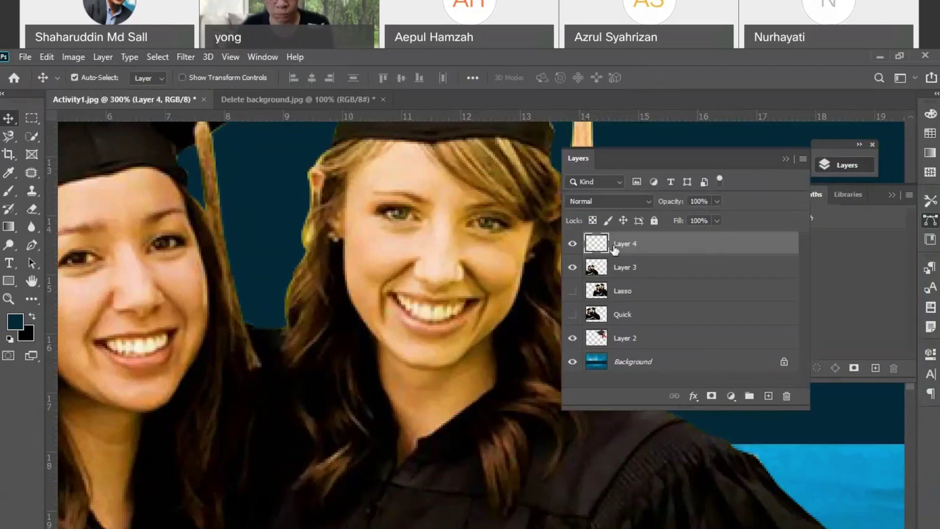
- Change the foreground color to a medium pink
left_click(14, 322)
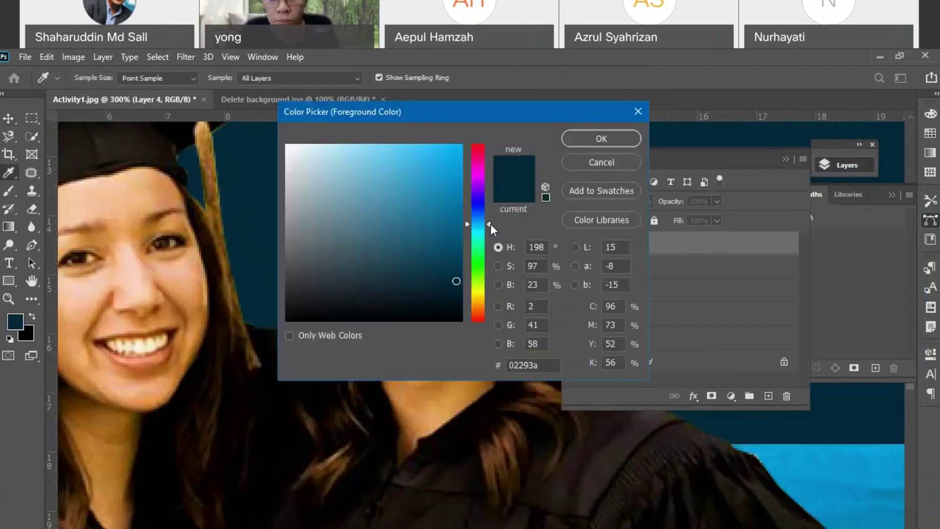
left_click_drag(491, 224, 387, 162)
left_click(621, 137)
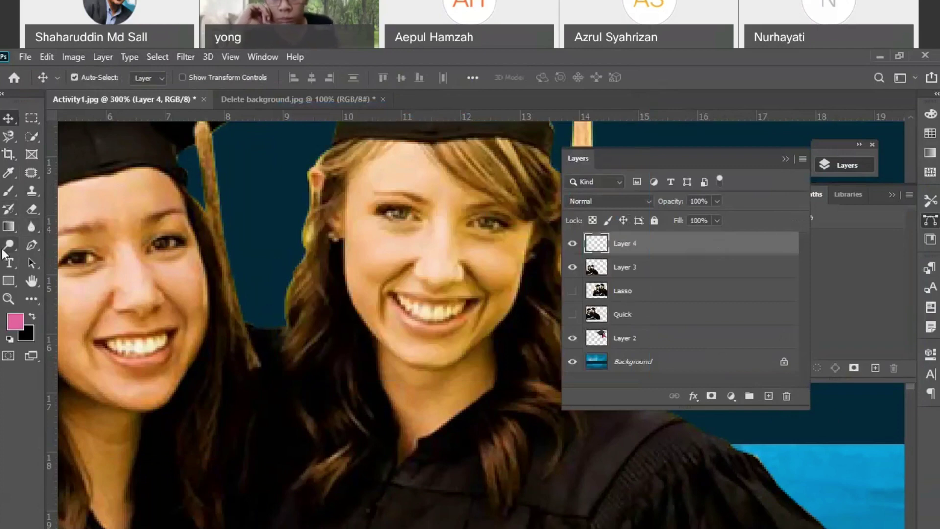
- Set up the Brush tool with the Soft Round Pressure Size tip at 31 px and 34% opacity
left_click(11, 191)
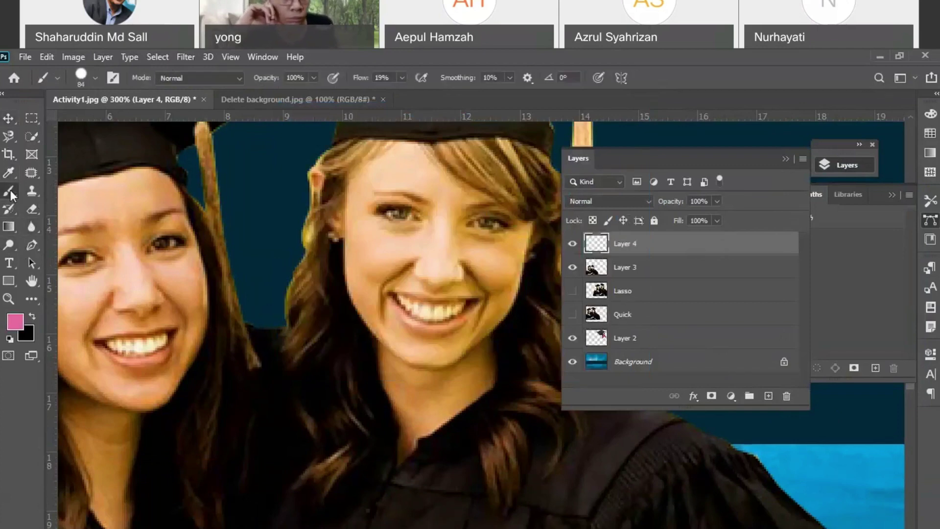
left_click(94, 79)
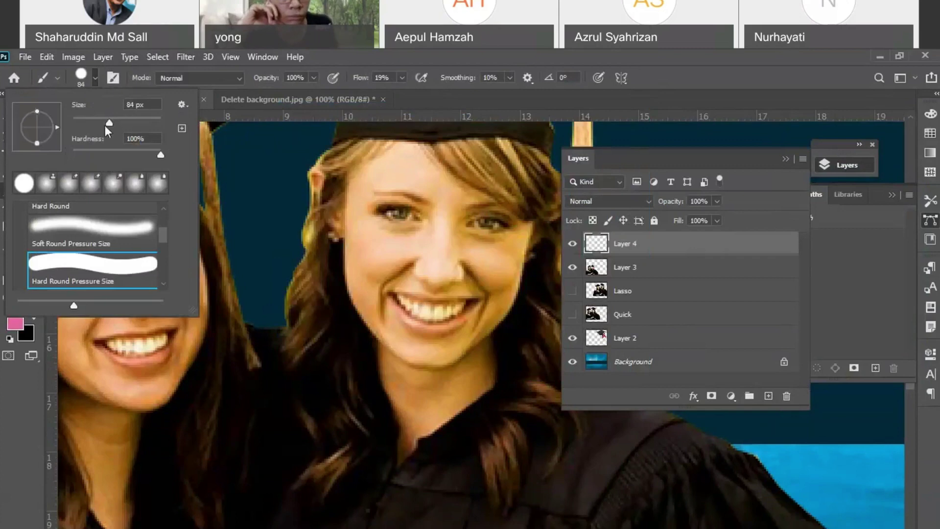
left_click_drag(104, 124, 83, 122)
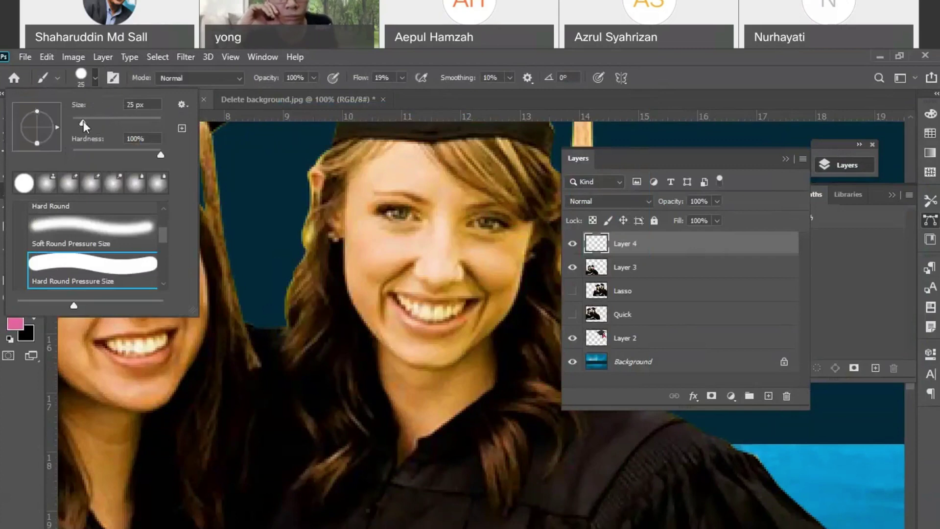
left_click(113, 231)
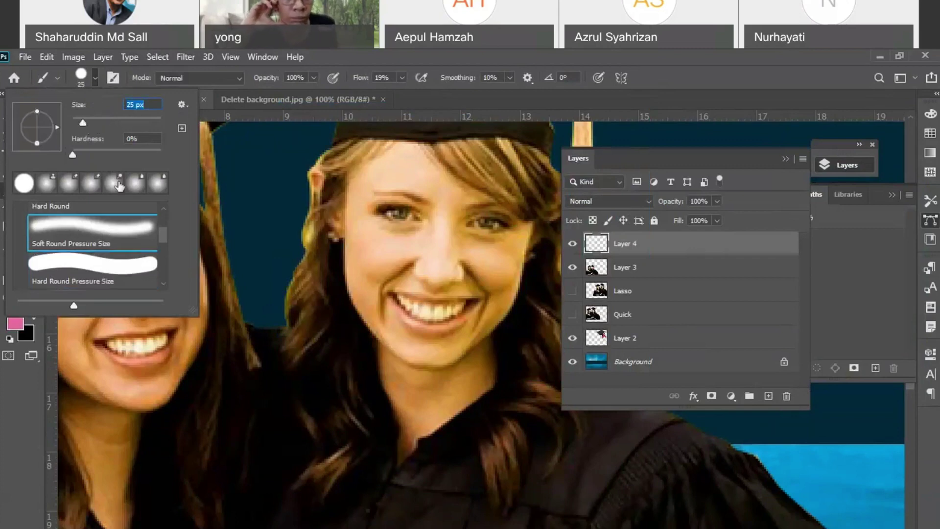
left_click_drag(83, 122, 89, 122)
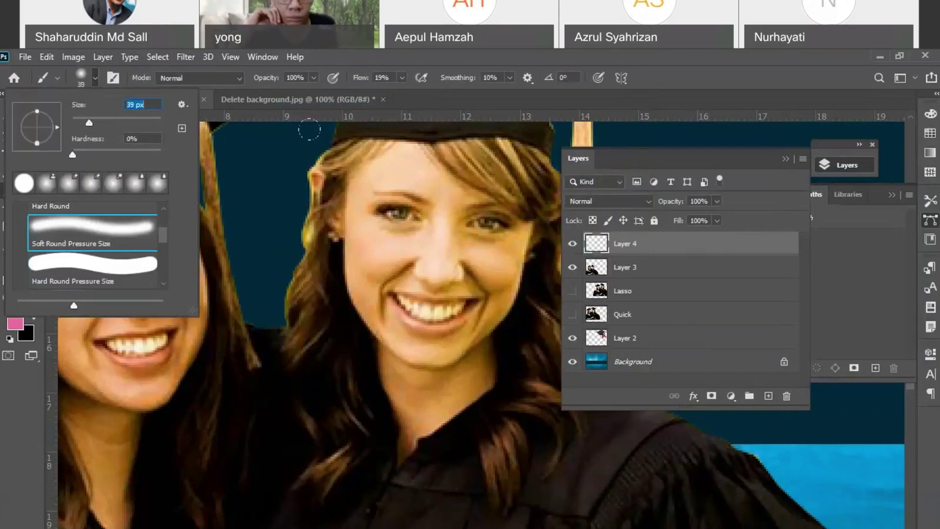
left_click(313, 77)
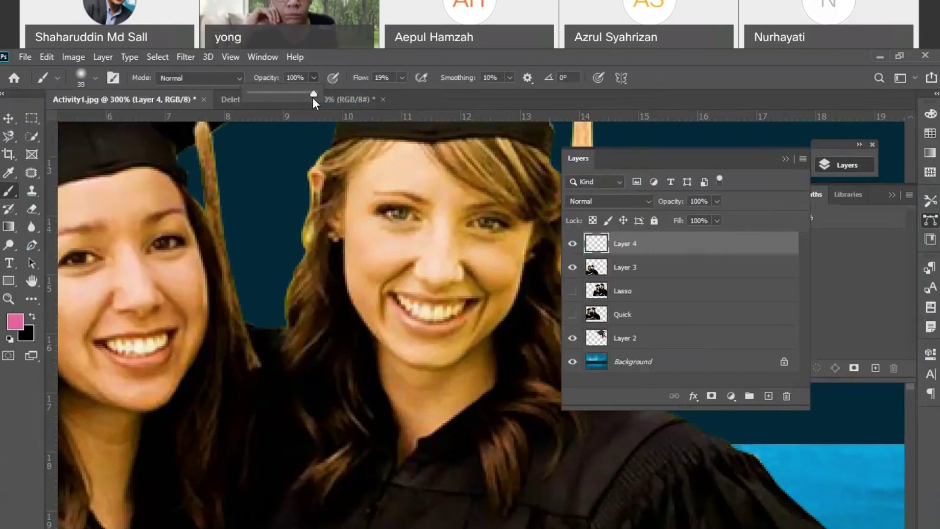
left_click_drag(312, 97, 272, 95)
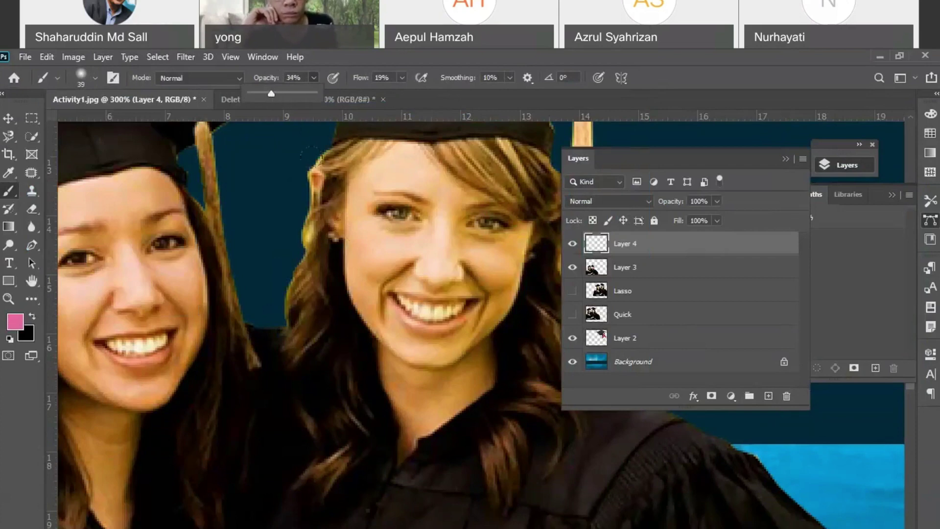
left_click(92, 77)
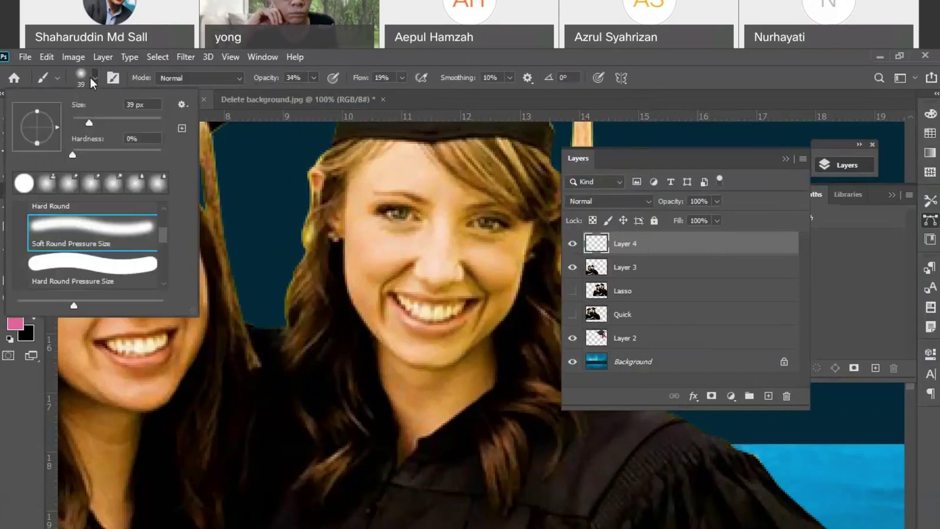
left_click_drag(88, 122, 86, 123)
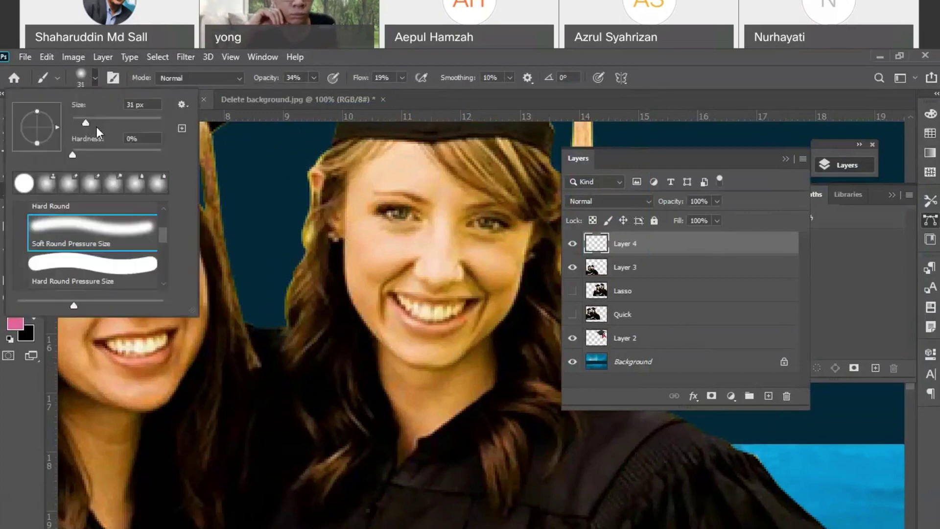
- Brush soft pink blush onto the cheeks of both graduates on Layer 4
left_click(359, 239)
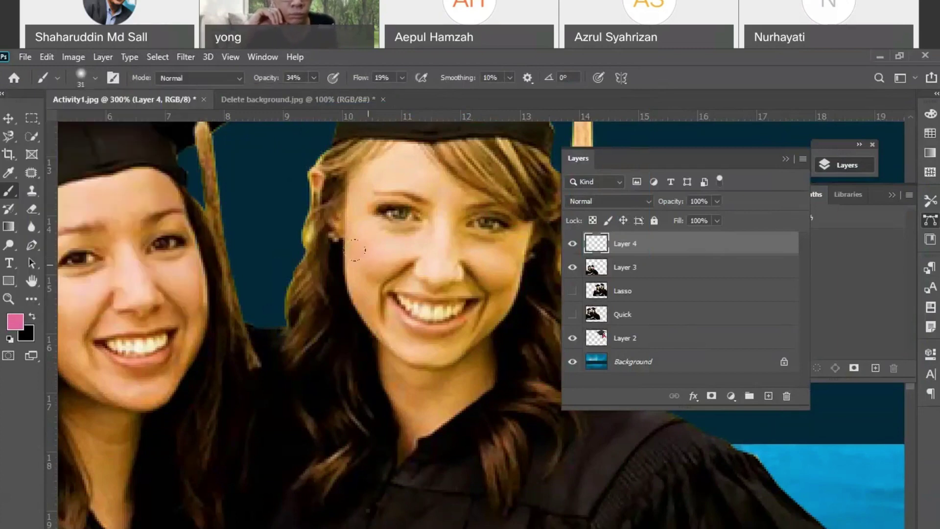
left_click_drag(356, 250, 368, 262)
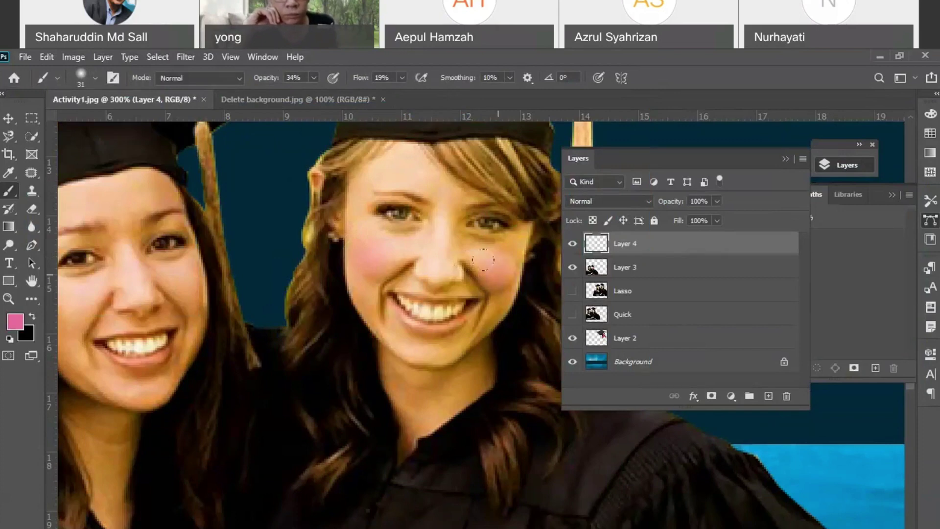
scroll(141, 283, "left", 2)
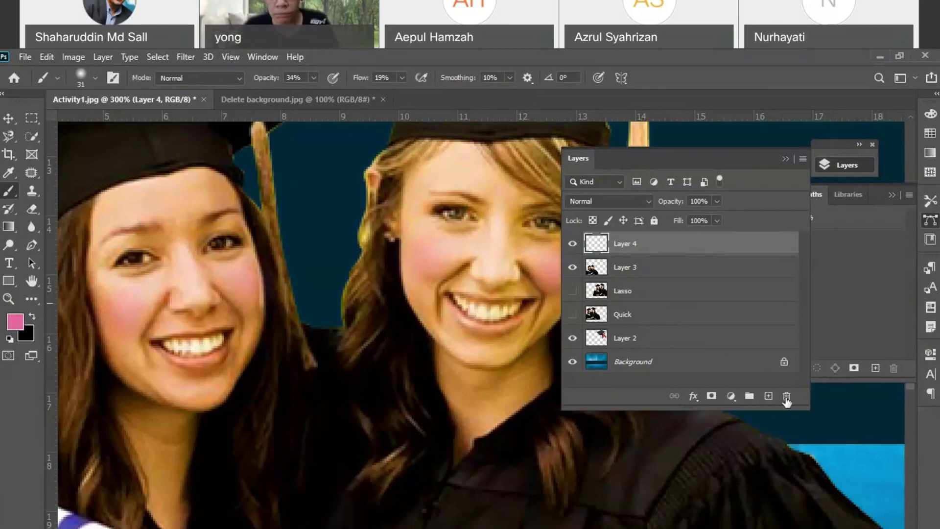
- Rename the blush layer as pipi and add a new layer above it named bibir
double_click(626, 249)
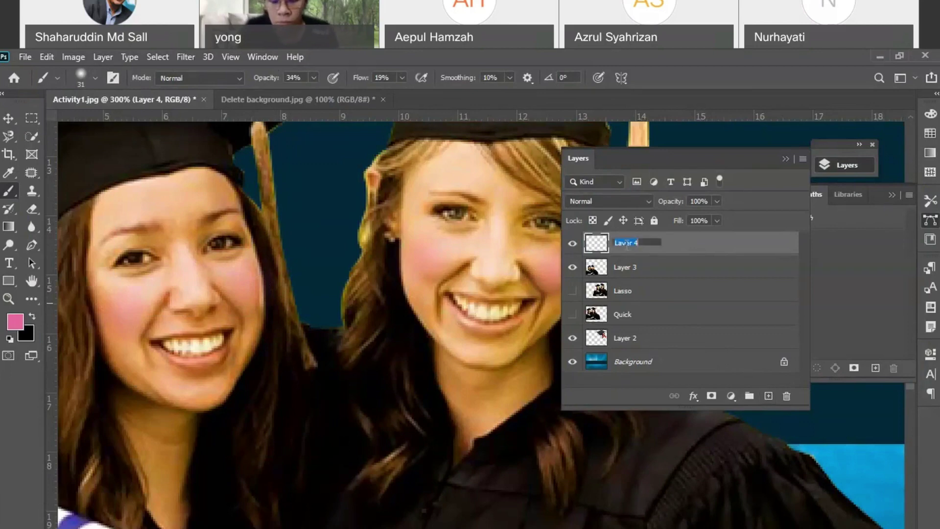
type("pipi")
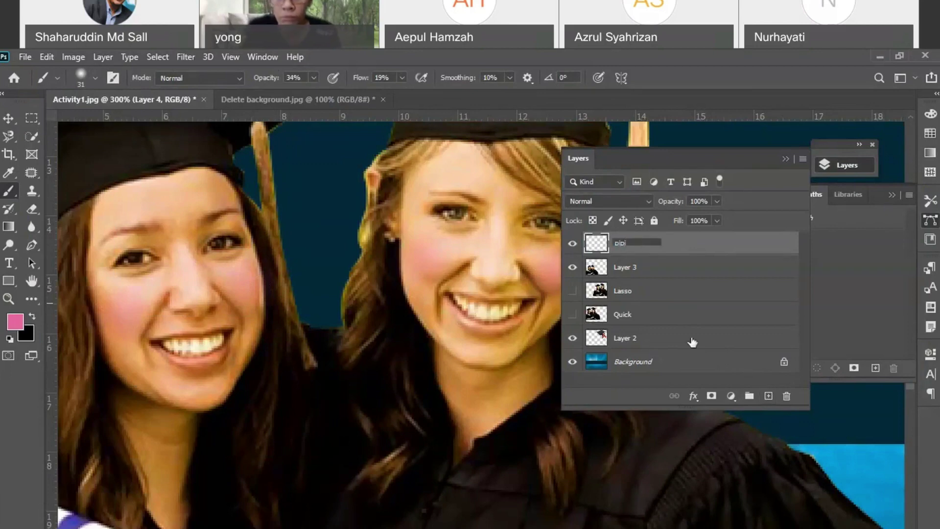
left_click(769, 396)
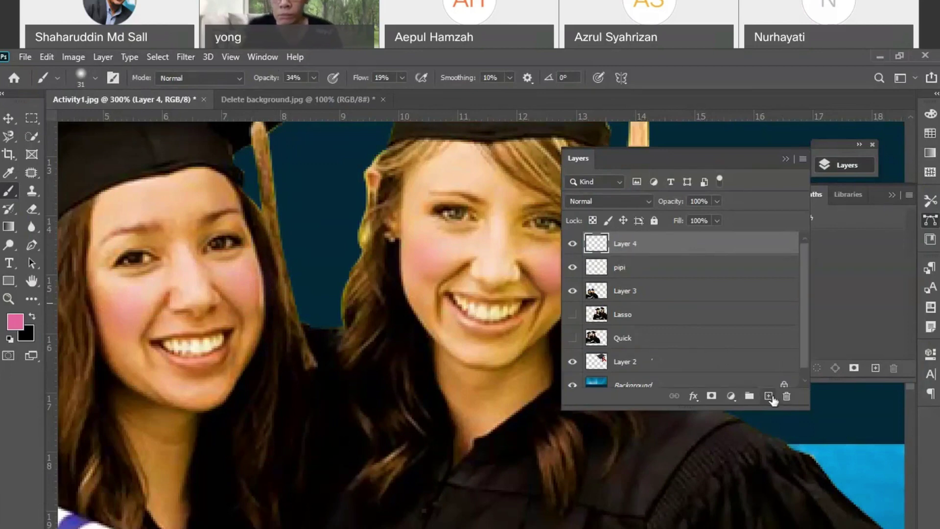
double_click(630, 250)
type("bibir")
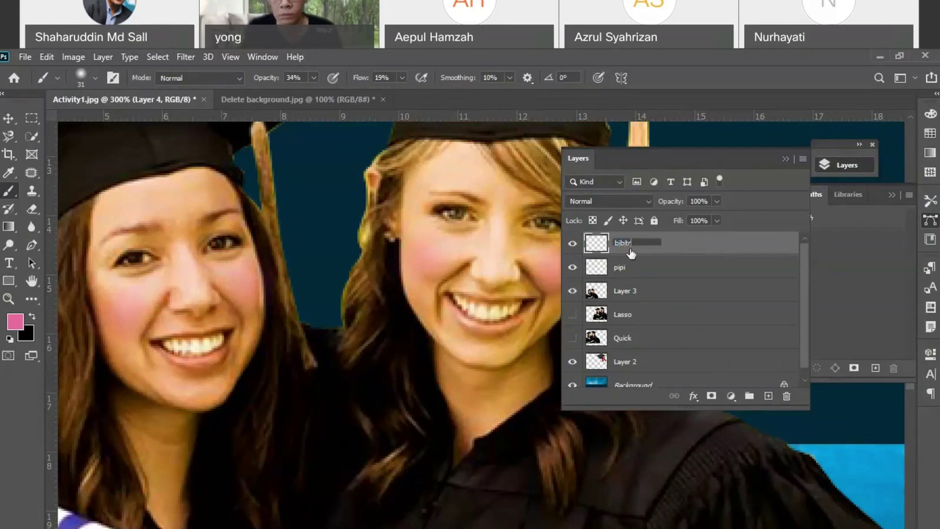
key("BackSpace")
type("r")
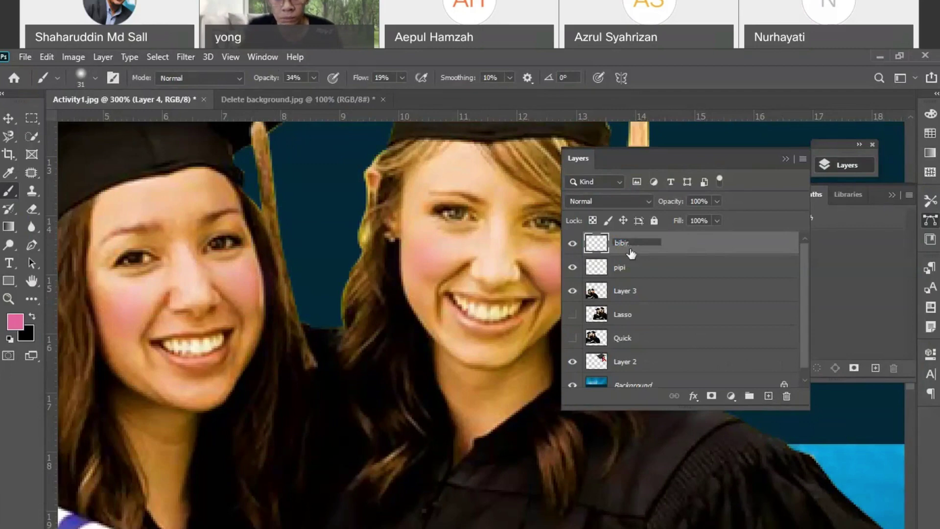
key("Return")
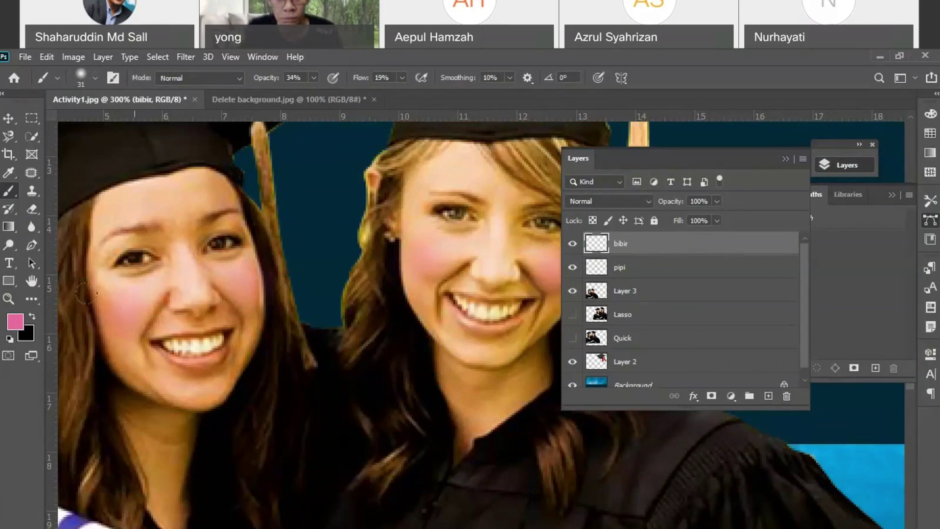
- Outline the blonde graduate's lower lip with a closed Polygonal Lasso selection on the bibir layer
left_click(7, 139)
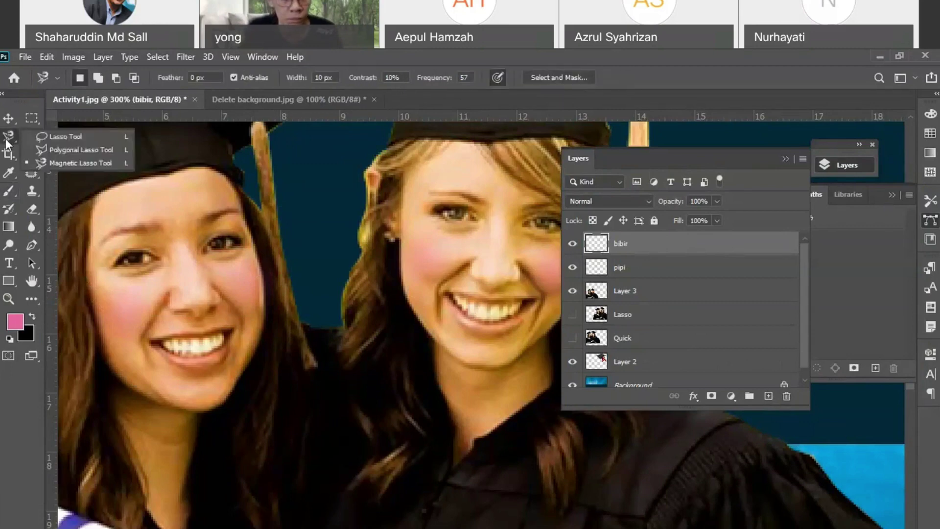
left_click(63, 147)
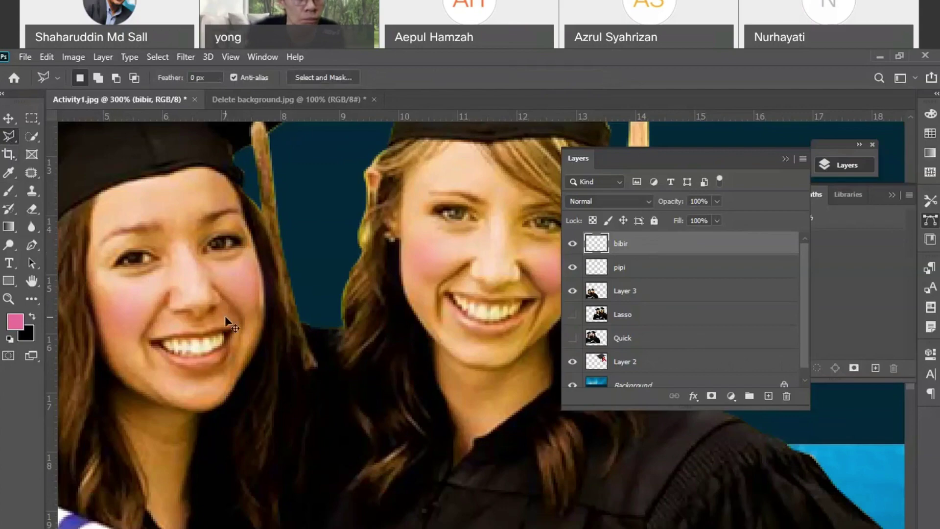
key("ctrl+plus")
key("ctrl+plus")
key("ctrl+plus")
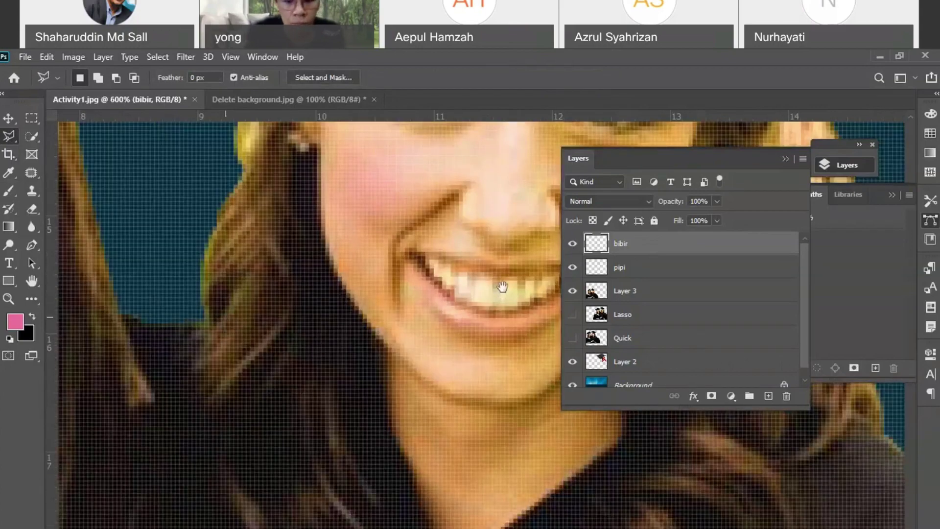
left_click_drag(504, 290, 376, 278)
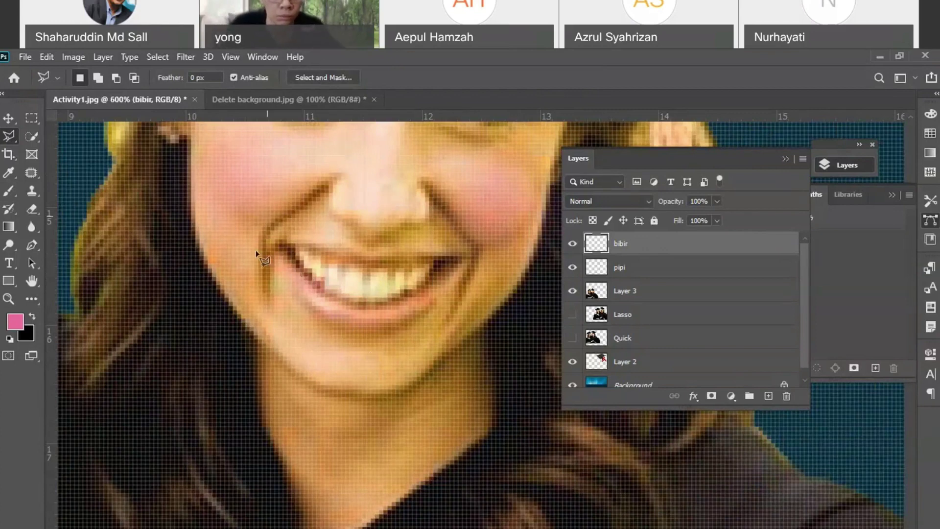
left_click(286, 252)
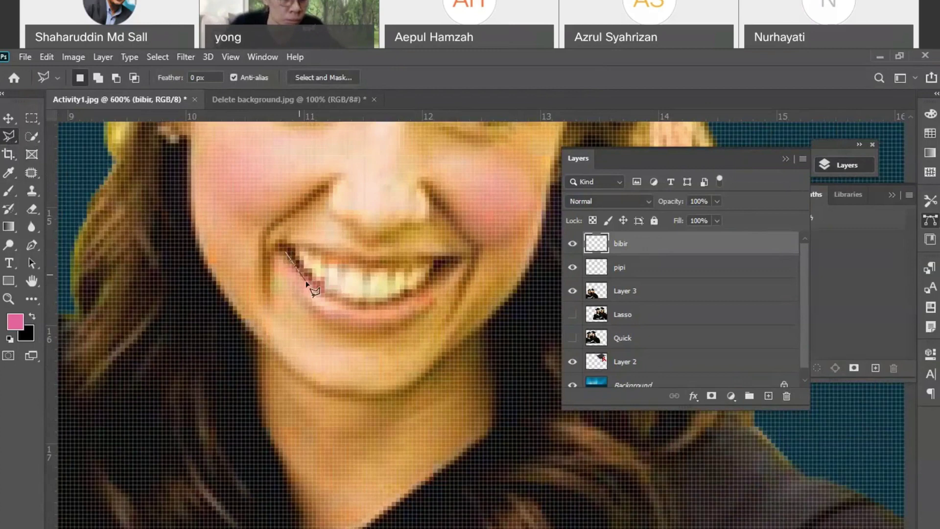
left_click(332, 299)
left_click(364, 306)
left_click(394, 303)
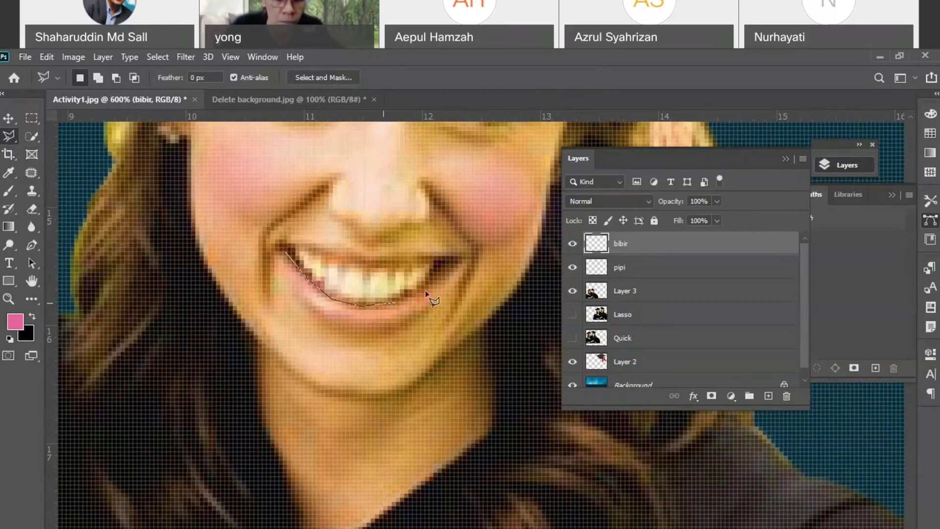
left_click(438, 281)
left_click(453, 266)
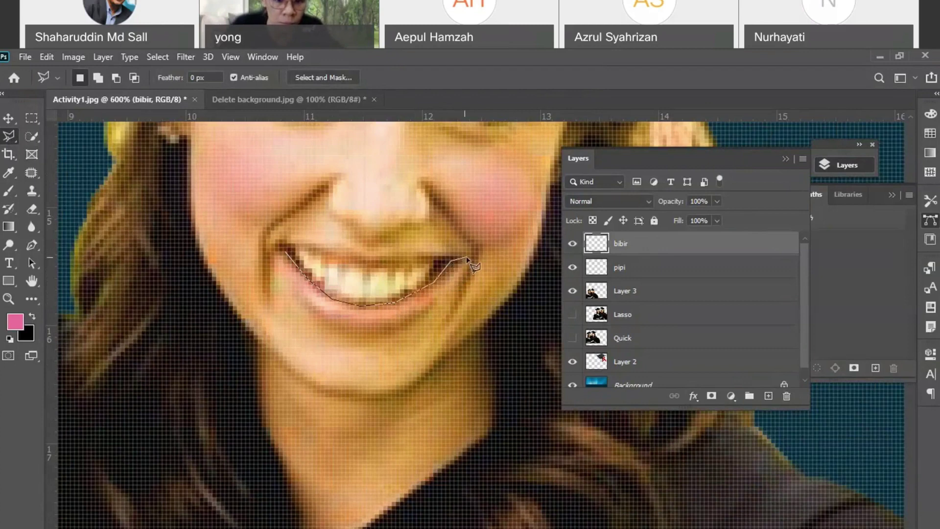
left_click(465, 258)
left_click(457, 281)
left_click(413, 319)
left_click(384, 330)
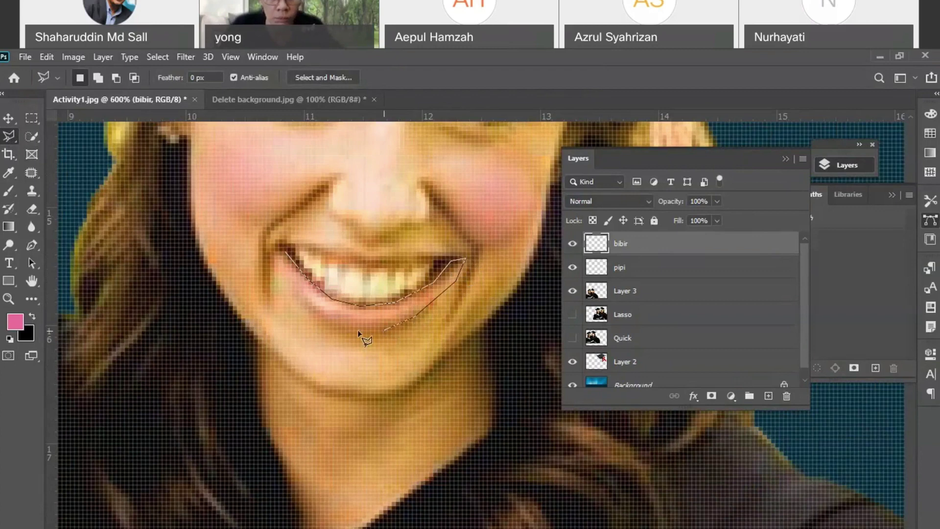
left_click(334, 328)
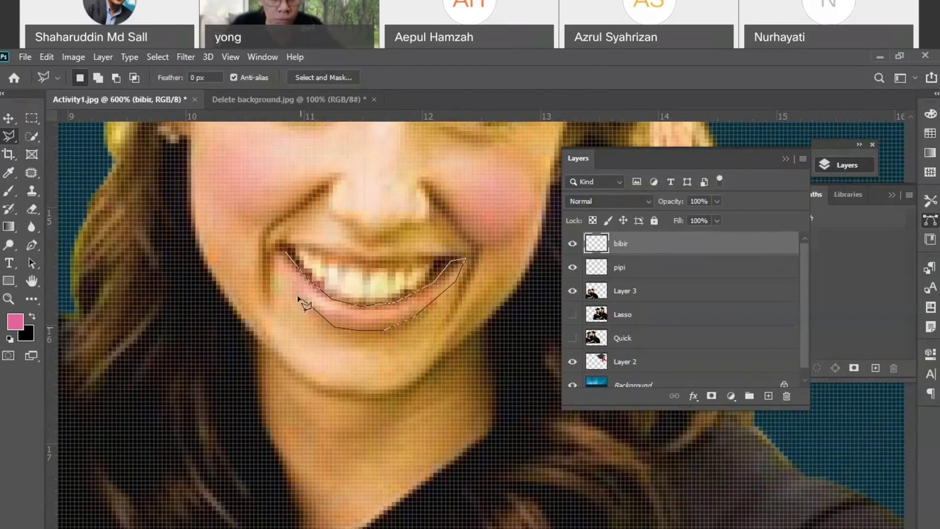
left_click(281, 267)
left_click(275, 258)
left_click(278, 251)
left_click(286, 253)
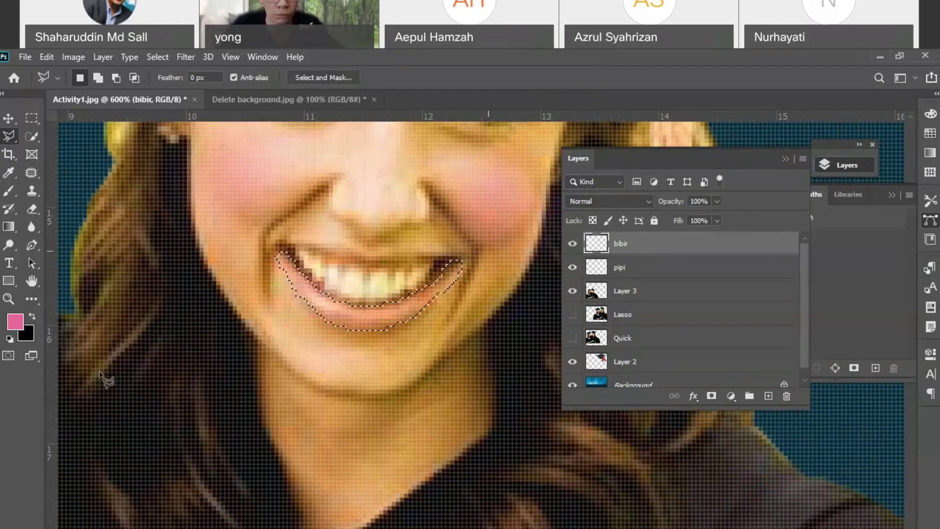
- Change the foreground color to bright red and fill the lower-lip selection with it on the bibir layer
left_click(15, 322)
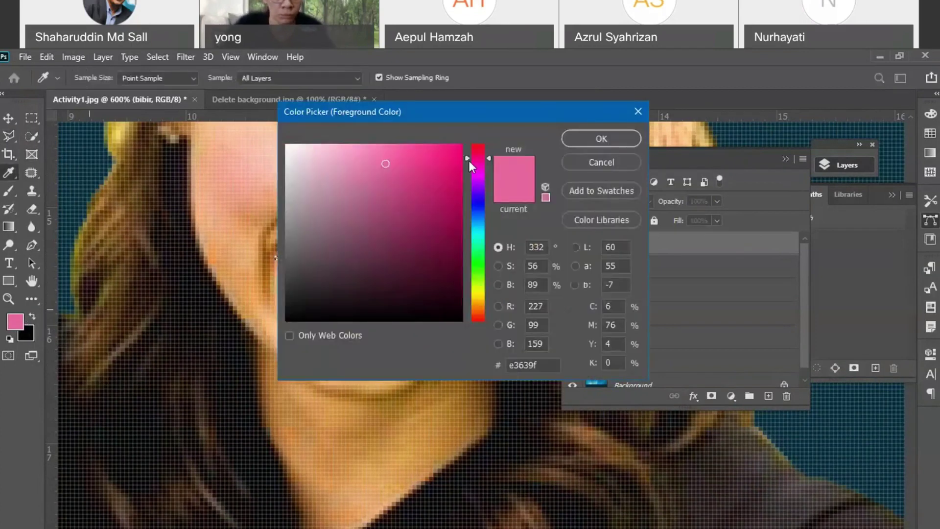
left_click_drag(469, 161, 469, 148)
left_click(602, 139)
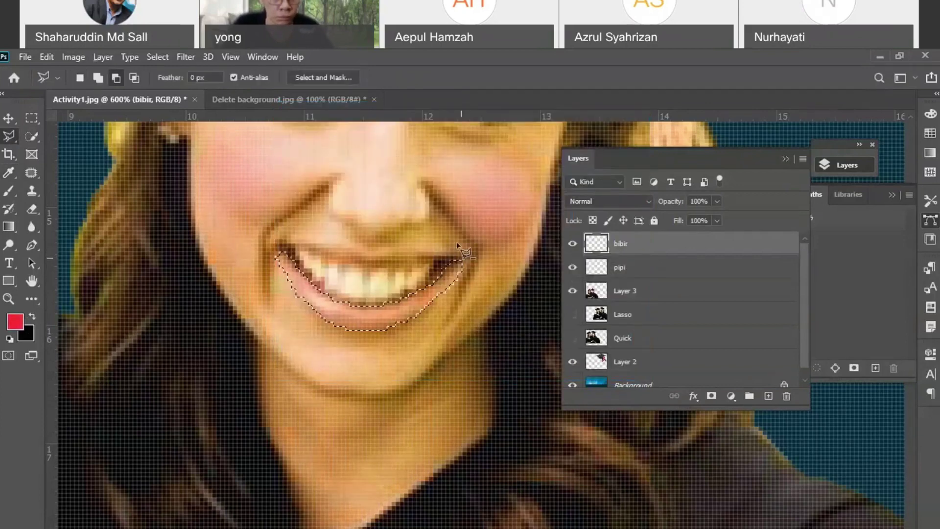
key("alt+BackSpace")
key("m")
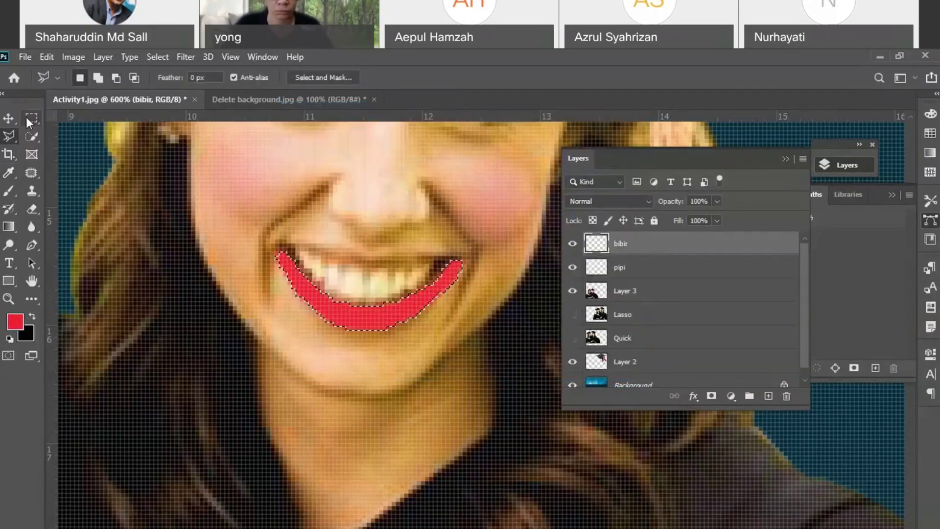
- Deselect the lip area and set the bibir layer's blending mode to Overlay
key("ctrl+minus")
key("ctrl+minus")
key("ctrl+minus")
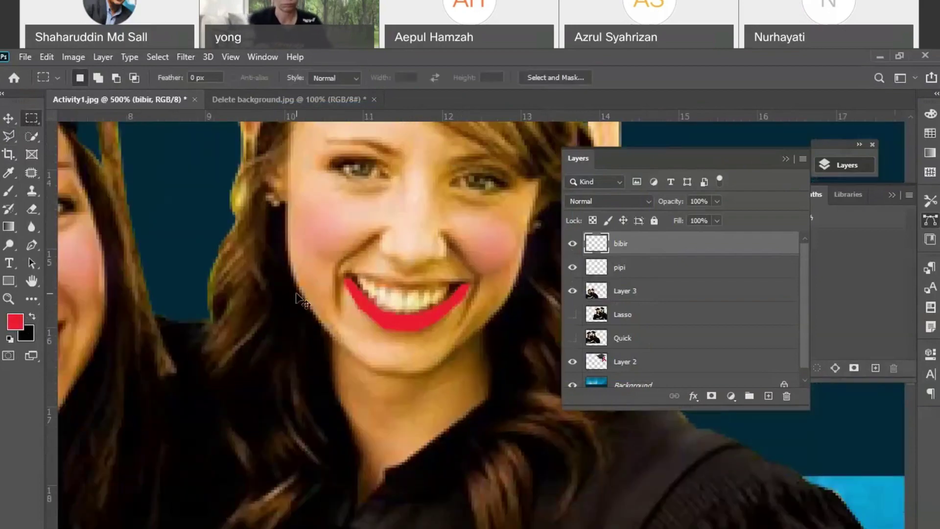
key("ctrl+minus")
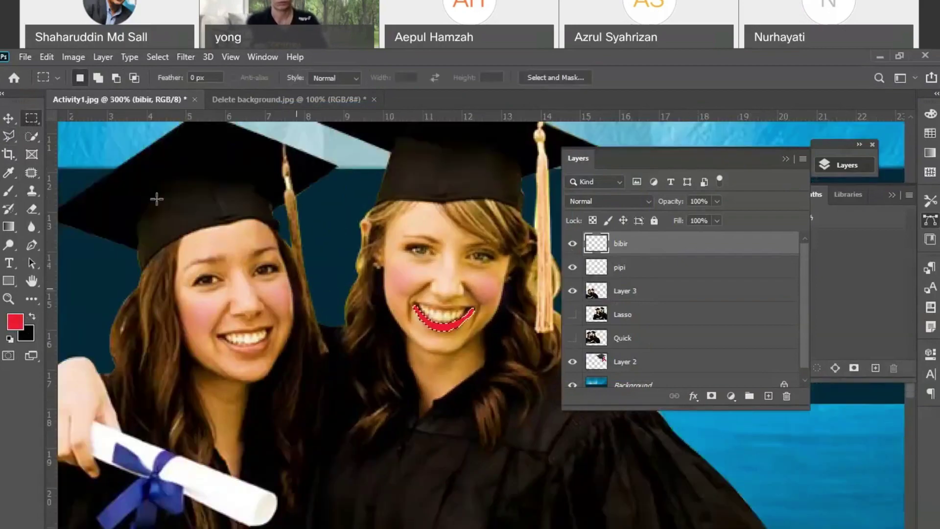
key("ctrl+d")
left_click(647, 201)
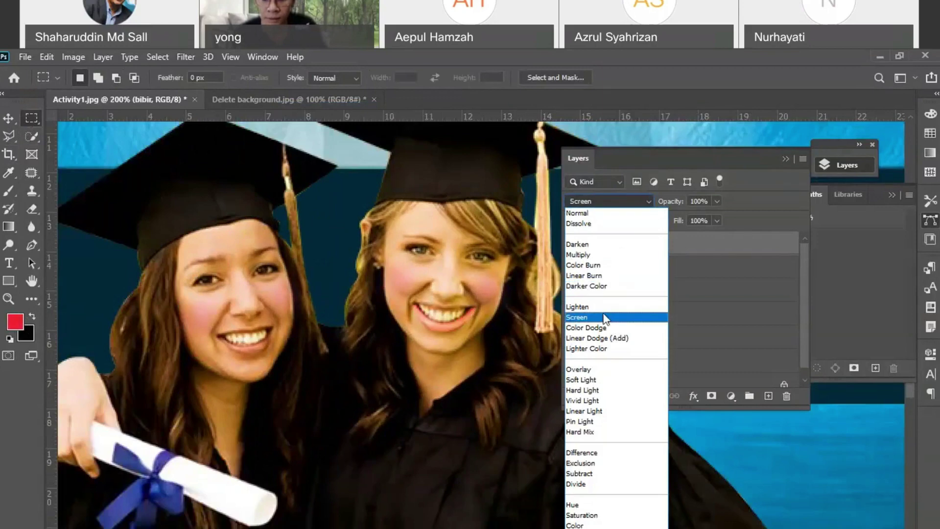
left_click(598, 369)
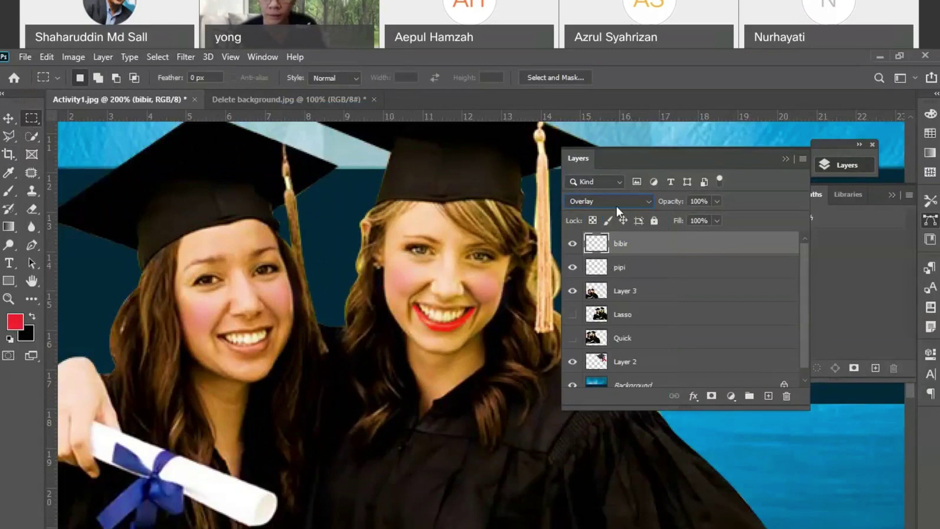
- Set the bibir layer's opacity to 58%
left_click(717, 201)
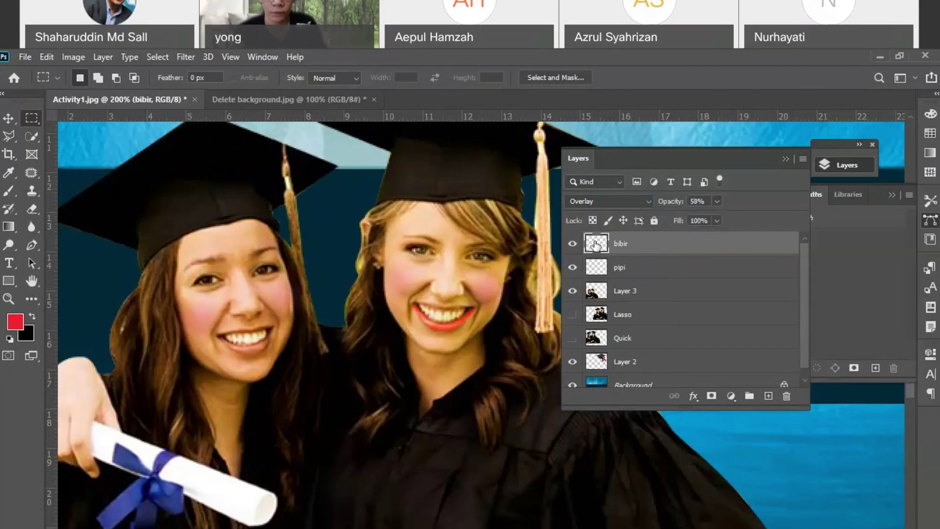
left_click(470, 350)
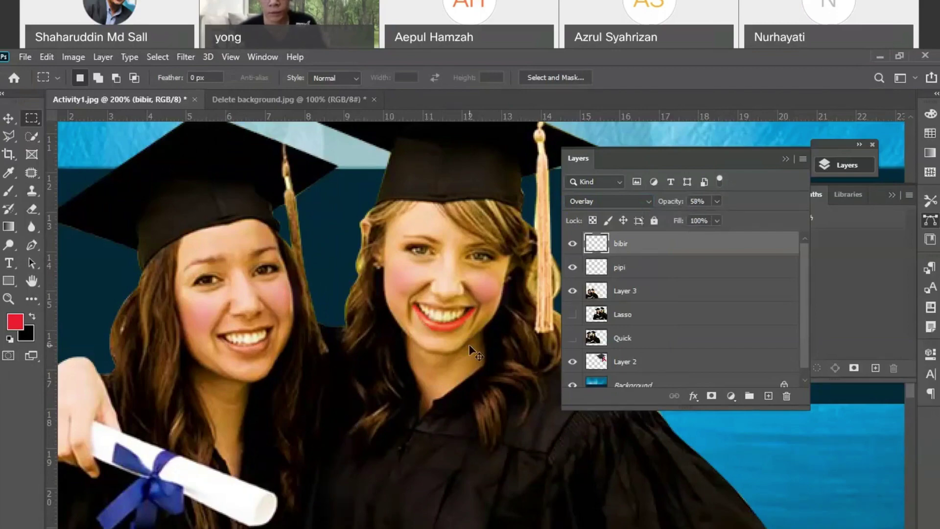
- Outline the blonde graduate's upper lip with the Polygonal Lasso and fill the selection with the red foreground color on the bibir layer
key("ctrl+plus")
key("ctrl+plus")
key("ctrl+plus")
key("ctrl+plus")
left_click(10, 137)
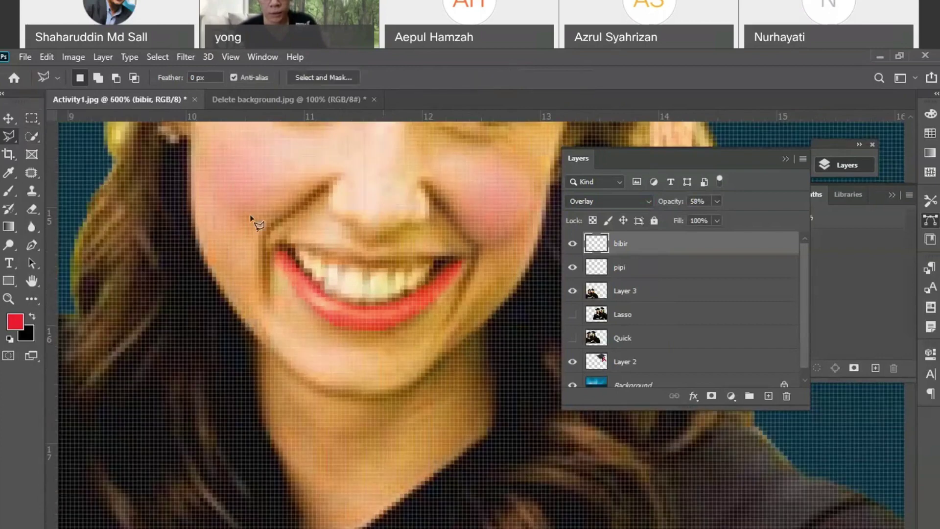
left_click(292, 245)
left_click(329, 250)
left_click(367, 267)
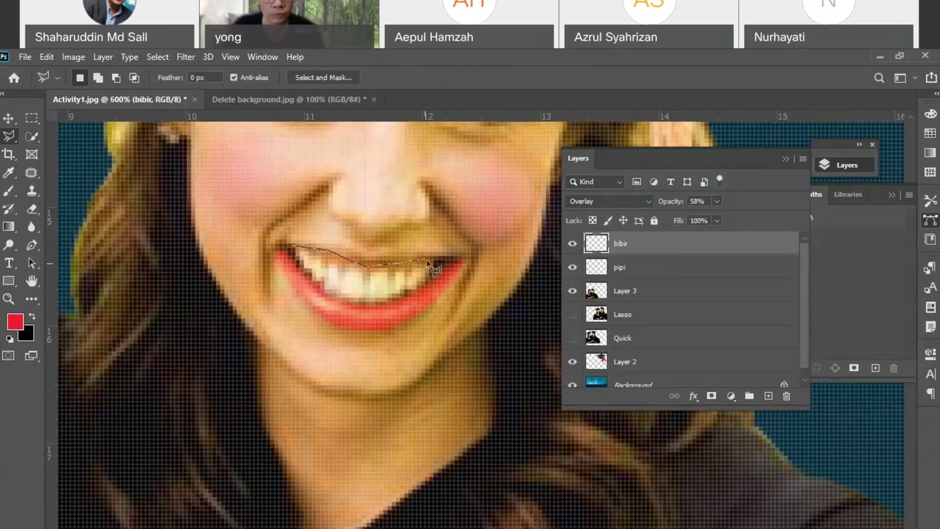
left_click(455, 259)
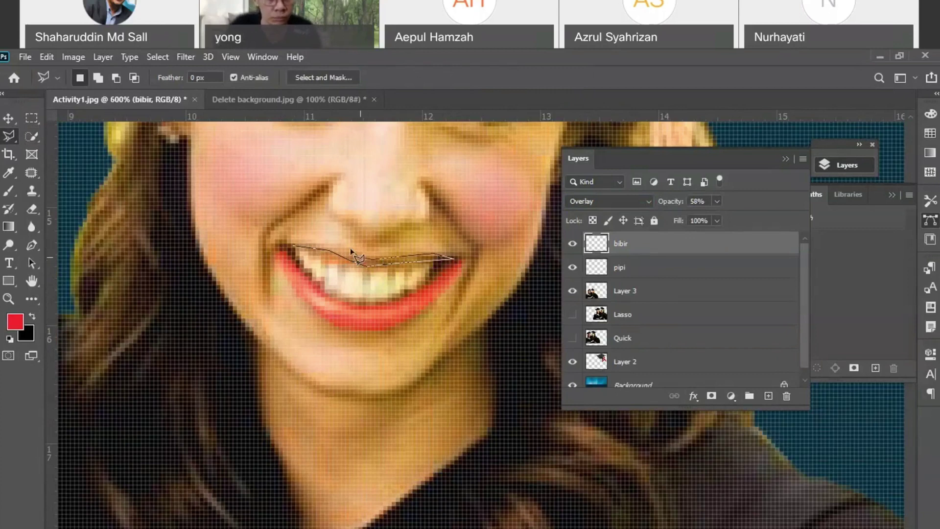
key("Escape")
left_click(295, 247)
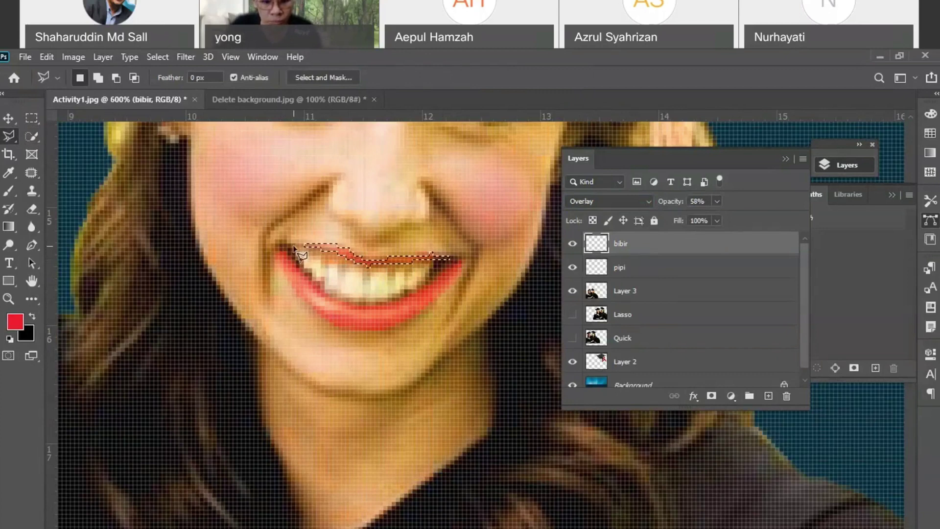
- Deselect the filled upper-lip area and check the blonde graduate's lip color
left_click(12, 119)
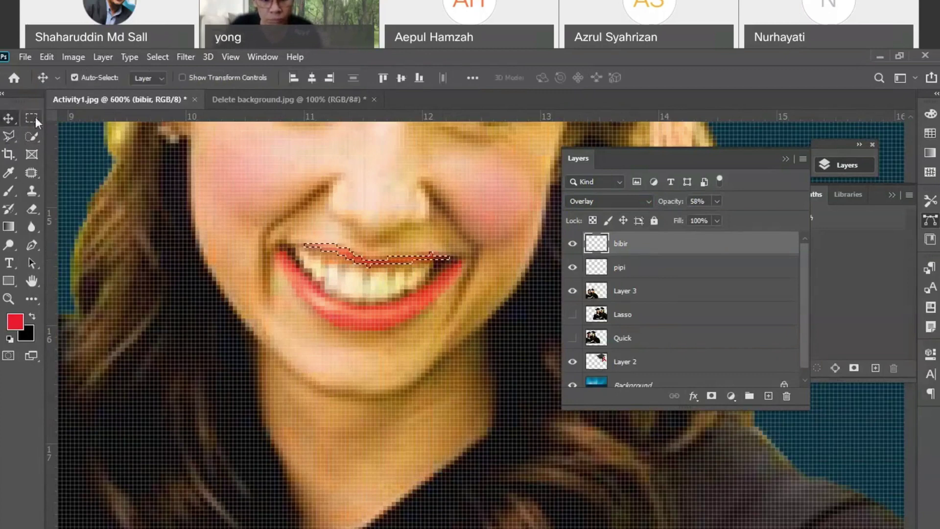
left_click(31, 118)
left_click(360, 346)
key("ctrl+minus")
key("ctrl+minus")
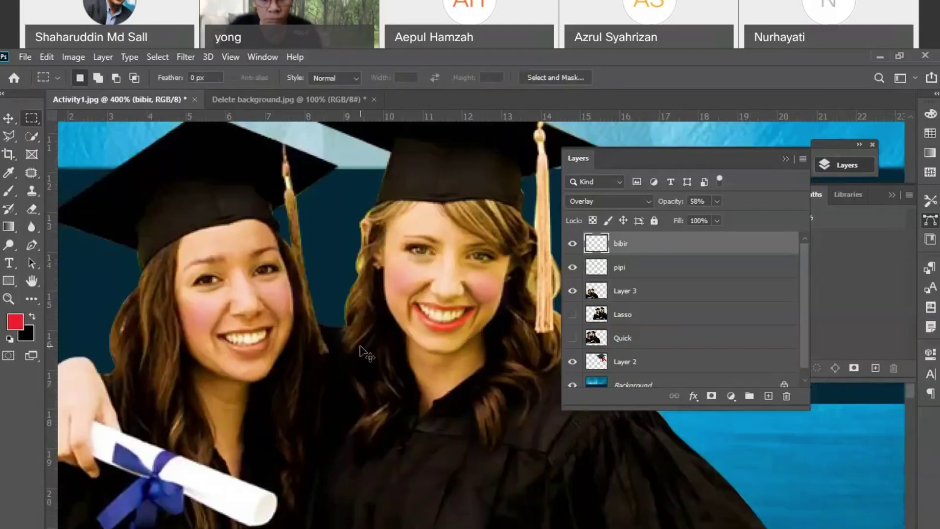
key("ctrl+minus")
key("ctrl+minus")
key("ctrl+minus")
key("ctrl+plus")
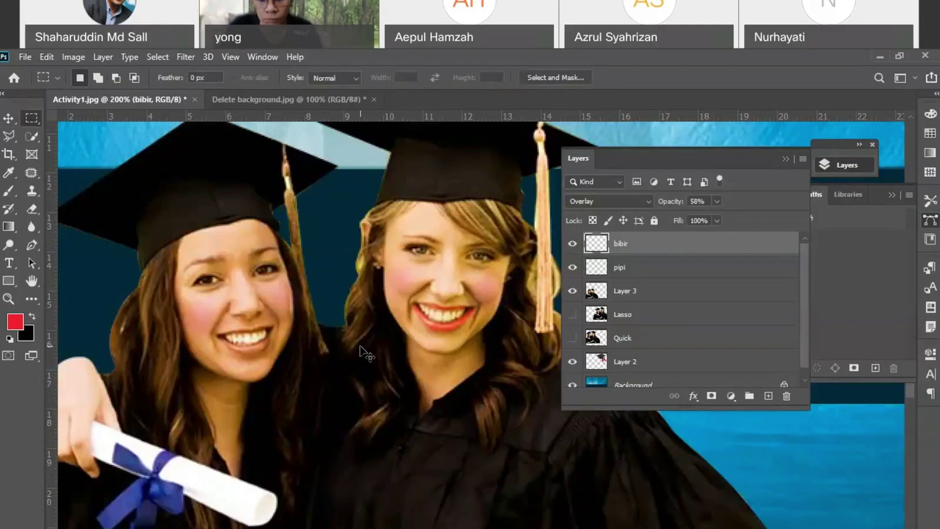
- Activate Layer 3 and set up the Spot Healing Brush with a 10 px size for retouching the dark-haired graduate's face
key("ctrl+plus")
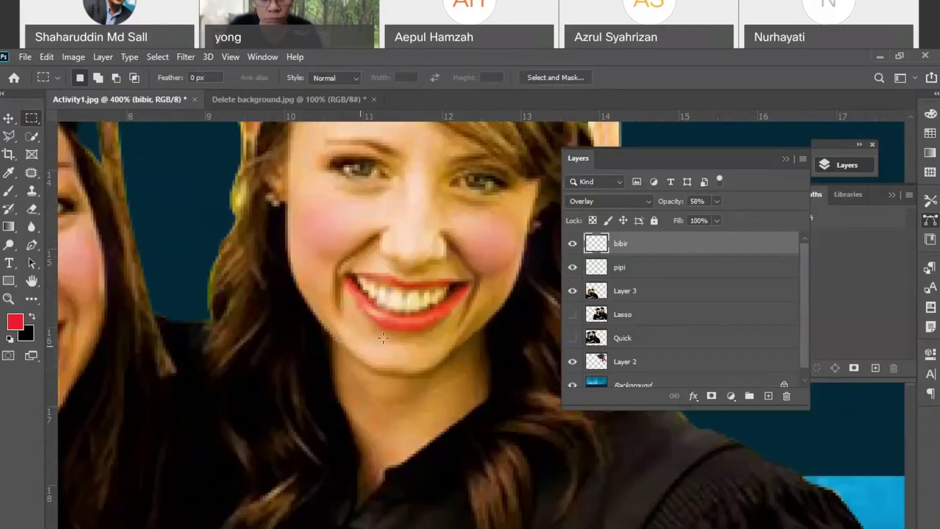
left_click_drag(482, 352, 514, 372)
left_click_drag(289, 196, 568, 279)
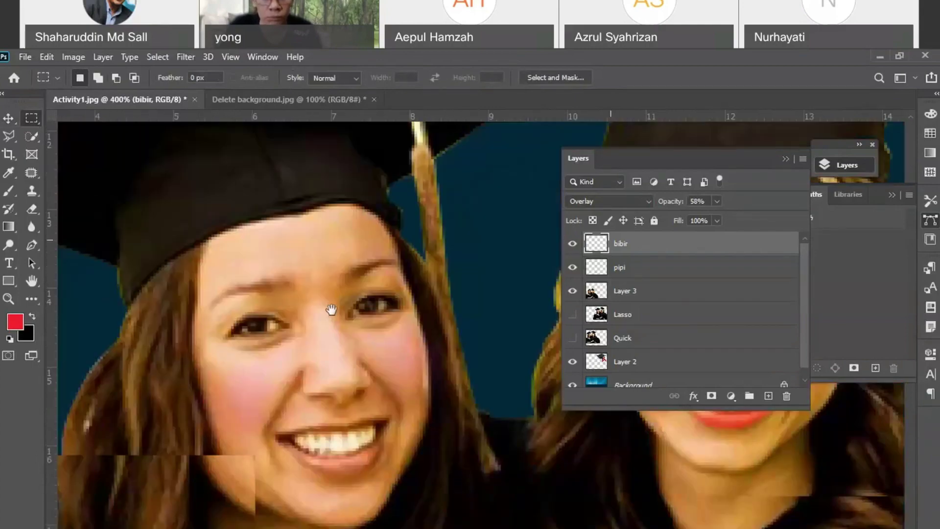
left_click_drag(330, 311, 369, 276)
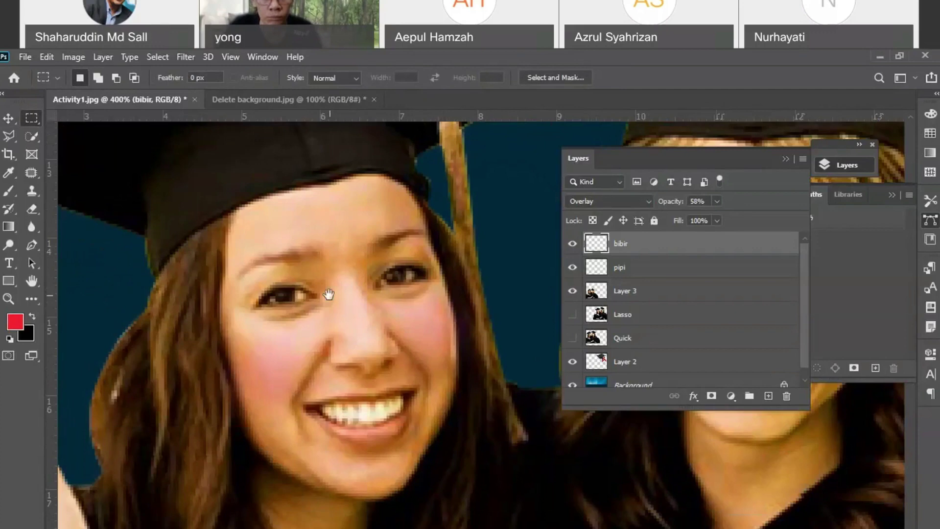
left_click(591, 292)
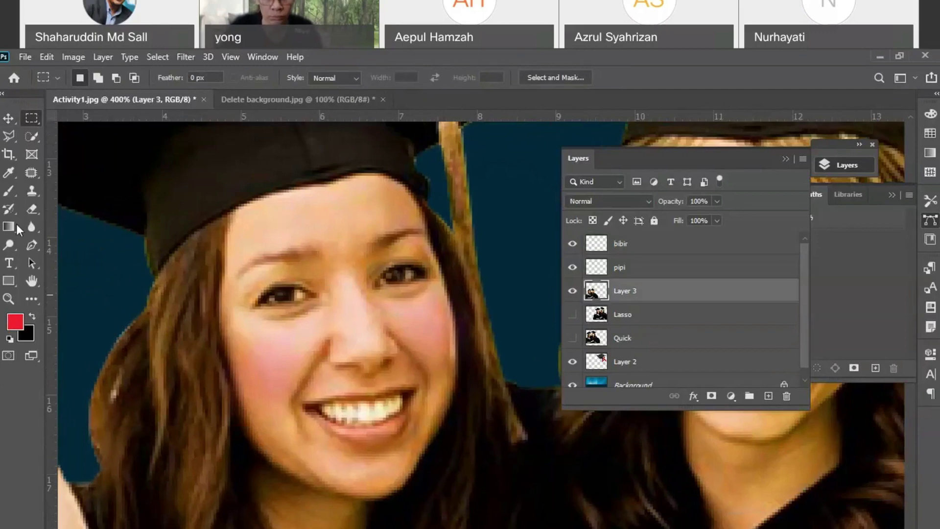
left_click(37, 210)
right_click(37, 210)
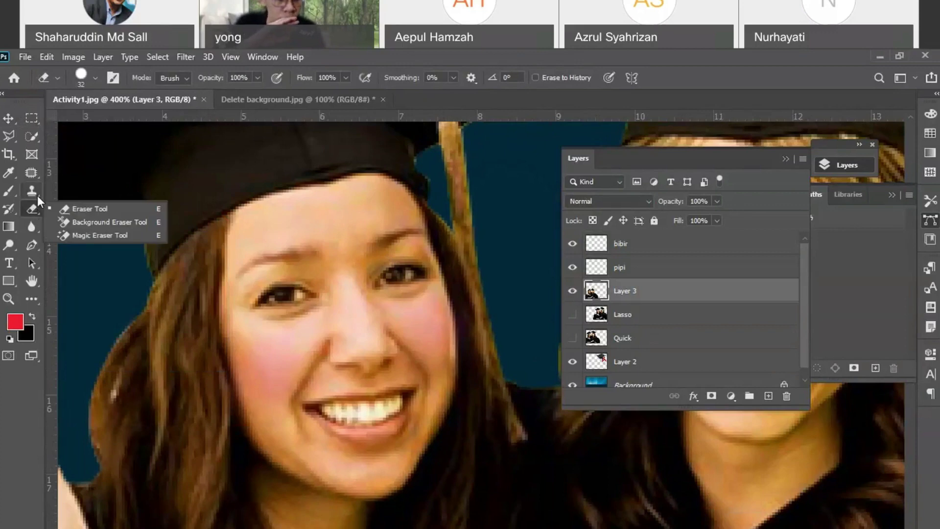
left_click(37, 195)
right_click(37, 195)
left_click(40, 213)
right_click(40, 212)
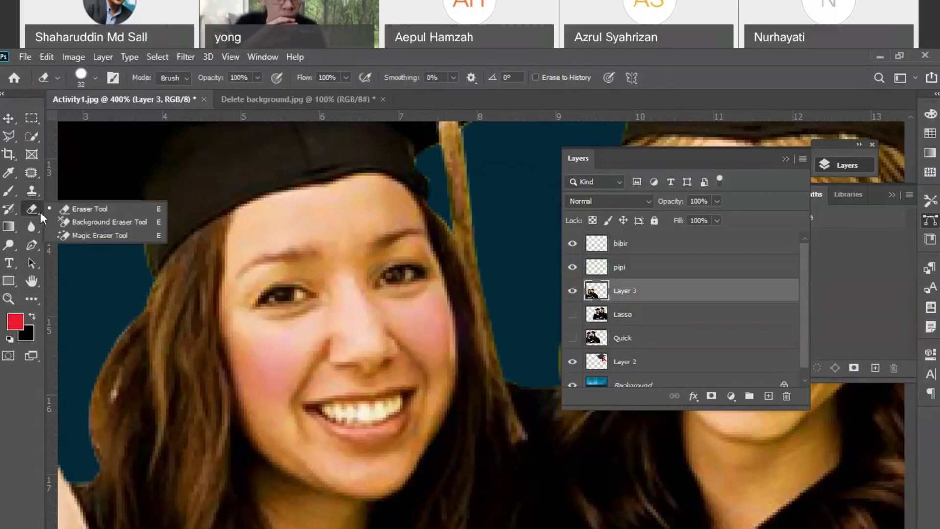
left_click(36, 177)
right_click(36, 177)
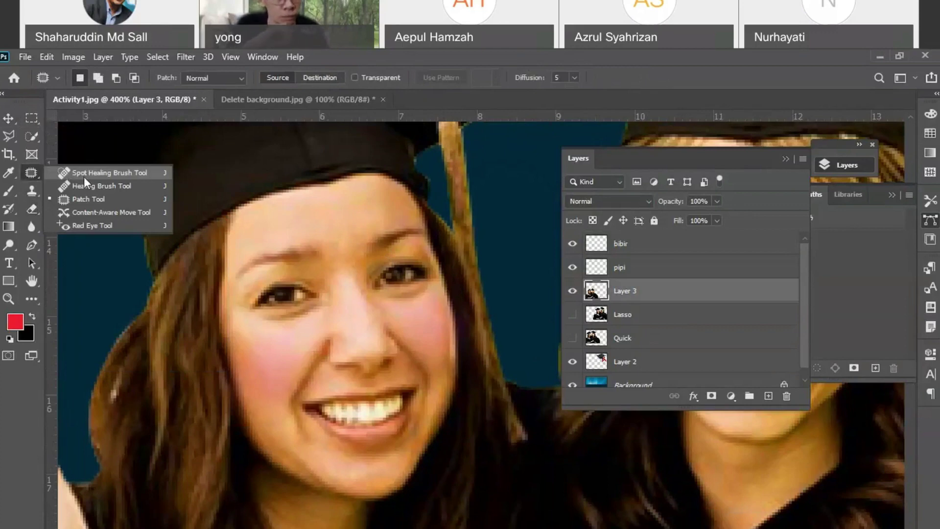
left_click(84, 176)
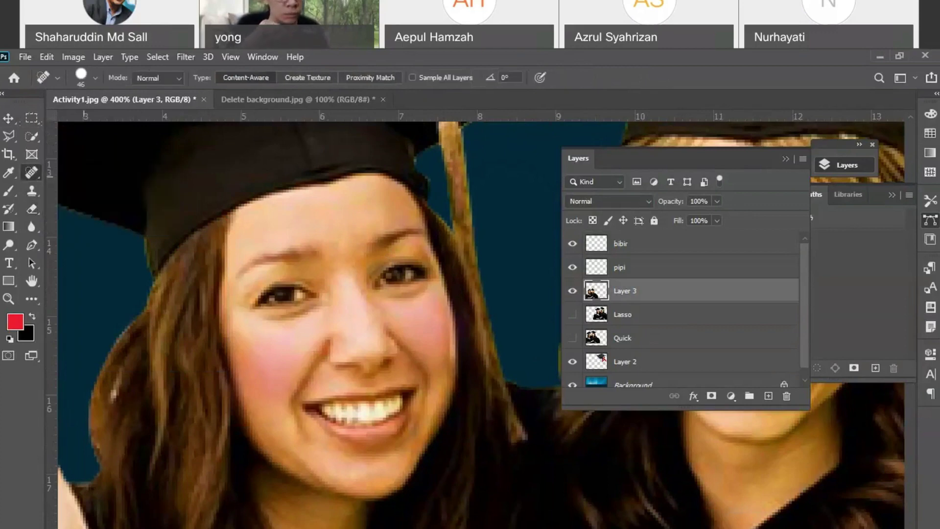
left_click(95, 77)
left_click_drag(49, 117, 24, 119)
- Heal the skin blemishes on both graduates' faces on Layer 3 with short Spot Healing Brush strokes, including their foreheads
left_click(348, 223)
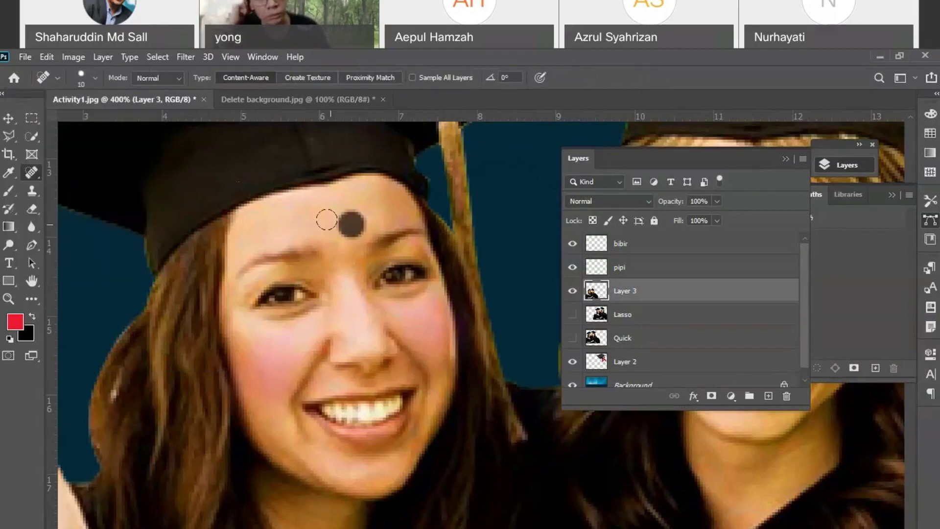
mouse_move(361, 209)
left_mouse_down()
mouse_move(387, 203)
mouse_move(364, 201)
left_mouse_up()
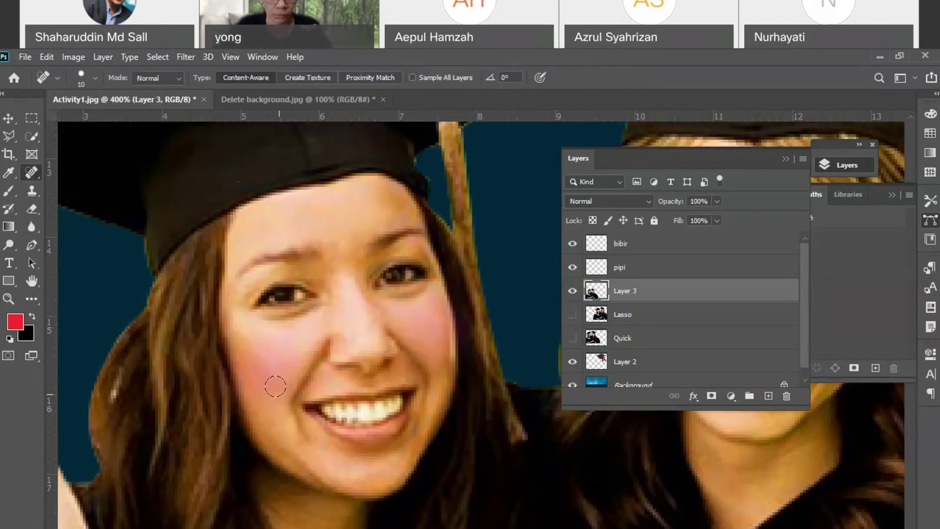
mouse_move(443, 361)
left_mouse_down()
mouse_move(147, 338)
mouse_move(401, 403)
left_mouse_up()
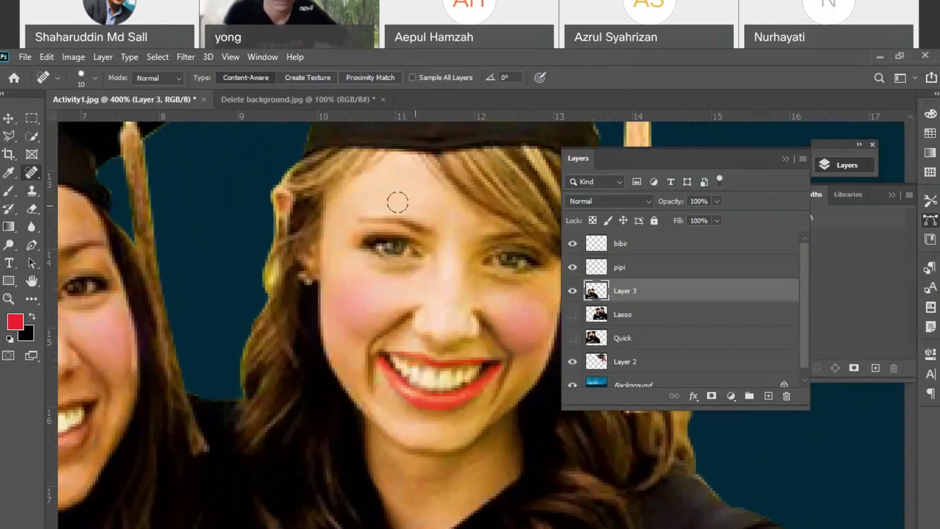
left_click_drag(398, 200, 387, 201)
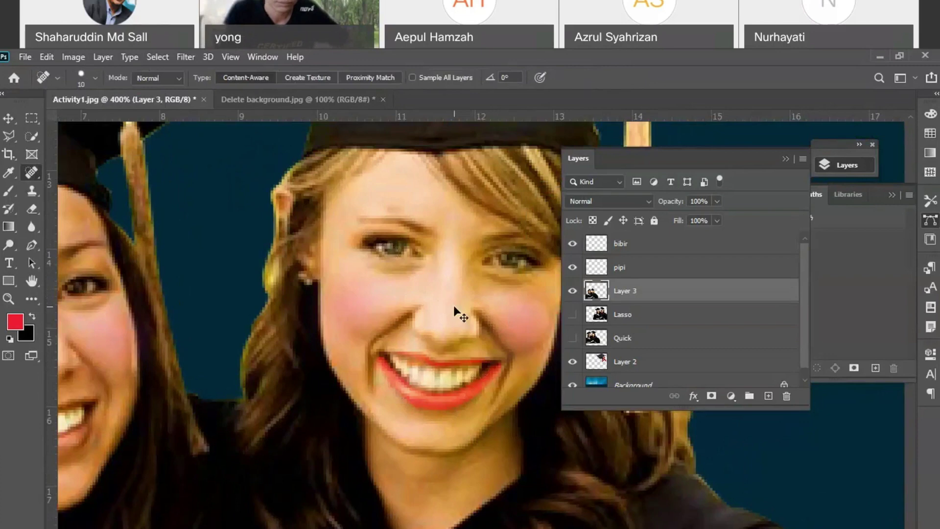
key("ctrl+minus")
key("ctrl+minus")
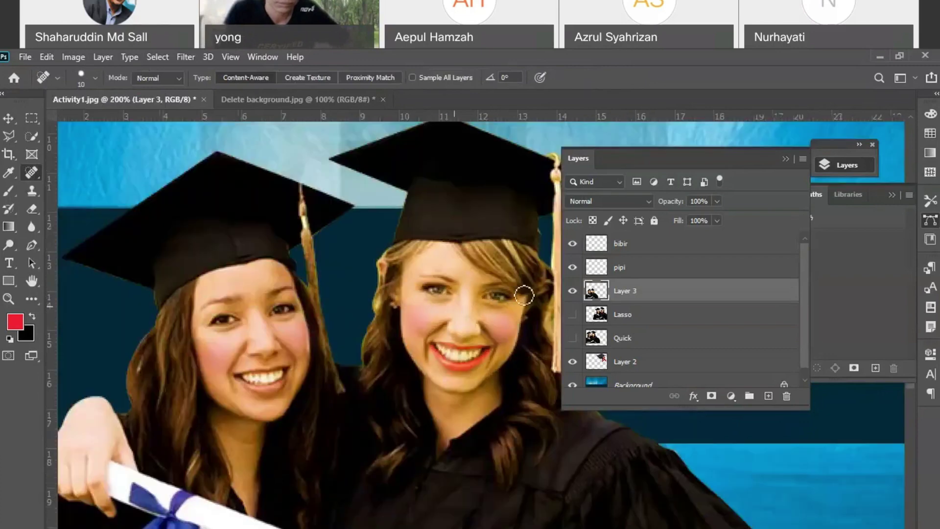
- Return to the bibir layer and change the foreground color to the darker red cb1d2e for the dark-haired graduate's lips
left_click(644, 247)
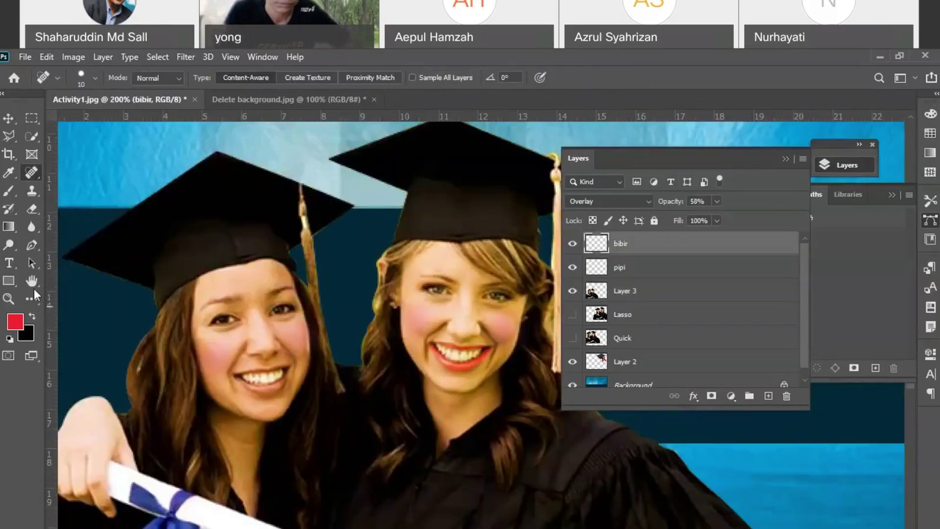
left_click(32, 281)
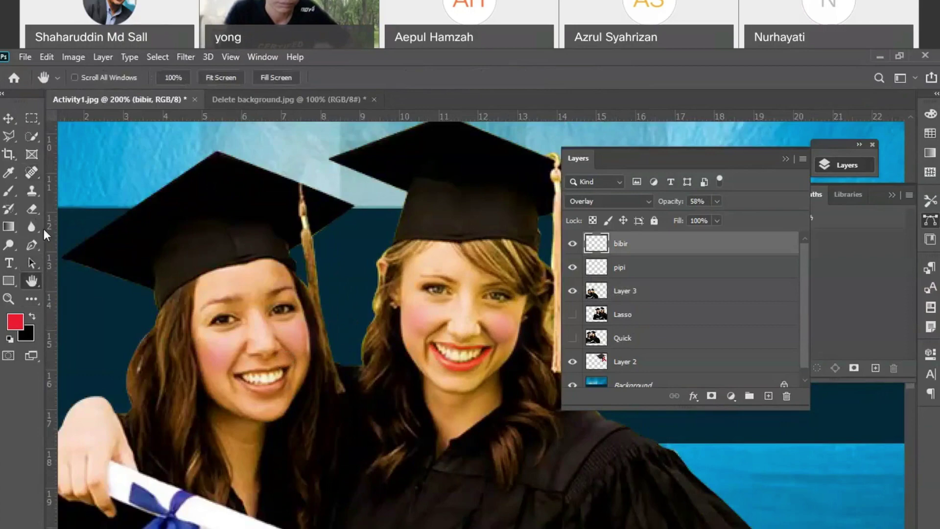
left_click(9, 299)
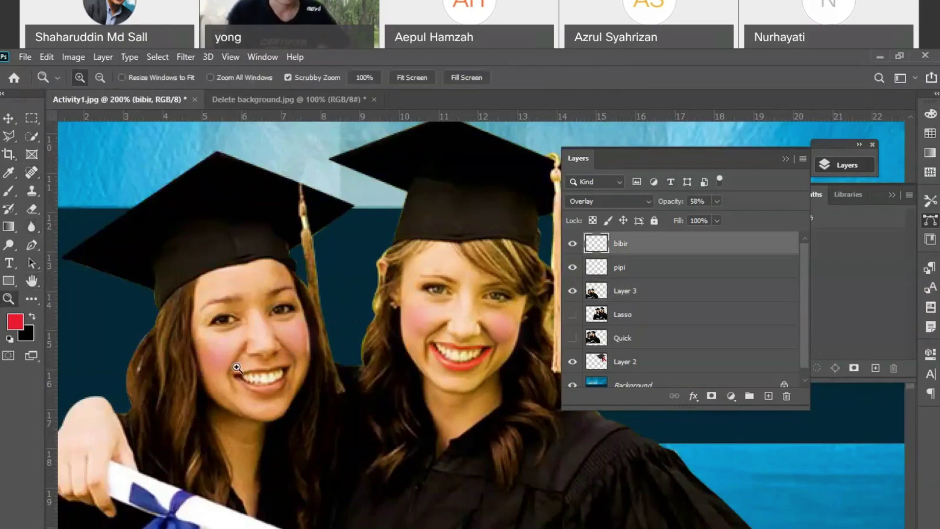
mouse_move(236, 367)
left_mouse_down()
mouse_move(277, 369)
mouse_move(258, 342)
mouse_move(300, 373)
mouse_move(283, 346)
left_mouse_up()
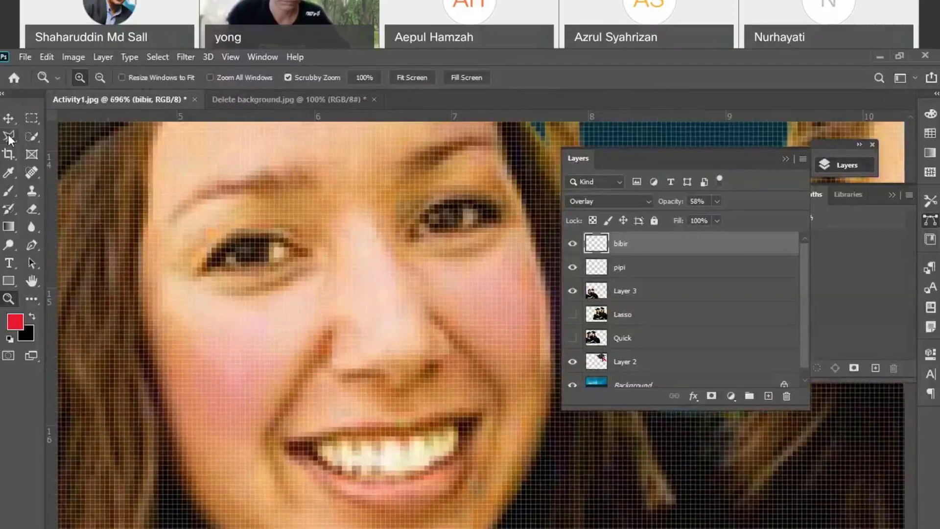
left_click(15, 321)
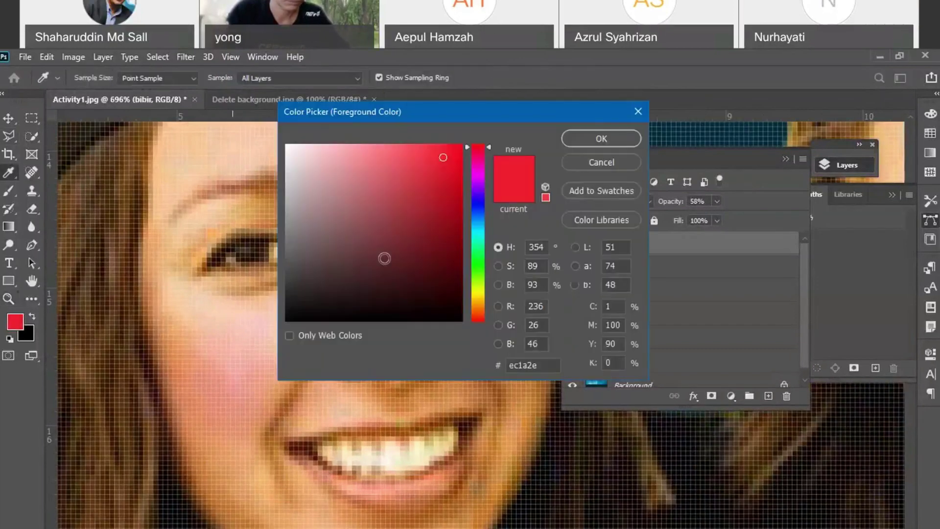
left_click(437, 180)
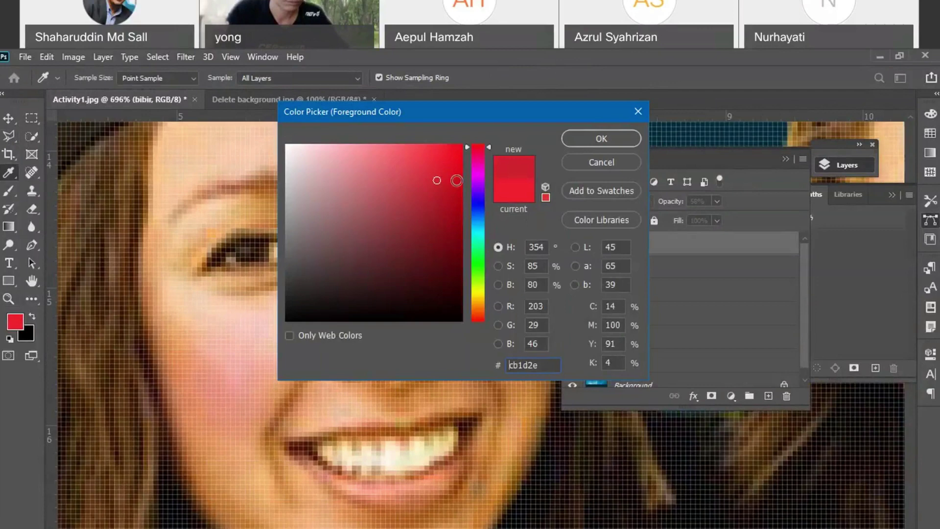
left_click(580, 138)
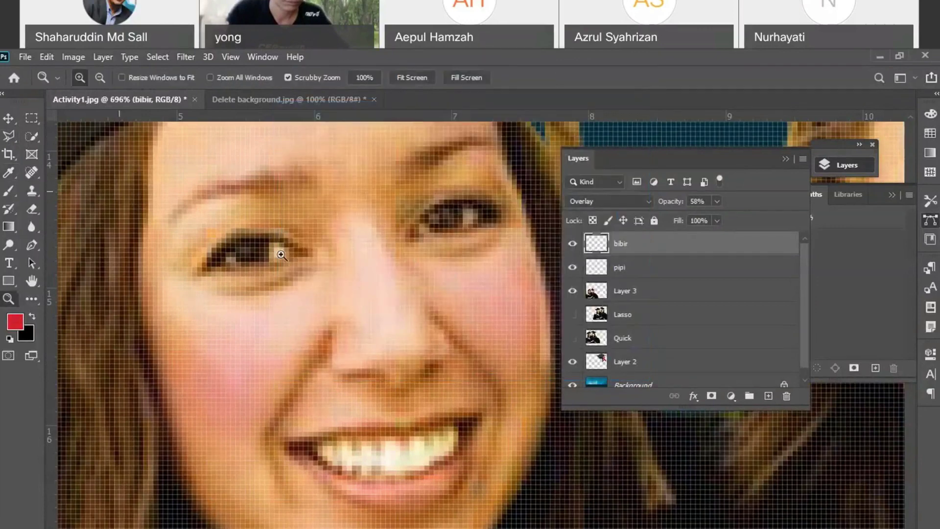
- Outline the dark-haired graduate's lower lip with the Polygonal Lasso, along its outer edge and back along the lower teeth
left_click(9, 139)
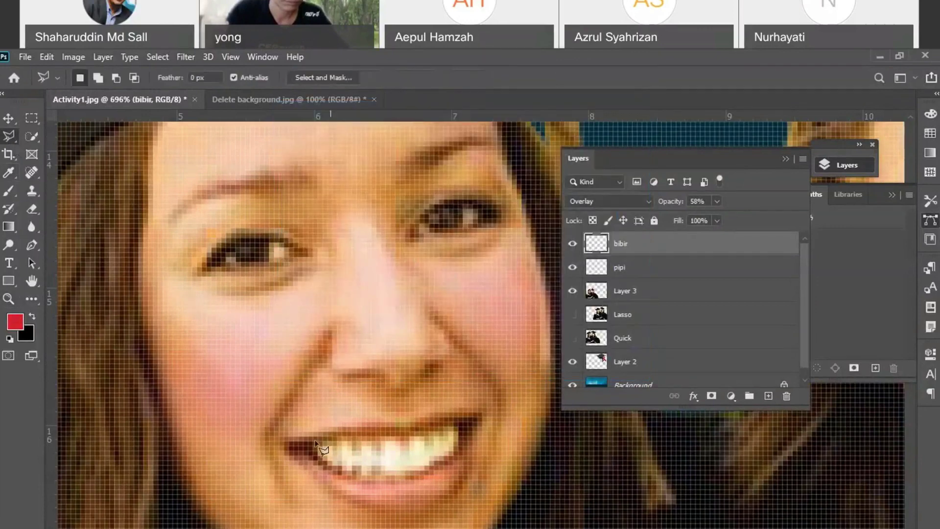
left_click(290, 447)
left_click(297, 462)
left_click(324, 483)
left_click(355, 504)
left_click(393, 513)
left_click(431, 505)
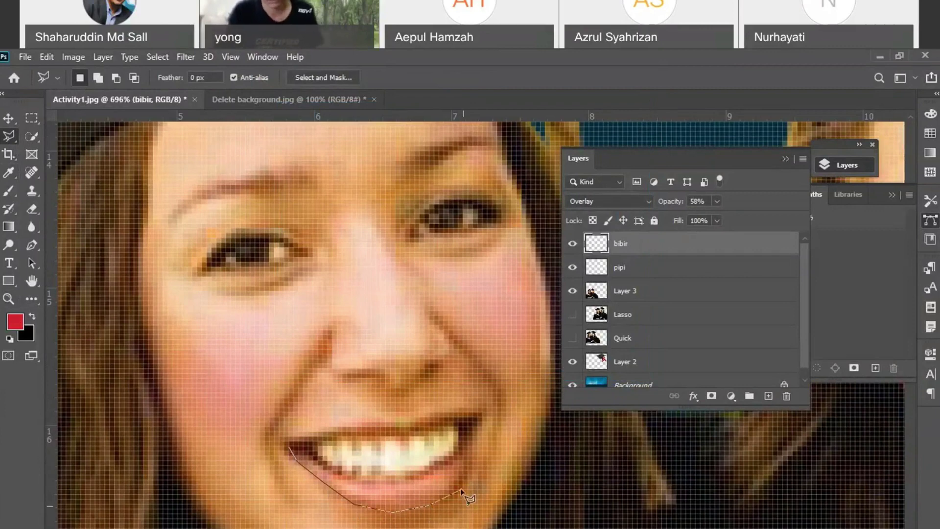
left_click(460, 489)
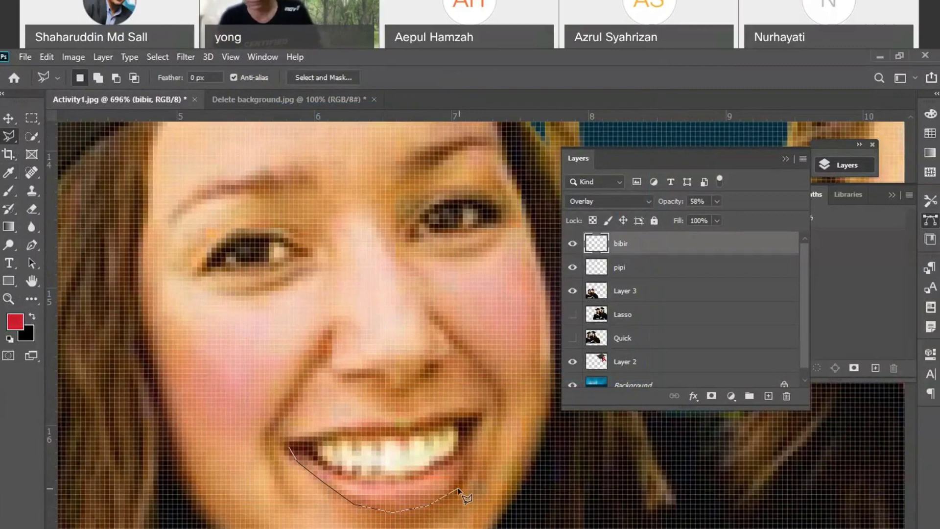
left_click(478, 429)
left_click(462, 435)
left_click(455, 454)
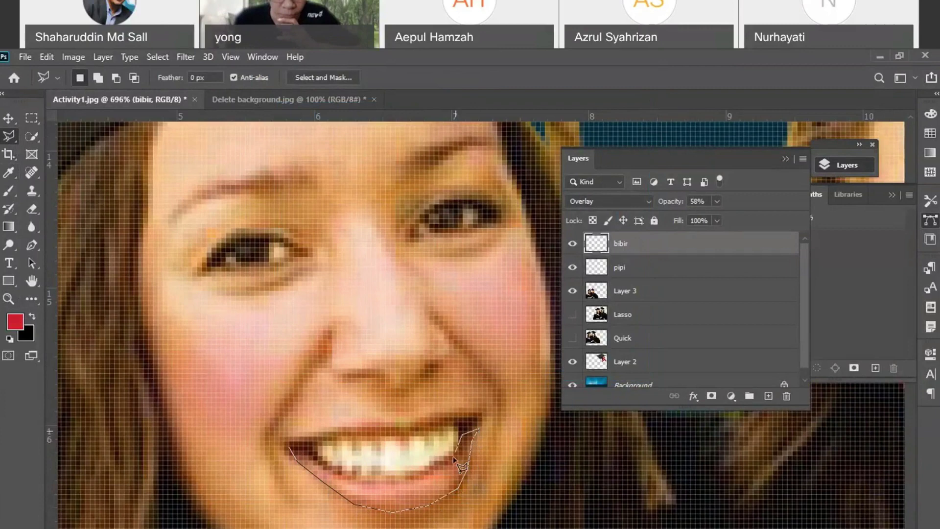
left_click(424, 472)
left_click(386, 483)
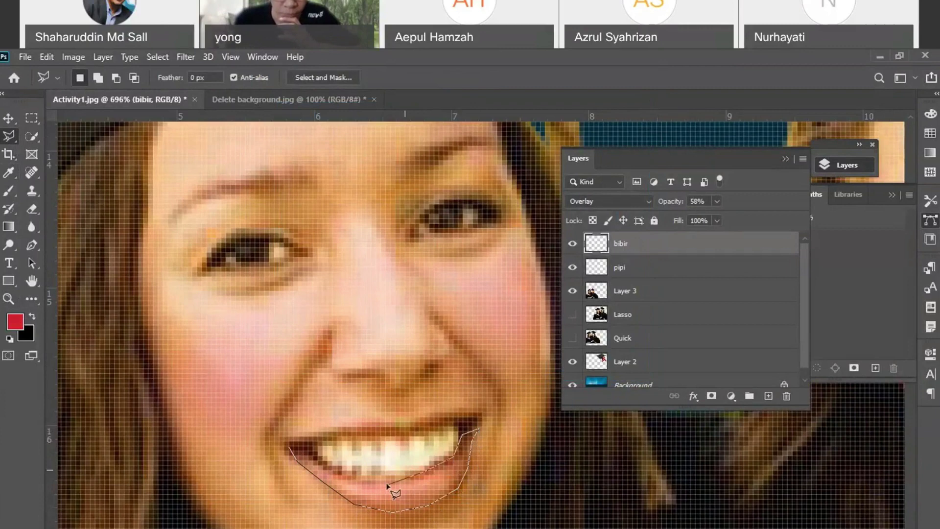
left_click(354, 481)
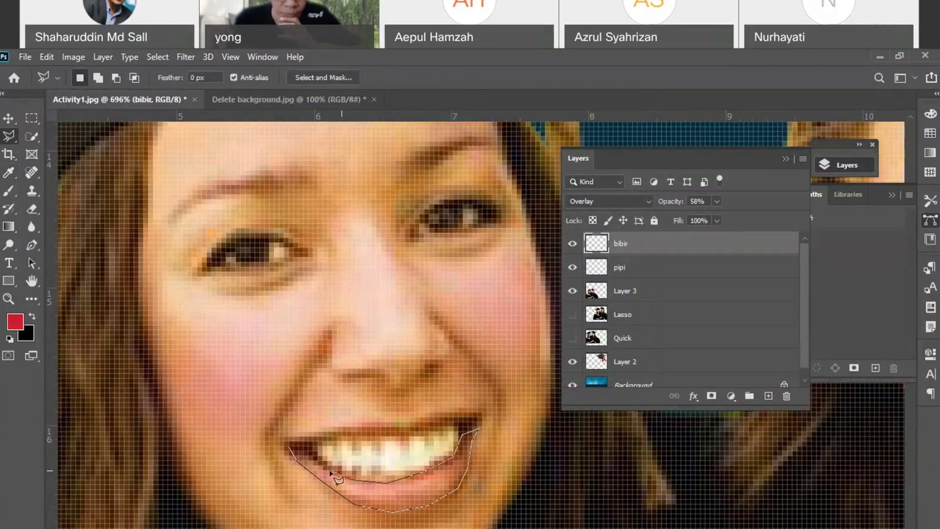
- Continue the lasso outline around the dark-haired graduate's upper lip and close it into one selection of both lips
left_click(306, 449)
left_click(327, 438)
left_click(390, 435)
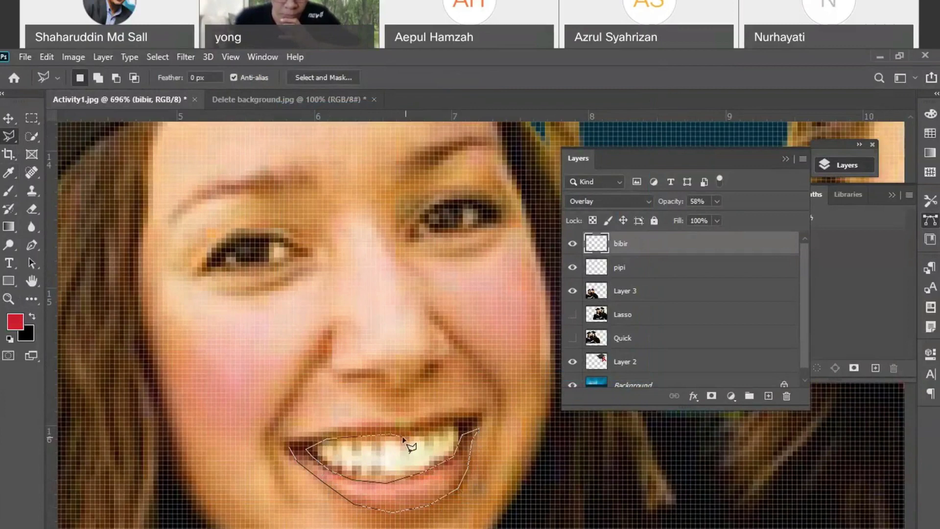
left_click(448, 421)
left_click(478, 419)
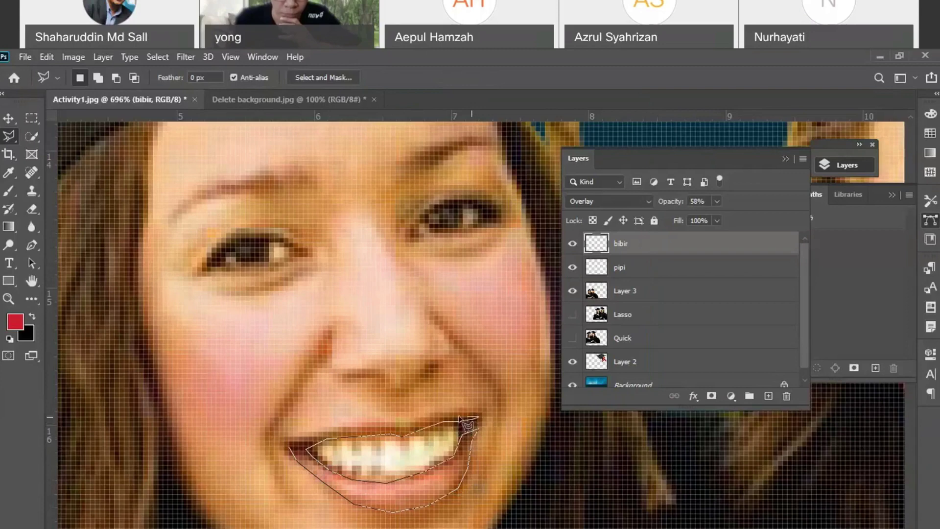
left_click(422, 416)
left_click(407, 423)
left_click(385, 423)
left_click(376, 418)
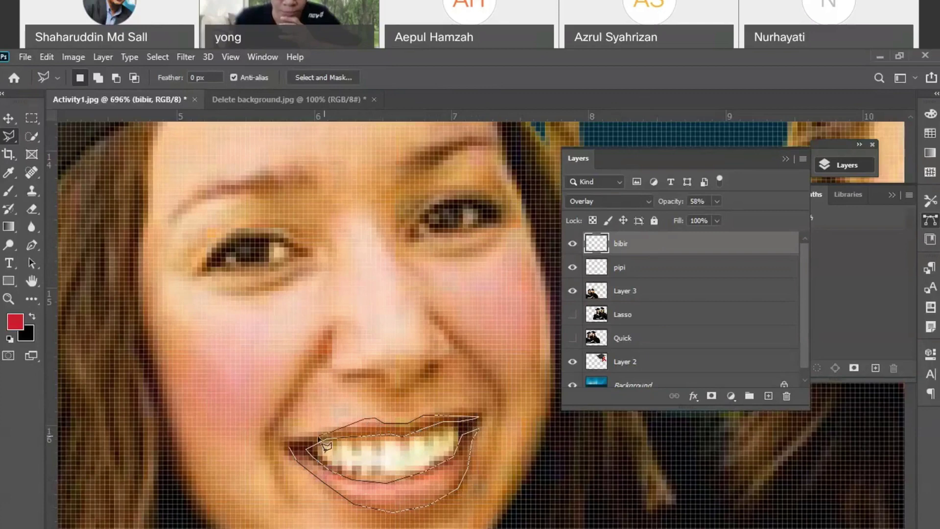
left_click(292, 451)
left_click(477, 417)
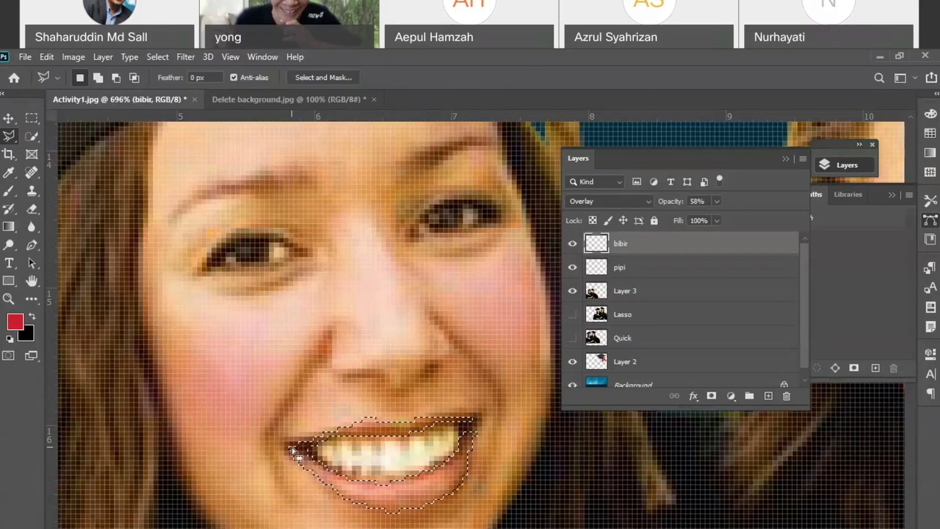
- Fill the selected lips on the bibir layer with the red foreground color and check them against both graduates
key("alt+BackSpace")
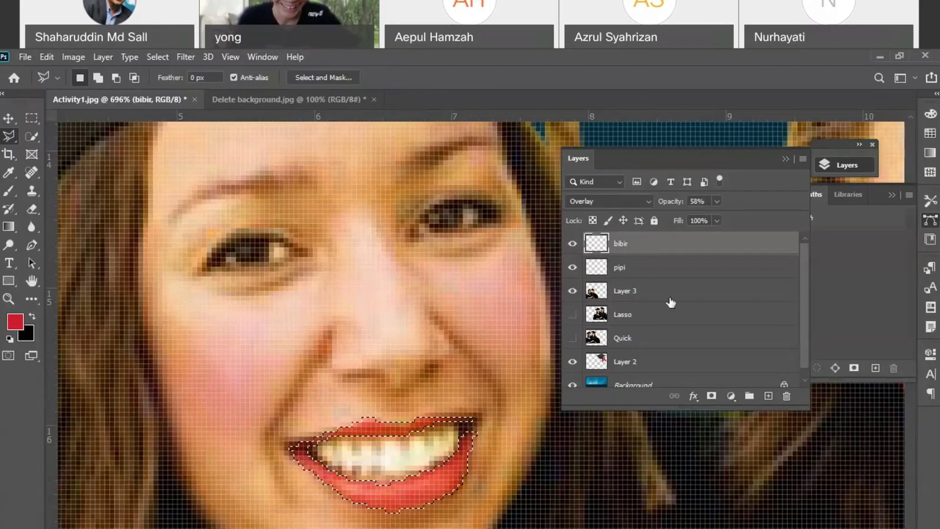
key("ctrl+minus")
key("ctrl+minus")
key("ctrl+minus")
key("ctrl+minus")
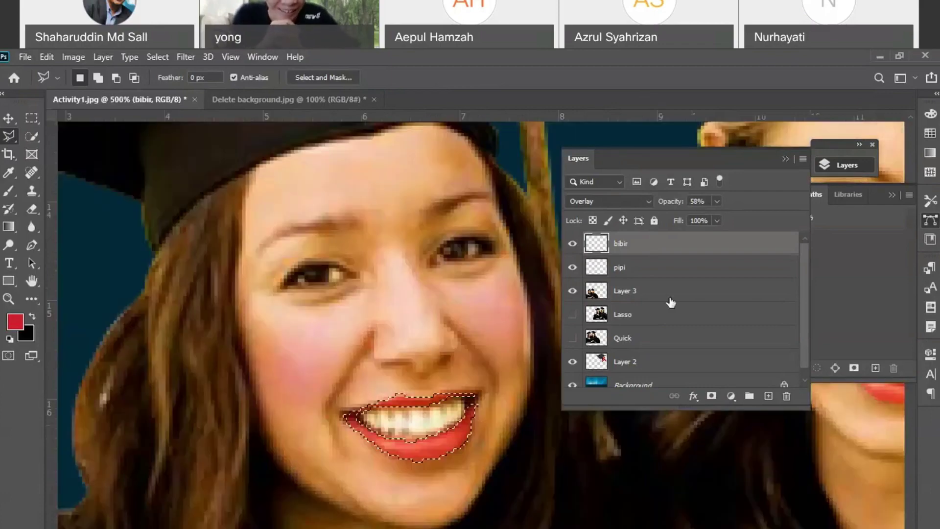
key("ctrl+minus")
key("ctrl+minus")
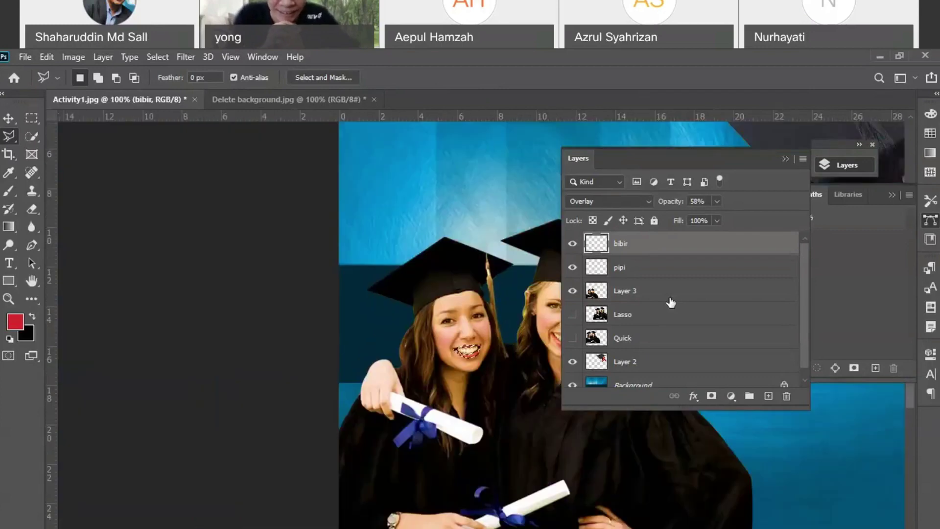
left_click_drag(348, 234, 305, 225)
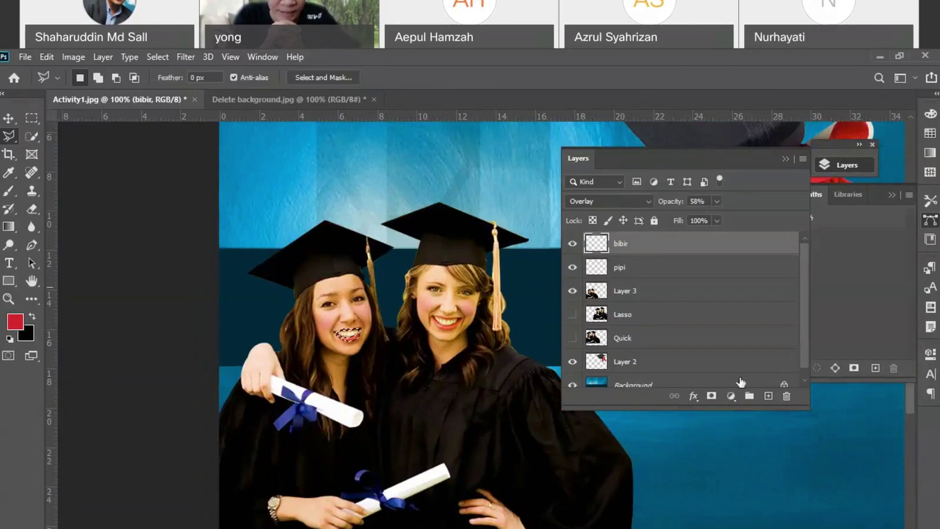
- Add a new layer named gigi above the bibir layer and deselect the lips
left_click(769, 396)
double_click(624, 243)
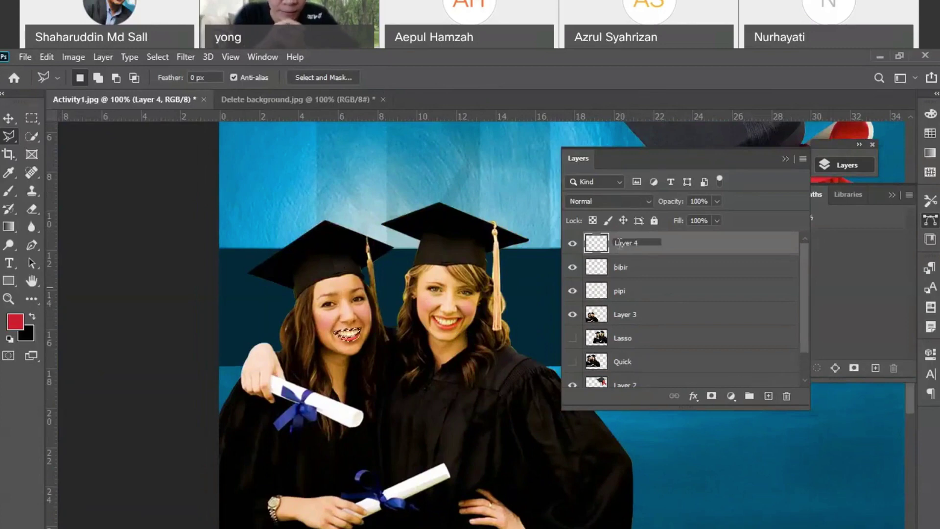
type("digi")
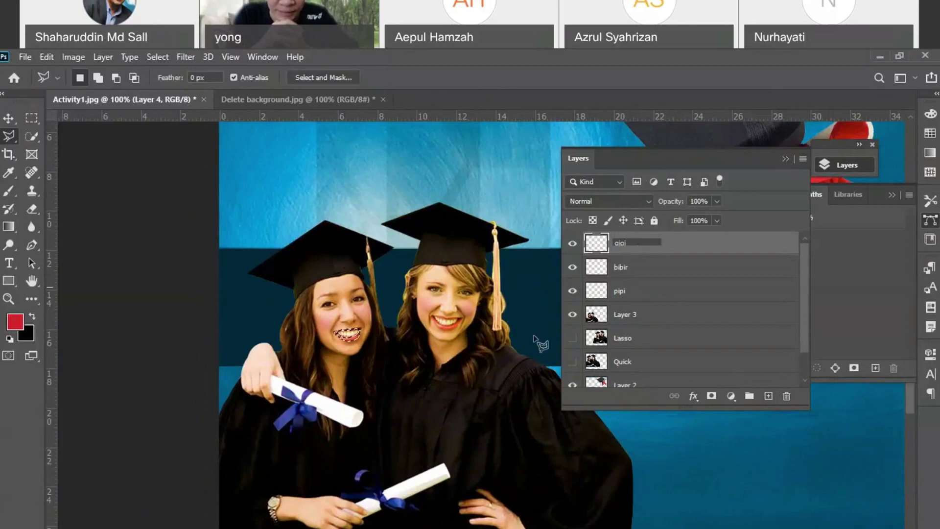
left_click(29, 119)
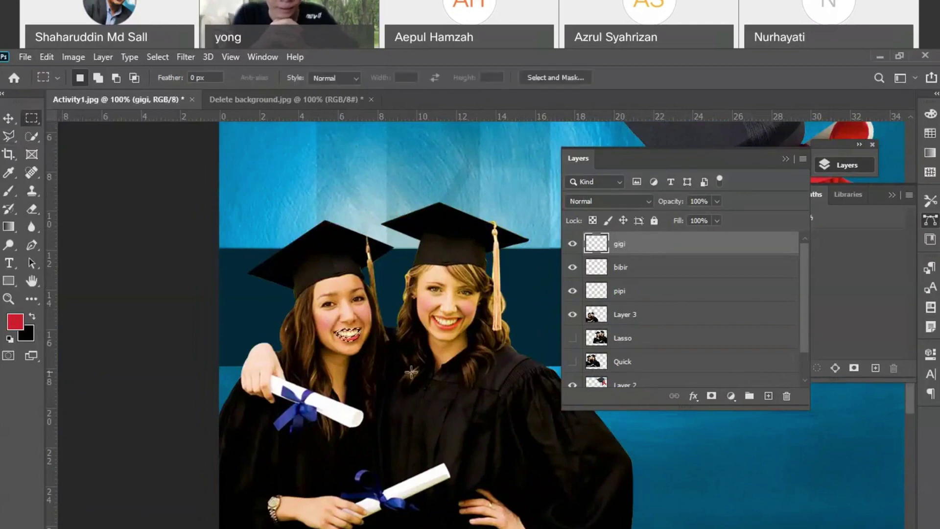
- Select the blonde graduate's teeth on the gigi layer with a closed Polygonal Lasso outline inside her red lips
scroll(439, 380, "up", 5)
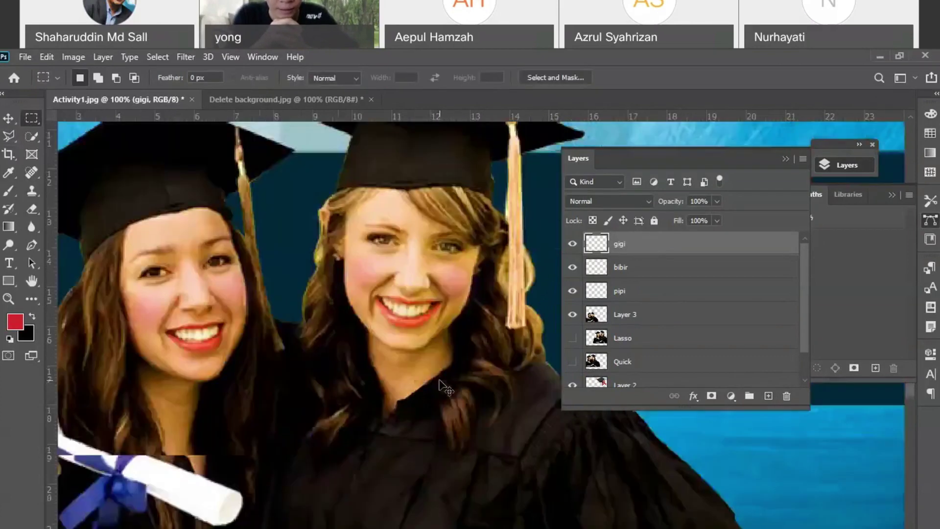
scroll(419, 325, "up", 2)
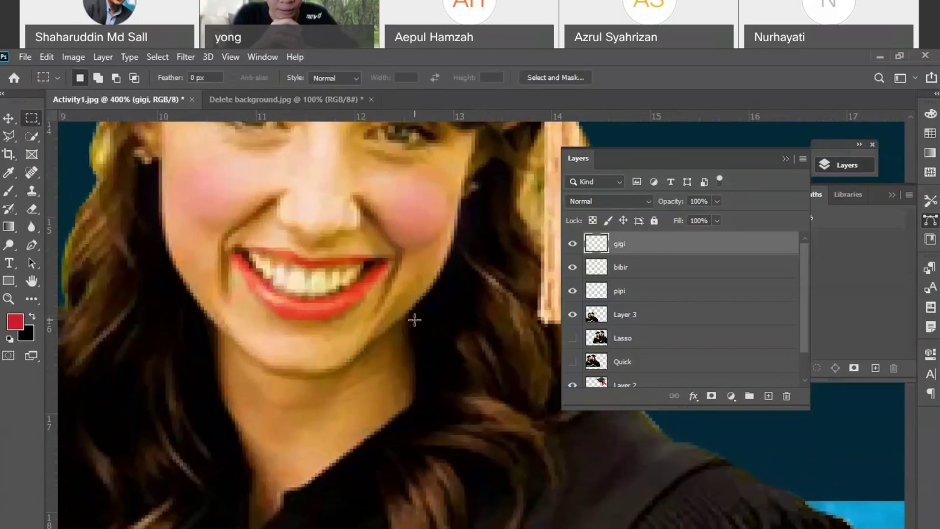
left_click(9, 137)
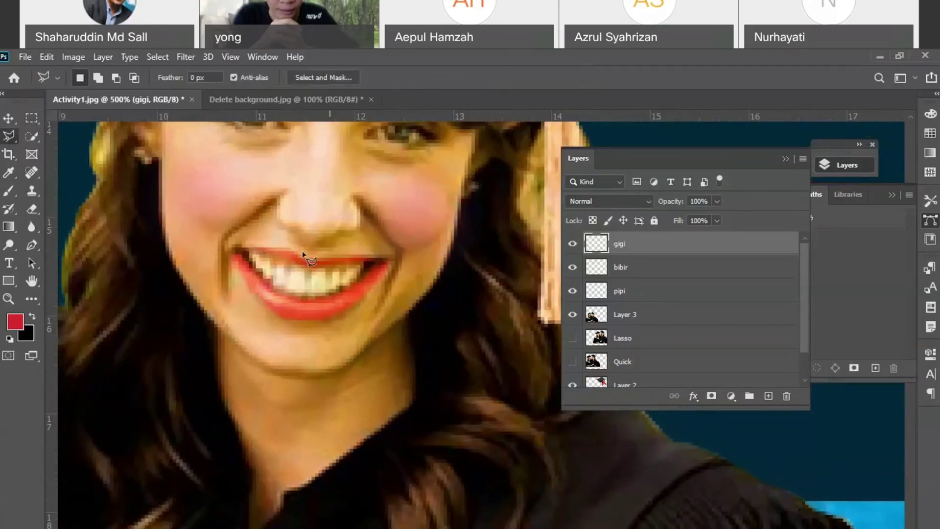
left_click(359, 284)
left_click(343, 293)
left_click(312, 297)
left_click(277, 294)
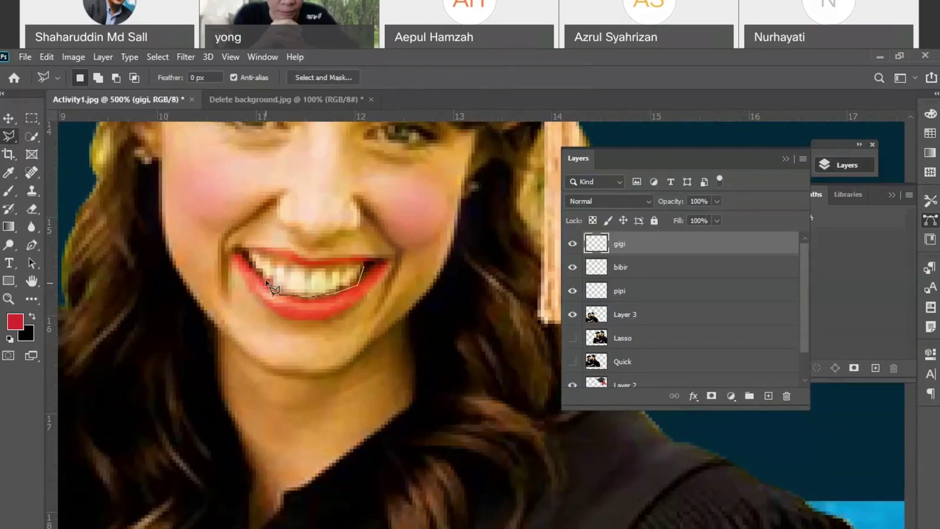
left_click(265, 277)
left_click(248, 254)
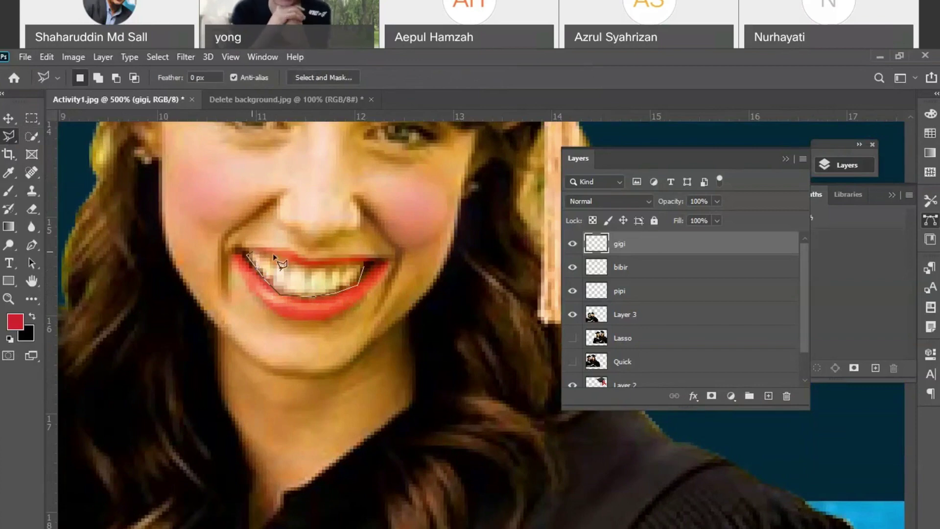
left_click(313, 268)
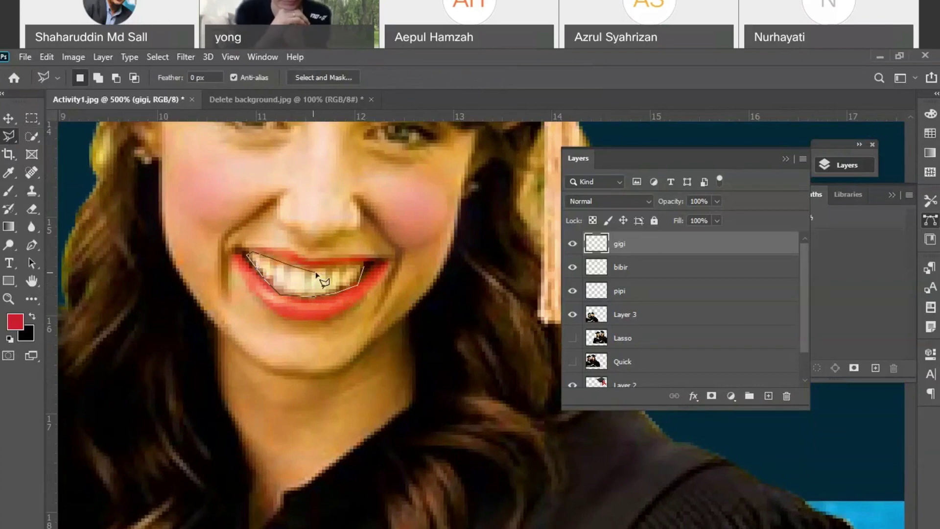
left_click(365, 269)
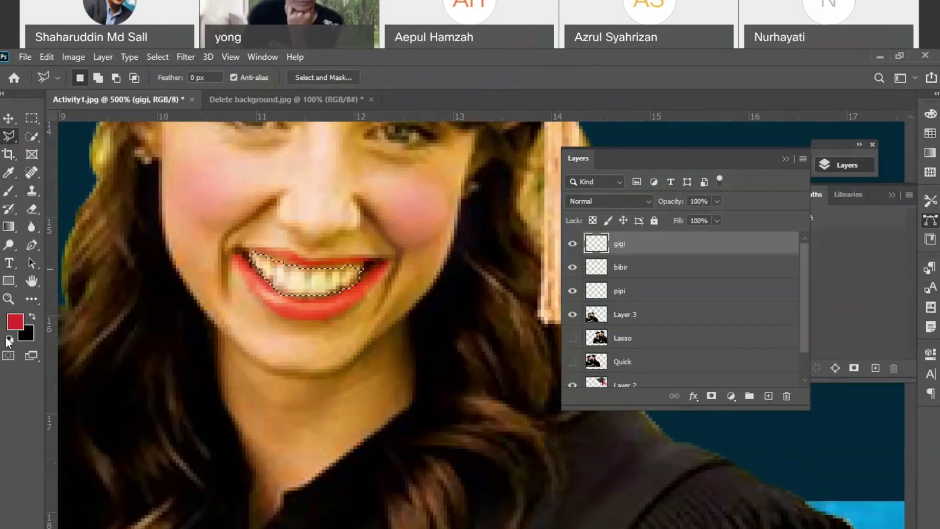
- Fill the selected teeth with white as the foreground color and deselect them
key("d")
left_click(31, 317)
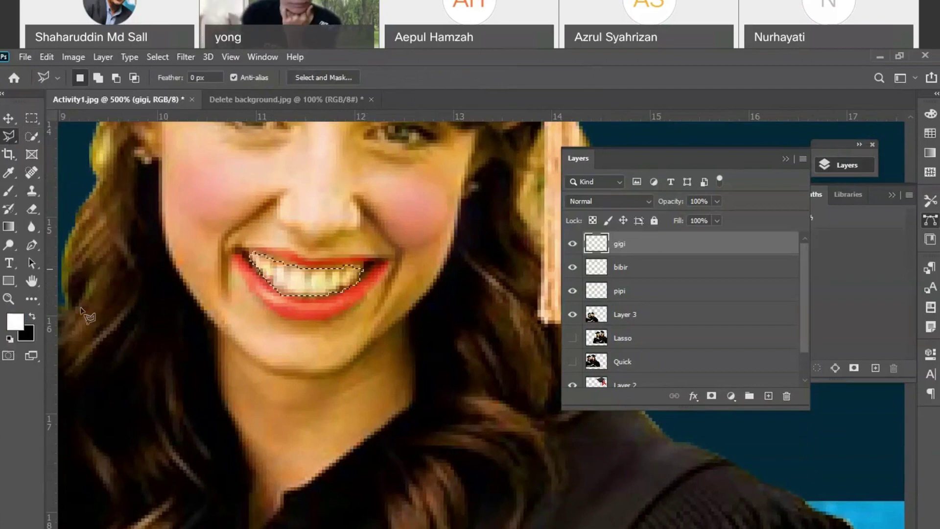
key("alt+BackSpace")
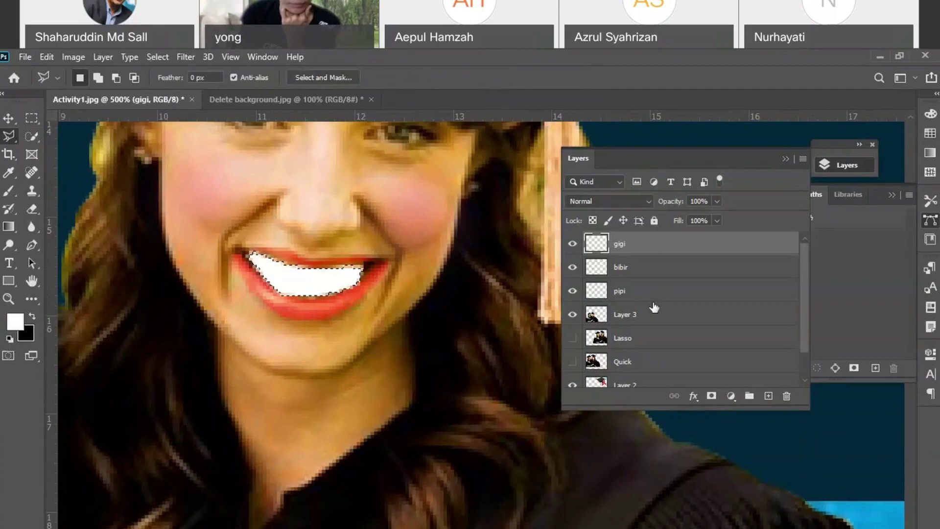
key("ctrl+d")
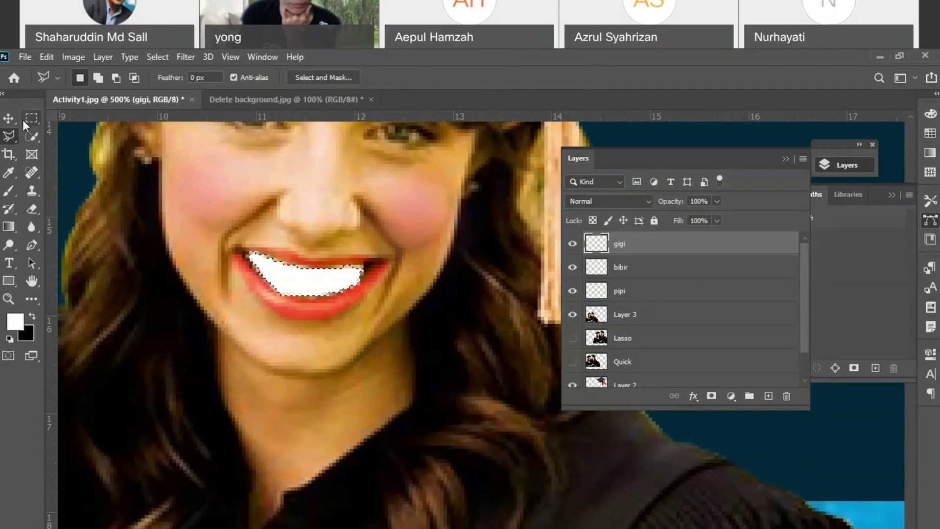
left_click(30, 118)
- Set the gigi layer's blend mode to Overlay and its opacity to 26%
left_click(646, 201)
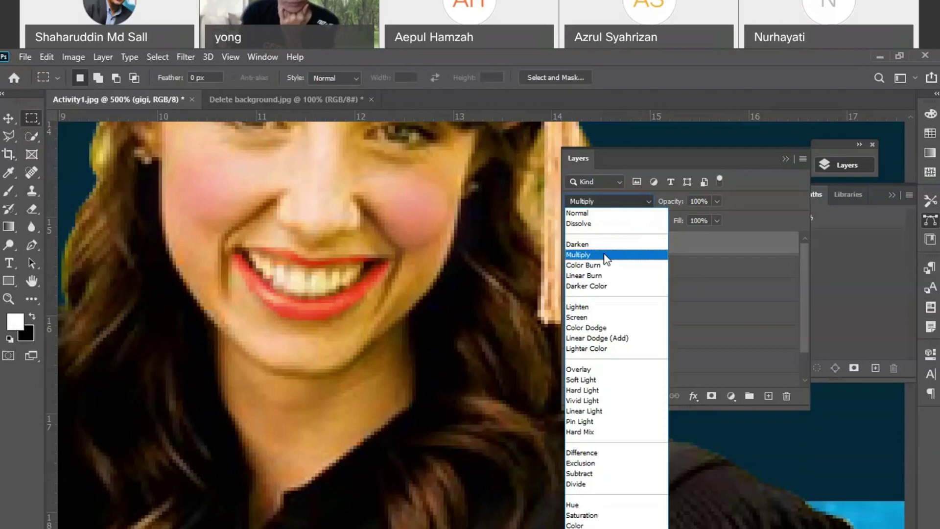
left_click(596, 373)
left_click(716, 201)
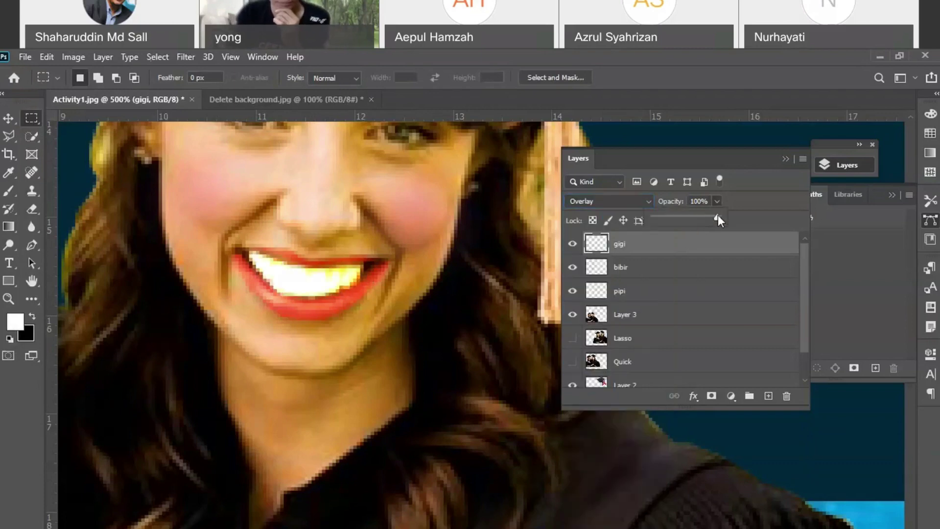
left_click_drag(718, 215, 672, 228)
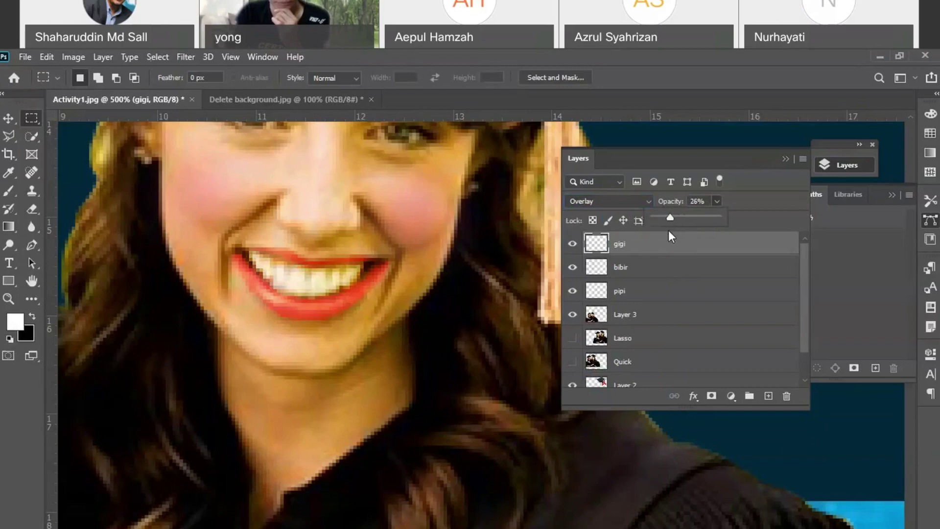
- Set the gigi layer's opacity to 70% while viewing both graduates at 100% zoom
key("ctrl+minus")
key("ctrl+minus")
key("ctrl+minus")
key("ctrl+minus")
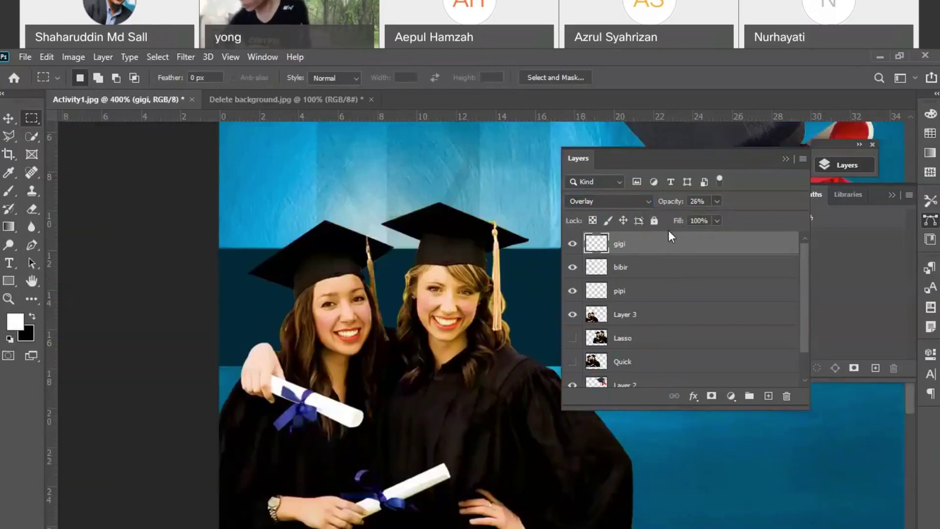
left_click(716, 202)
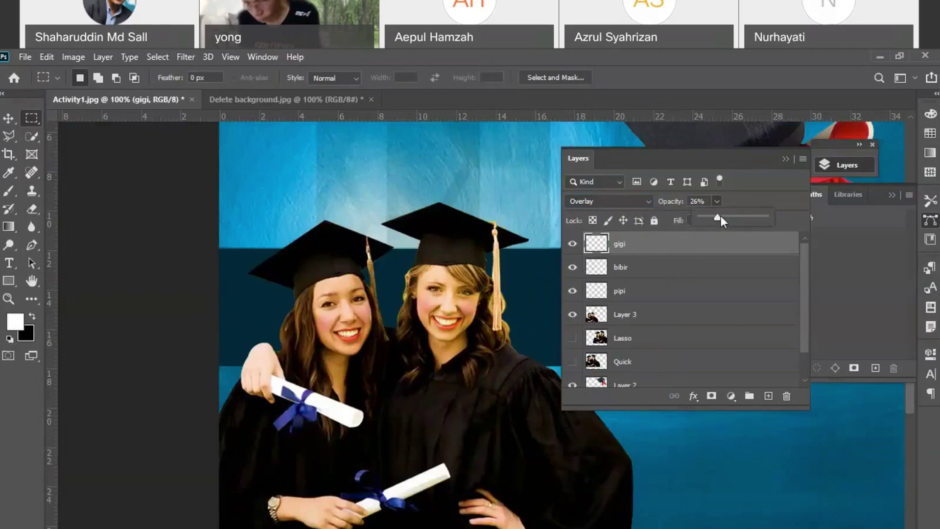
left_click_drag(737, 219, 745, 219)
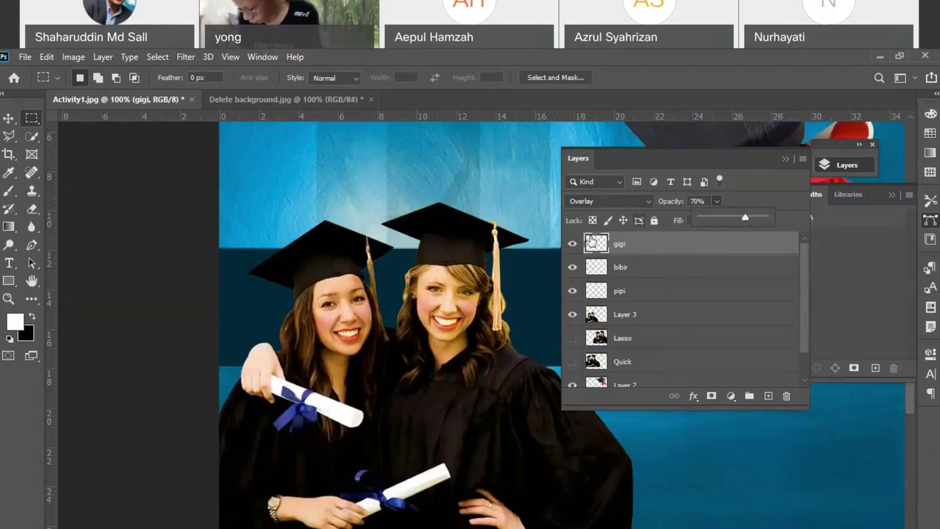
- Compare the faces before and after retouching by hiding and showing the gigi, bibir and pipi layers
left_click(572, 243)
left_click(573, 267)
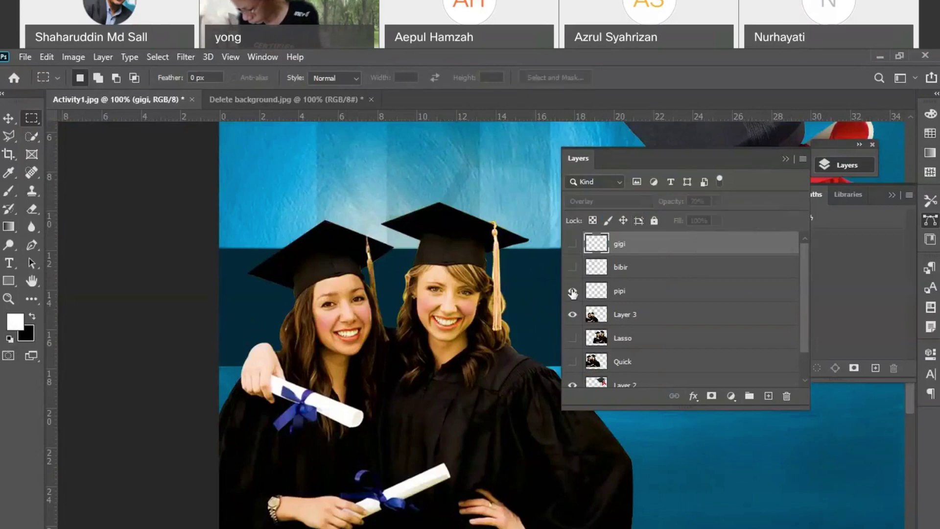
left_click(573, 291)
left_click(572, 291)
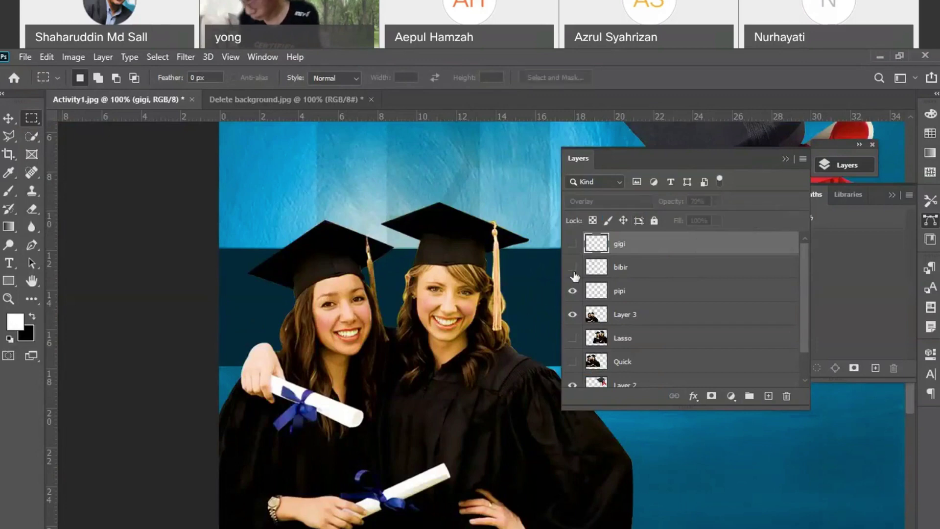
left_click(572, 267)
left_click(573, 243)
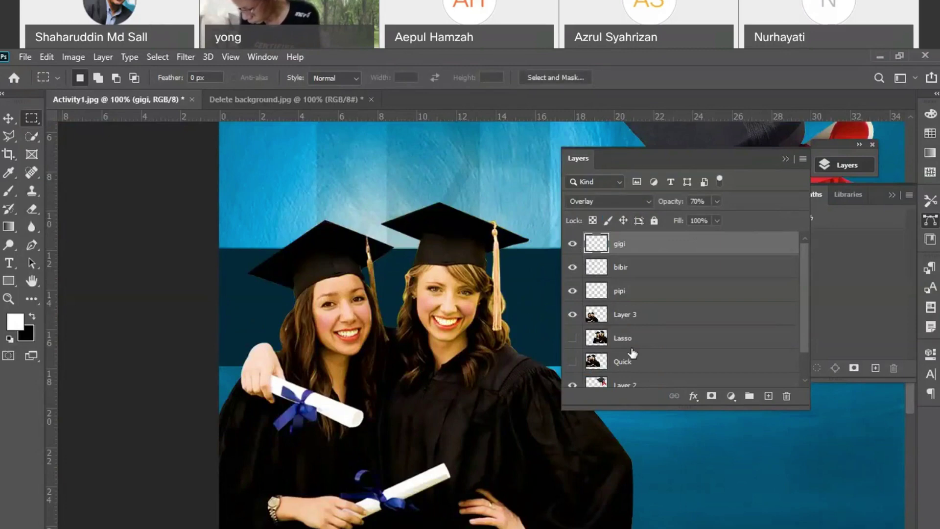
- Examine the whole composition at 50% zoom without the Layers panel covering it, and bring the panel back
key("ctrl+minus")
key("ctrl+minus")
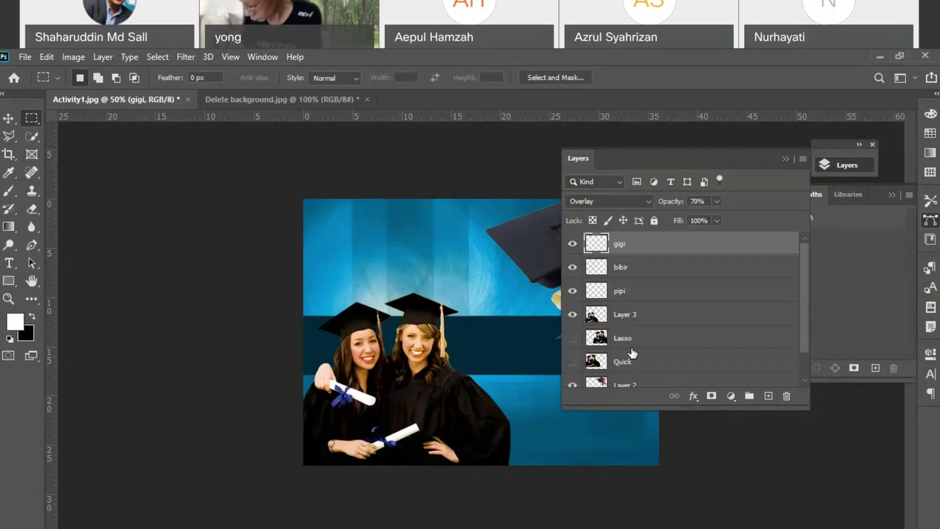
left_click(787, 158)
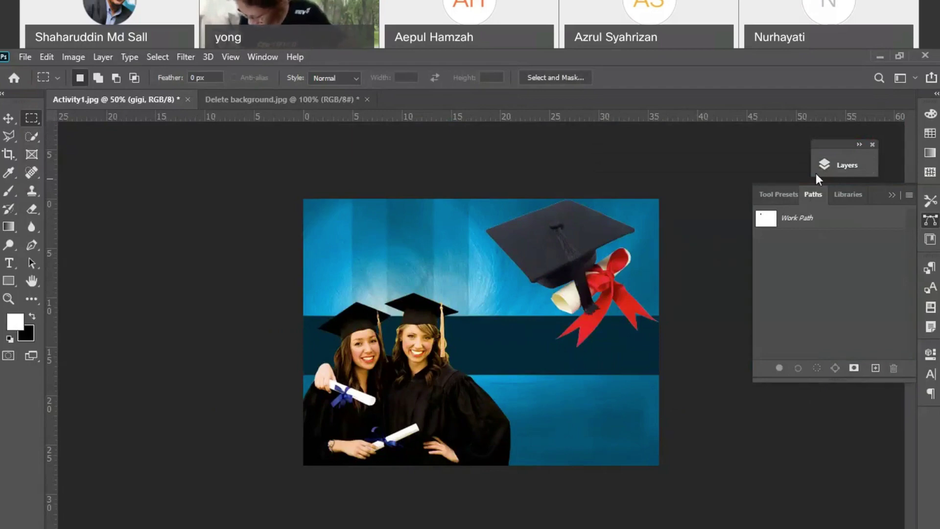
left_click(830, 166)
left_click(830, 166)
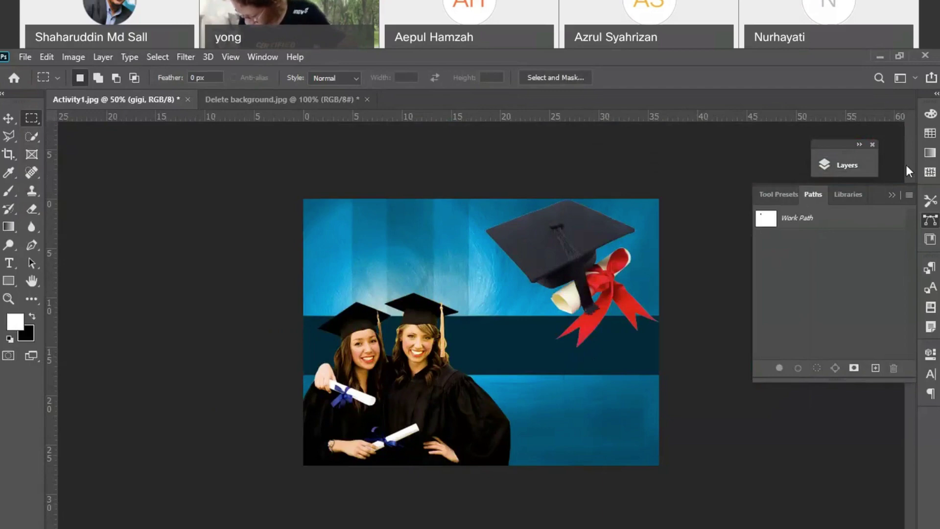
left_click(854, 166)
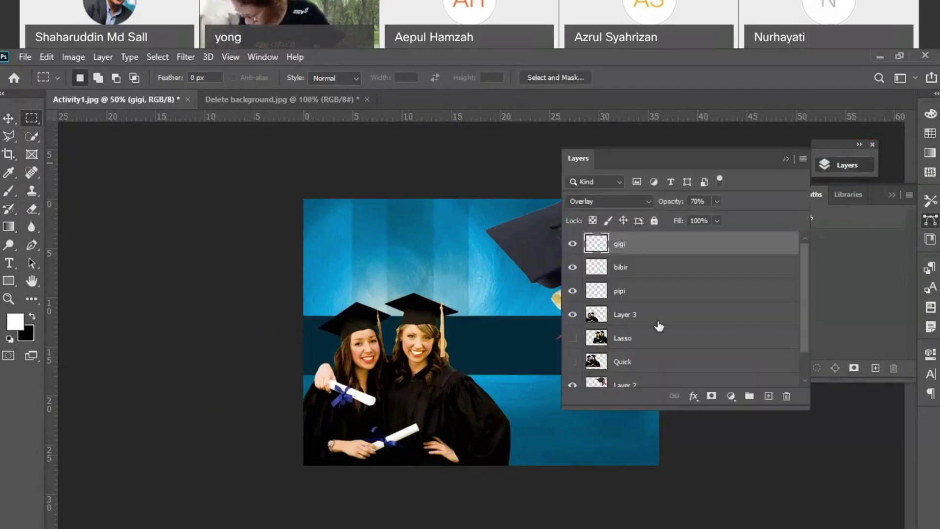
- Preview other blend modes and a lower opacity on the graduates' Layer 3, returning it to Normal and 100%
left_click(8, 118)
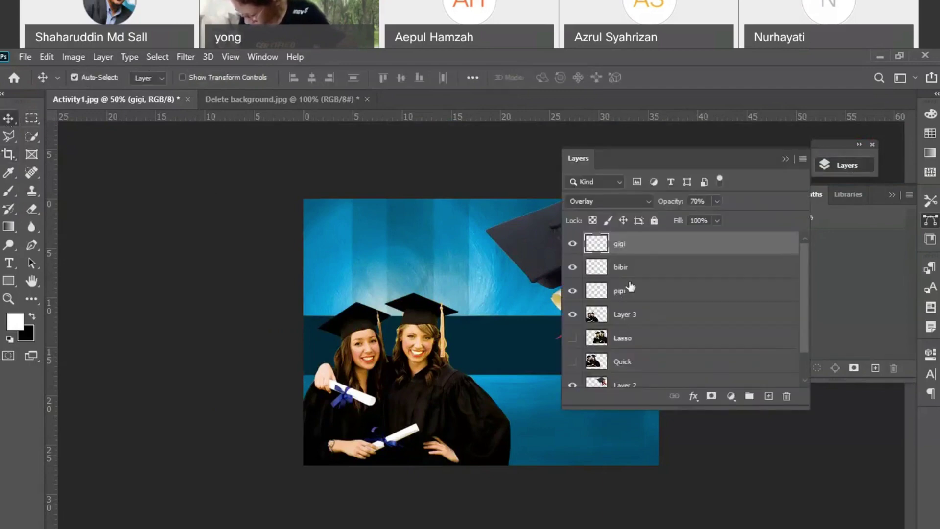
left_click(659, 314)
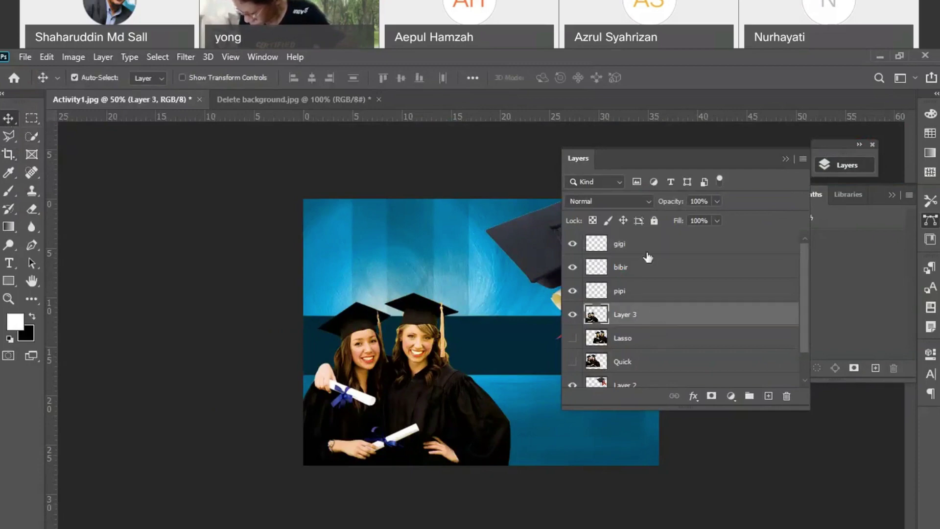
left_click(648, 201)
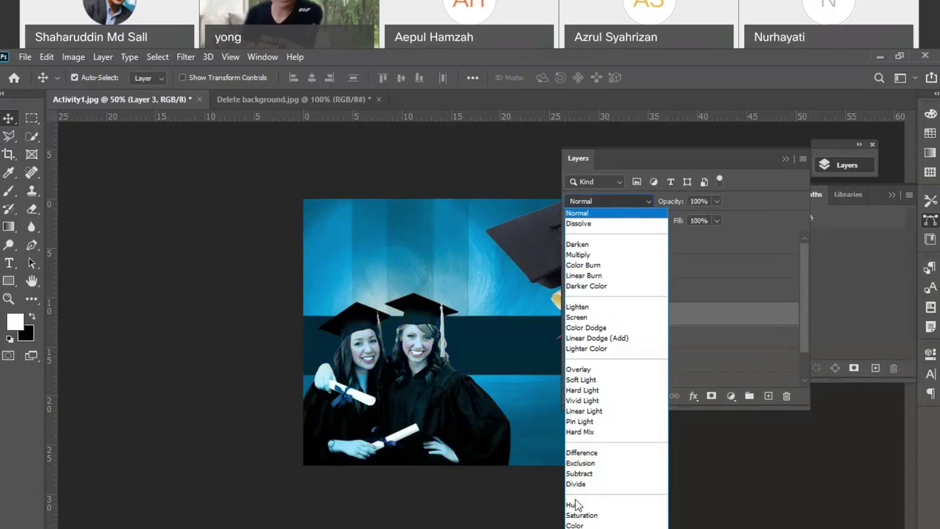
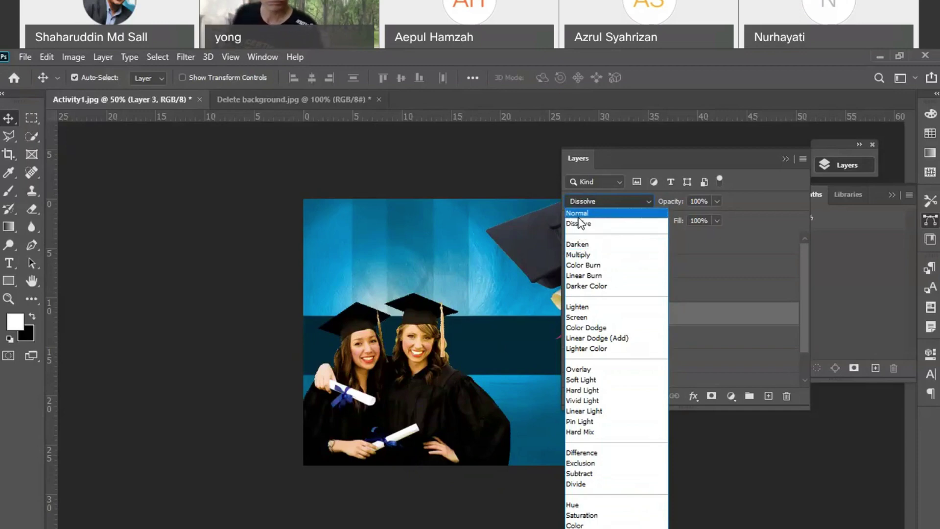
left_click(579, 218)
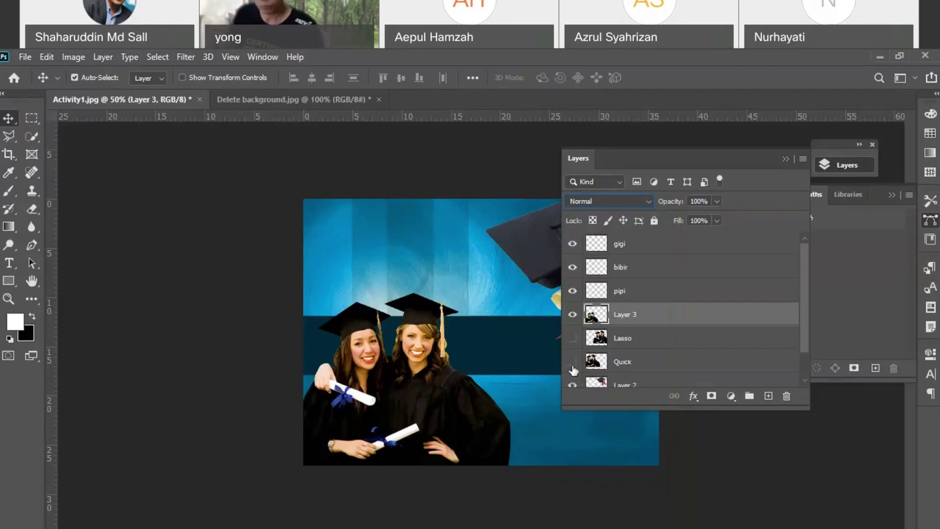
left_click(717, 202)
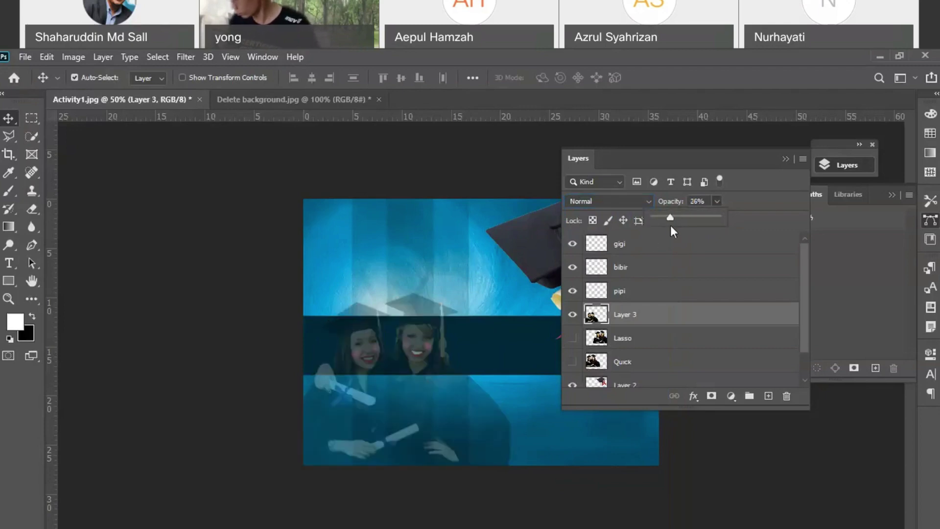
left_click_drag(751, 228, 597, 212)
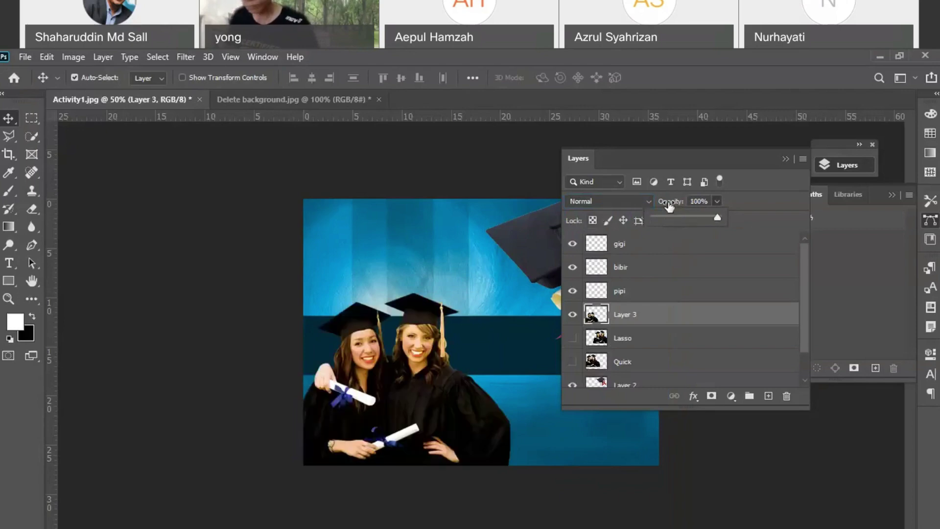
left_click(733, 272)
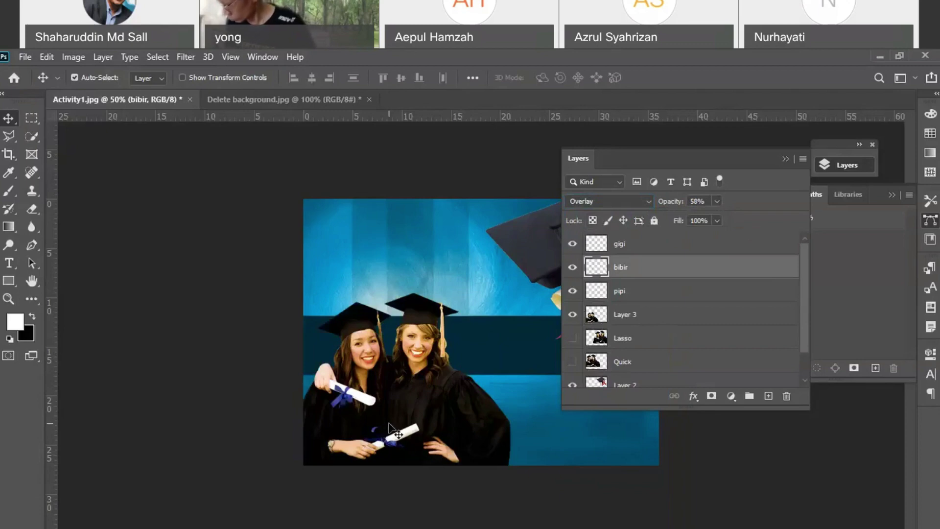
- Add the white text "Tahniah!" in 36 pt Dark College on the blue background above the graduates
left_click(786, 158)
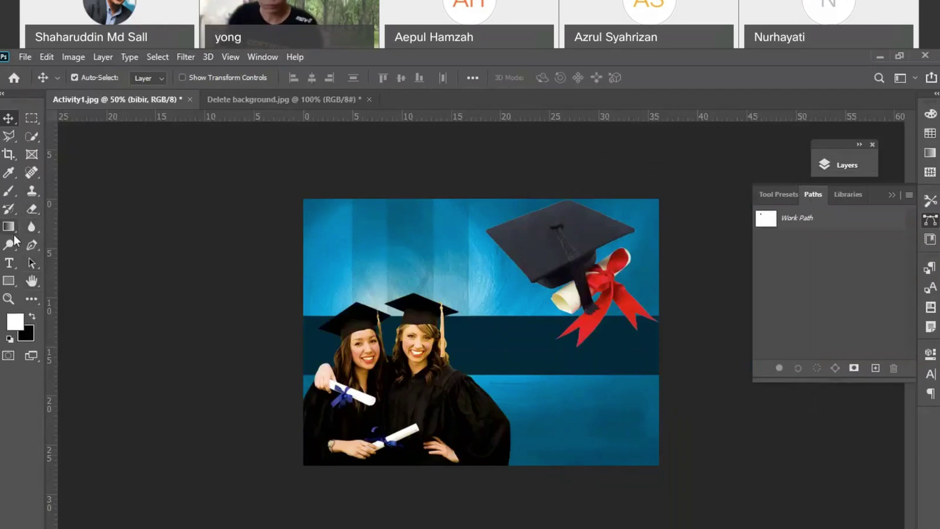
left_click(9, 264)
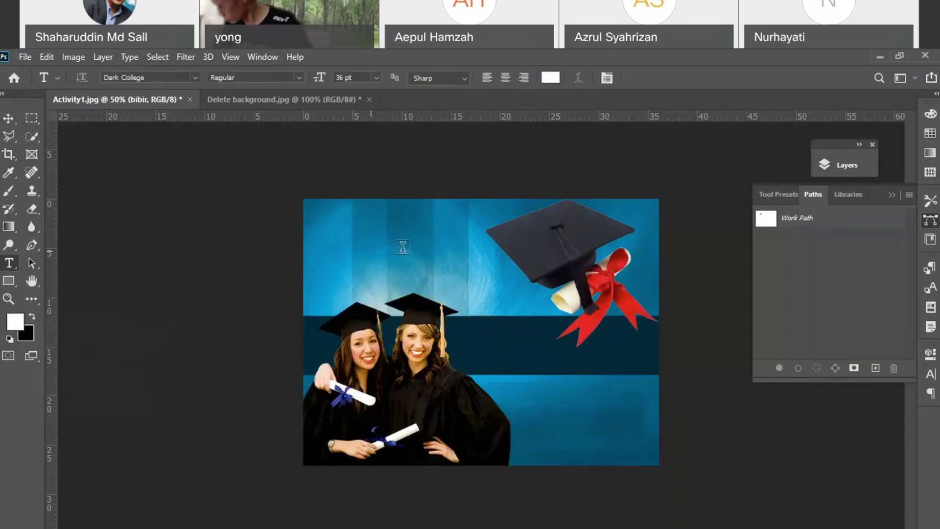
left_click(372, 249)
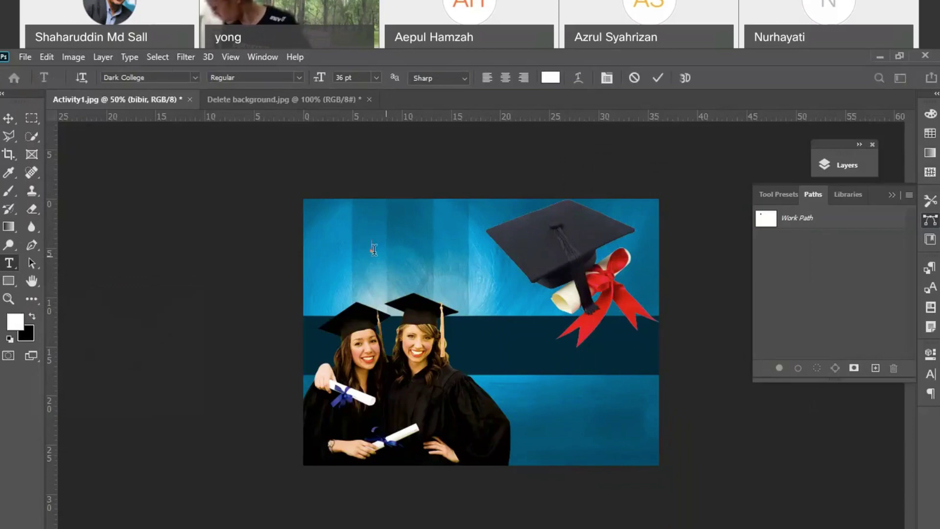
type("TAHNIAH")
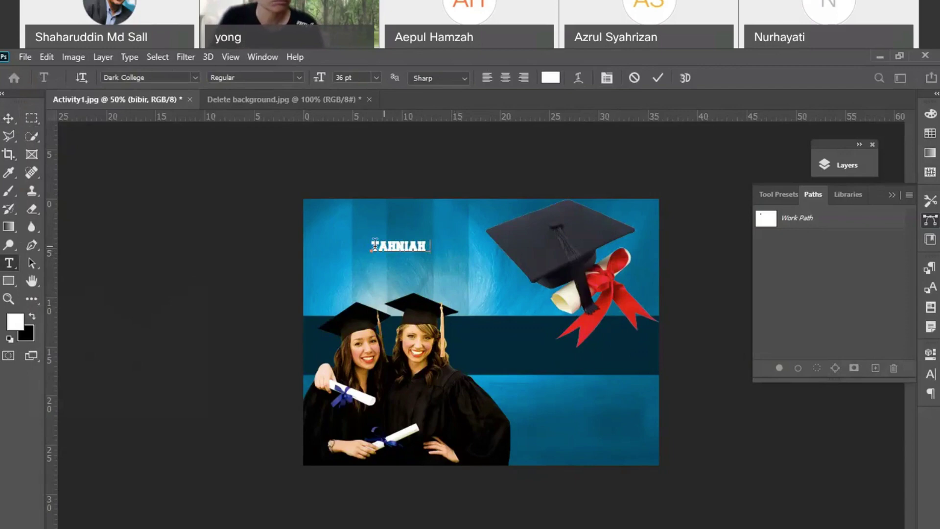
- Set the whole Tahniah! text to the Edwardian Script ITC font at 72 pt
left_click_drag(373, 245, 430, 247)
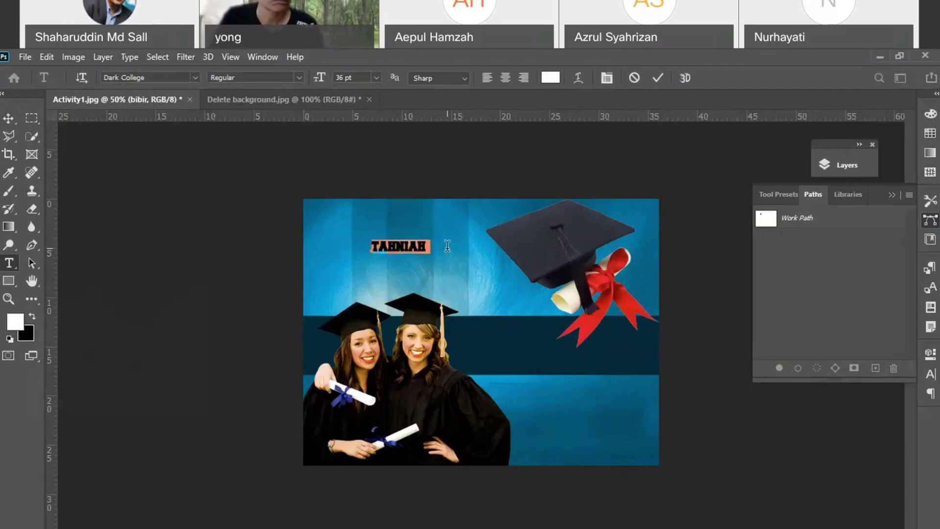
left_click(195, 78)
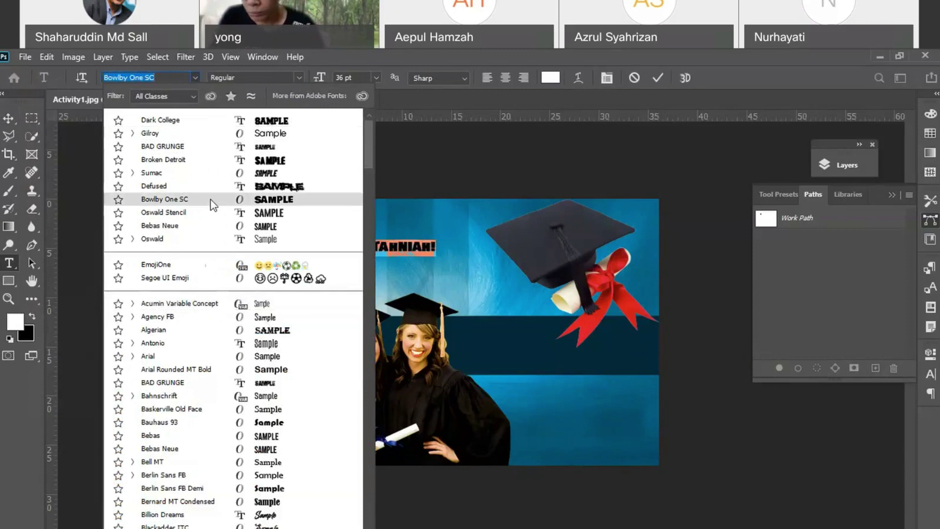
key("Escape")
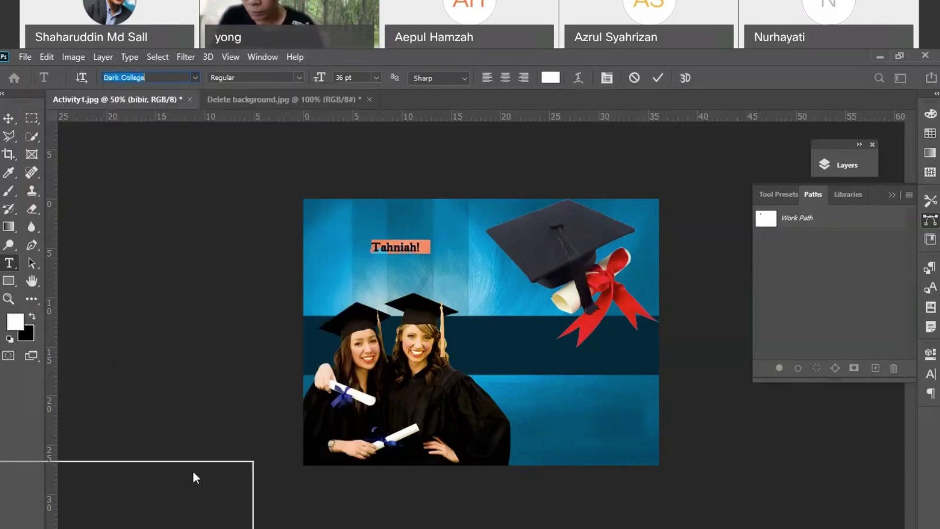
left_click(195, 77)
scroll(215, 336, "down", 1)
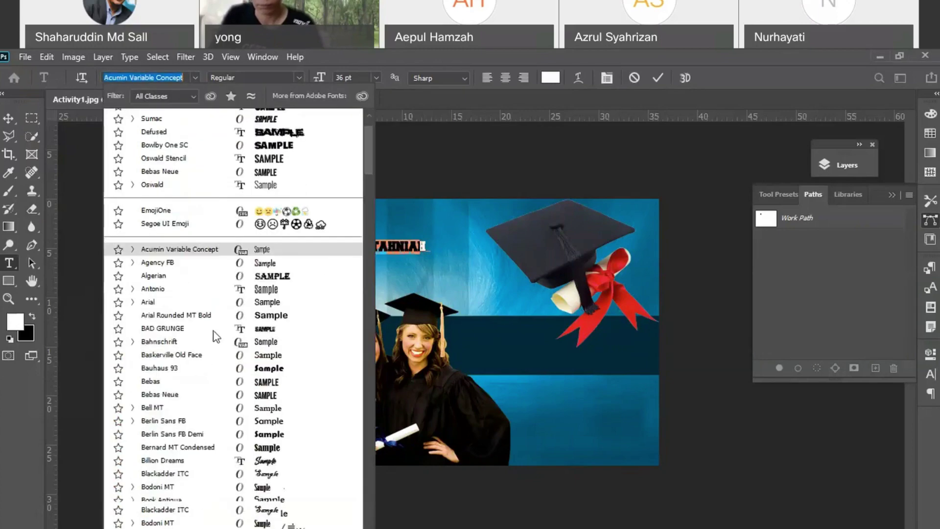
scroll(221, 343, "down", 3)
scroll(229, 364, "down", 4)
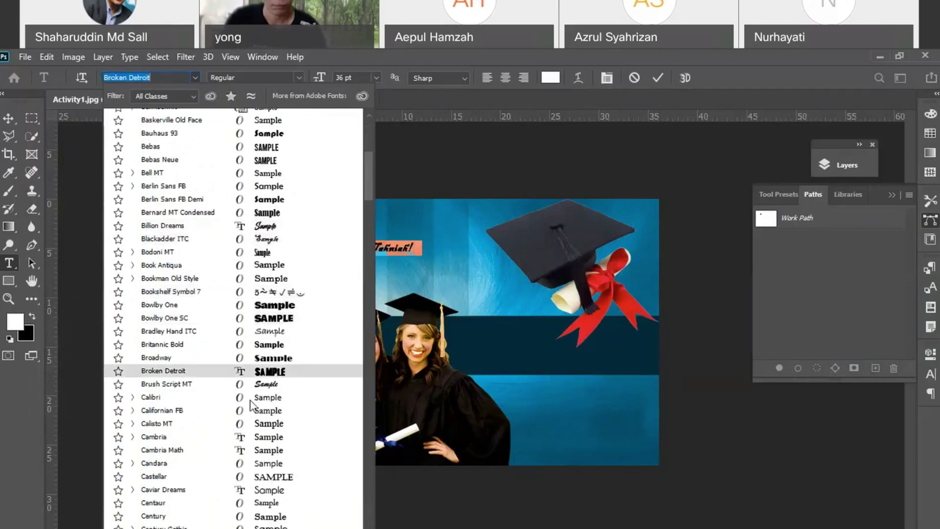
scroll(257, 392, "down", 6)
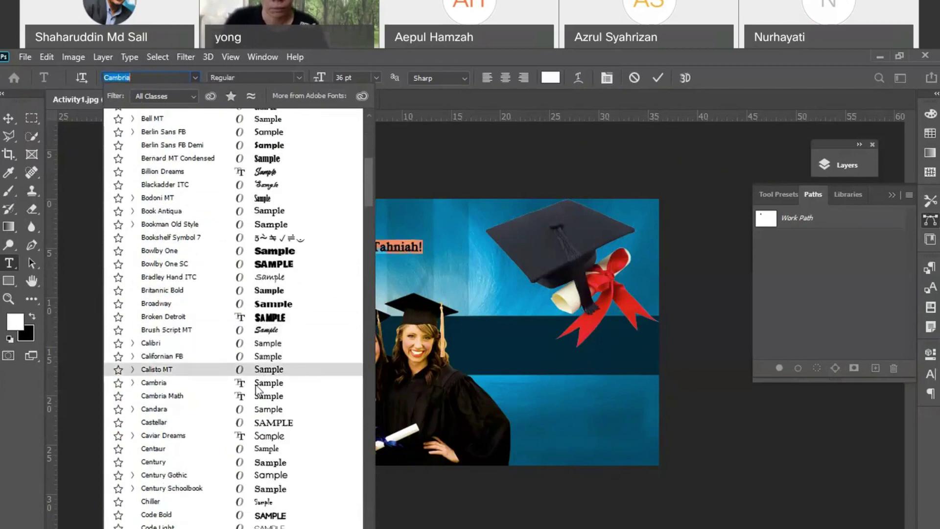
scroll(257, 392, "down", 4)
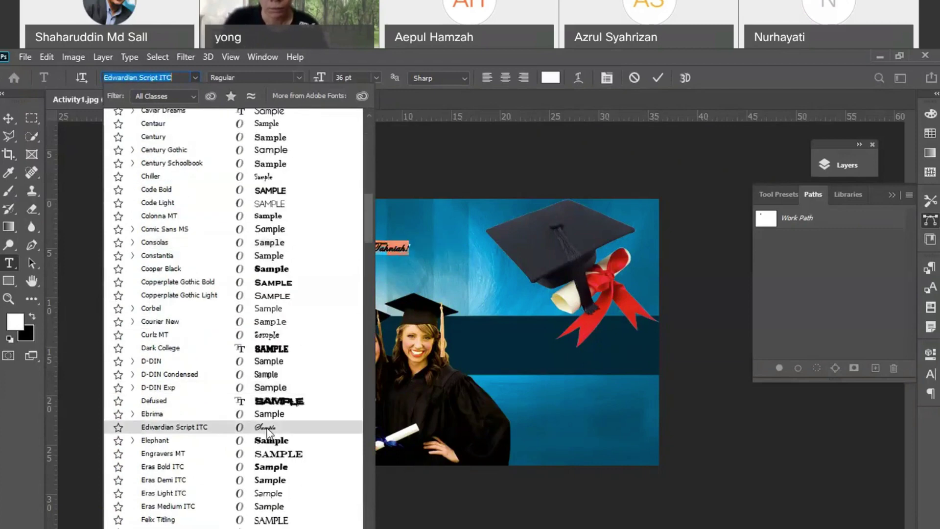
left_click(266, 427)
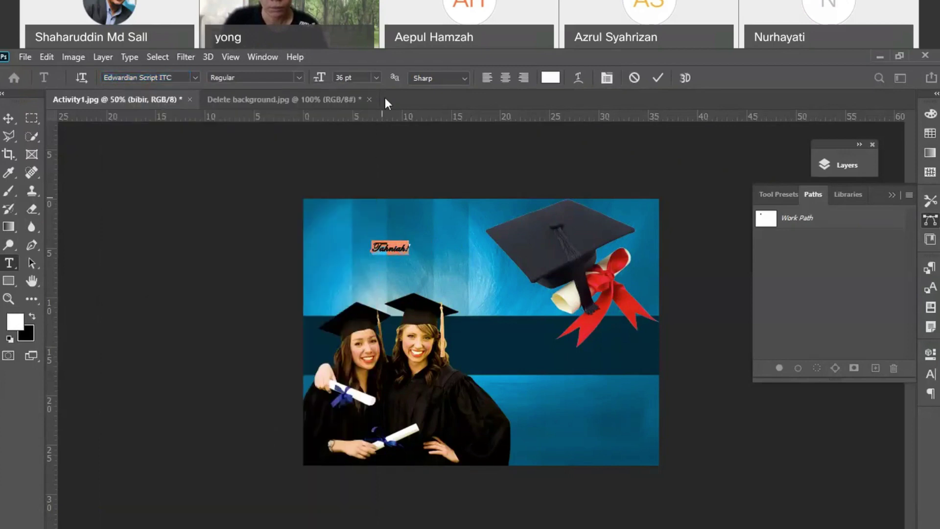
left_click(376, 77)
left_click(358, 252)
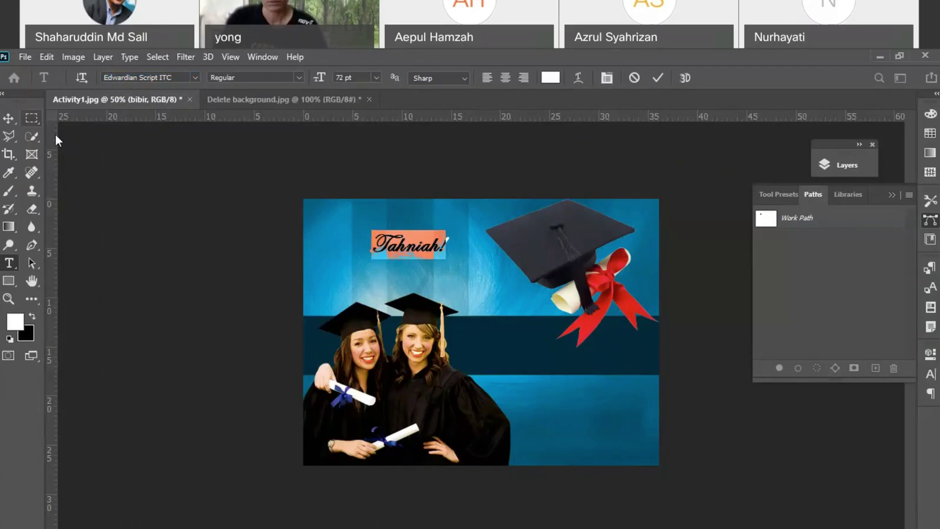
- Scale the Tahniah! text up to about 153 pt and move it onto the dark band beside the blonde graduate
left_click(38, 121)
key("ctrl+t")
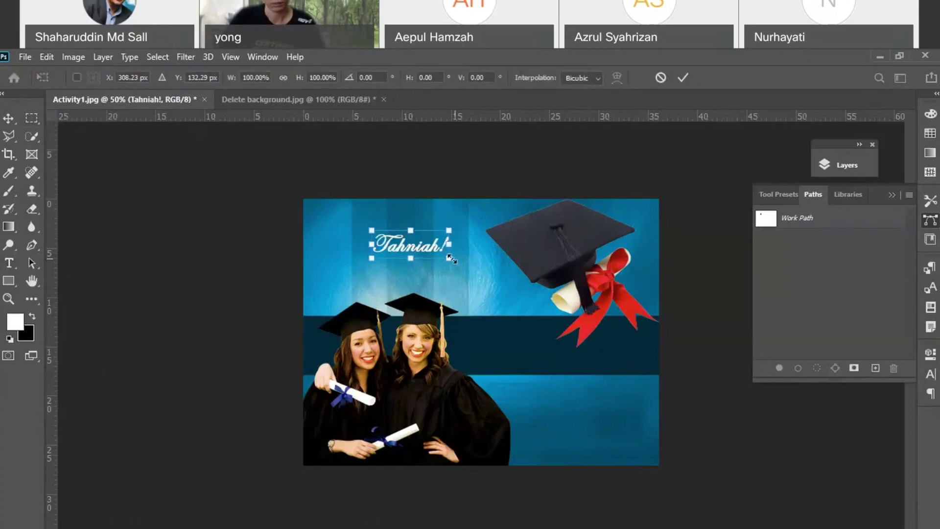
left_click_drag(453, 258, 533, 307)
key("Return")
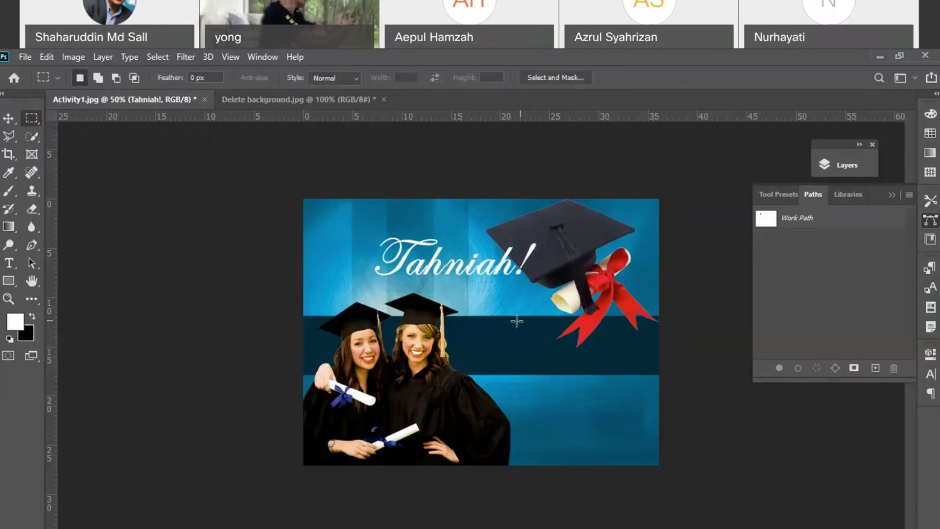
key("v")
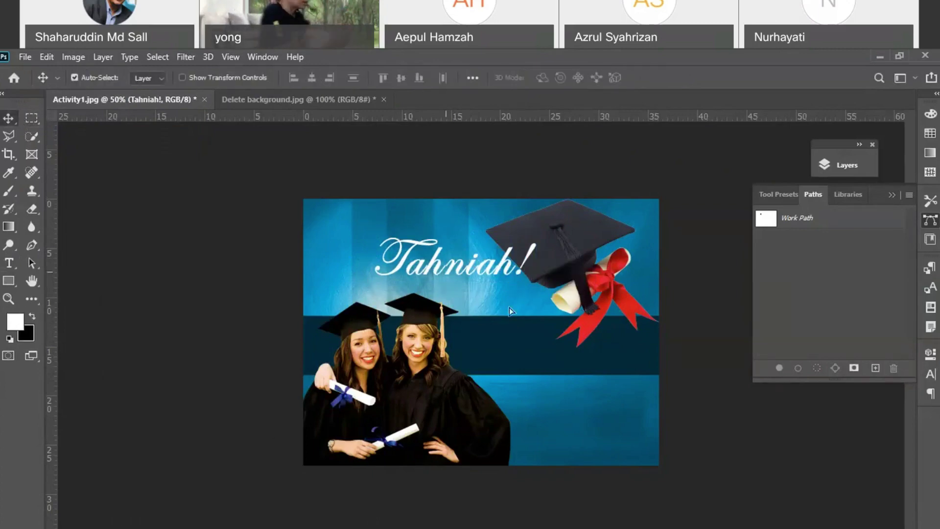
left_click_drag(453, 276, 555, 364)
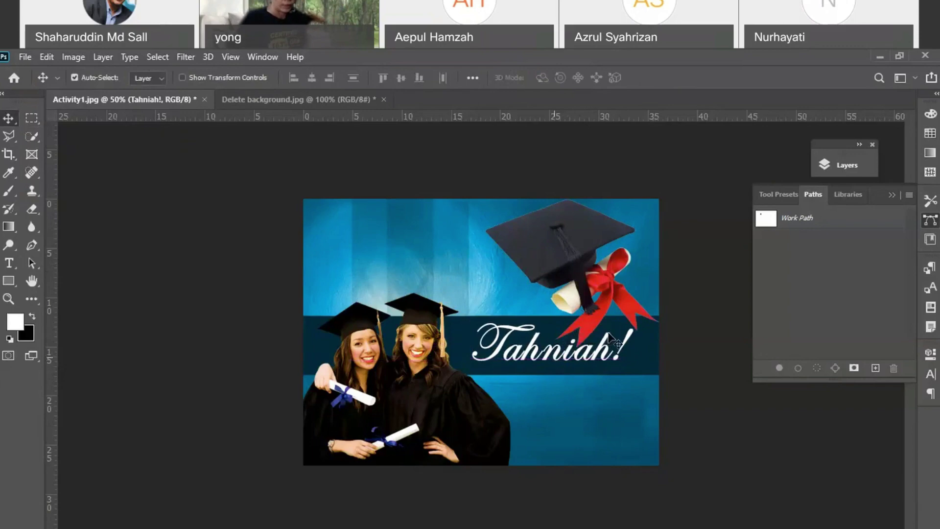
left_click(848, 166)
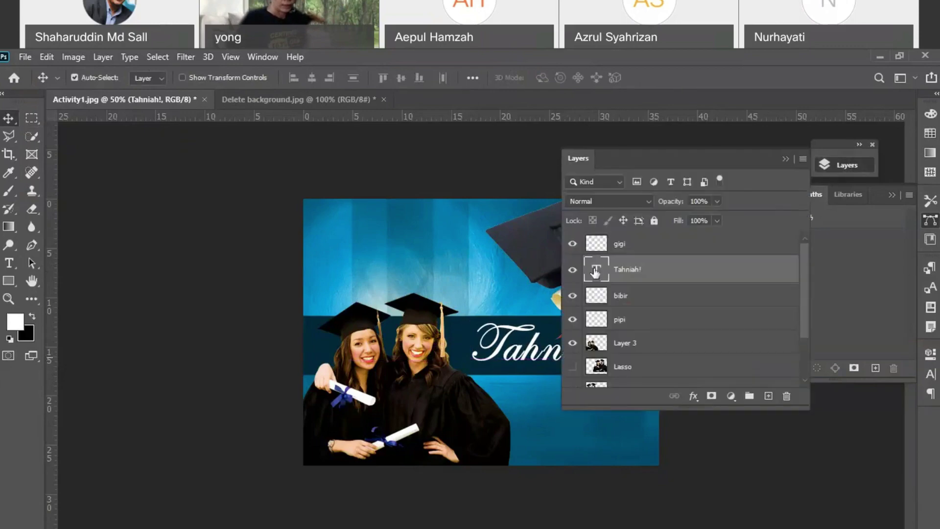
double_click(595, 272)
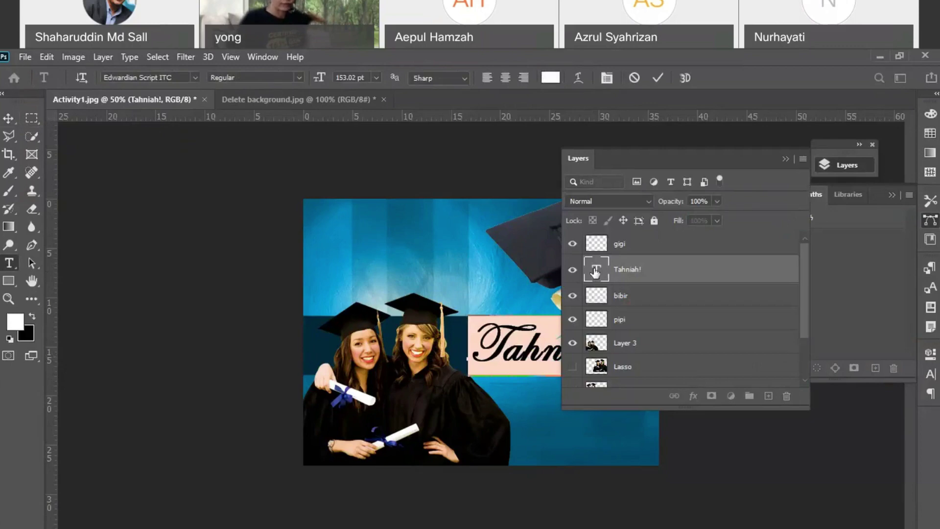
left_click(786, 160)
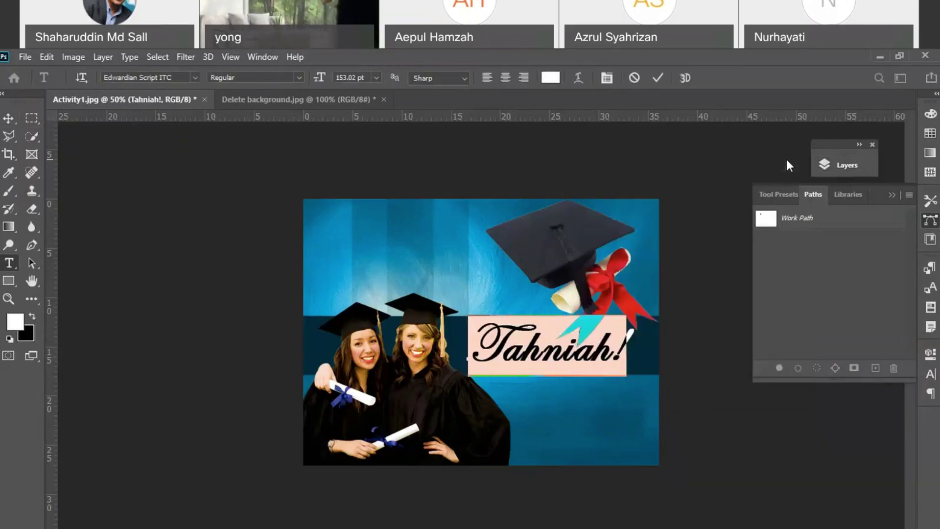
left_click(30, 120)
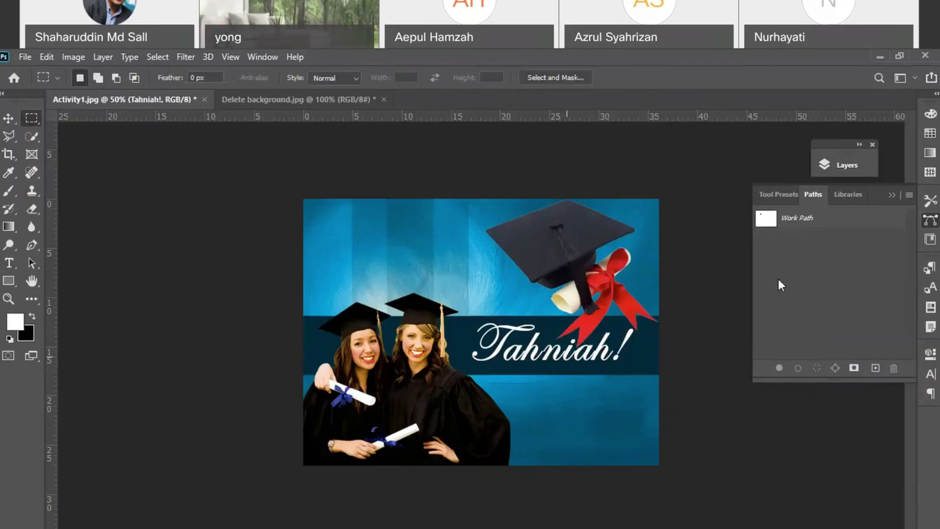
- Recolor the whole Tahniah! text from white to a golden yellow and commit the text edit
left_click(841, 165)
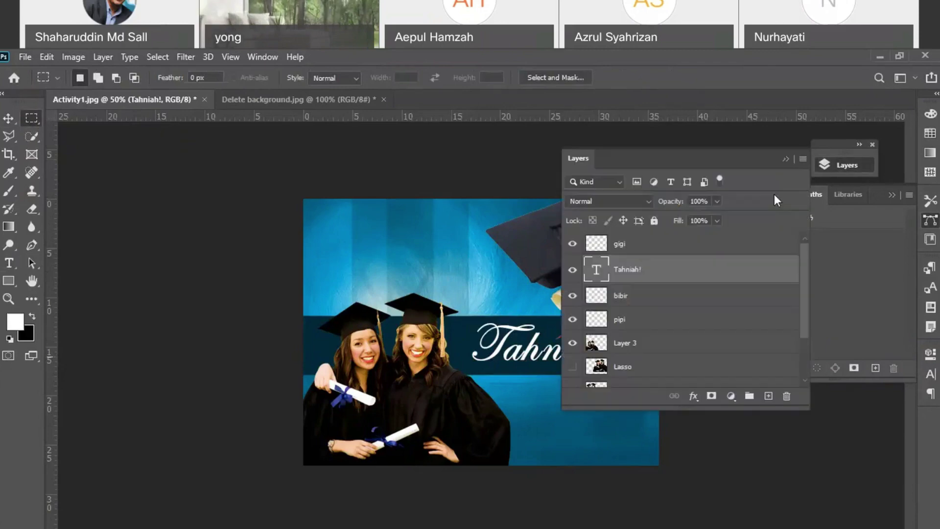
double_click(602, 270)
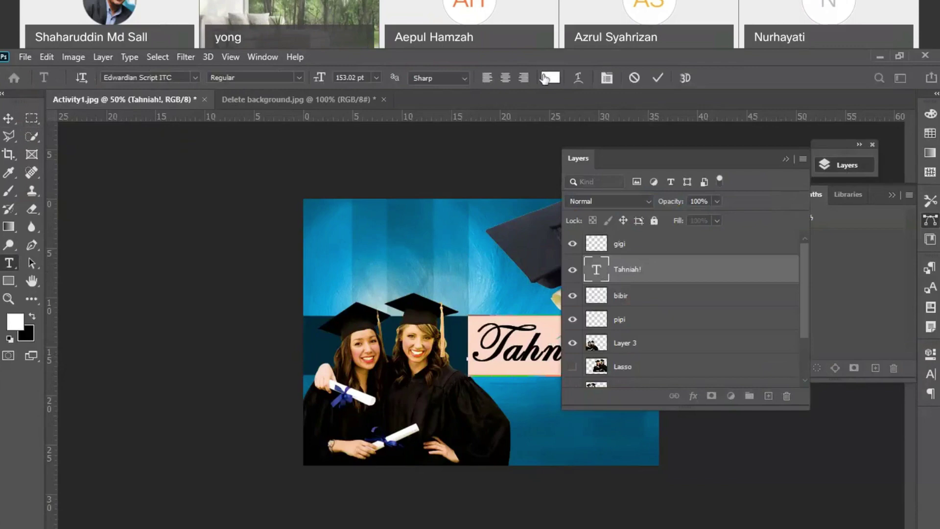
left_click(551, 79)
mouse_move(484, 299)
left_mouse_down()
mouse_move(484, 290)
mouse_move(488, 298)
left_mouse_up()
left_click(452, 159)
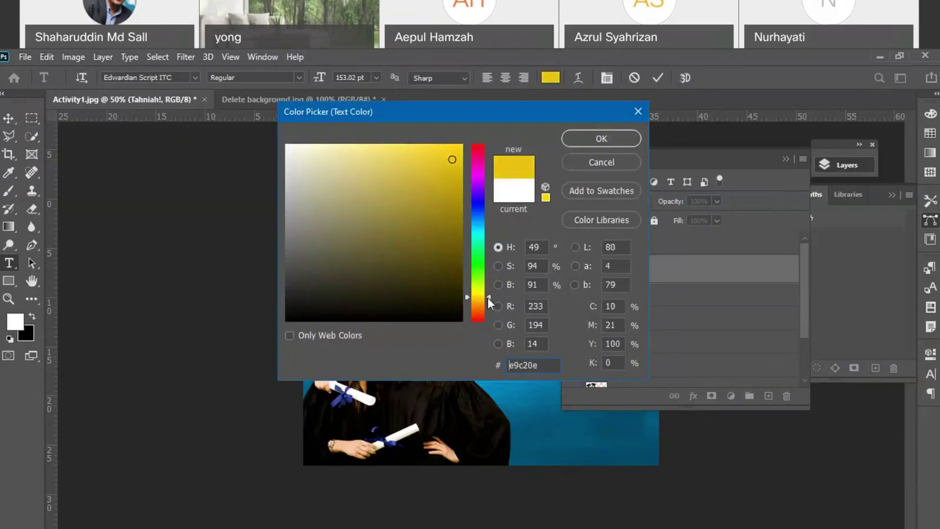
left_click(455, 154)
left_click(420, 189)
left_click(443, 164)
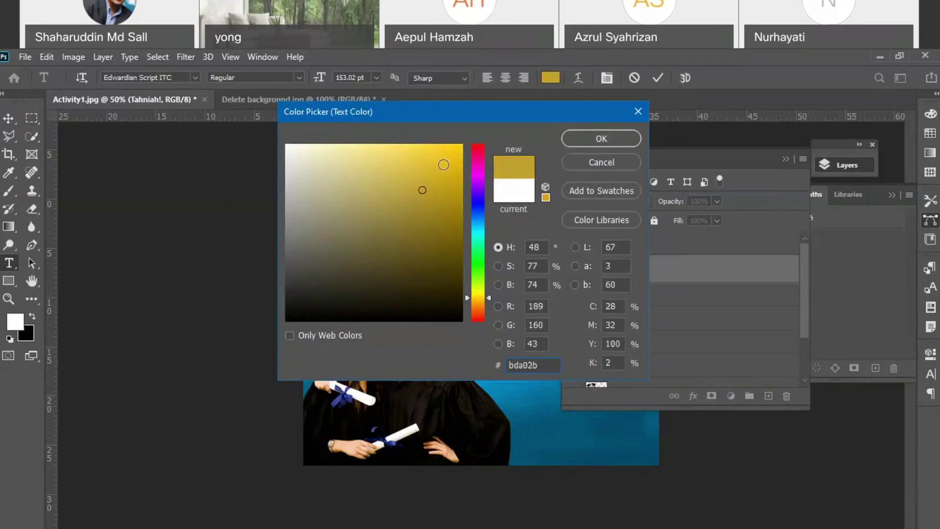
left_click(446, 153)
left_click(446, 153)
left_click(599, 139)
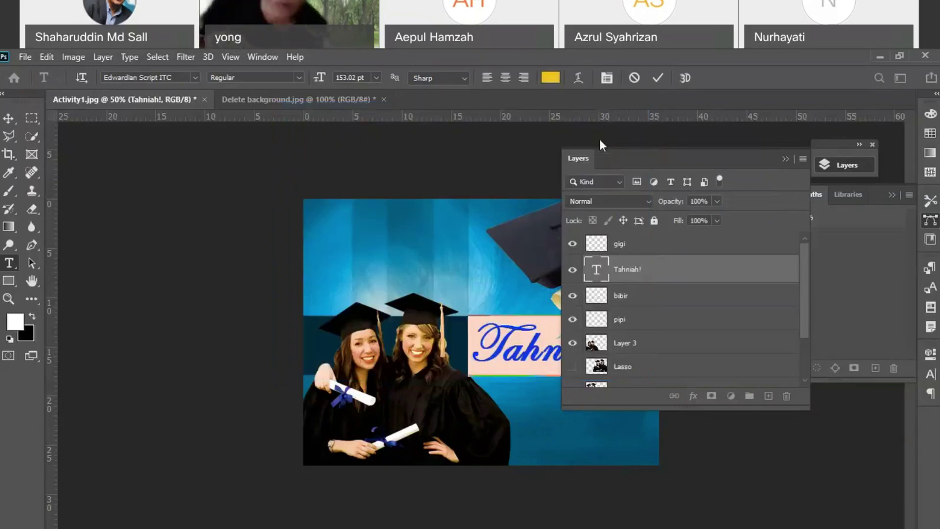
left_click(658, 78)
left_click(30, 119)
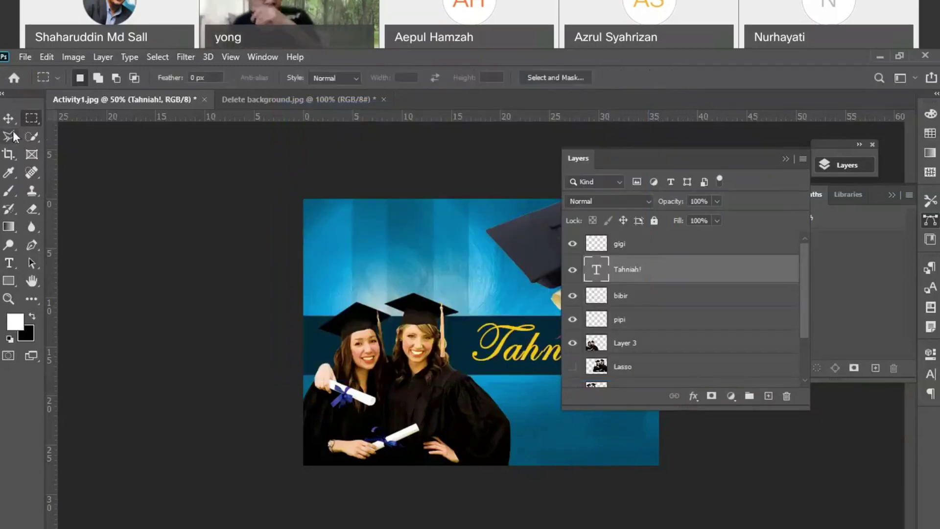
left_click(785, 159)
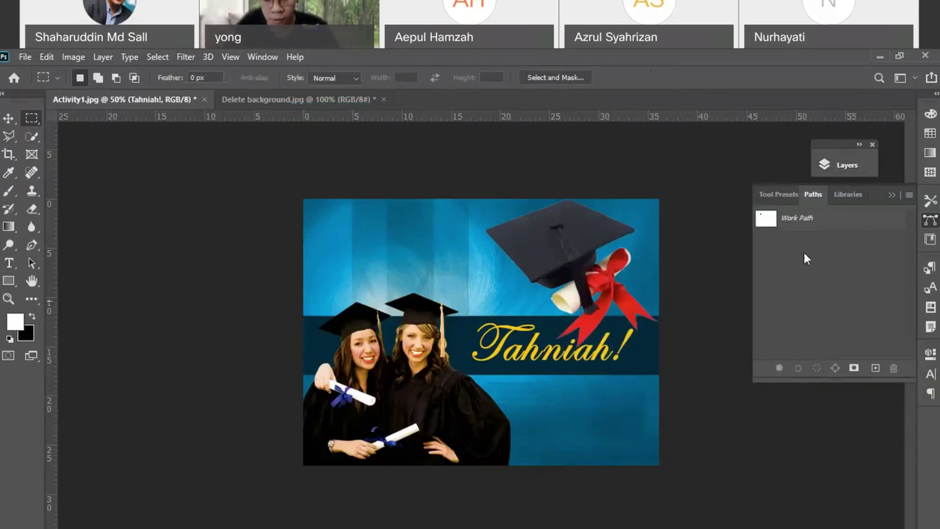
- Move the Tahniah! text layer to the top of the layer stack, above the gigi layer
left_click(841, 164)
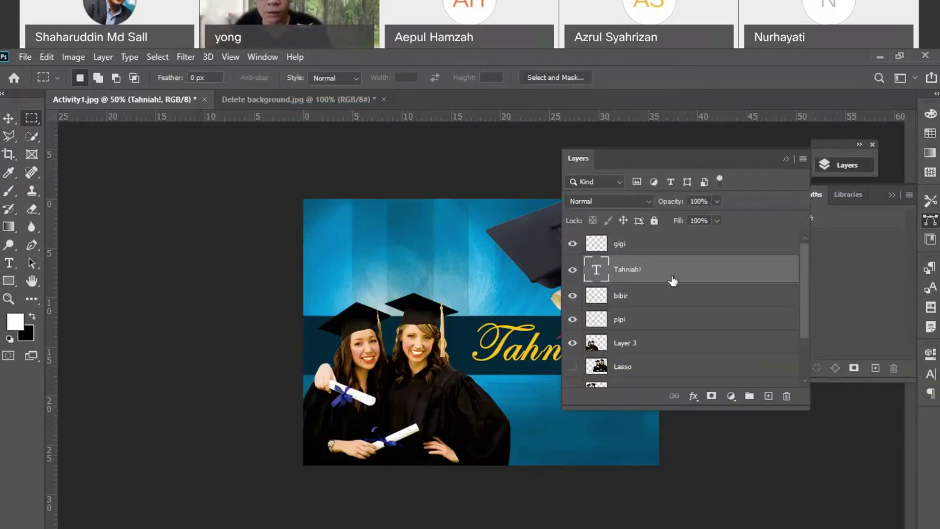
left_click_drag(664, 269, 665, 243)
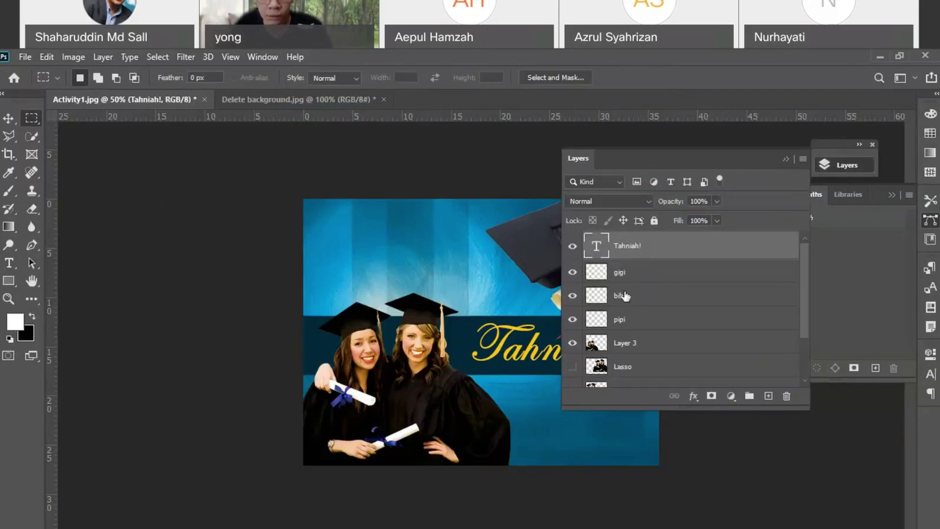
scroll(631, 358, "down", 1)
scroll(637, 355, "down", 1)
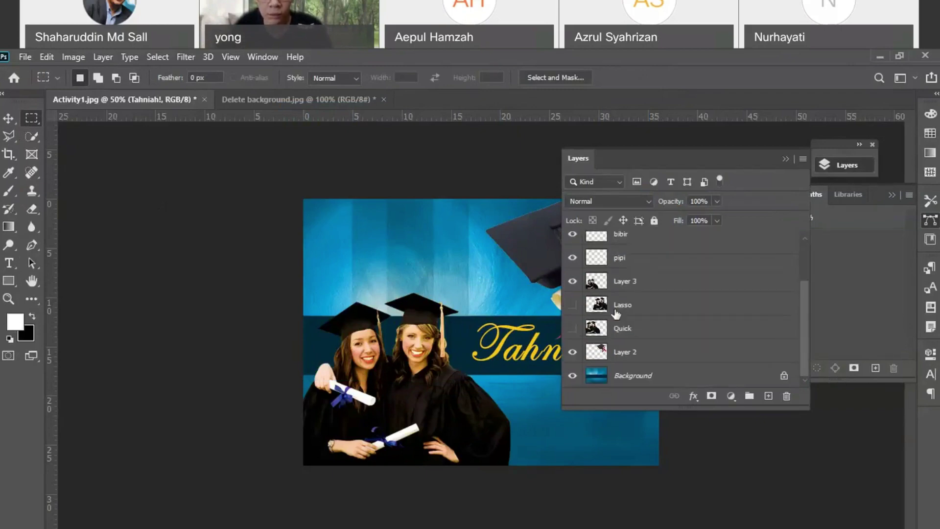
scroll(646, 318, "up", 3)
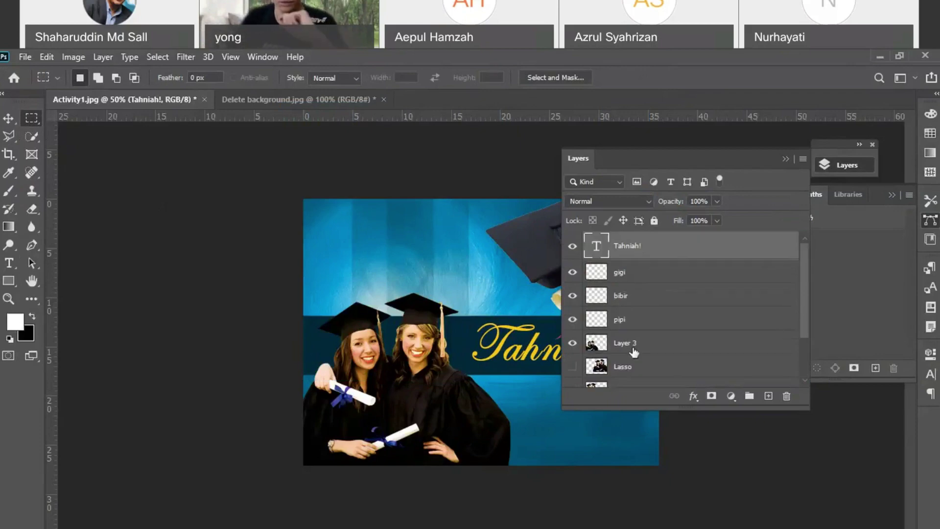
scroll(646, 343, "down", 3)
scroll(654, 325, "up", 3)
left_click_drag(731, 165, 840, 281)
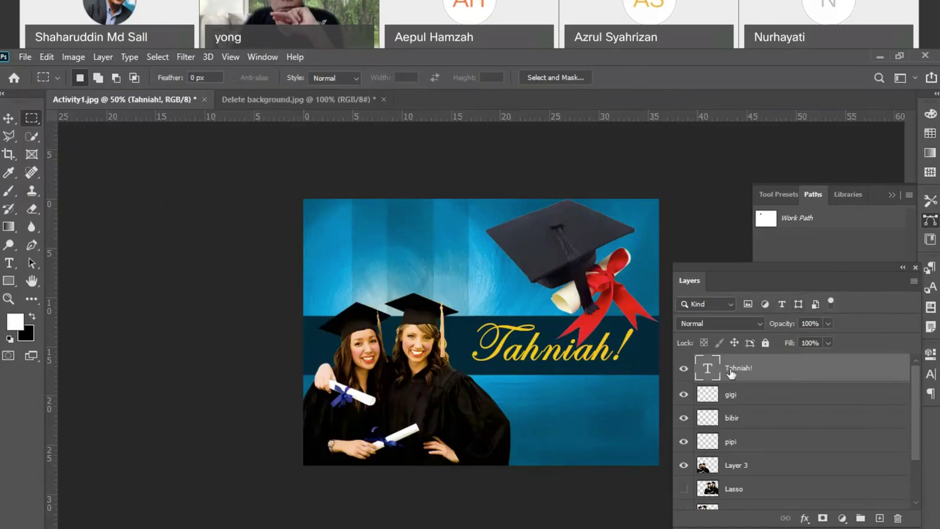
double_click(819, 376)
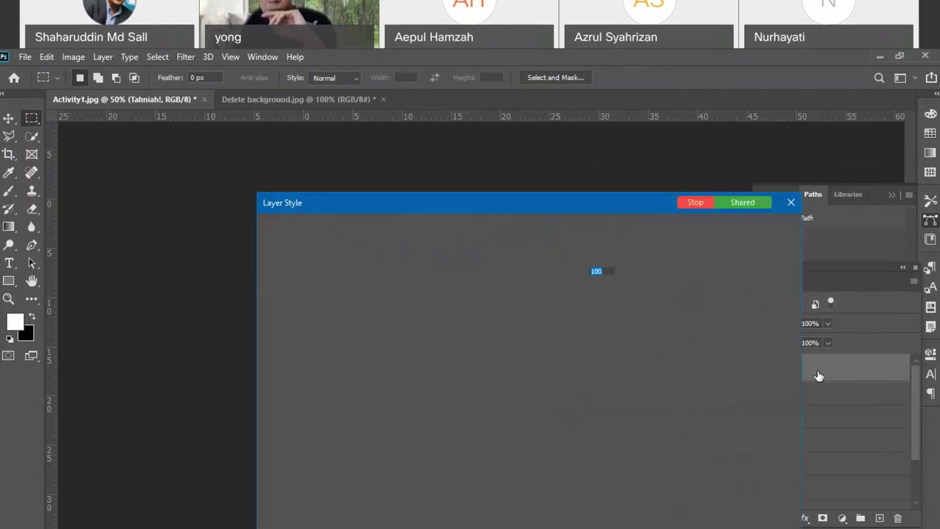
left_click_drag(505, 200, 359, 161)
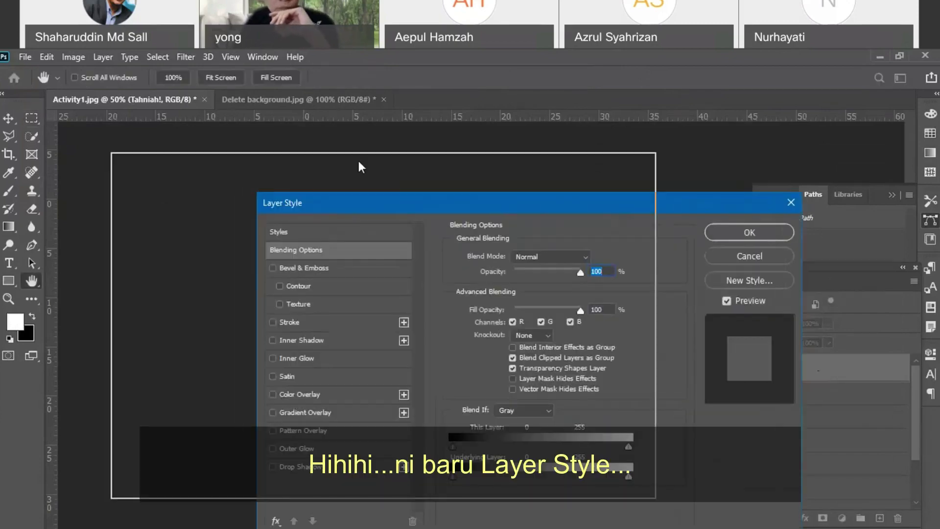
left_click(645, 164)
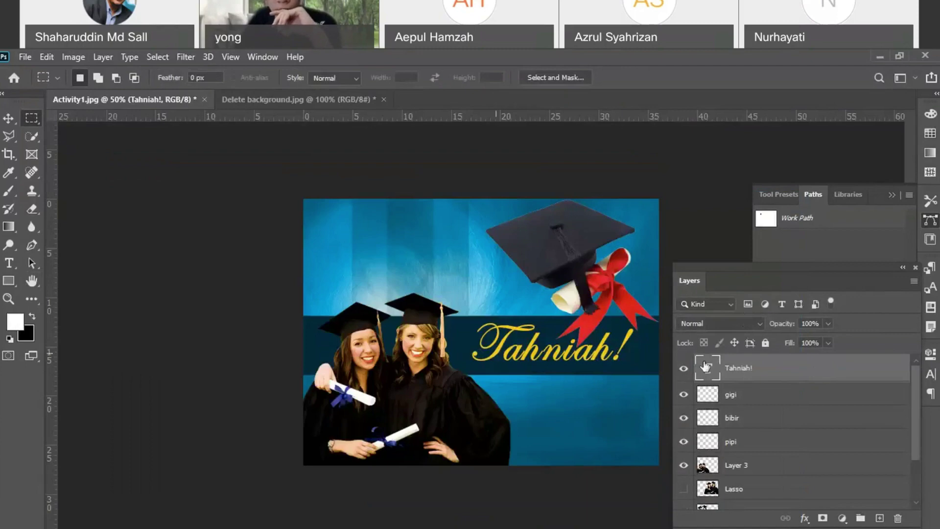
- Add a Drop Shadow layer style to the Tahniah! text layer and show its settings
double_click(828, 375)
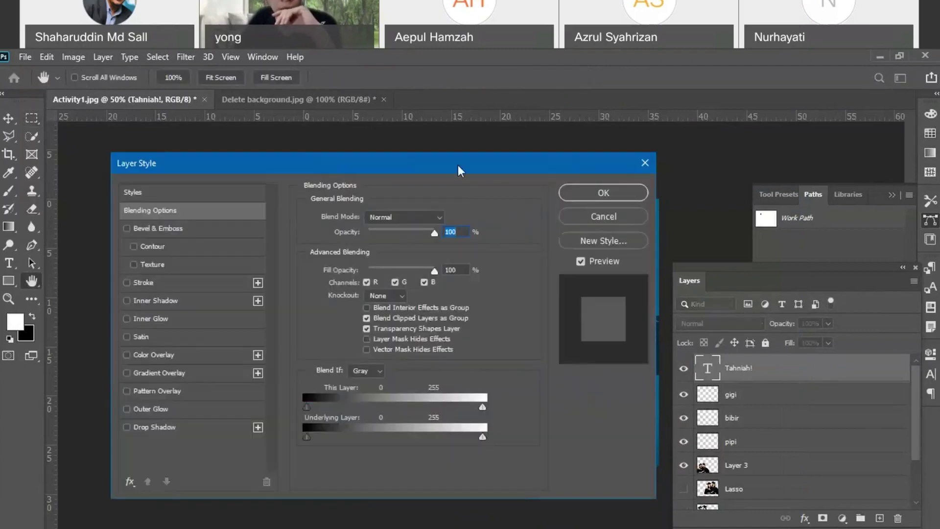
left_click_drag(458, 166, 387, 152)
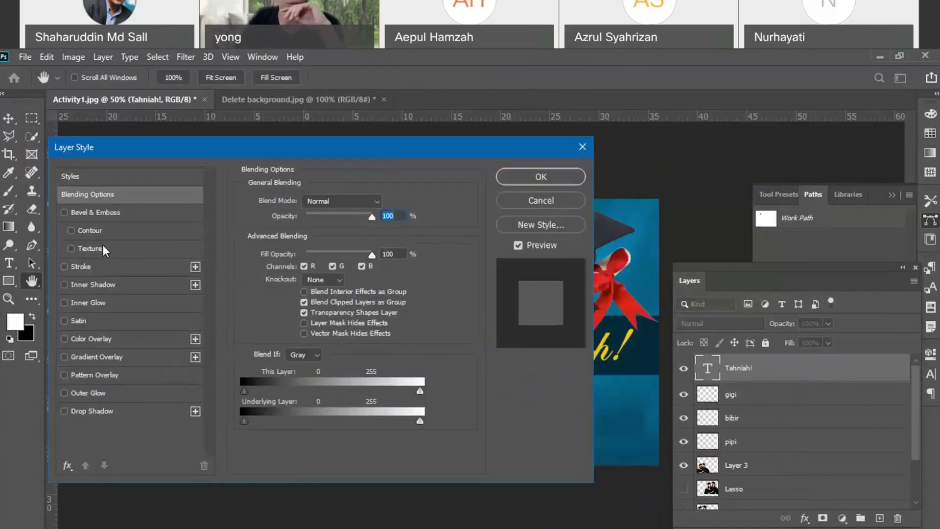
left_click_drag(279, 150, 328, 139)
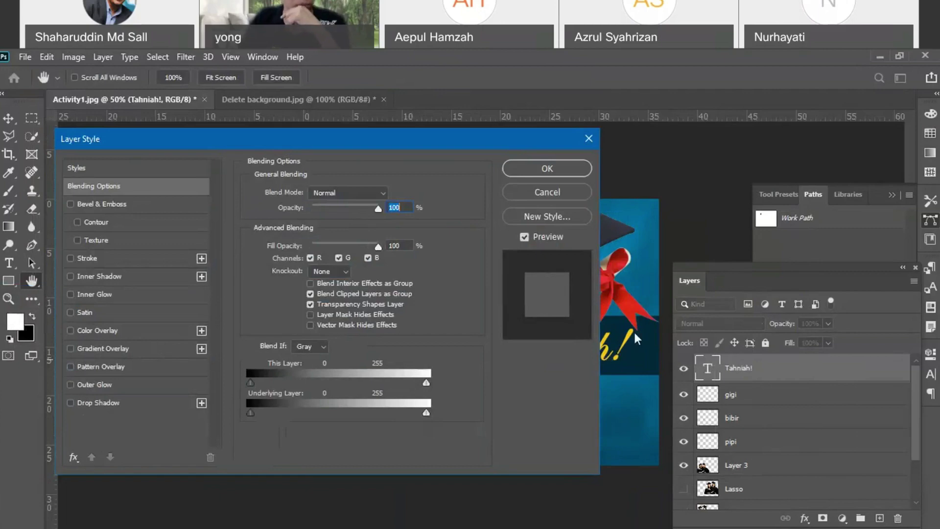
left_click_drag(433, 141, 413, 152)
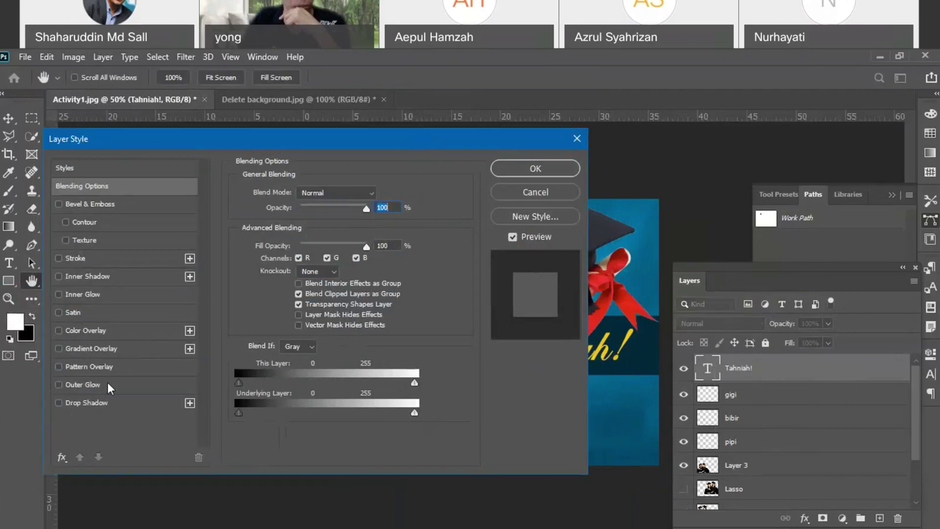
left_click(59, 403)
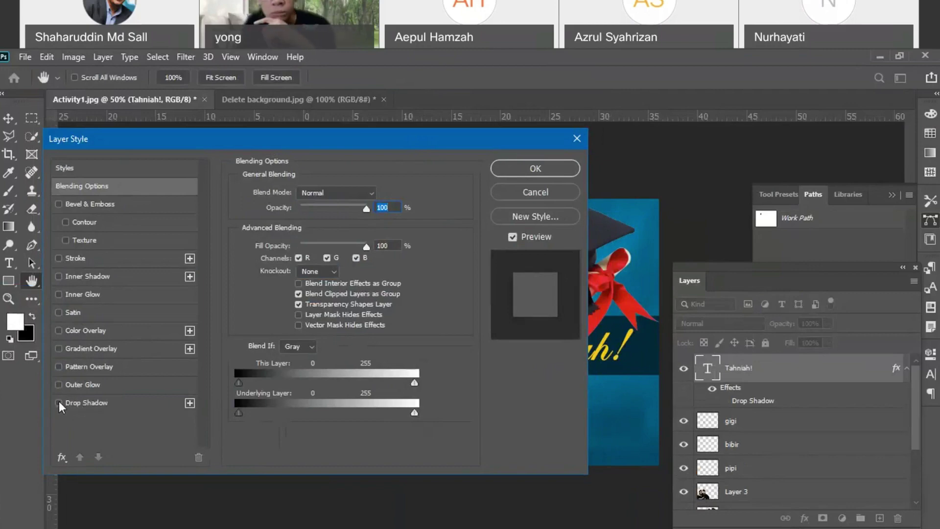
left_click(95, 401)
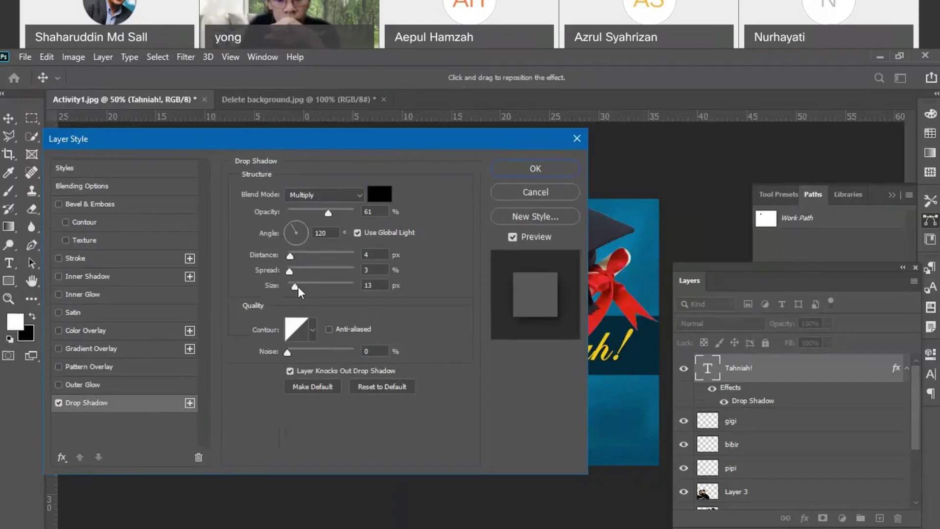
- Set the Tahniah! drop shadow to 19 px distance, 23% spread, 46% opacity and a 124° angle
left_click_drag(296, 288, 302, 258)
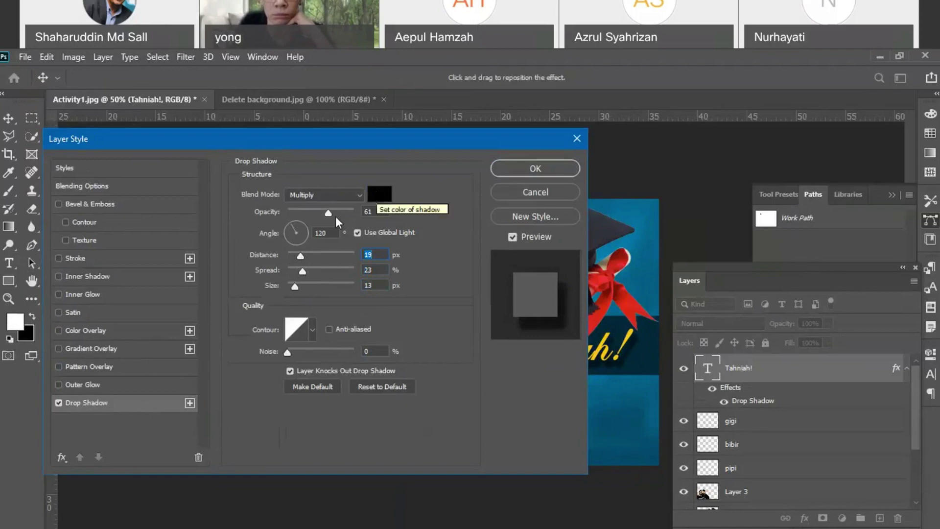
mouse_move(330, 214)
left_mouse_down()
mouse_move(346, 216)
mouse_move(289, 218)
mouse_move(343, 223)
mouse_move(318, 216)
left_mouse_up()
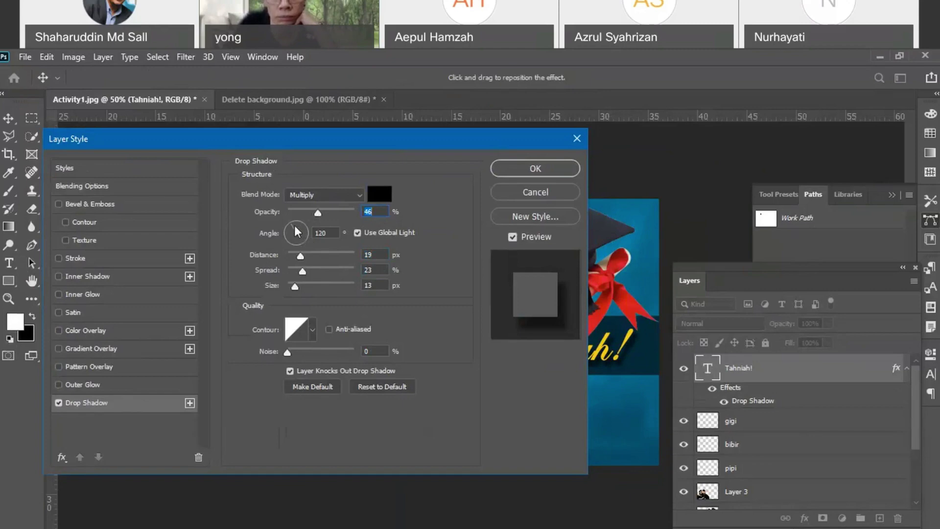
left_click_drag(295, 230, 307, 228)
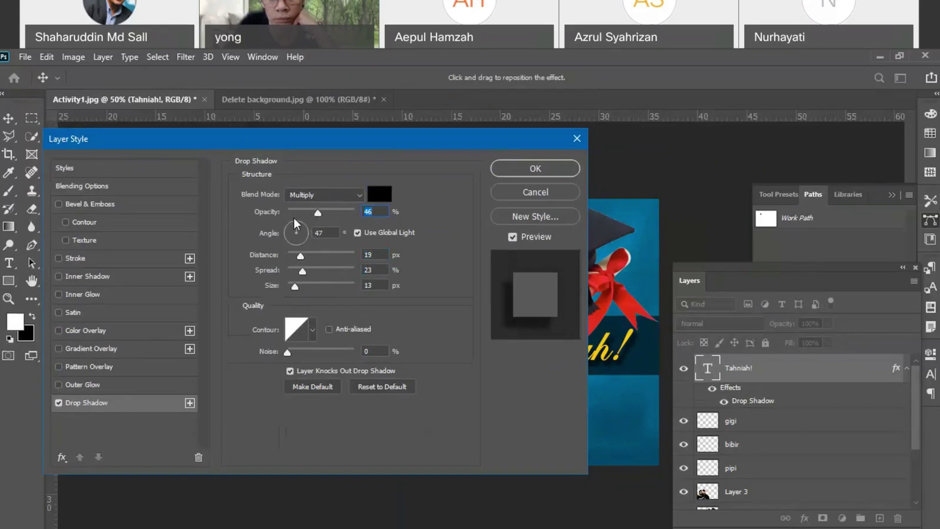
left_click_drag(294, 218, 286, 218)
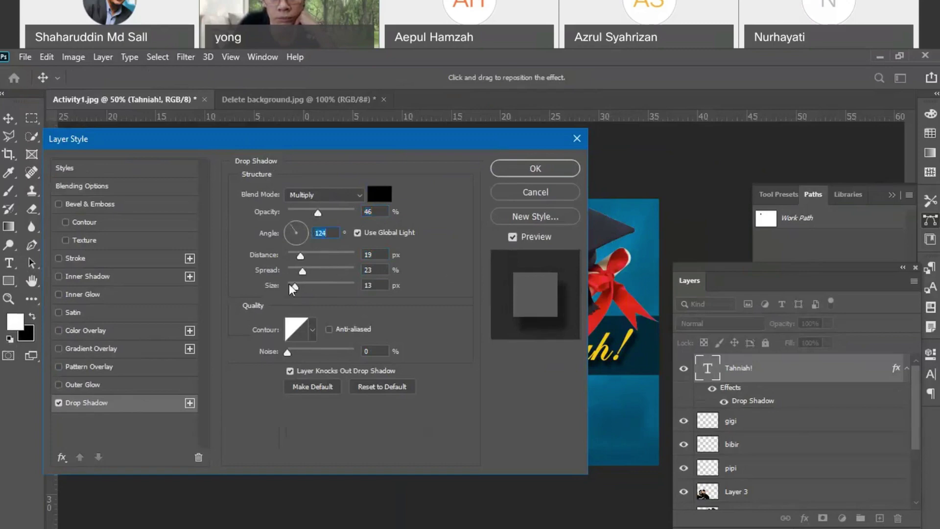
- Try the Normal blend mode on the Tahniah! drop shadow, then return it to Multiply
left_click(358, 195)
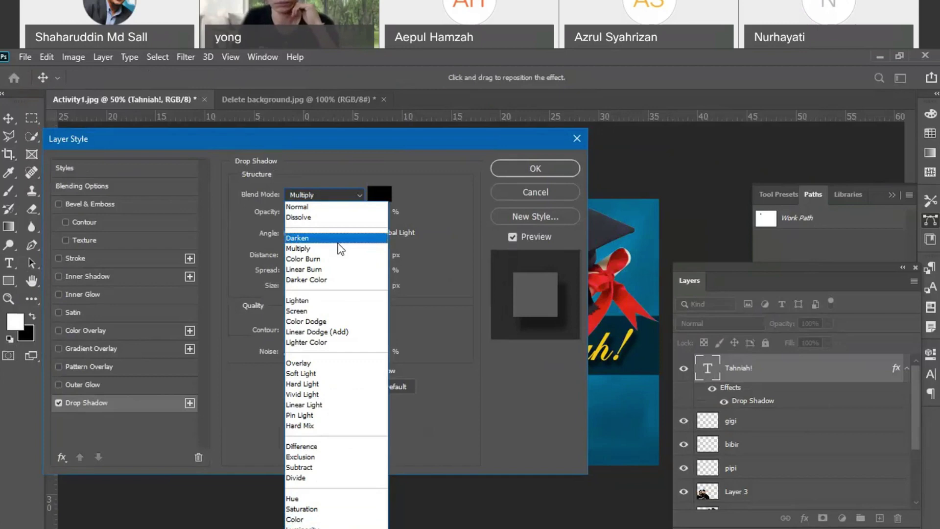
left_click(323, 207)
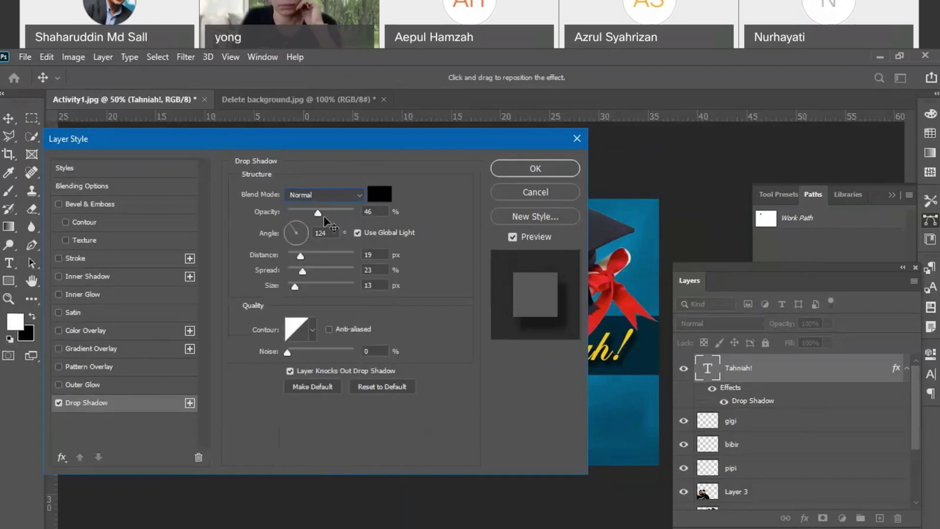
left_click(359, 195)
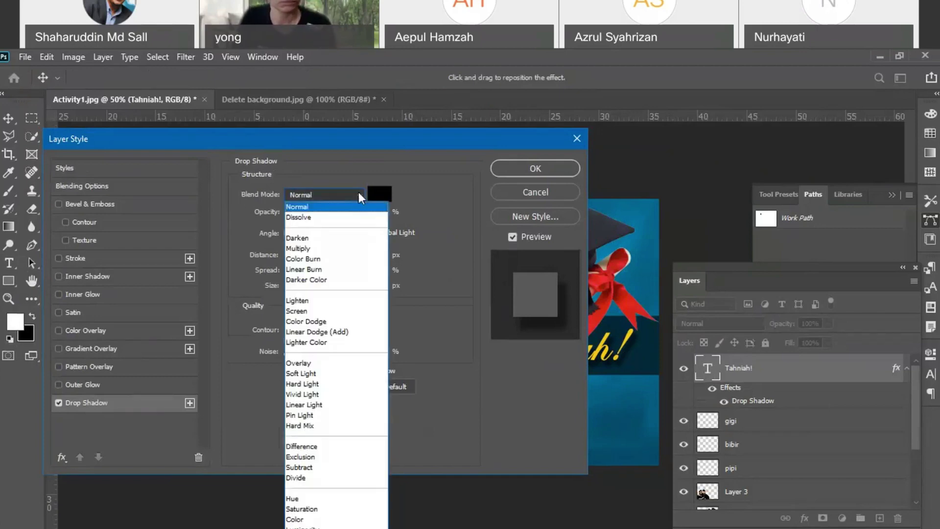
left_click(334, 249)
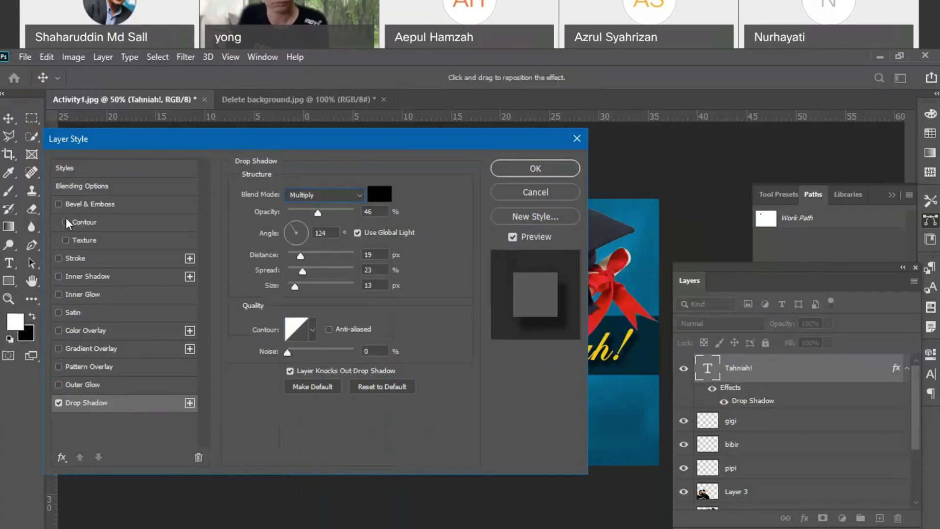
- Add a Bevel & Emboss style to the Tahniah! text layer with size 4 px and soften 2 px, then collapse its effects list
left_click(59, 204)
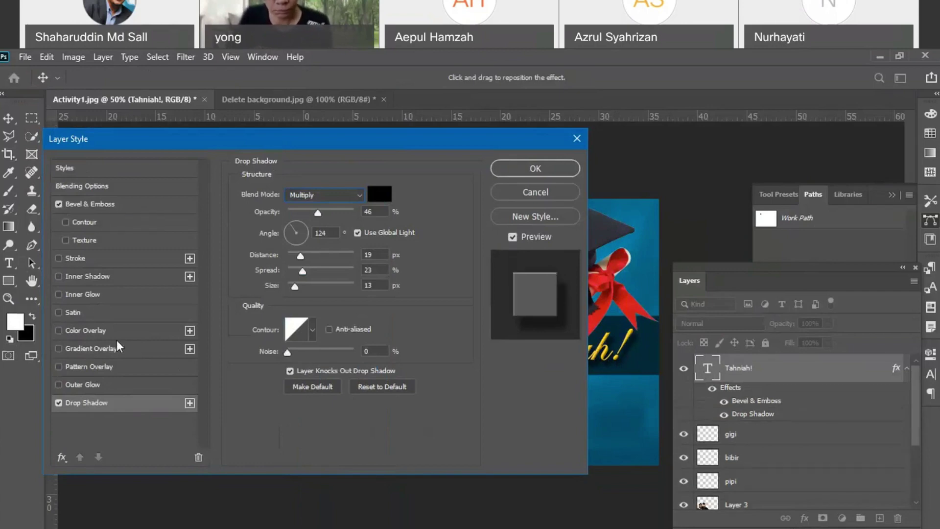
left_click(119, 205)
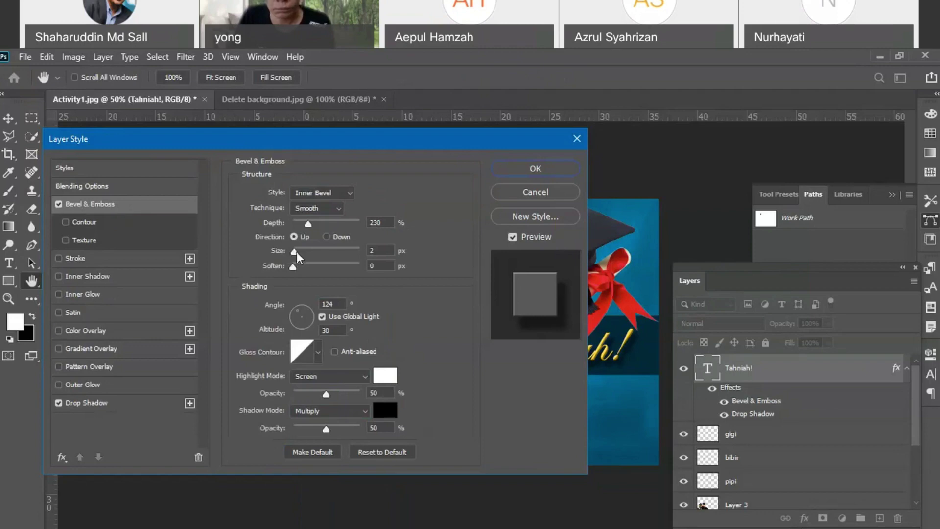
mouse_move(297, 252)
left_mouse_down()
mouse_move(310, 251)
mouse_move(294, 249)
mouse_move(300, 266)
left_mouse_up()
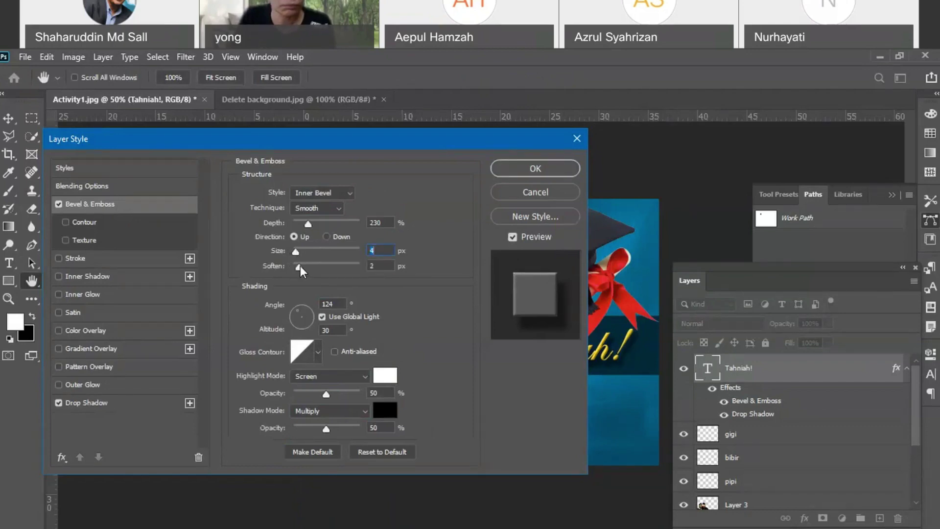
left_click(546, 168)
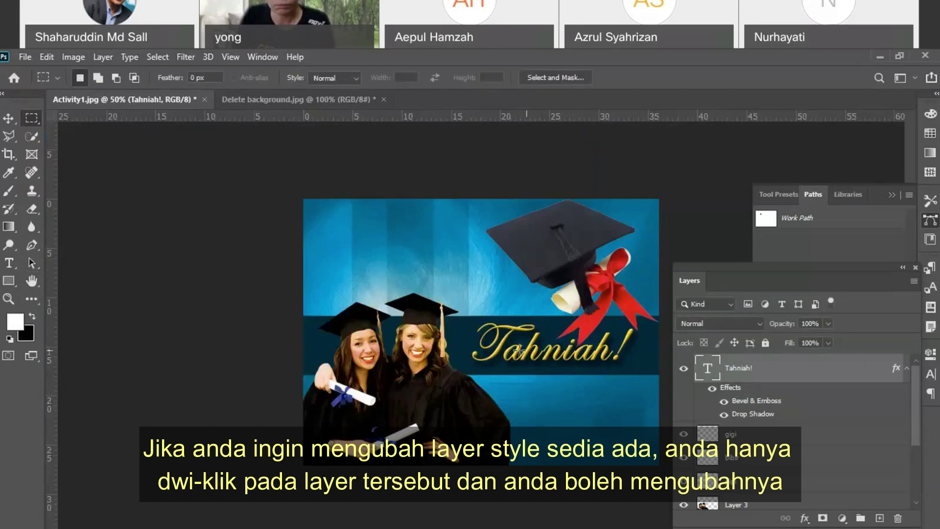
left_click(908, 368)
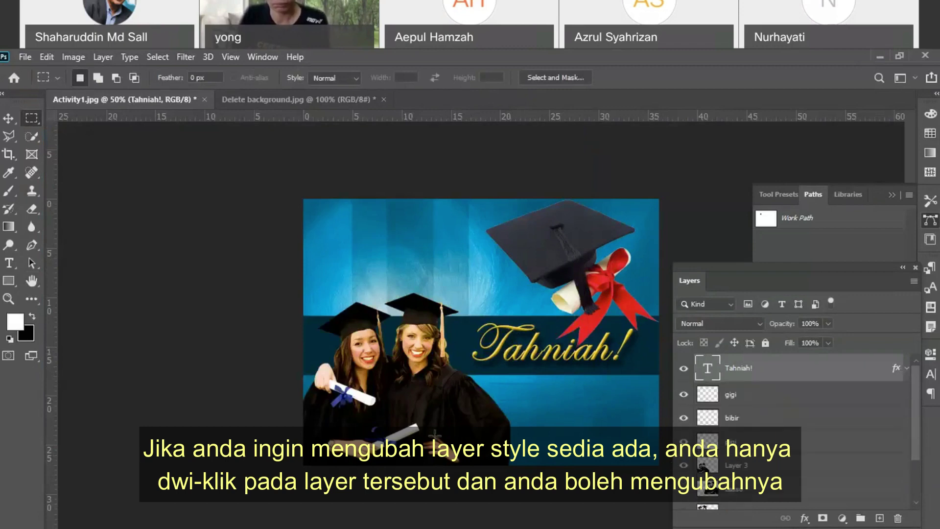
- Add a Drop Shadow layer style to Layer 3, the graduates, and apply it with the offered settings
left_click(801, 472)
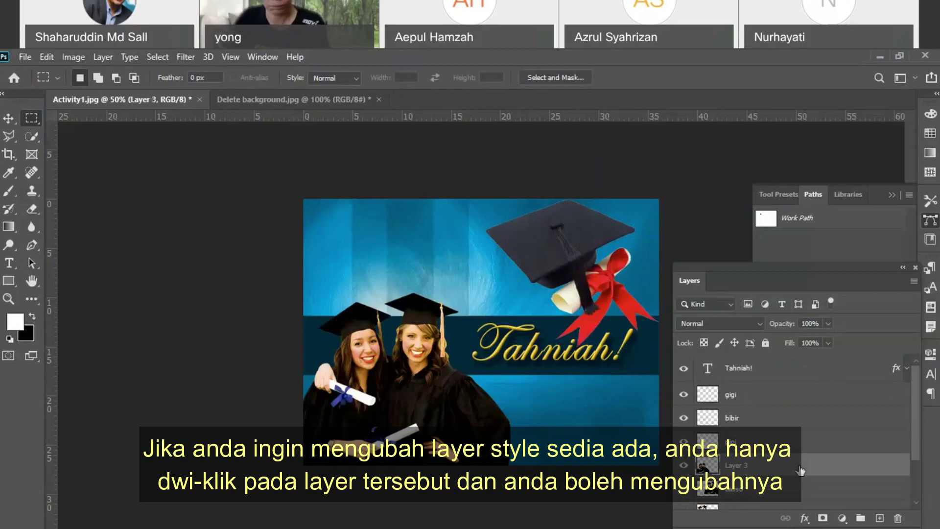
double_click(801, 471)
left_click(92, 404)
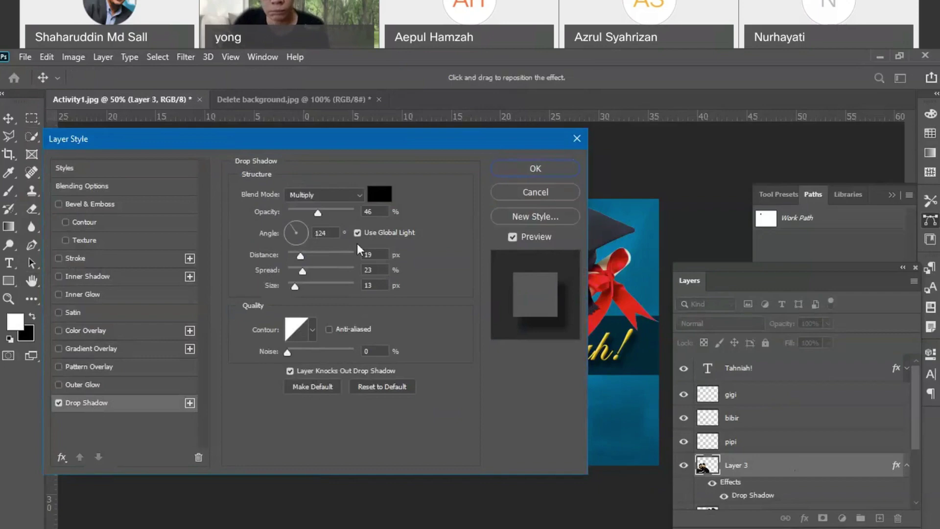
left_click_drag(379, 140, 190, 144)
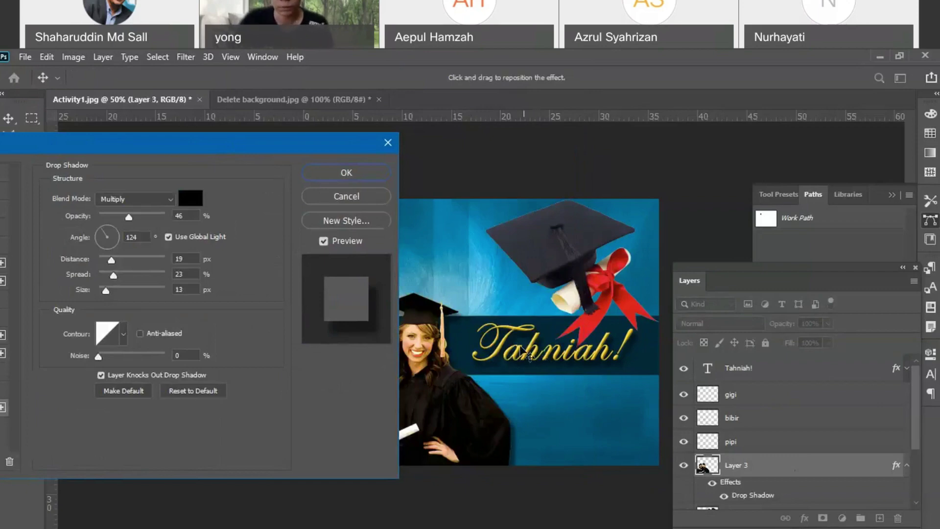
left_click(360, 173)
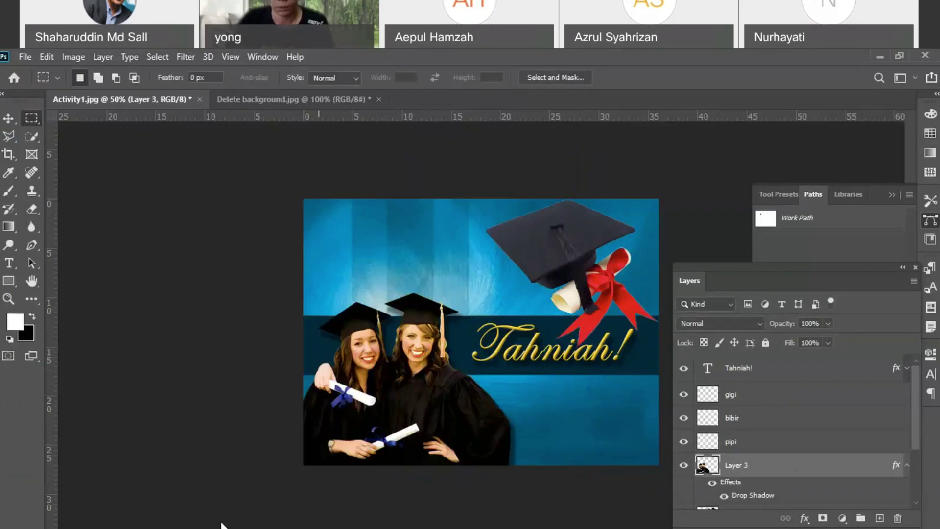
- Save the composition as a layered Photoshop file named Graduan, with Maximize Compatibility enabled
mouse_move(204, 511)
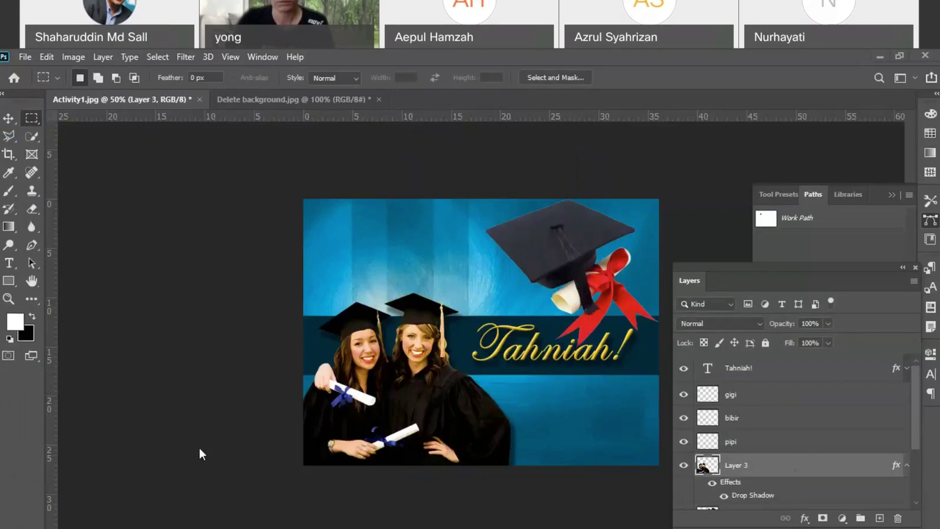
mouse_move(187, 457)
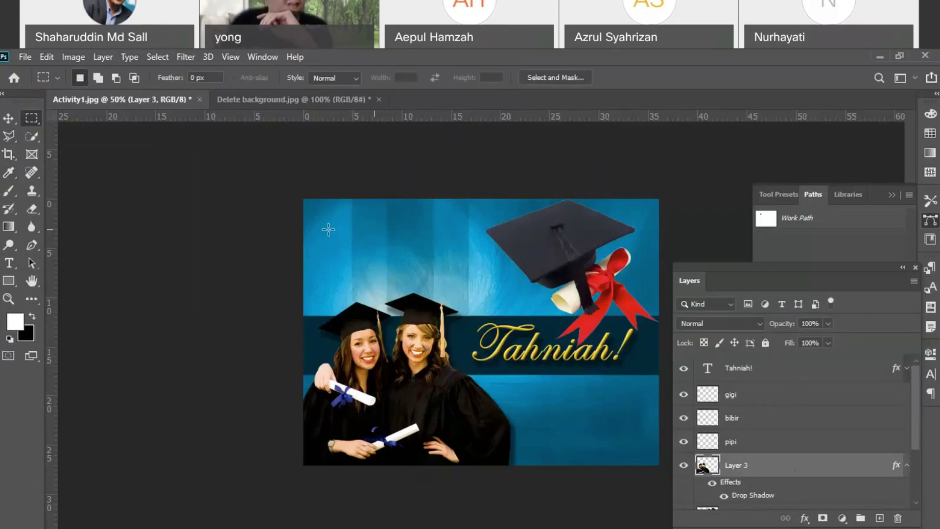
left_click(24, 57)
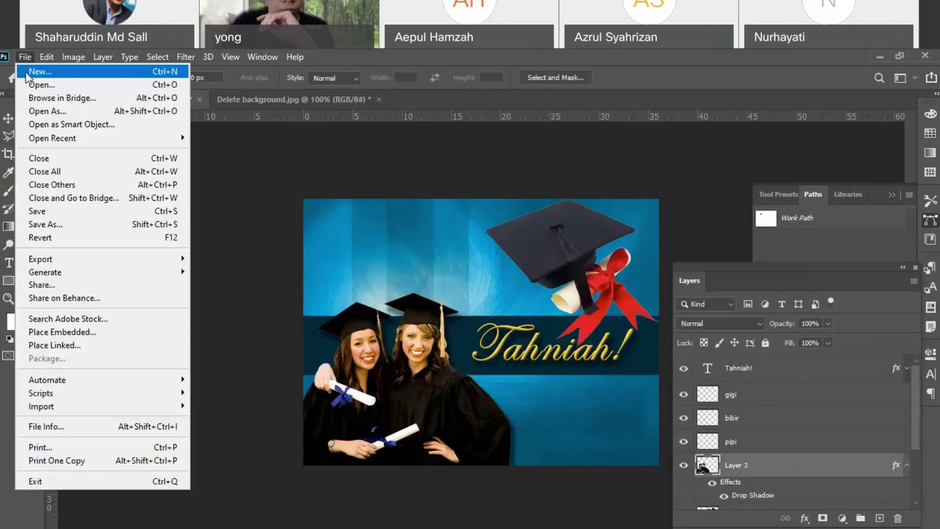
left_click(86, 225)
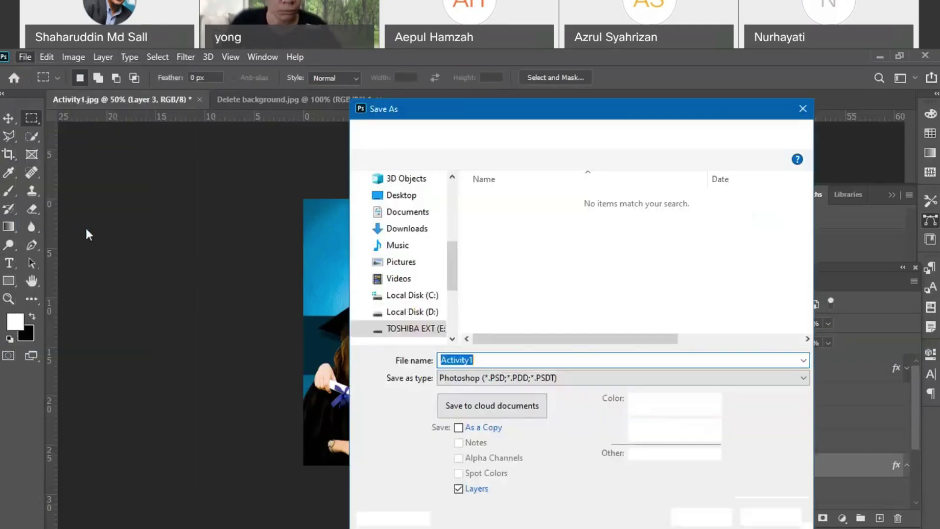
left_click(480, 359)
left_click_drag(480, 359, 420, 353)
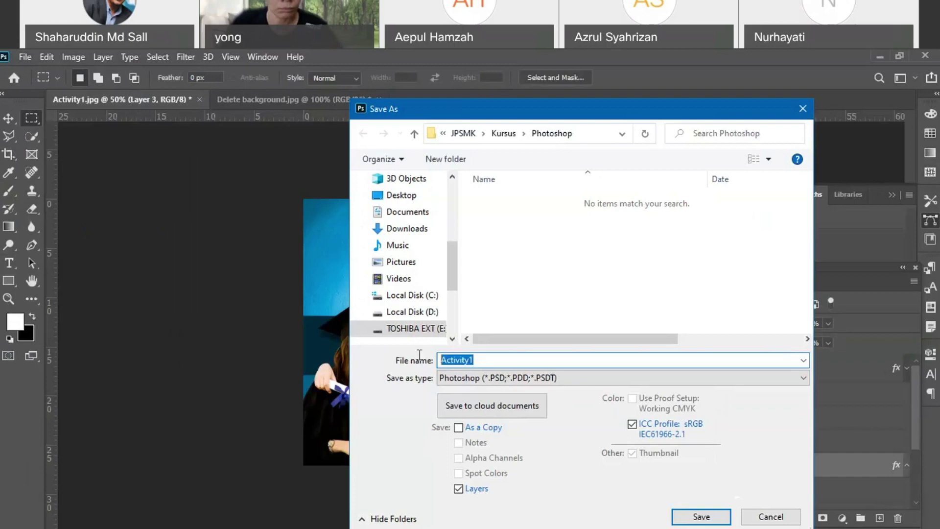
type("Graduan")
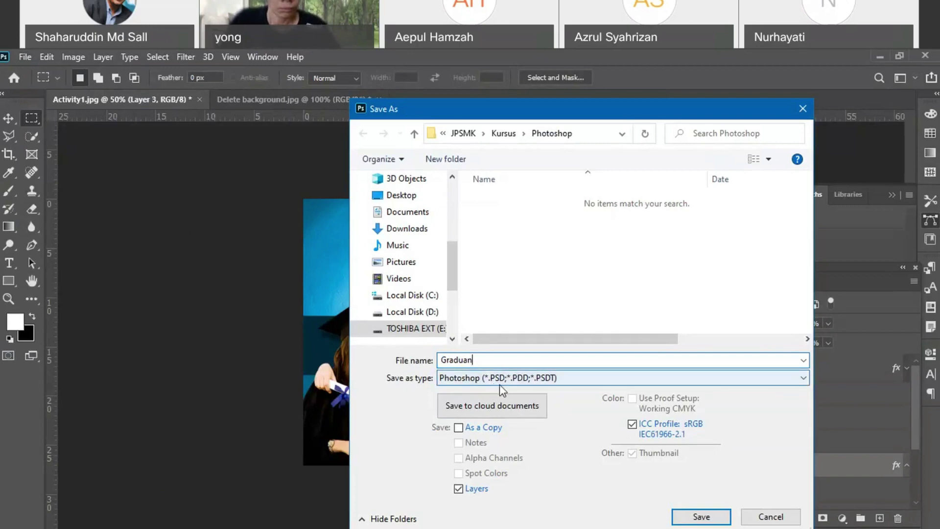
left_click(701, 518)
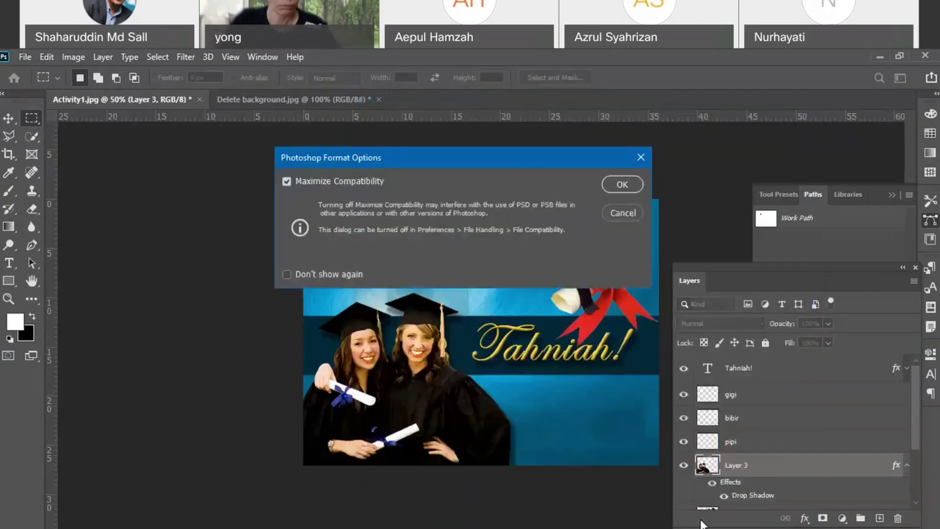
left_click(622, 185)
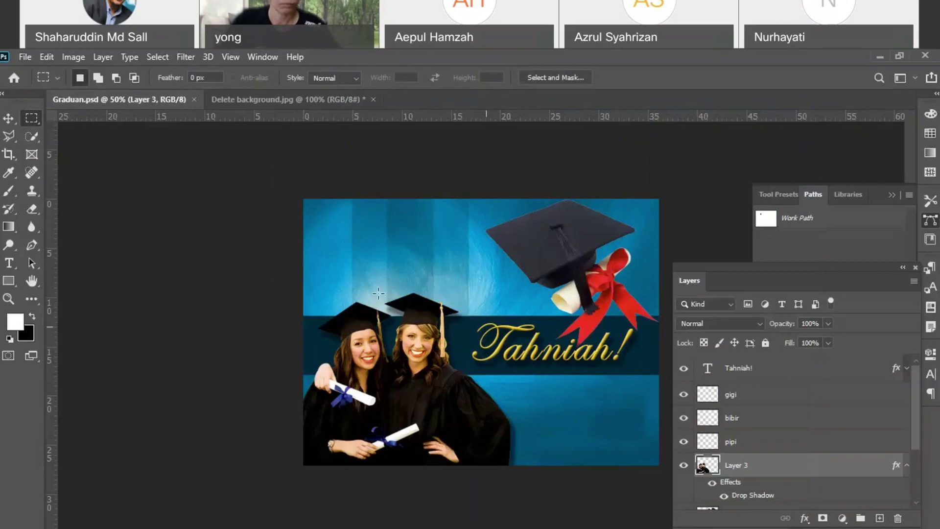
- Save a copy of the composition in JPEG format under the name Graduan, up to the JPEG options
left_click(27, 57)
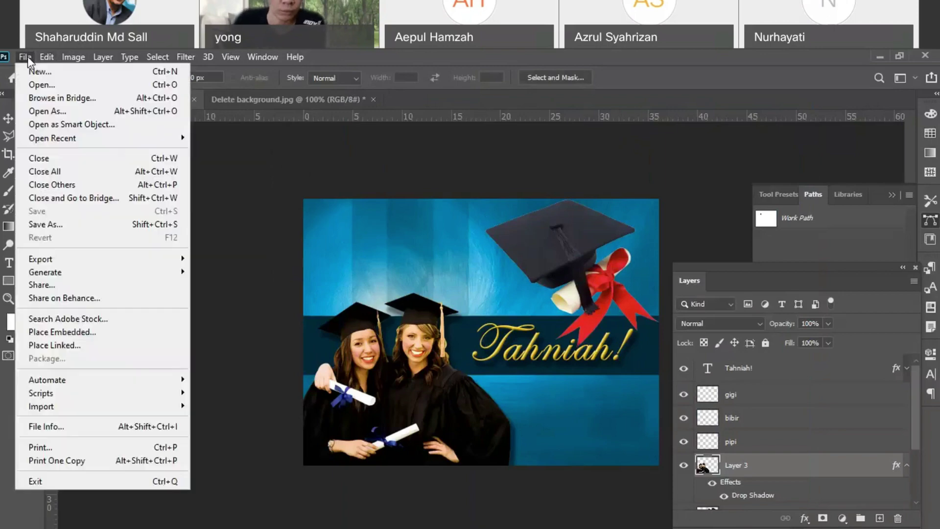
left_click(90, 228)
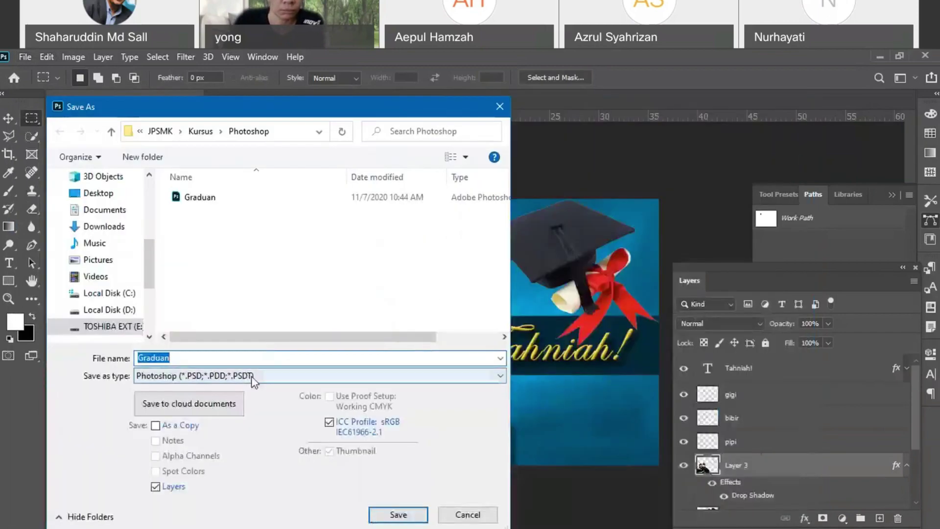
left_click(462, 381)
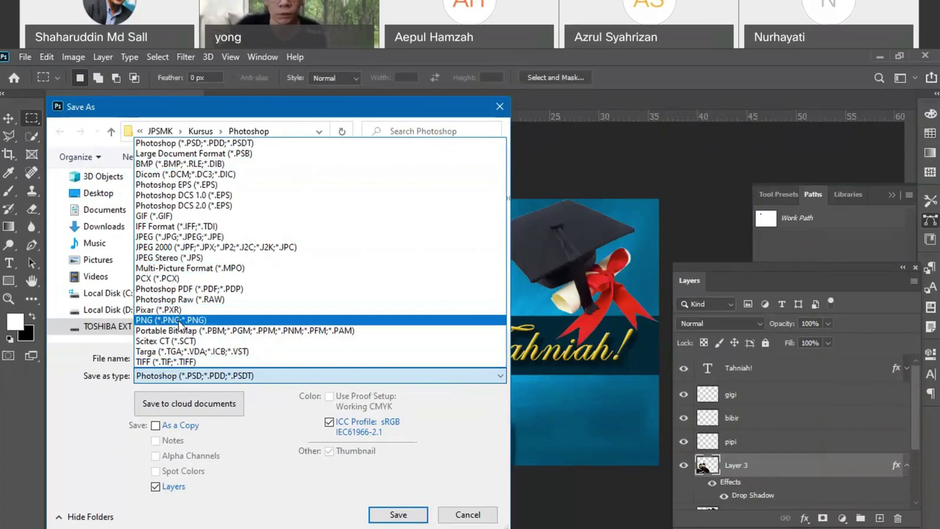
left_click(180, 236)
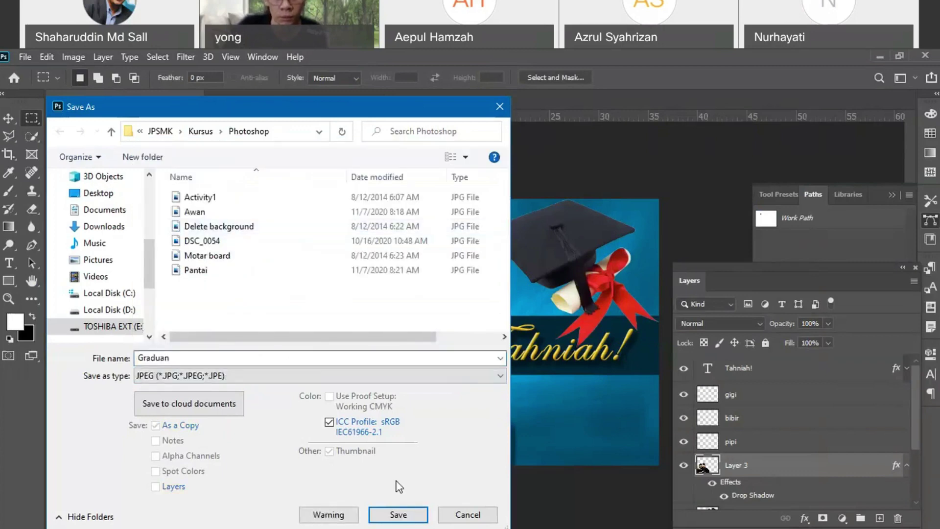
left_click(399, 515)
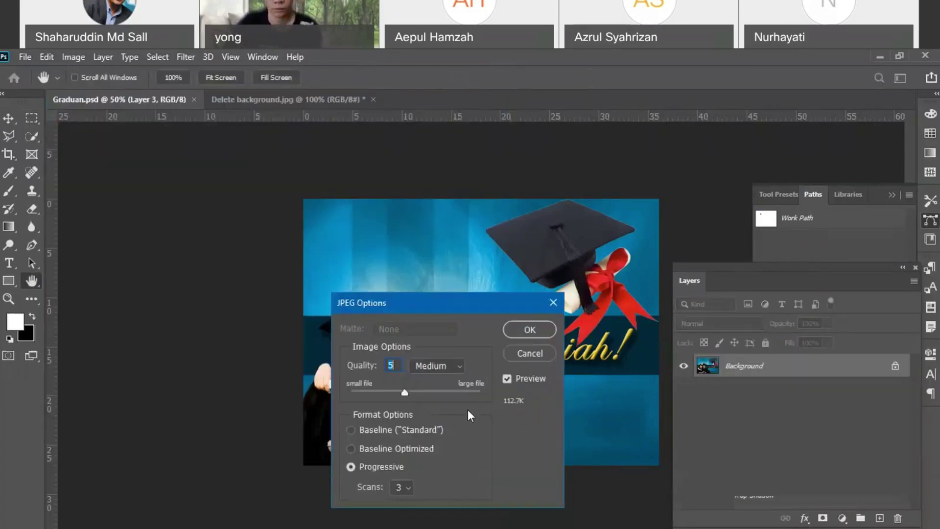
- Try Maximum JPEG quality, then set it to High (8) and complete the save
left_click(460, 367)
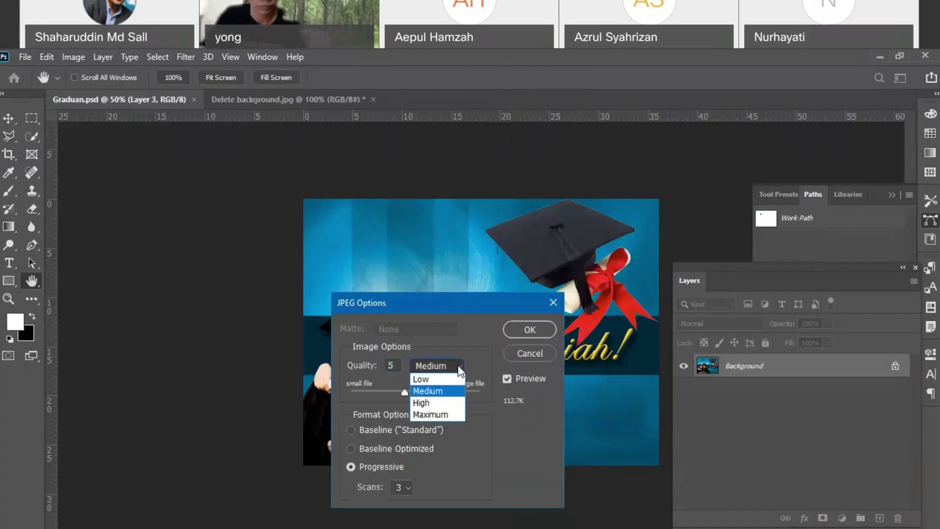
left_click(445, 404)
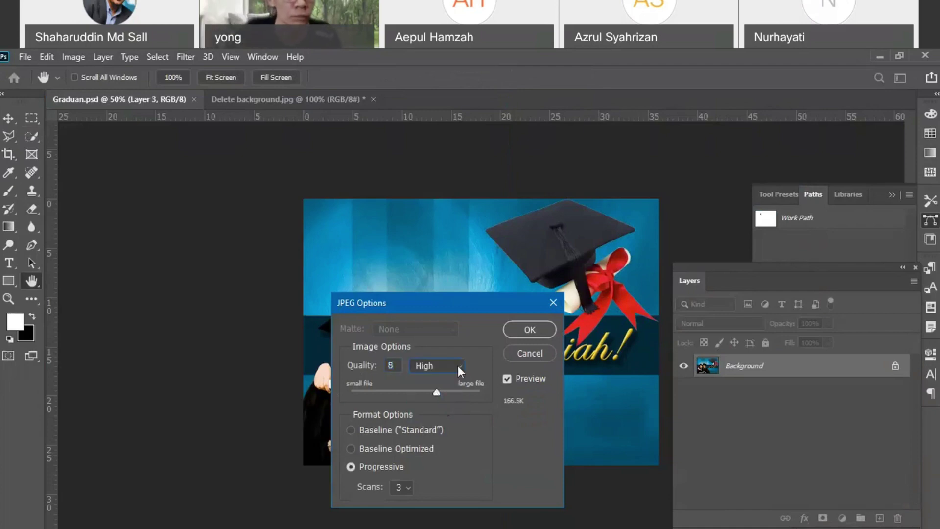
left_click(458, 365)
left_click(456, 413)
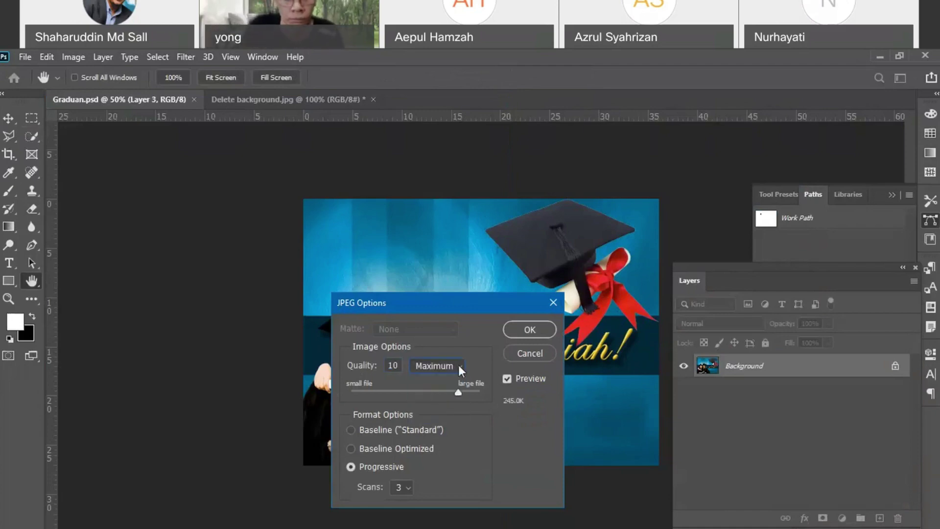
left_click(459, 365)
left_click(435, 402)
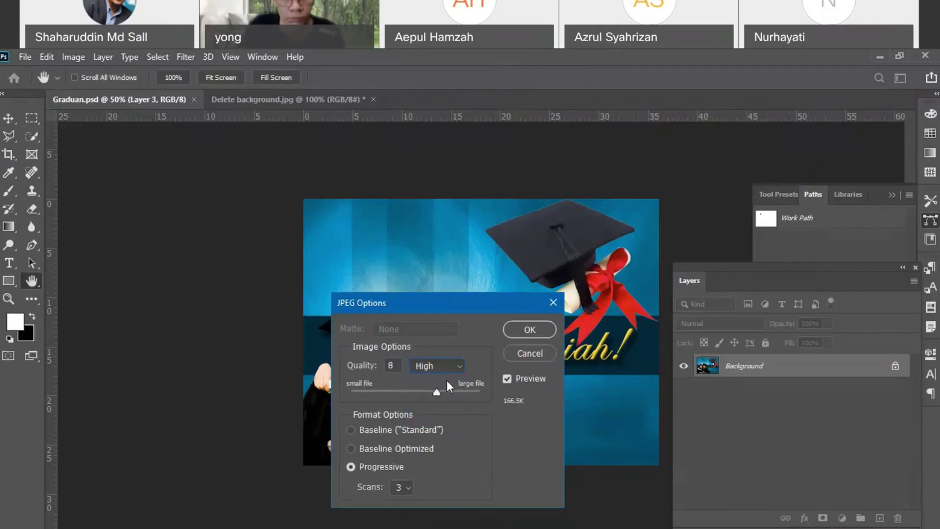
left_click(536, 327)
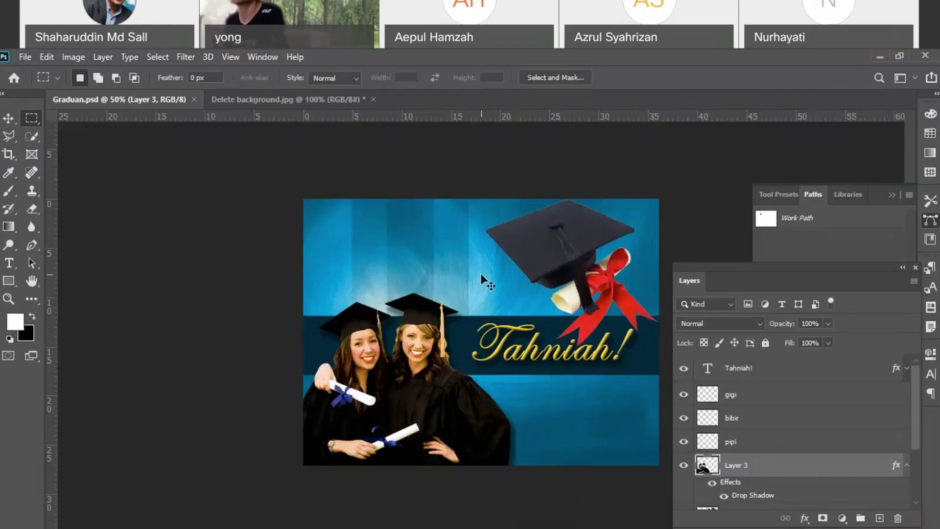
- Open the JPEG version of Graduan from the Photoshop folder and activate the Move tool
key("ctrl+o")
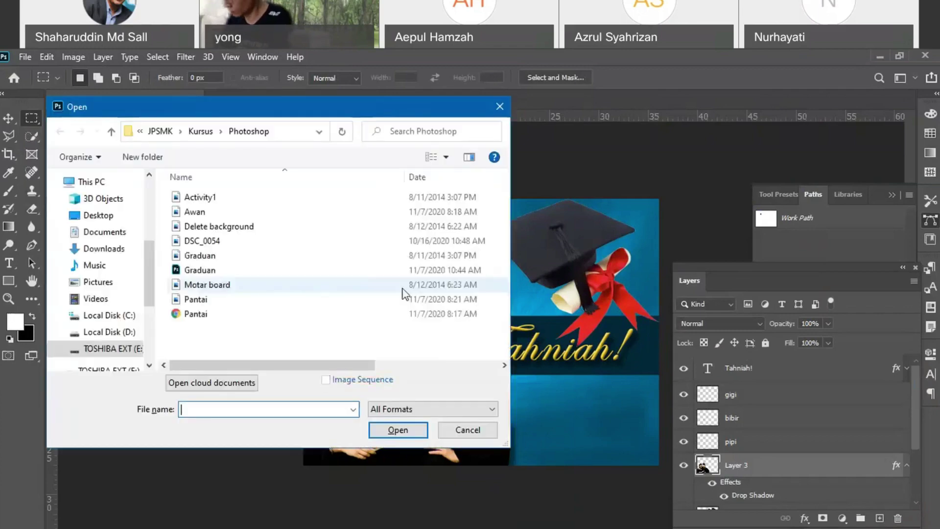
left_click(200, 256)
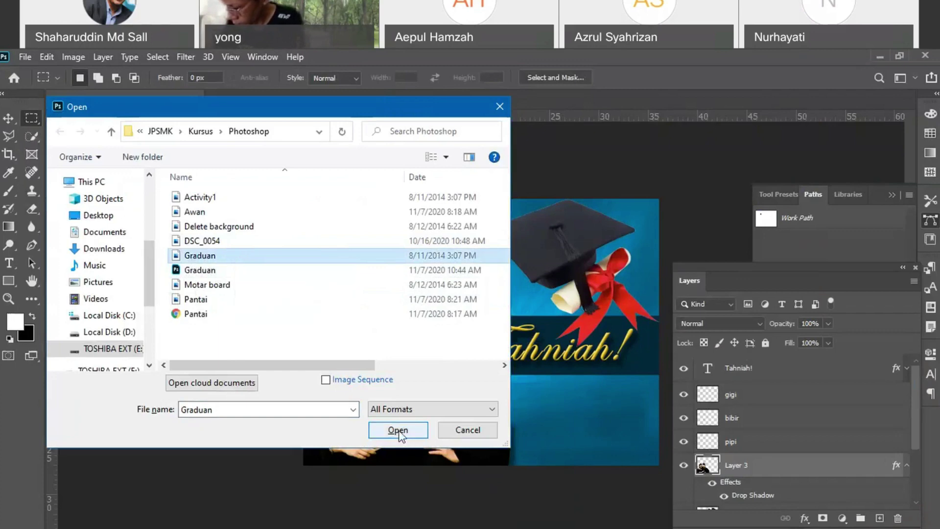
left_click(398, 431)
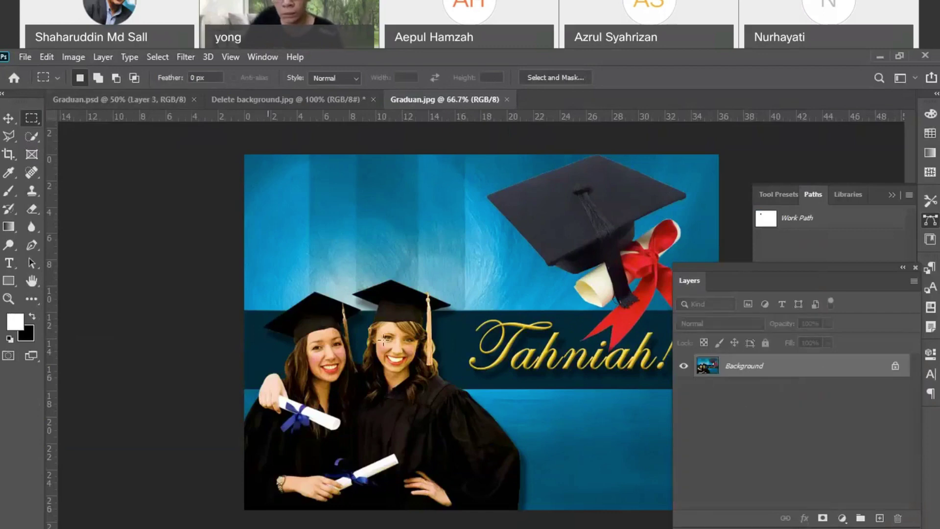
left_click(11, 119)
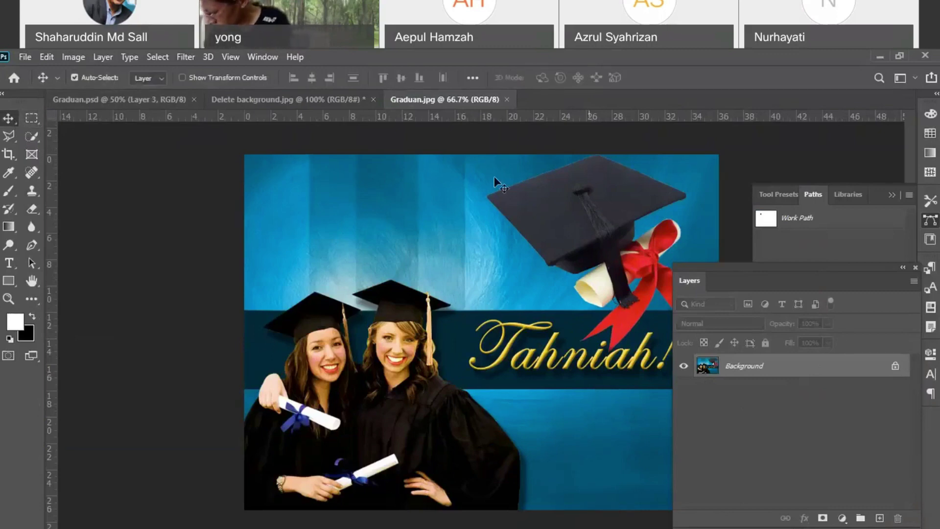
- Compare the layer stack of Graduan.psd with that of Graduan.jpg, ending on the PSD document
left_click(113, 98)
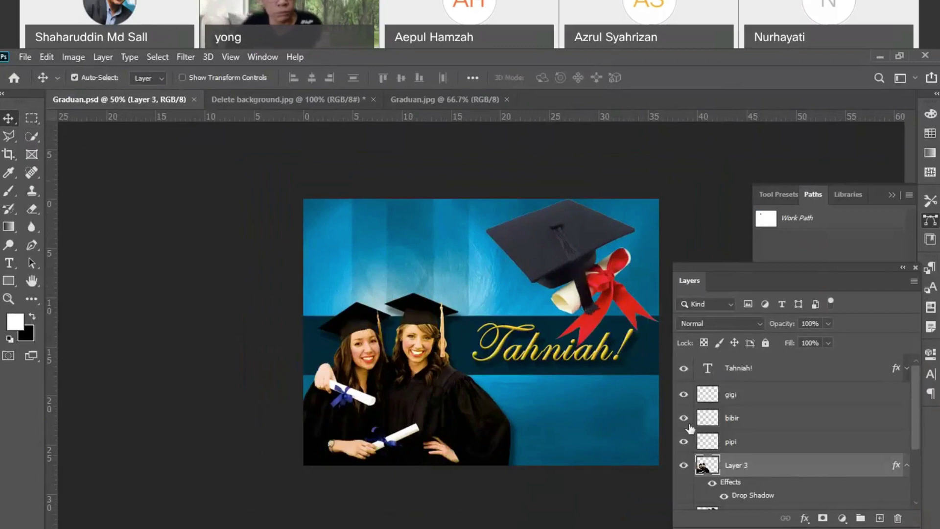
scroll(795, 436, "down", 3)
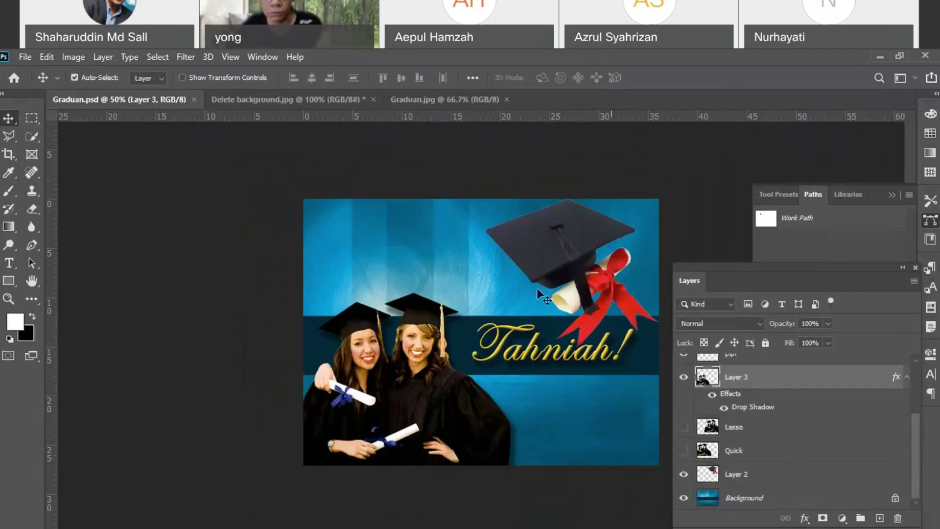
left_click(453, 98)
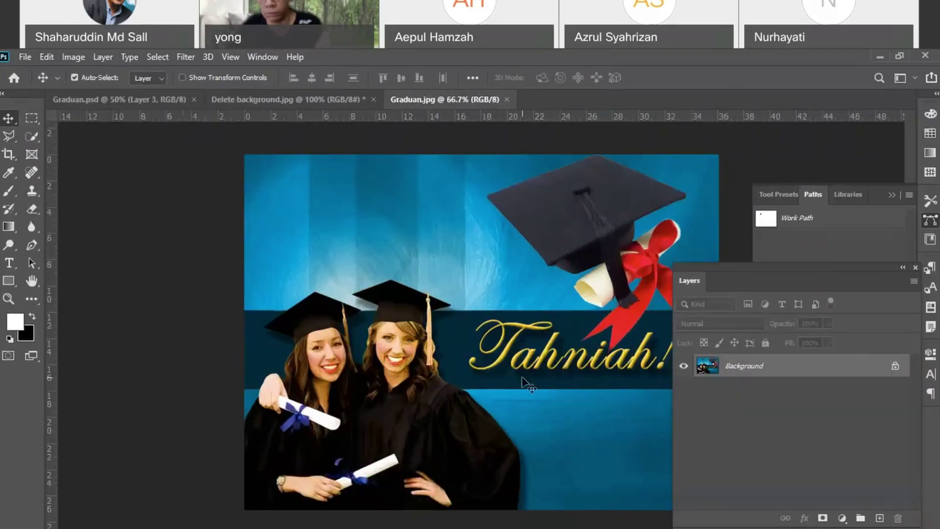
left_click(145, 102)
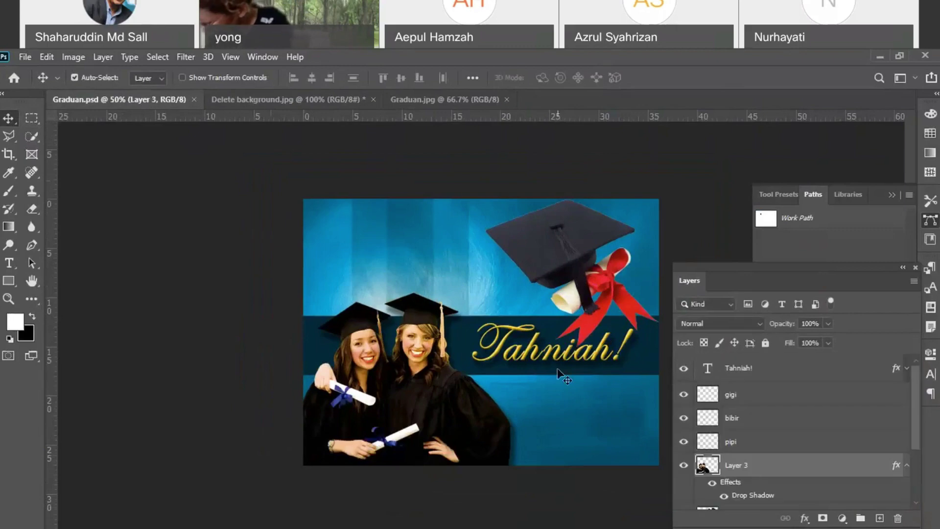